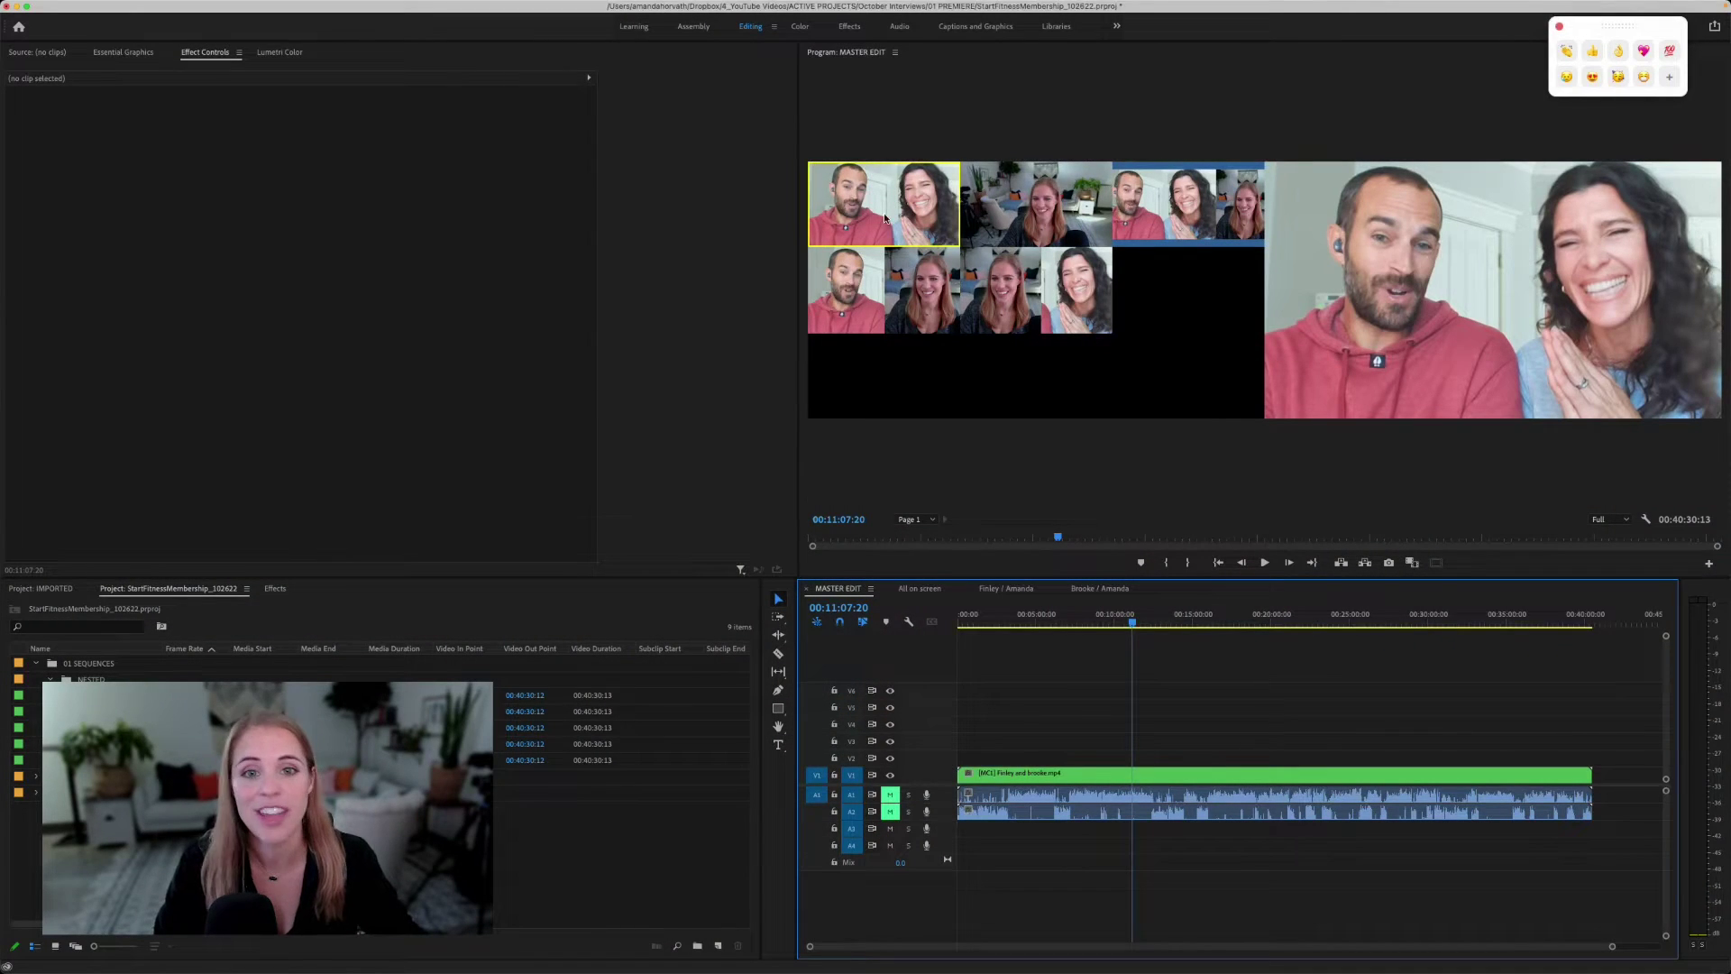
Step: Cycle the multicam cut through angles 2, 1 and 3, ending on angle 5: the bearded guest and host split
left_click(1036, 205)
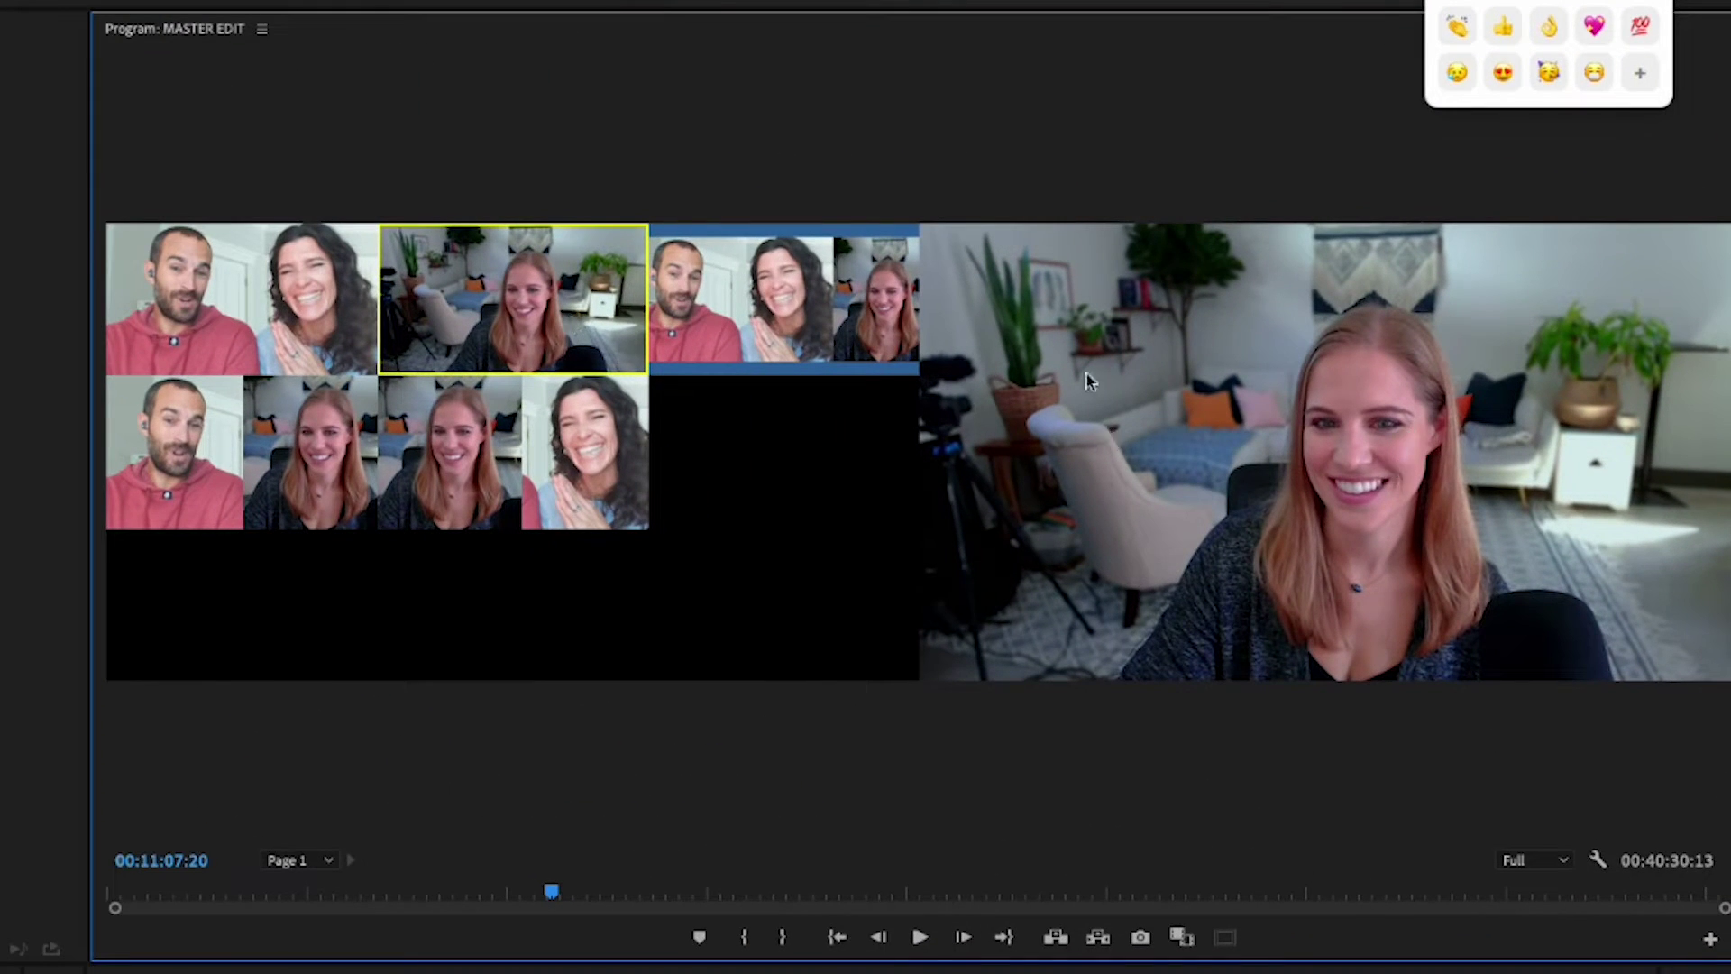
left_click(245, 314)
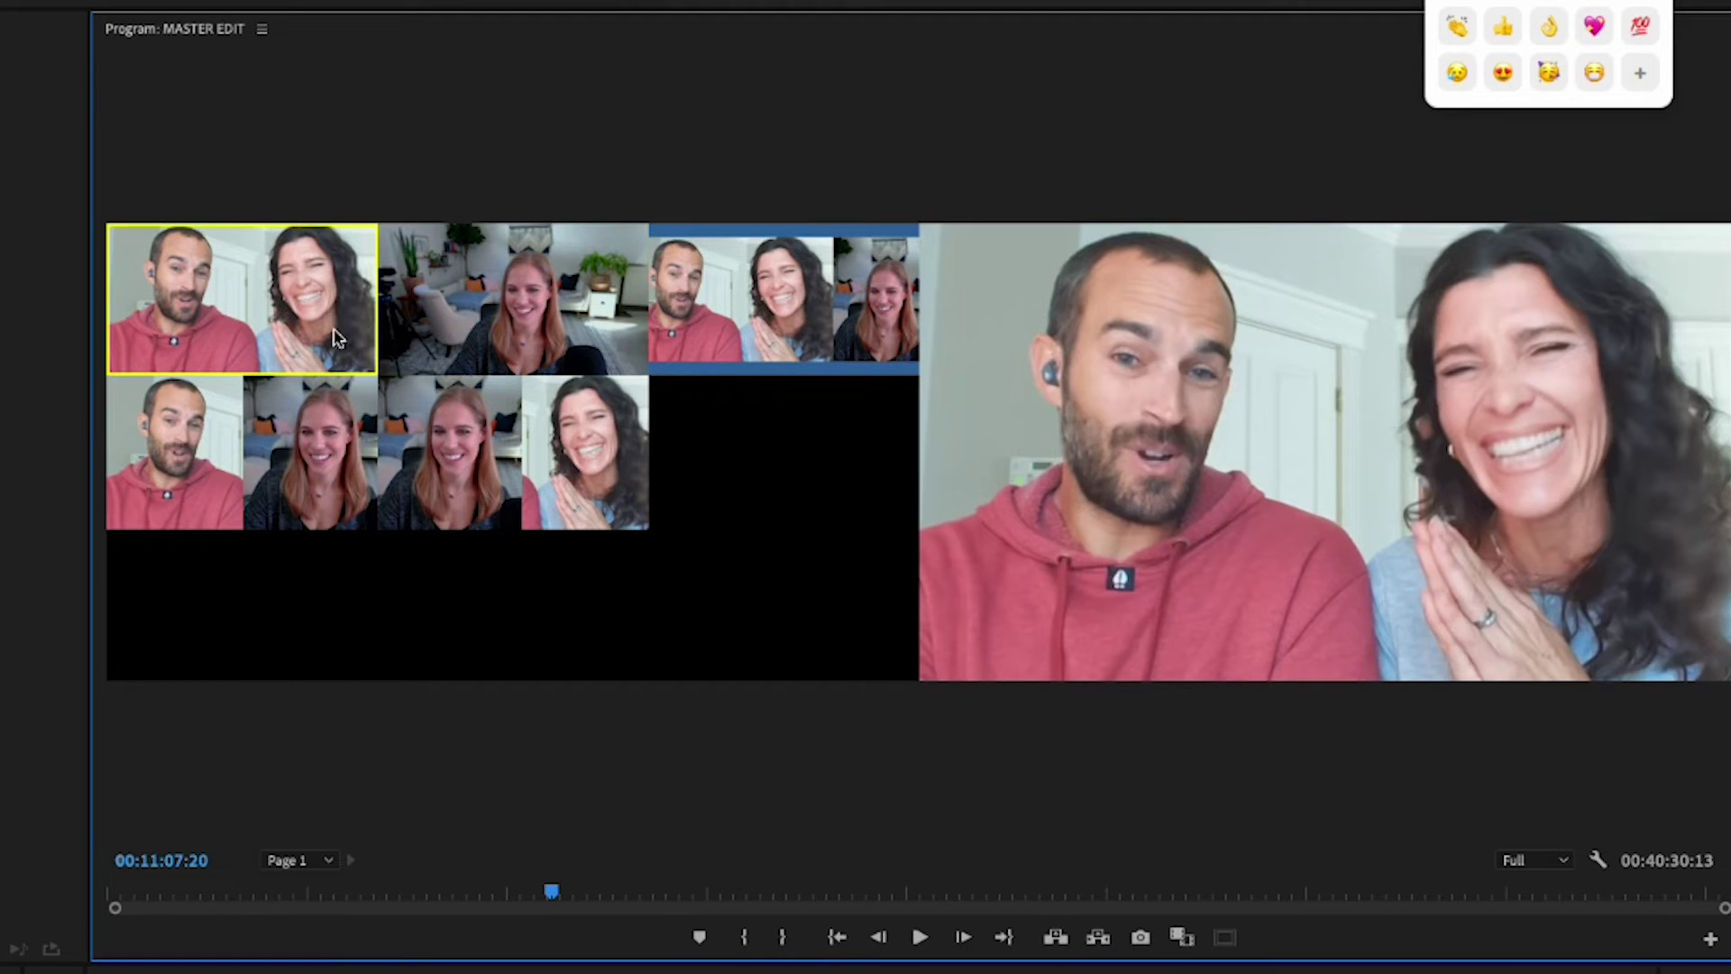
left_click(802, 318)
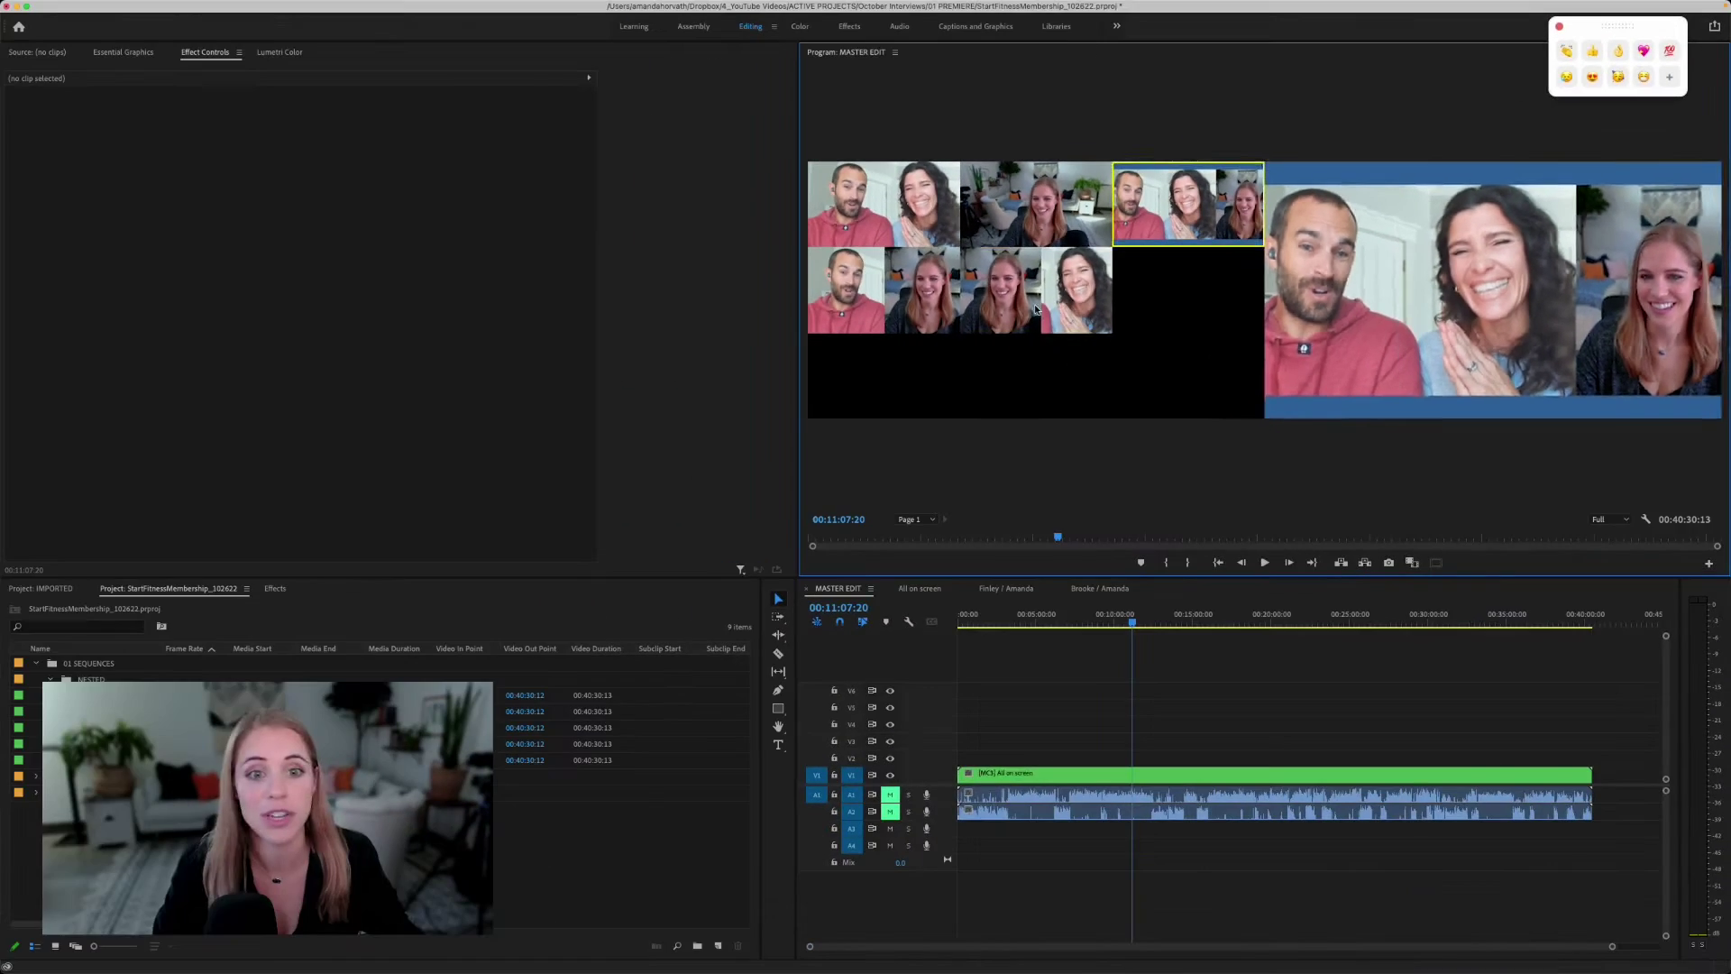
left_click(280, 484)
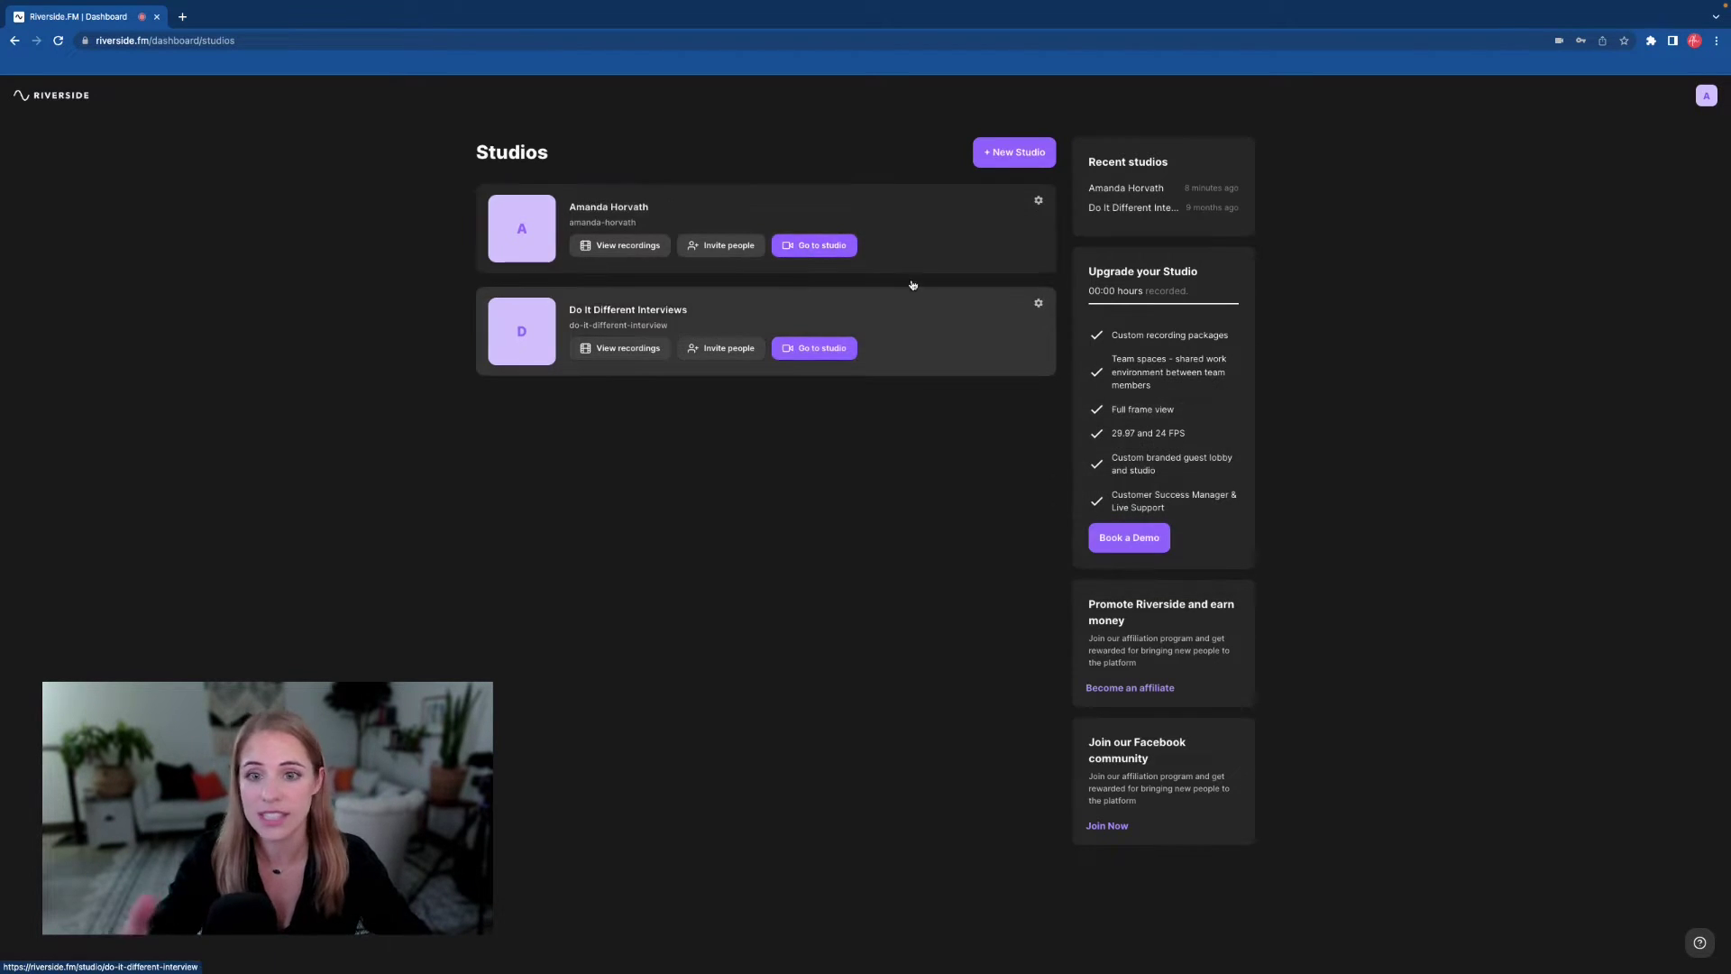
left_click(826, 247)
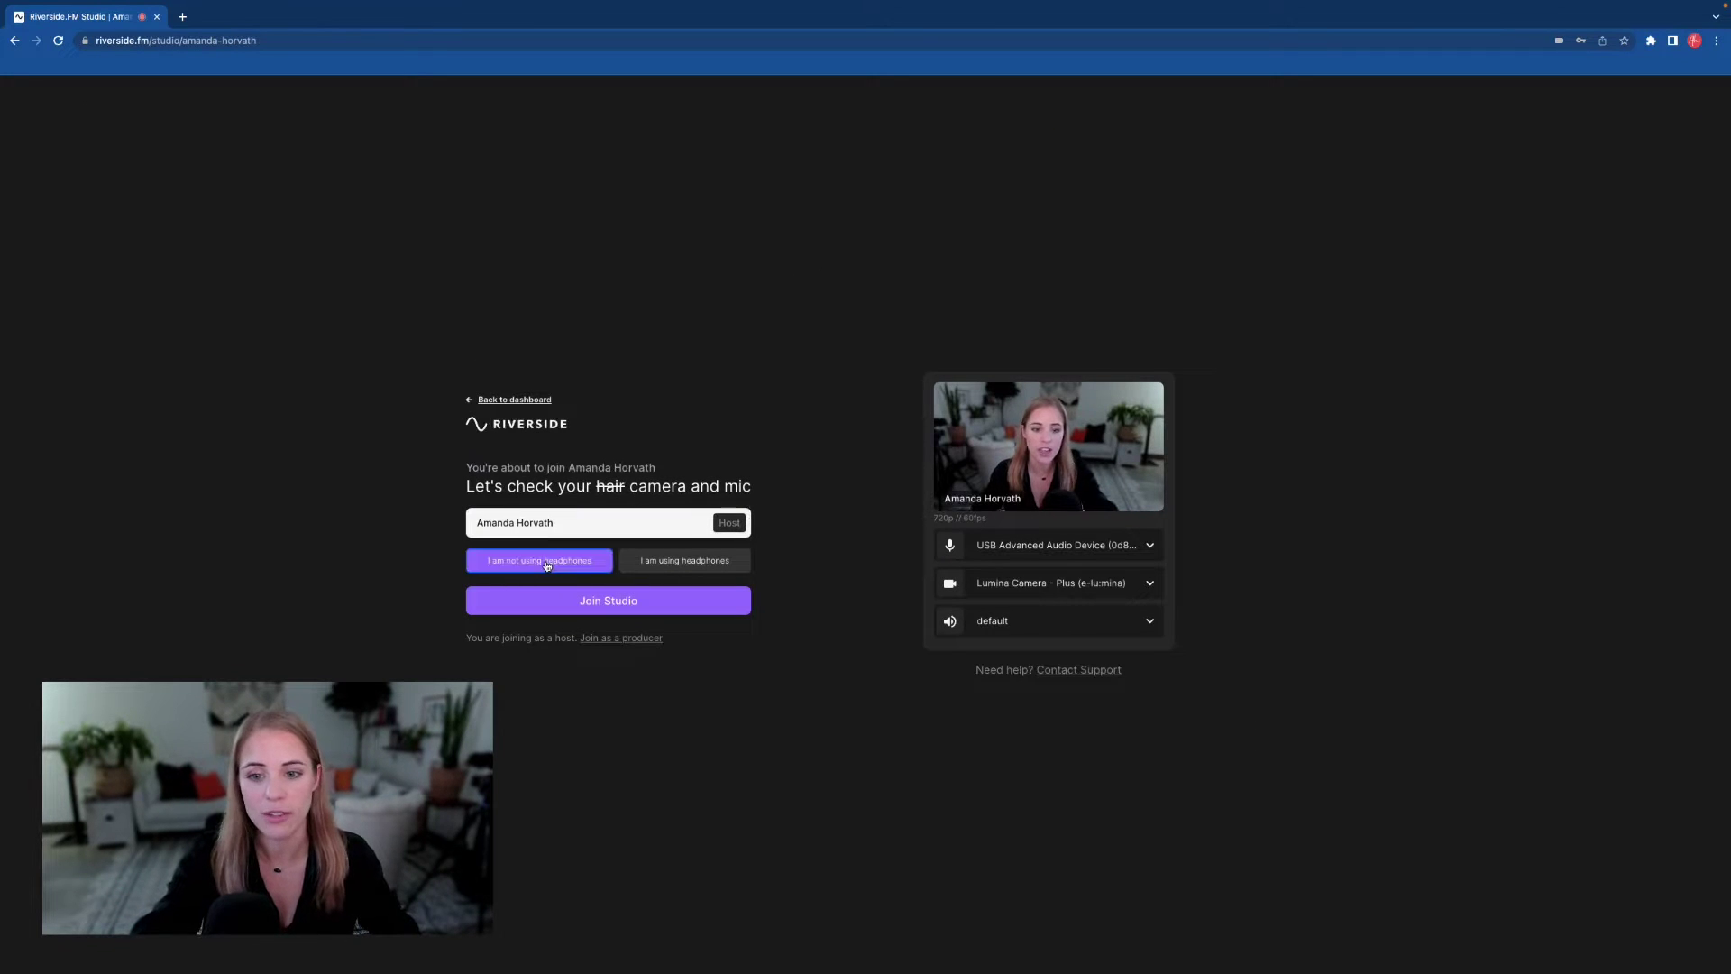
left_click(552, 612)
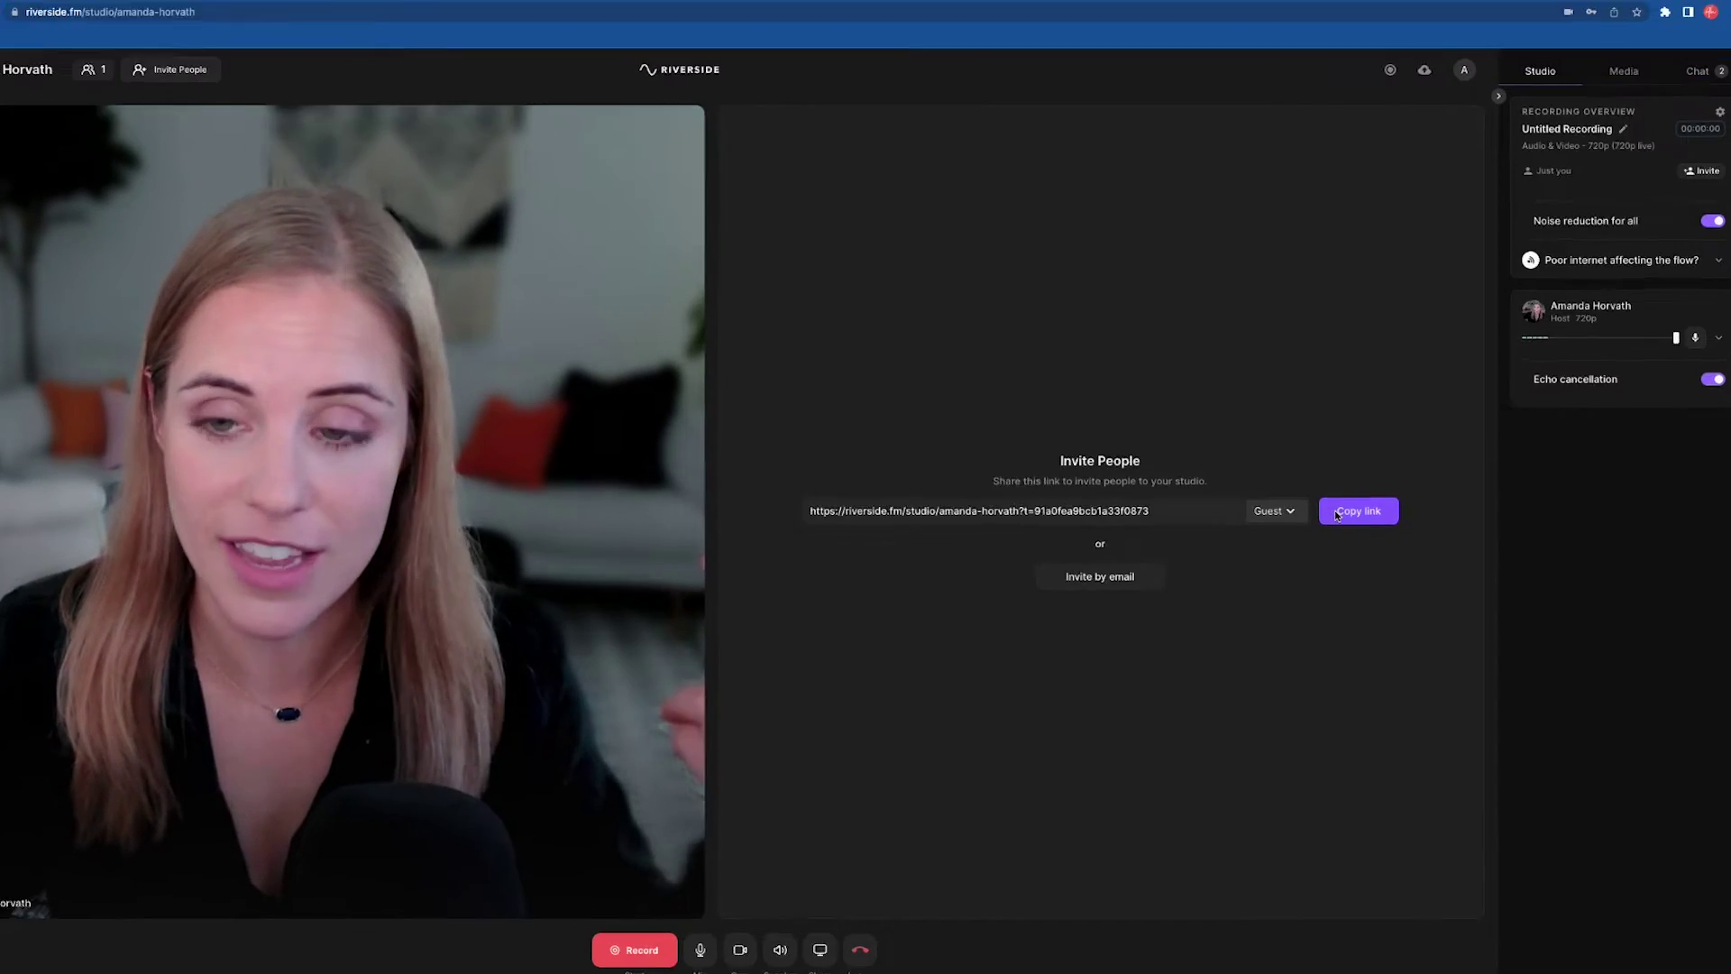
left_click(1341, 517)
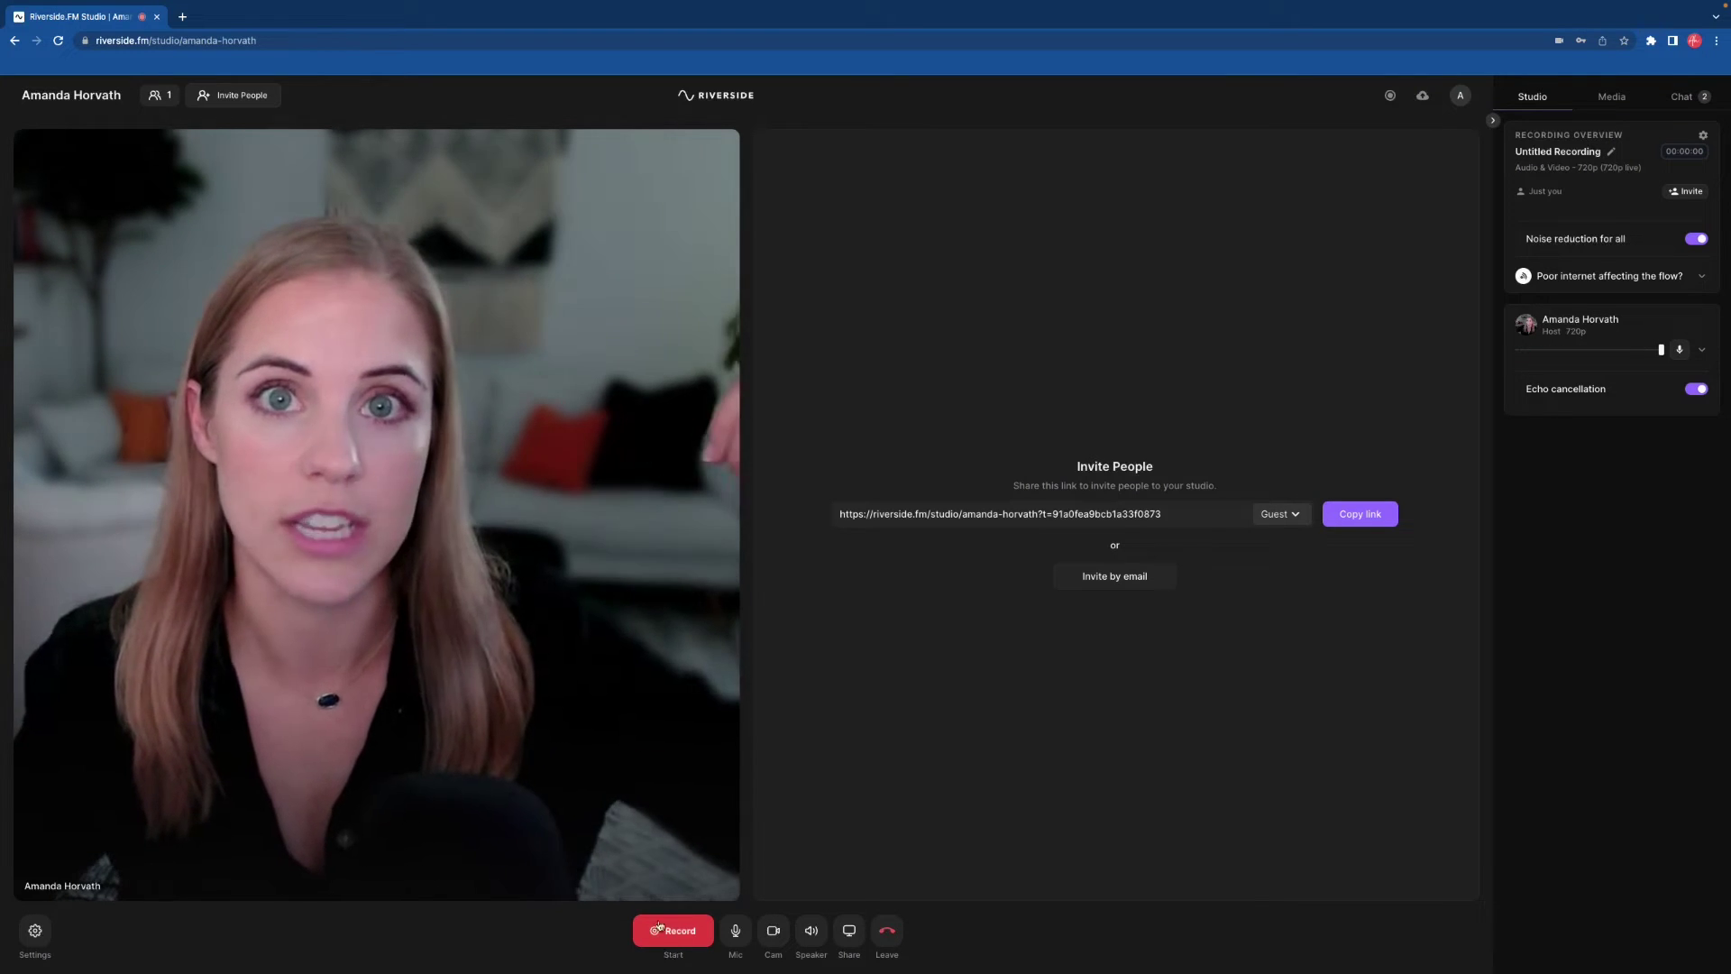
left_click(15, 41)
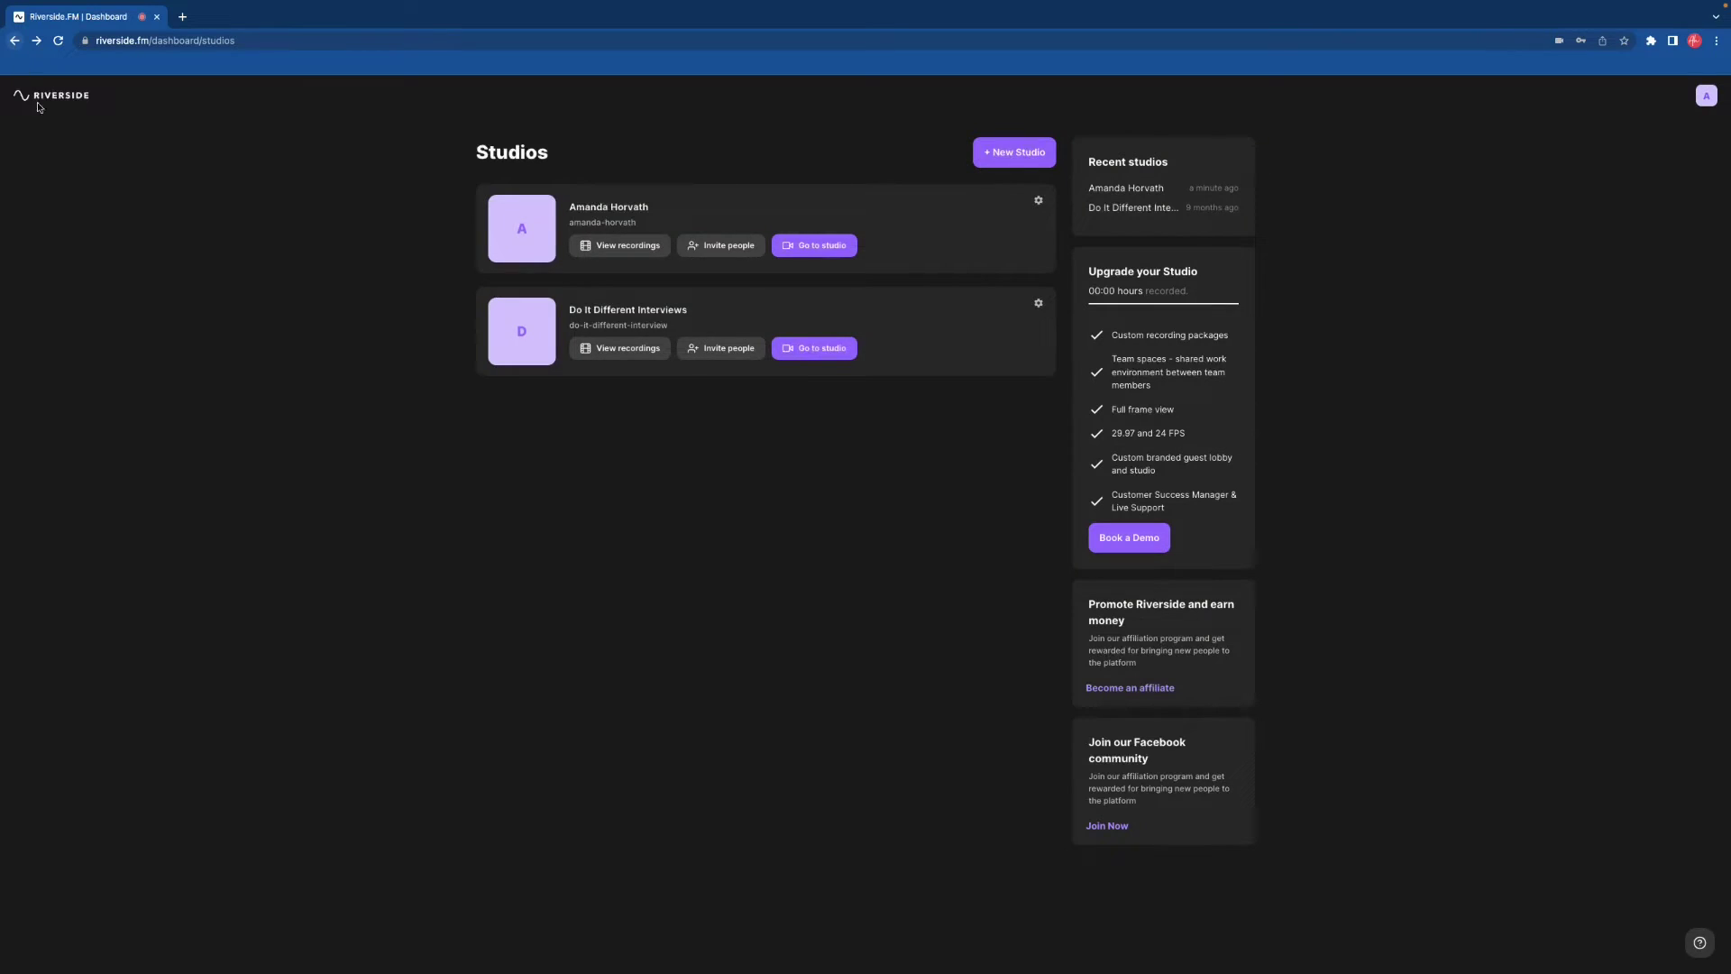
Step: Open the B Tribal Fit recording from the studio's recordings and export its timeline for Adobe Premiere Pro
left_click(624, 247)
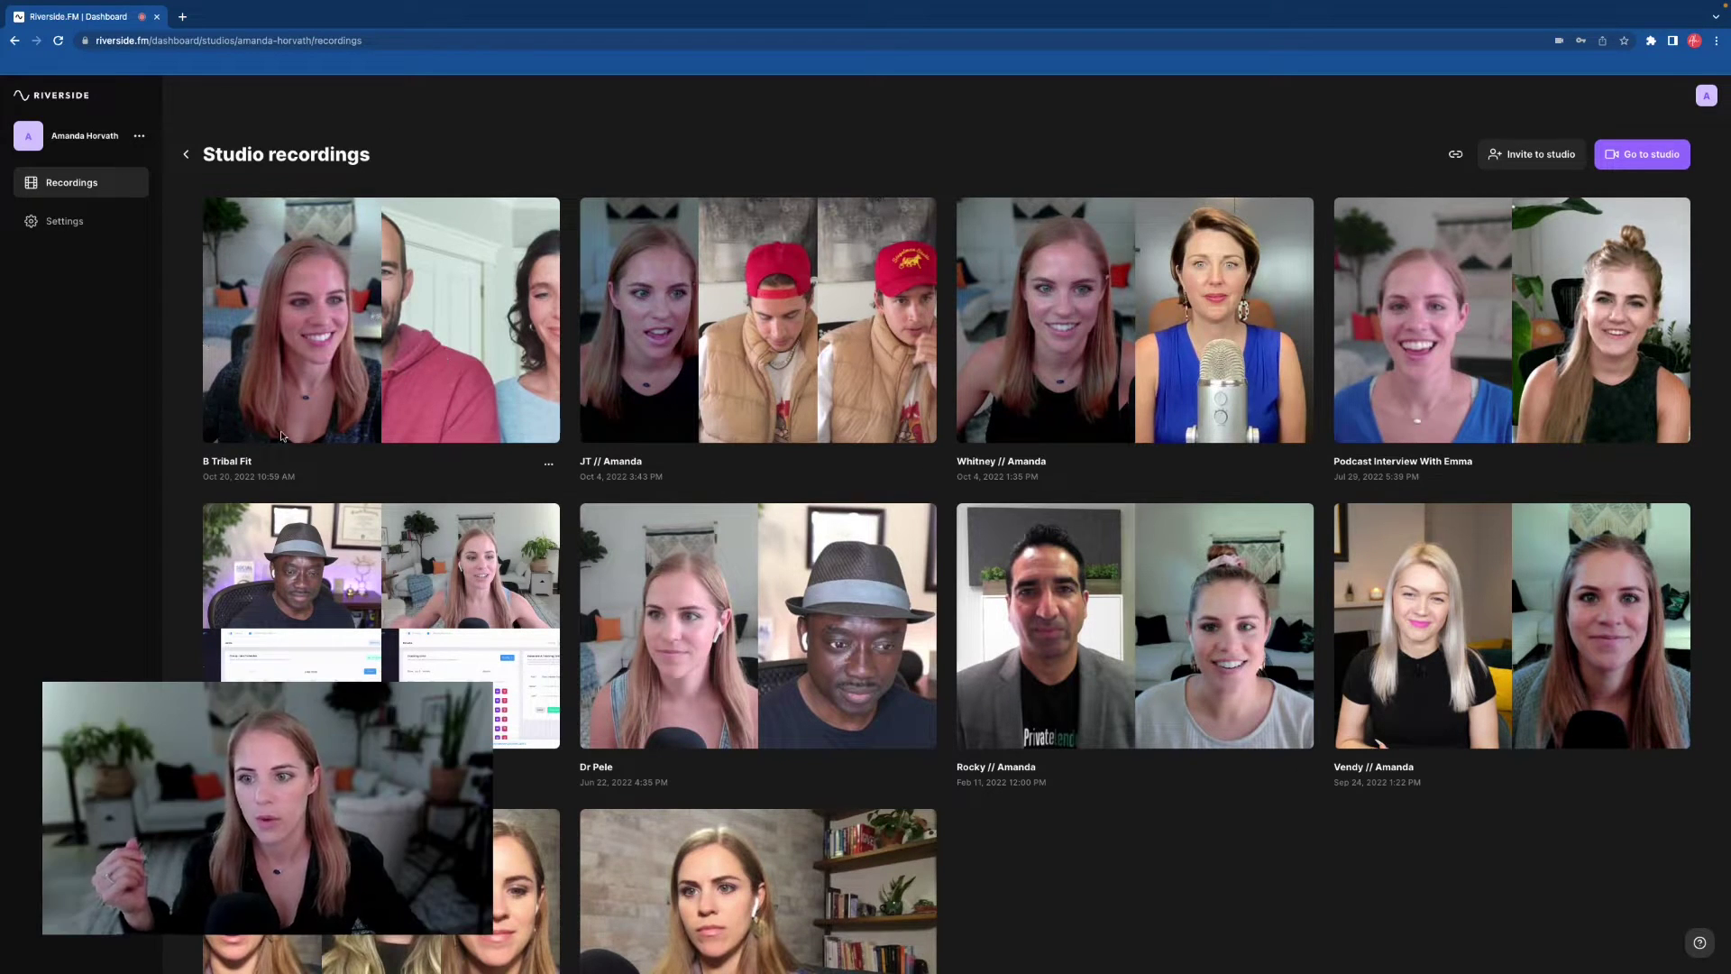
left_click(369, 393)
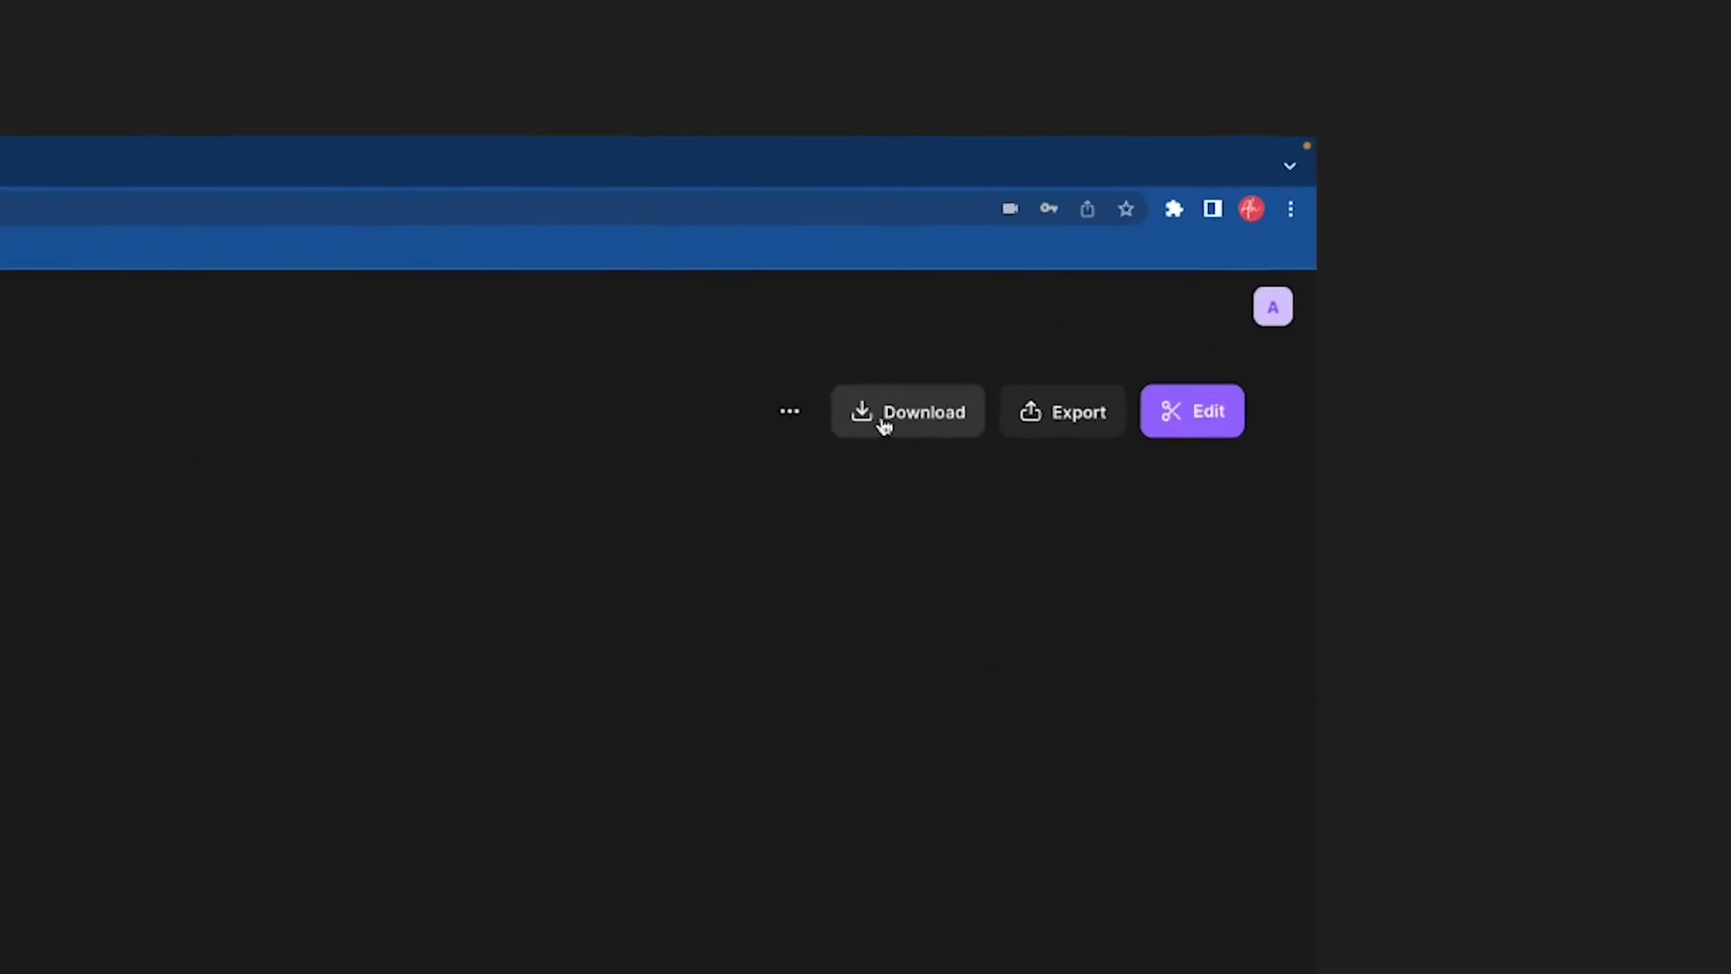
left_click(1489, 160)
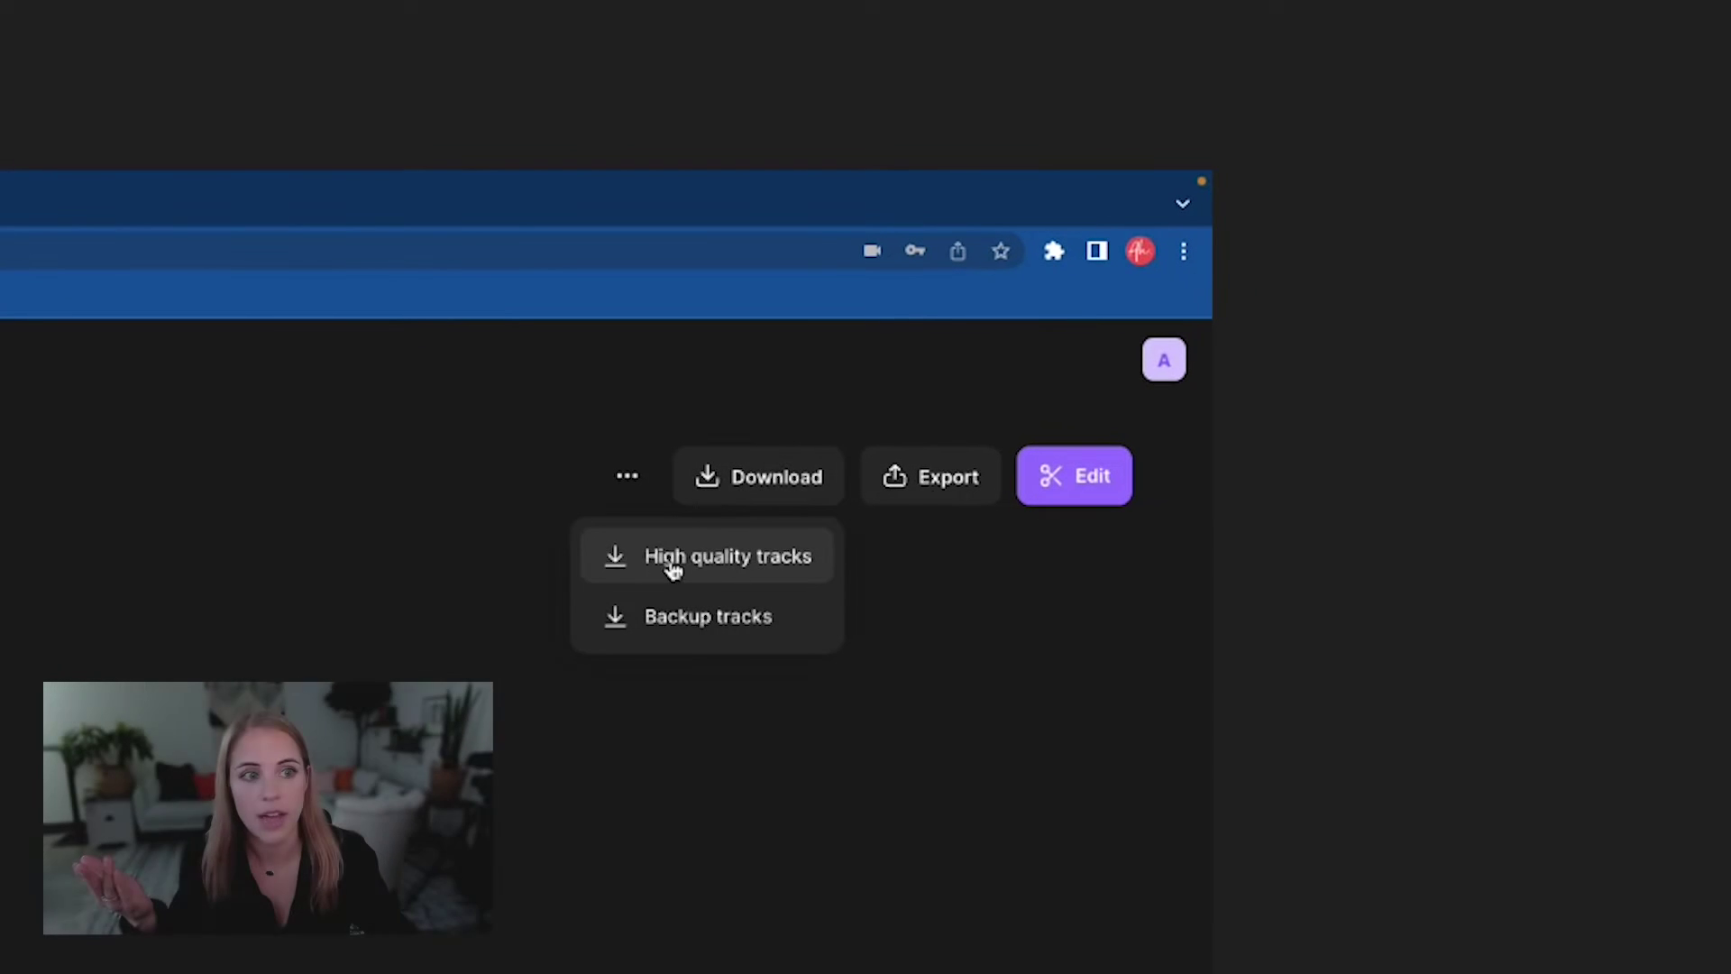
left_click(987, 587)
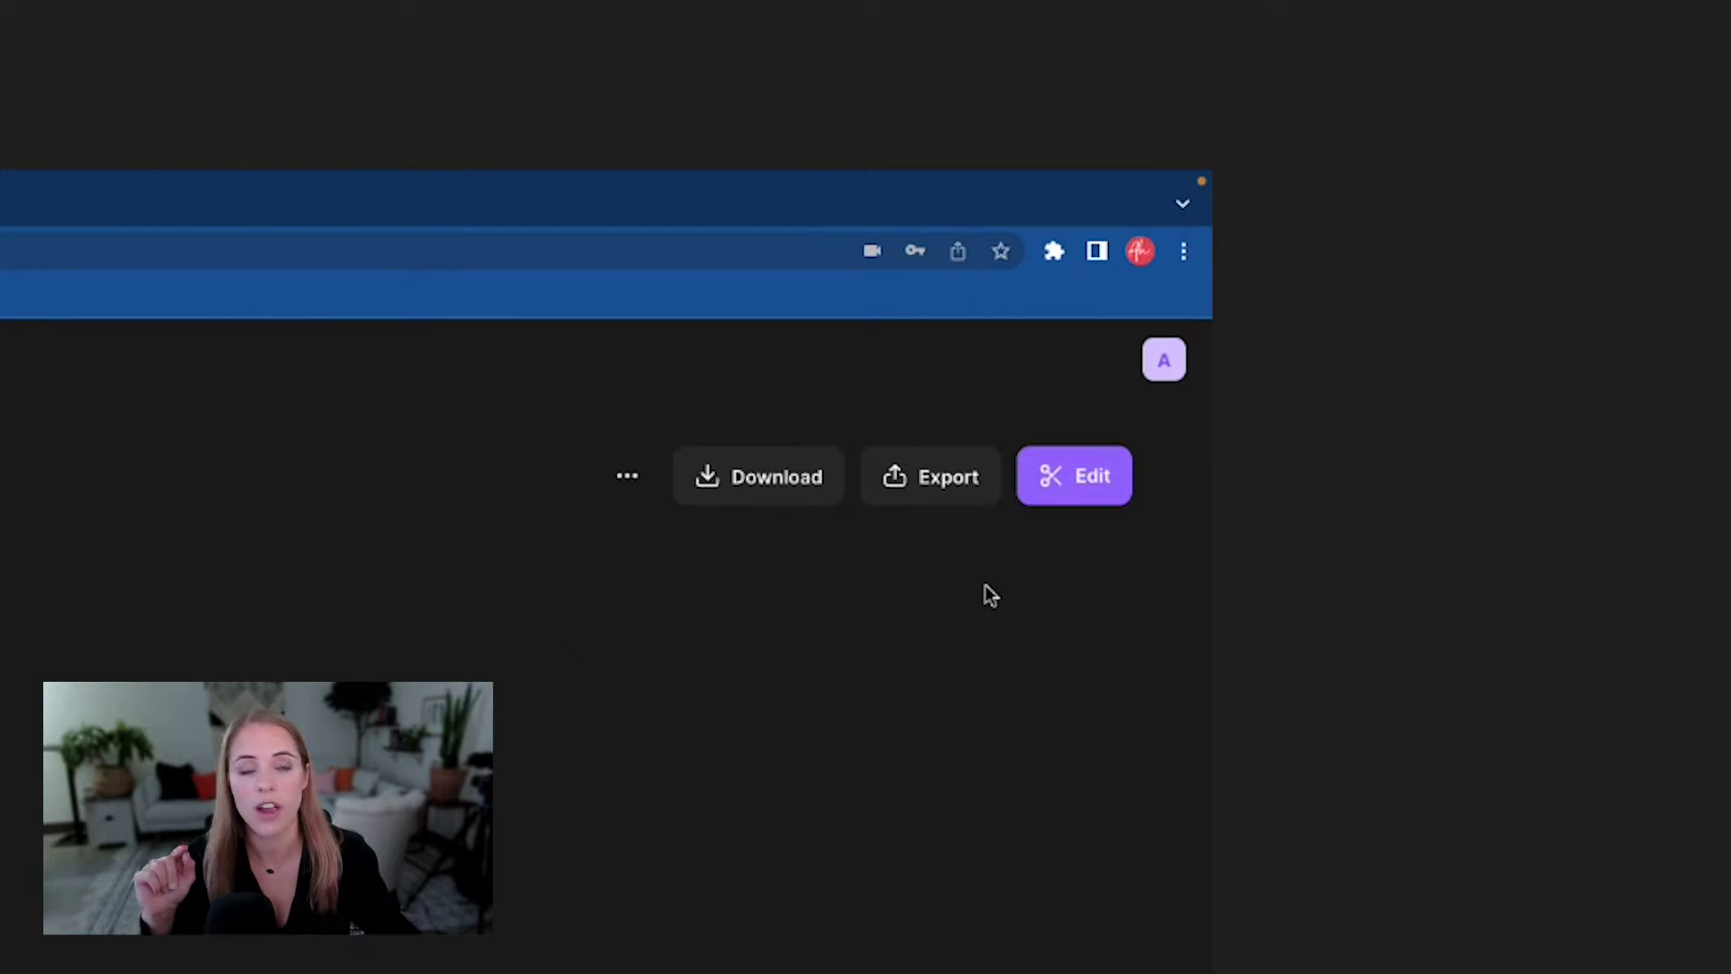
left_click(936, 485)
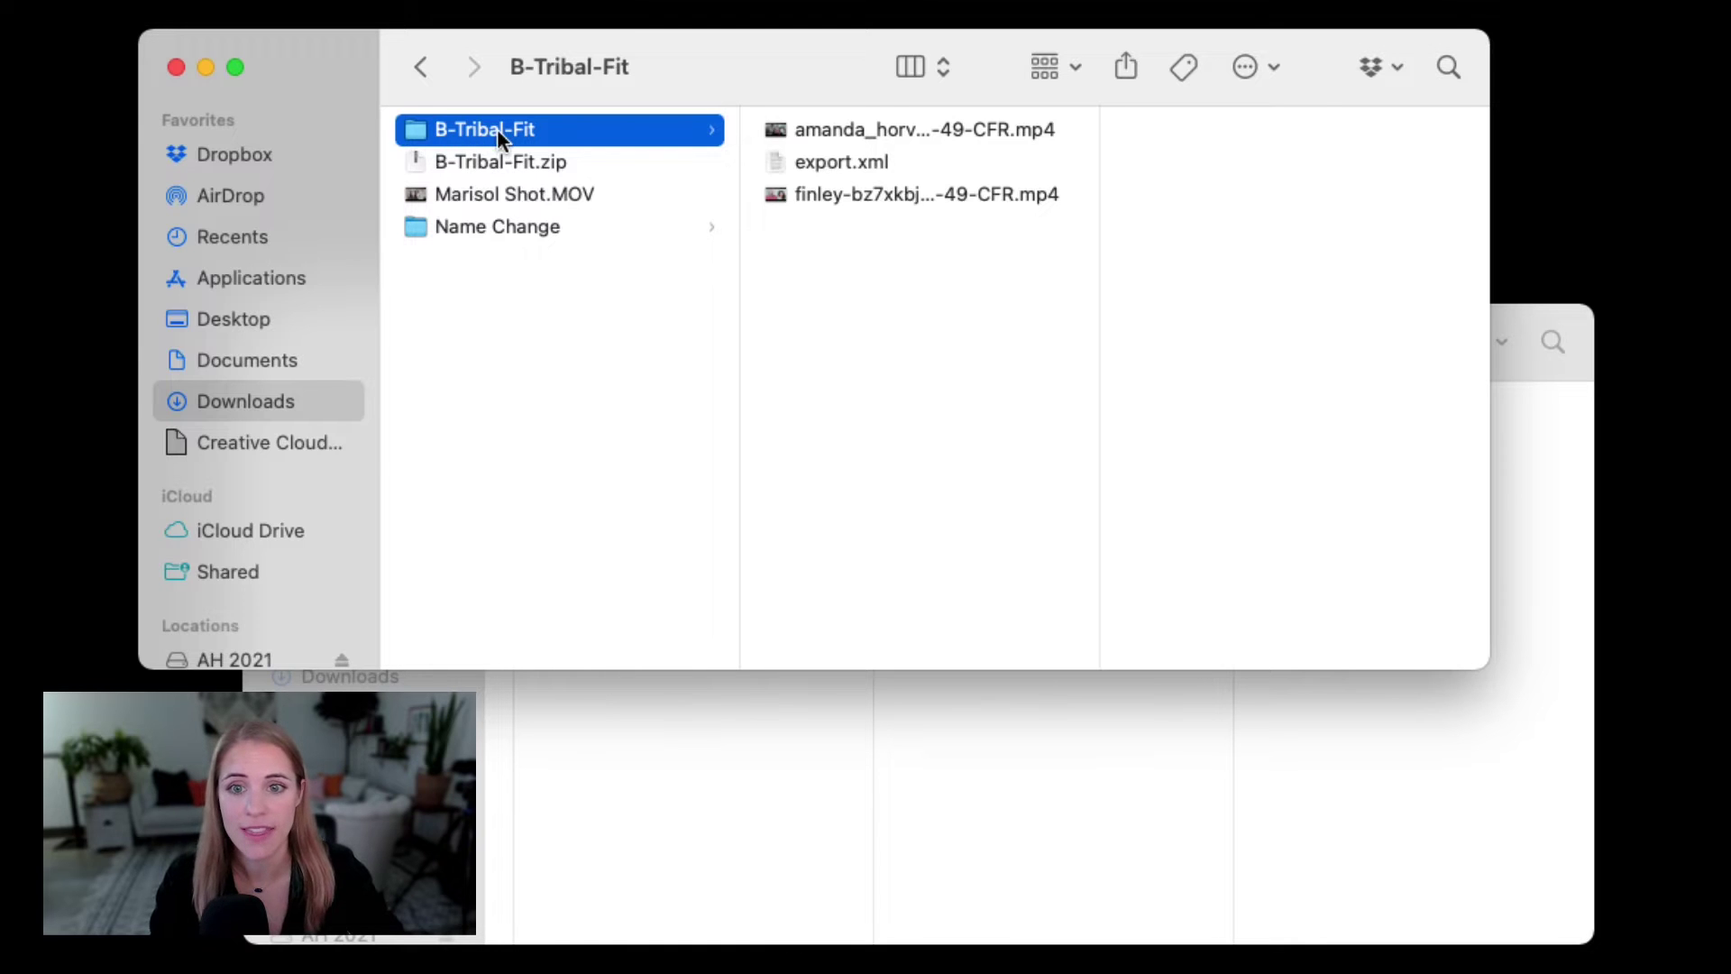
Step: Preview both downloaded MP4 tracks in B-Tribal-Fit, then bring the 02 FOOTAGE folder window forward
left_click(809, 132)
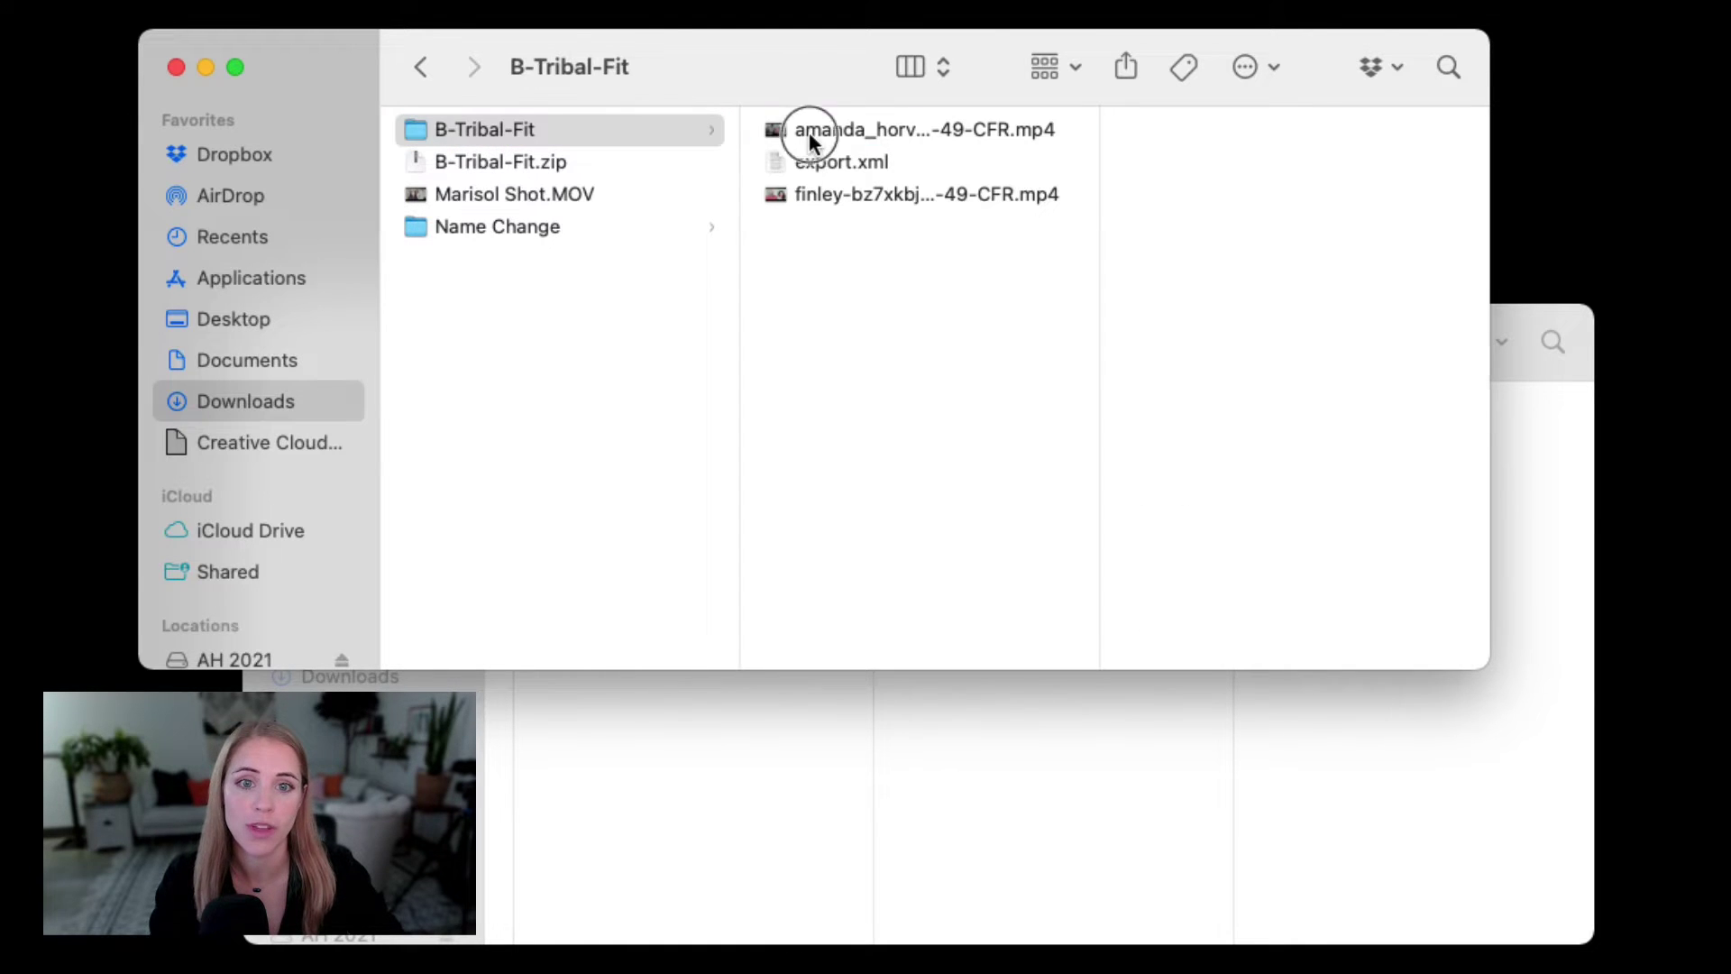
left_click(810, 192)
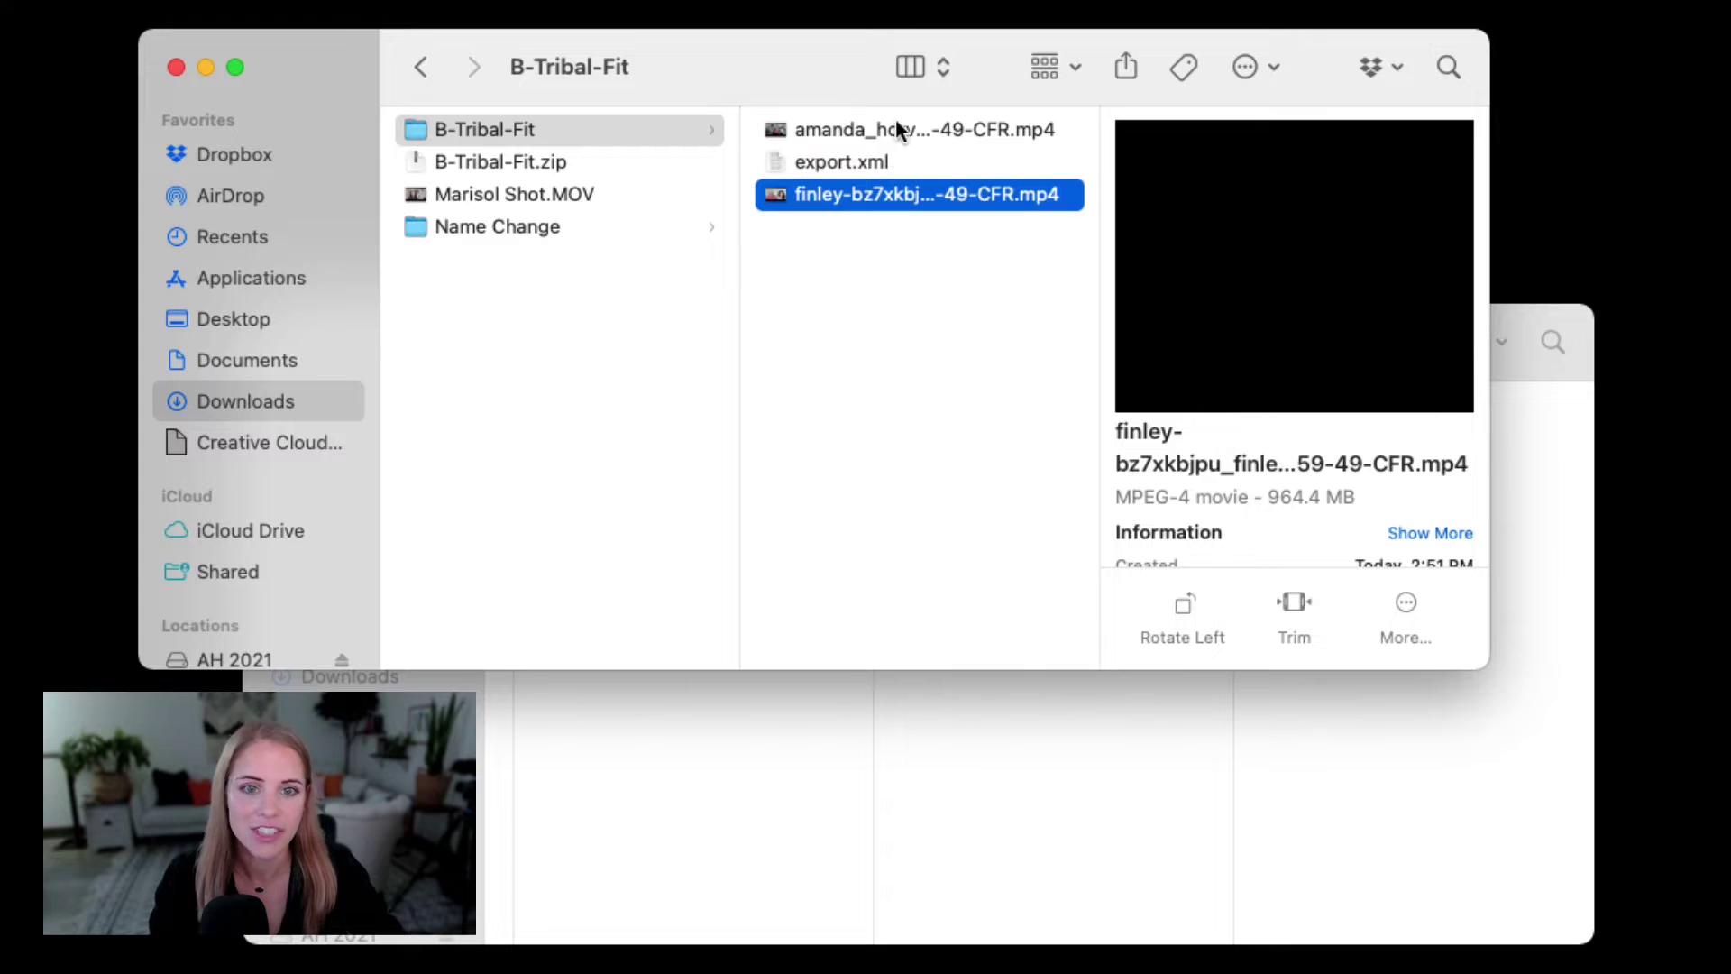
left_click(1296, 714)
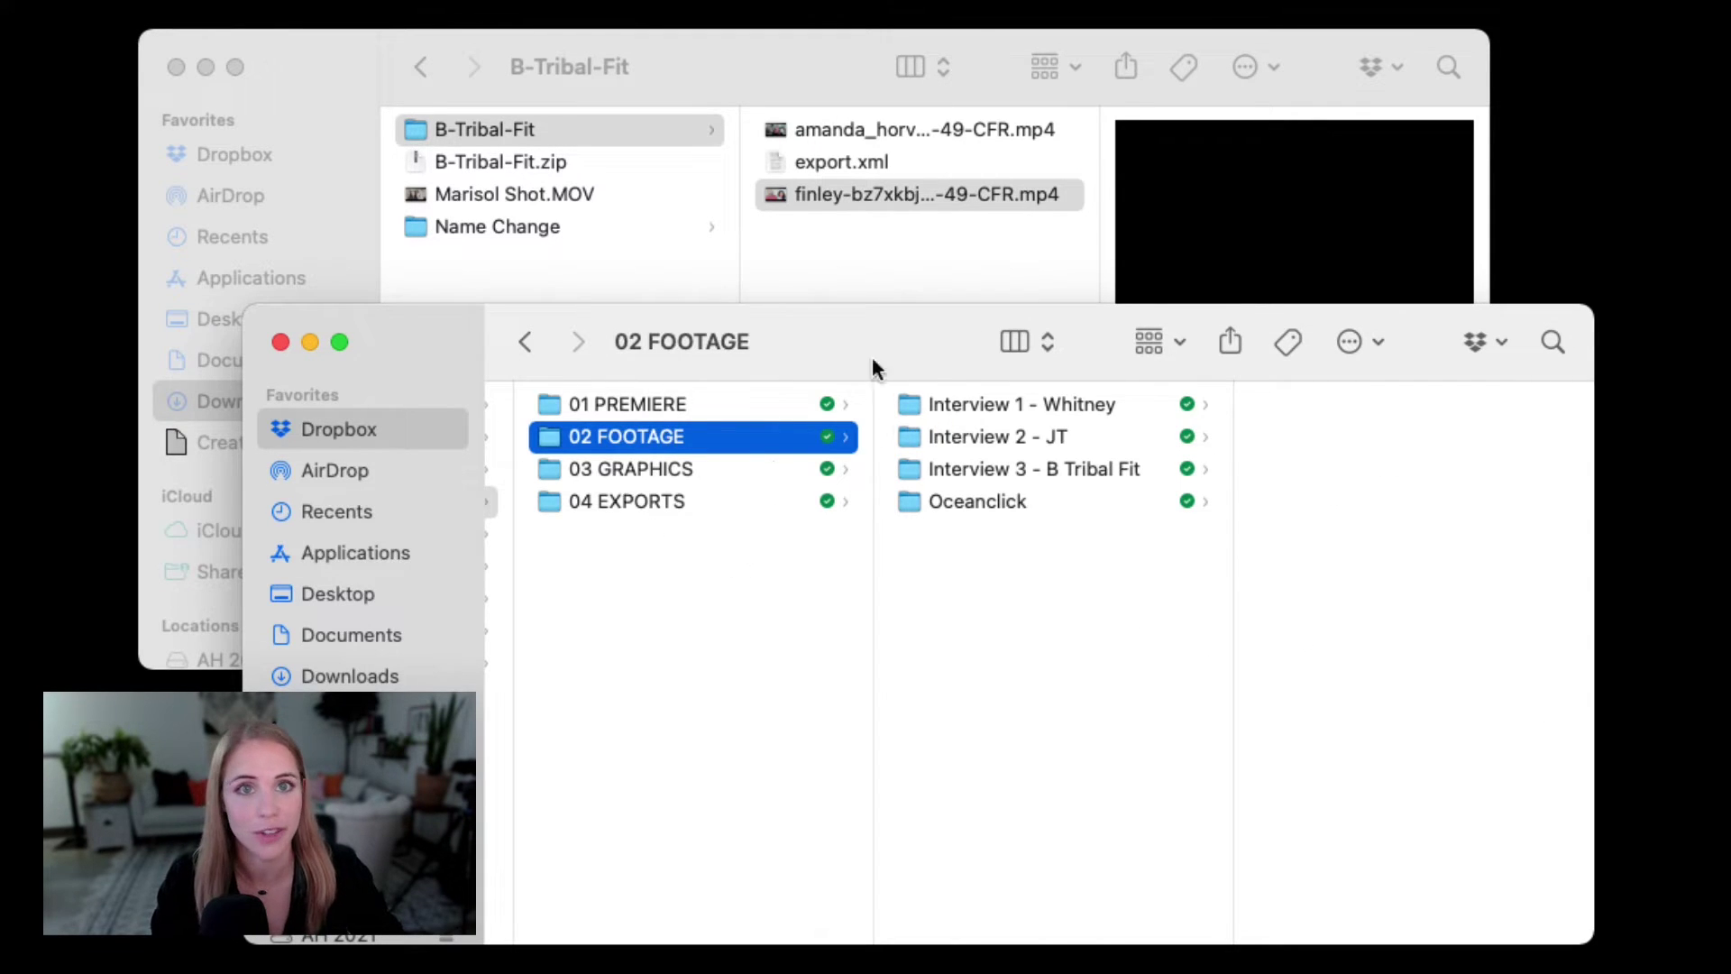
scroll(916, 517, "left", 5)
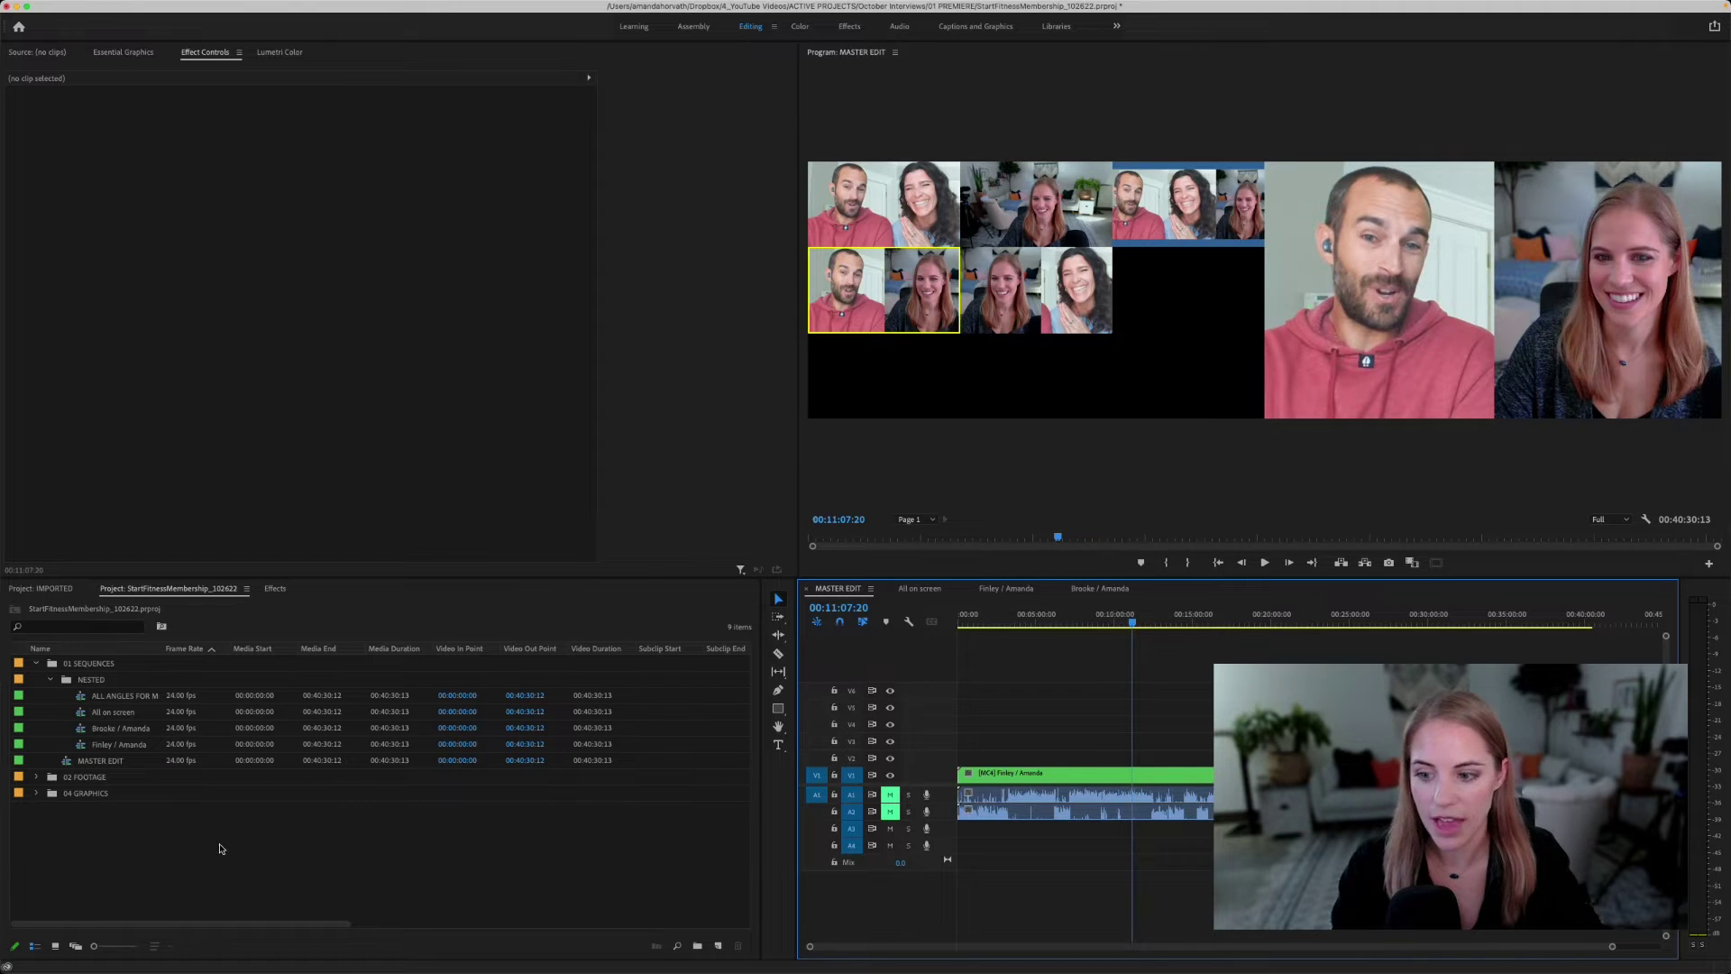
Step: Import export.xml from the B-Tribal-Fit download folder into the Premiere Project panel
mouse_move(631, 956)
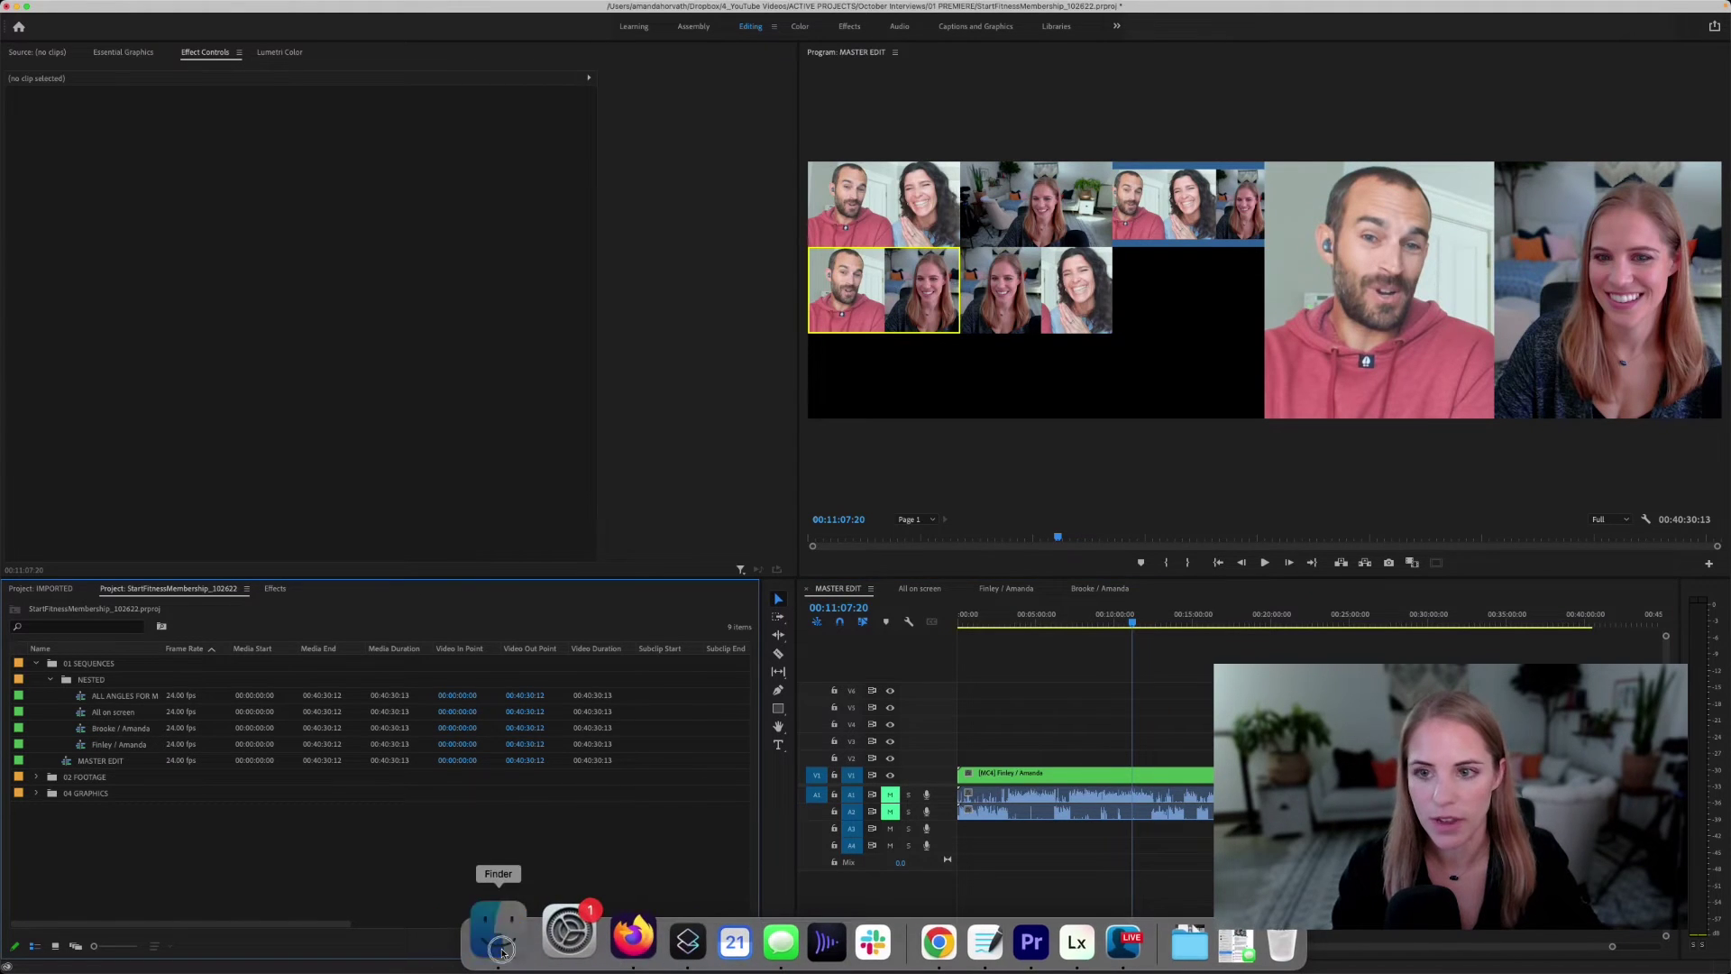
left_click(502, 946)
left_click(933, 282)
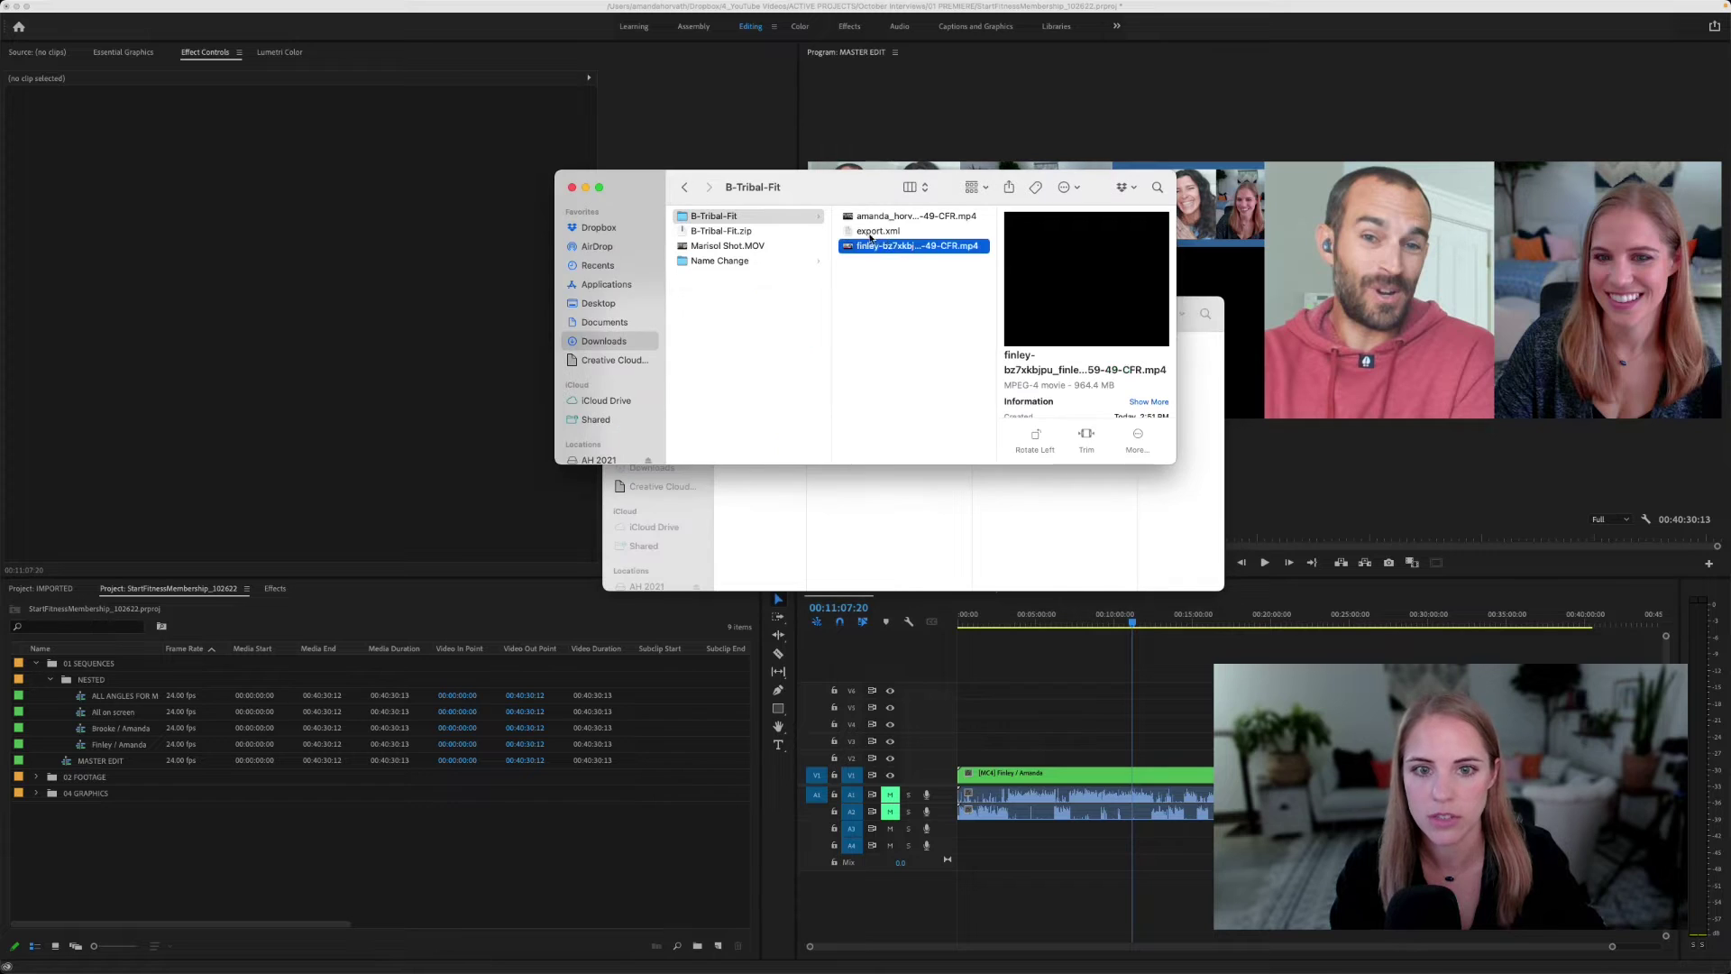
left_click_drag(860, 232, 212, 850)
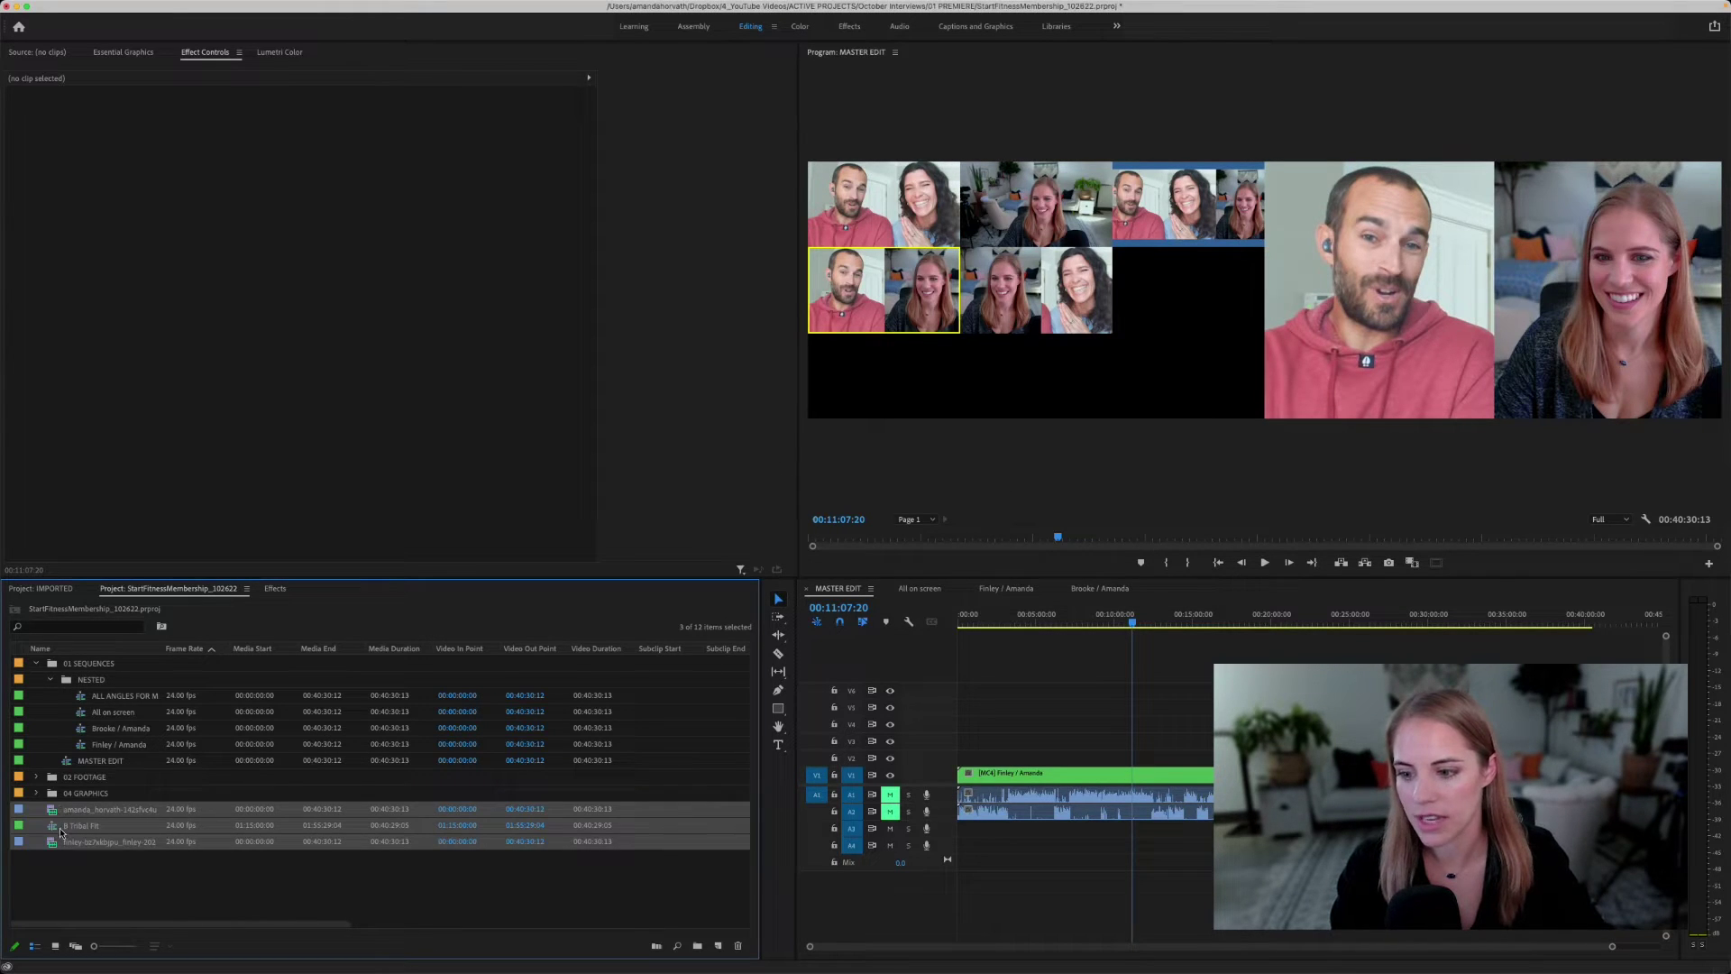
Step: Open the imported B Tribal Fit sequence and toggle V2 track output off and back on
left_click(60, 827)
left_click(68, 812)
left_click(70, 842, "super")
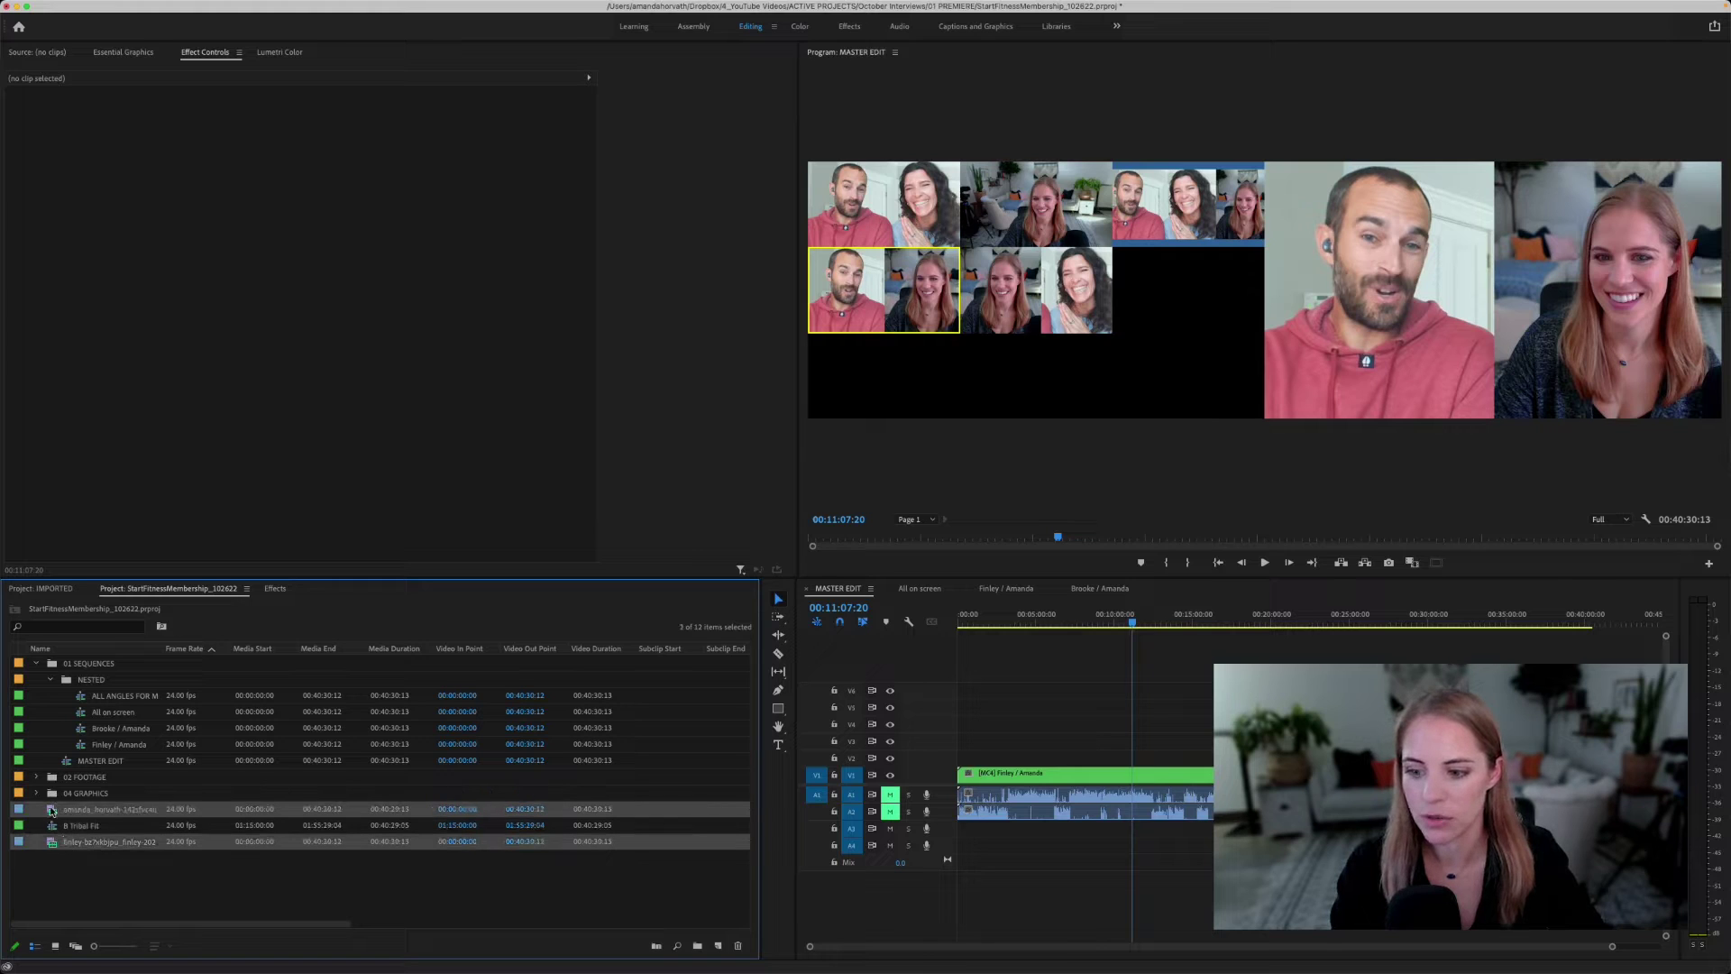
double_click(51, 826)
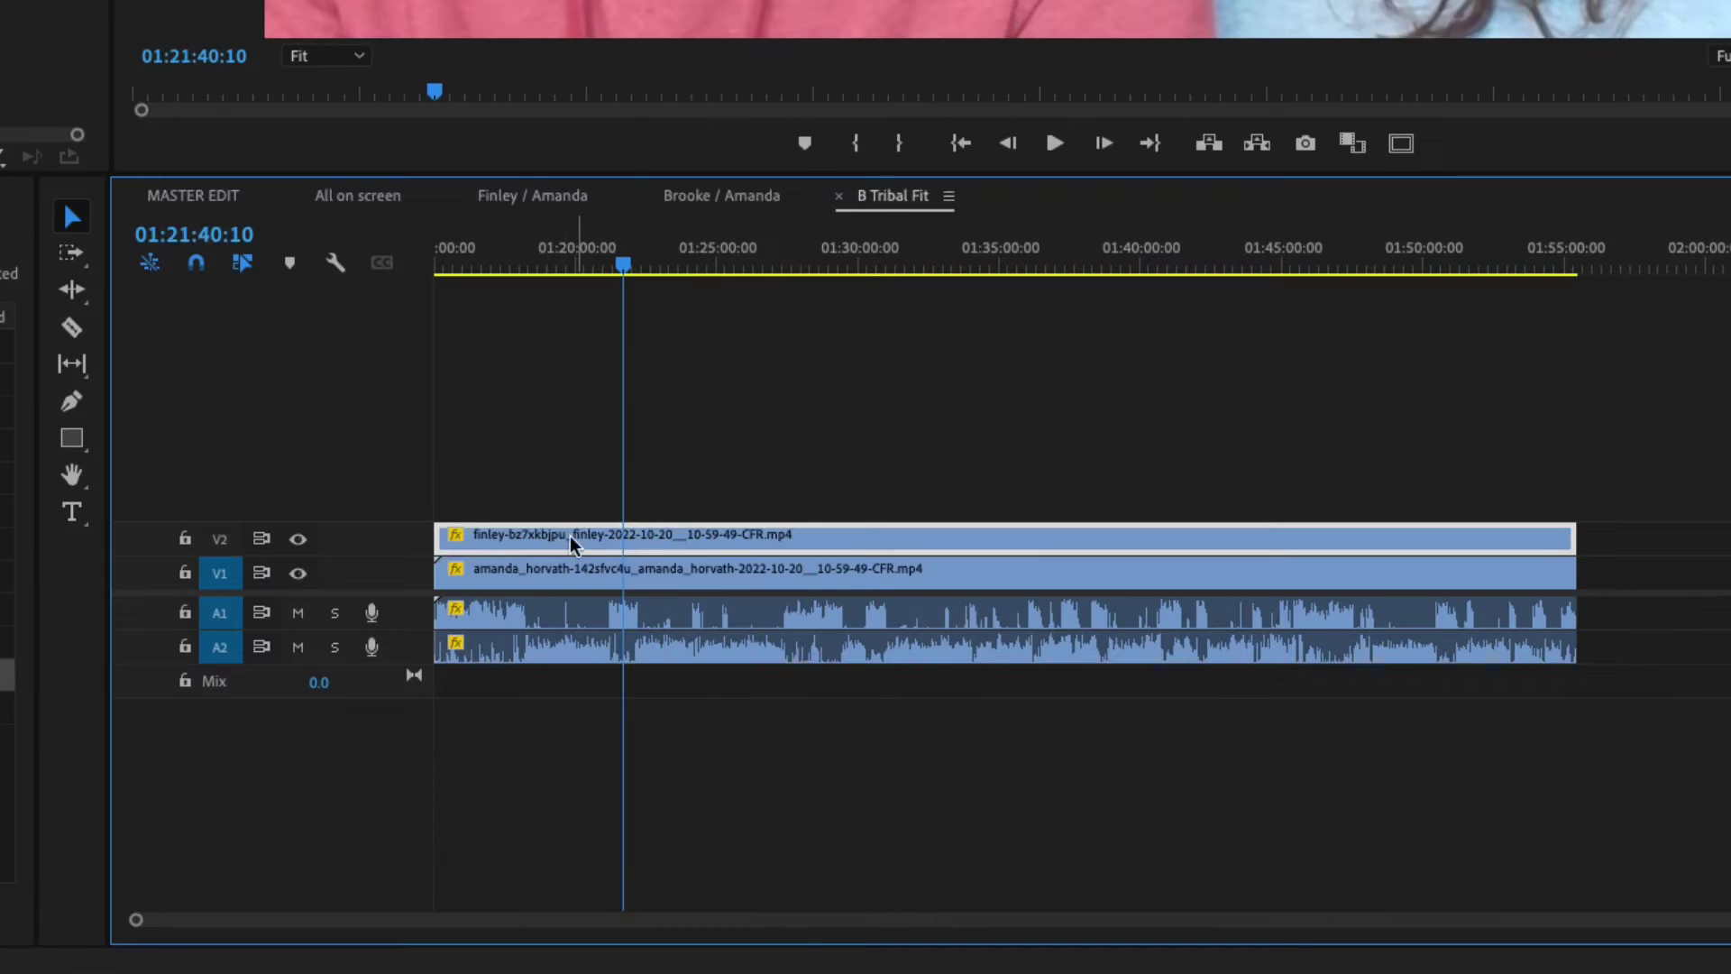
left_click(612, 574)
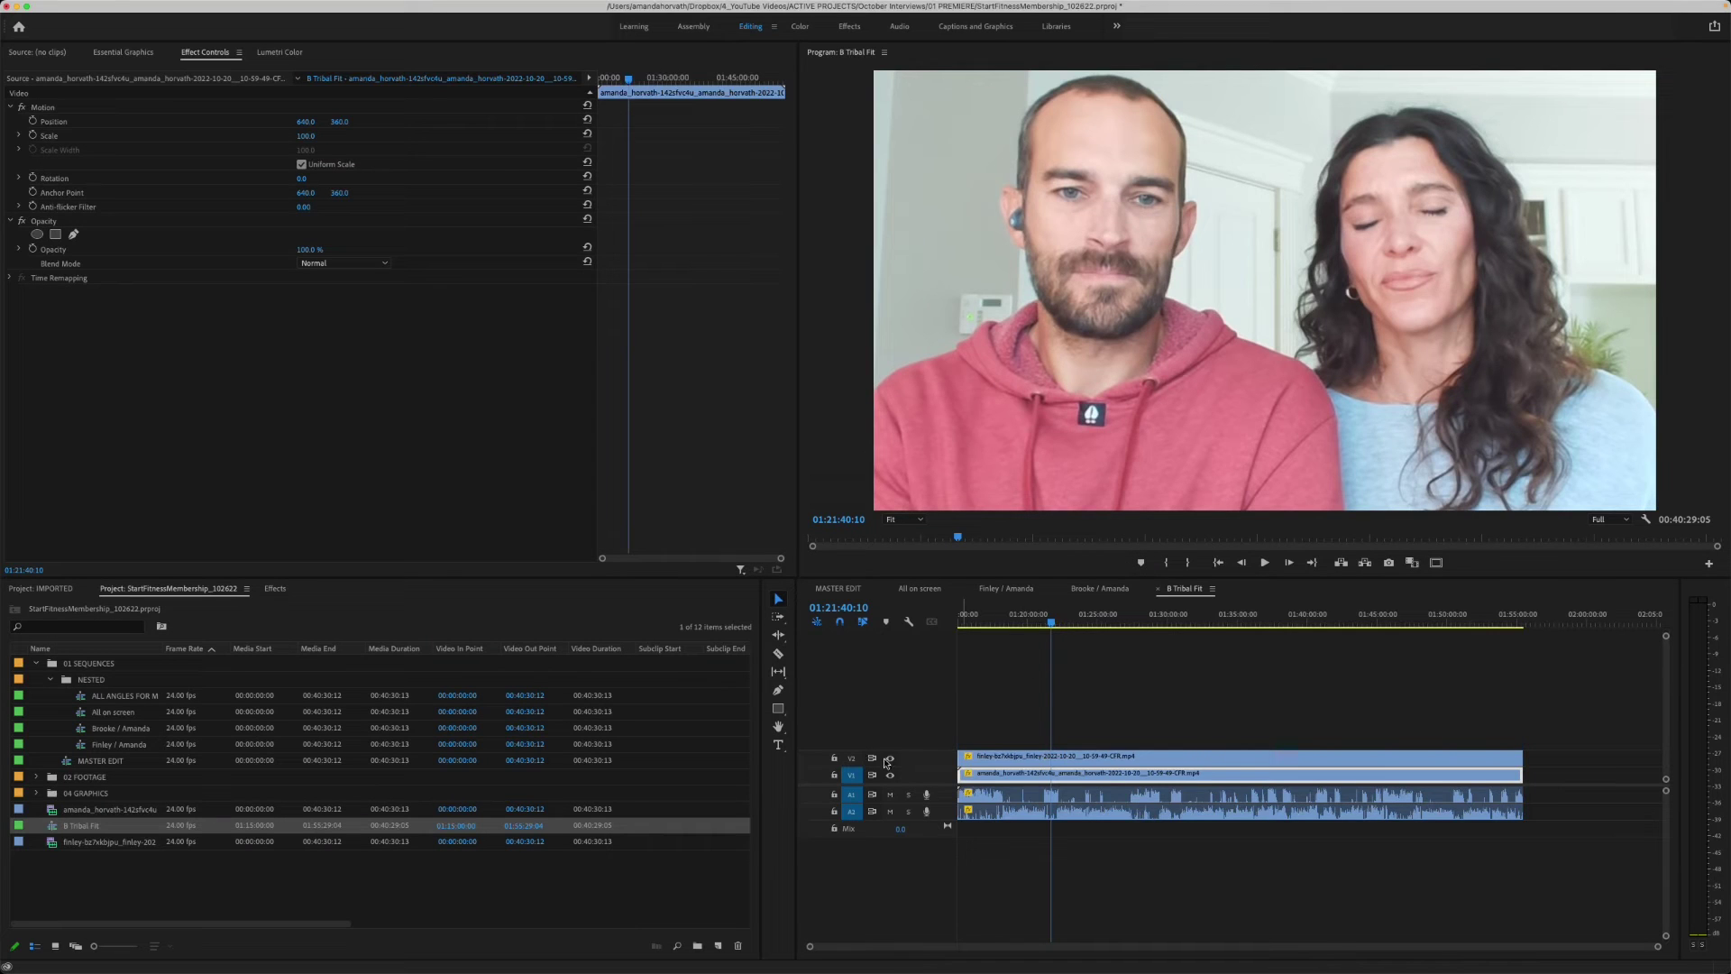
left_click(888, 760)
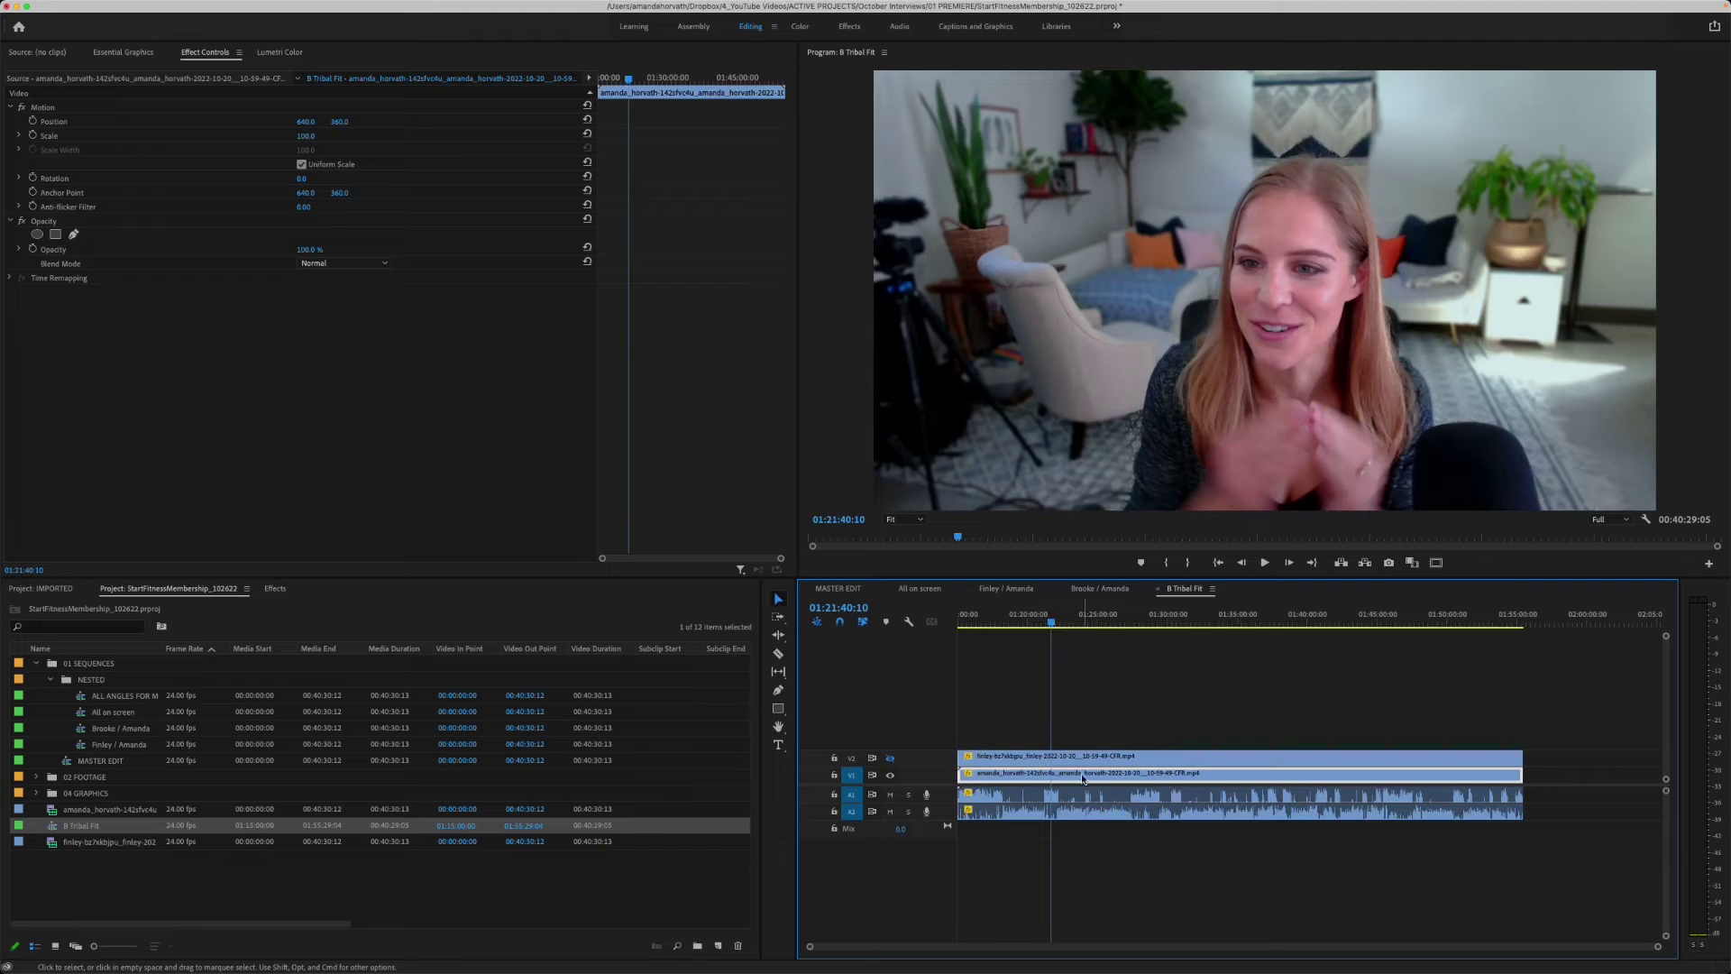
left_click(890, 758)
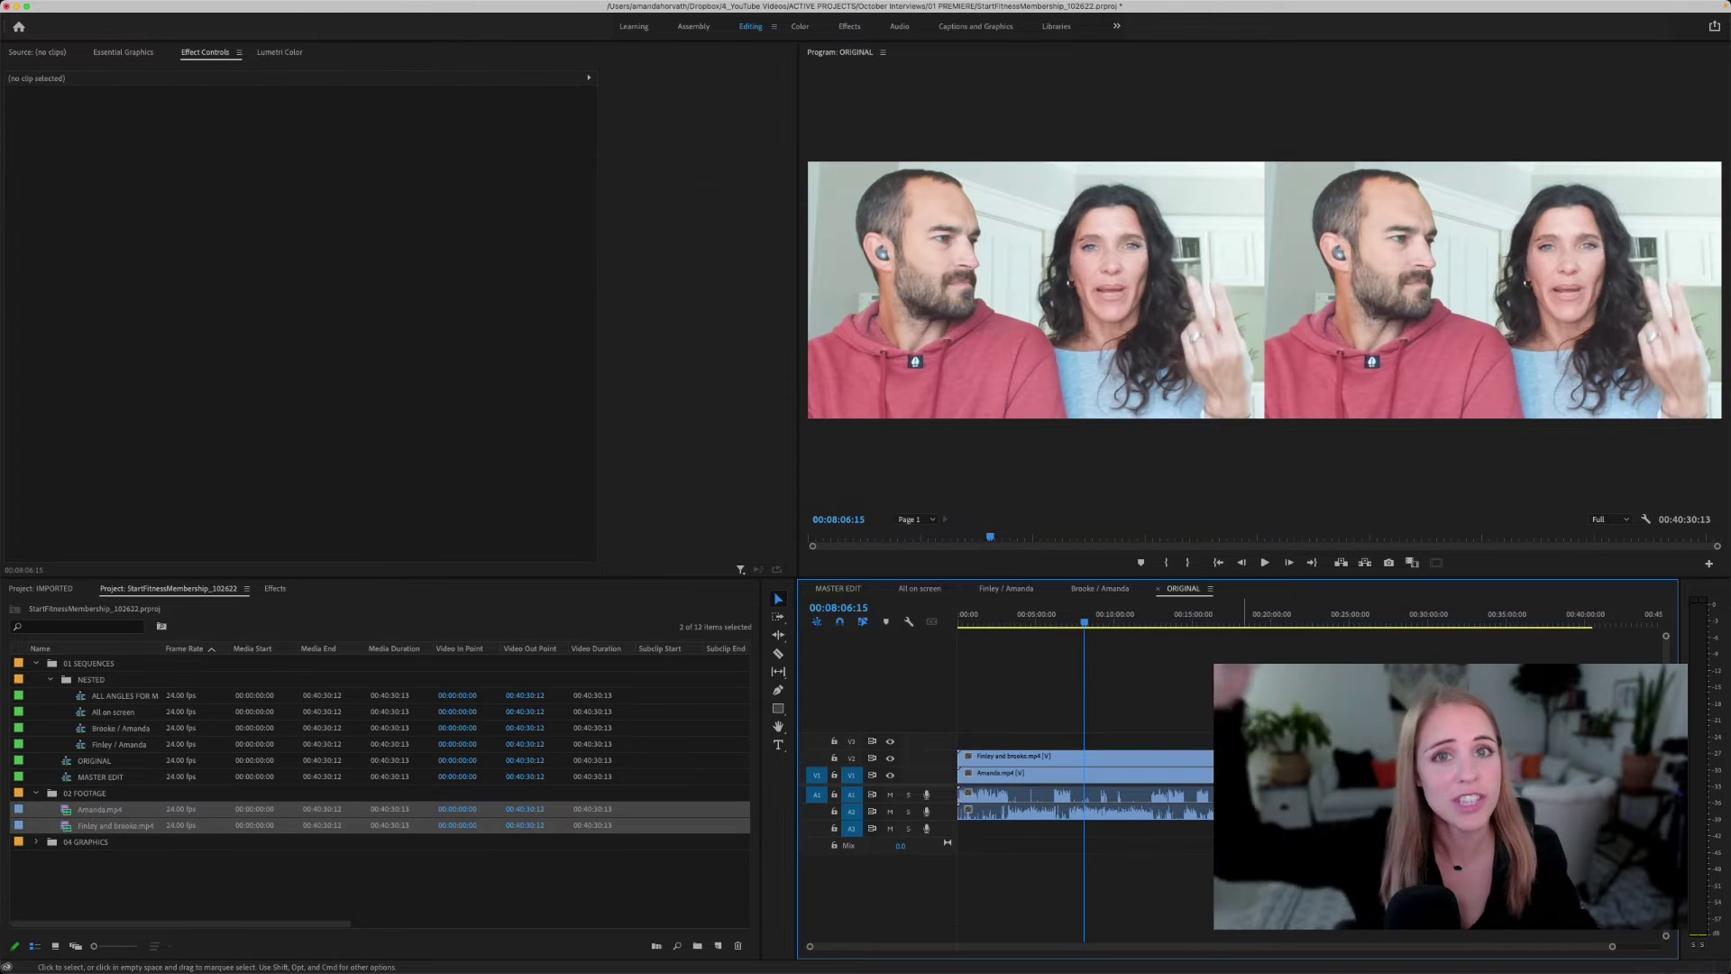
left_click_drag(1262, 697, 1134, 829)
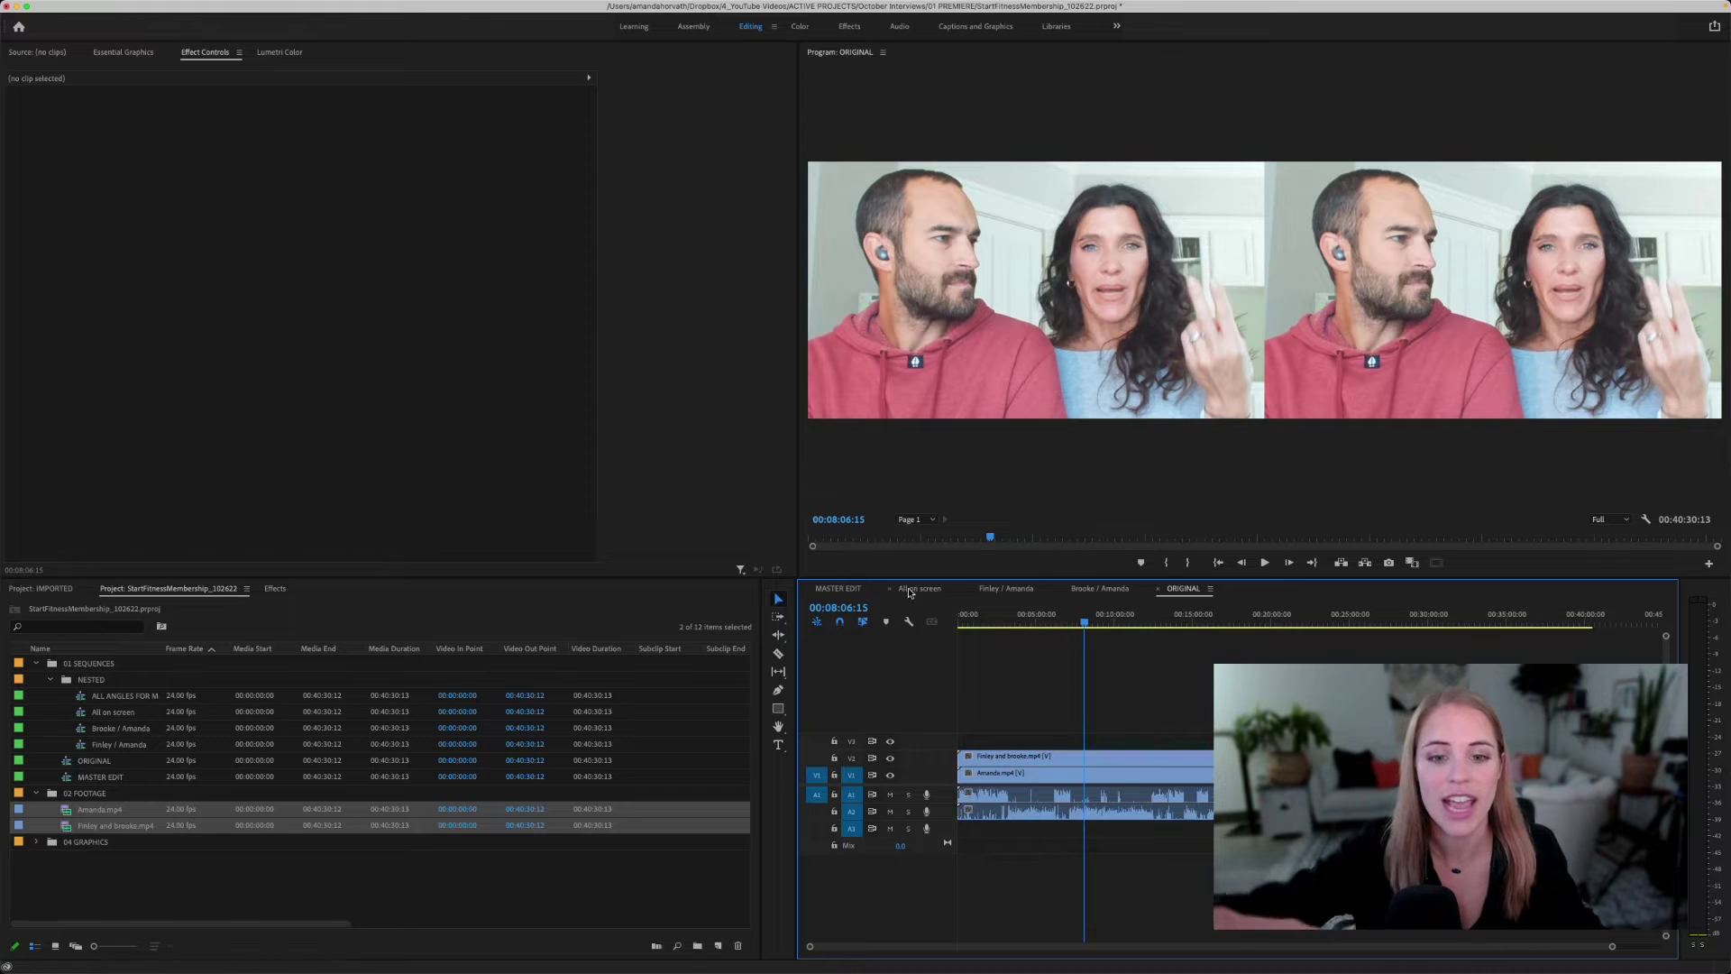
left_click(852, 591)
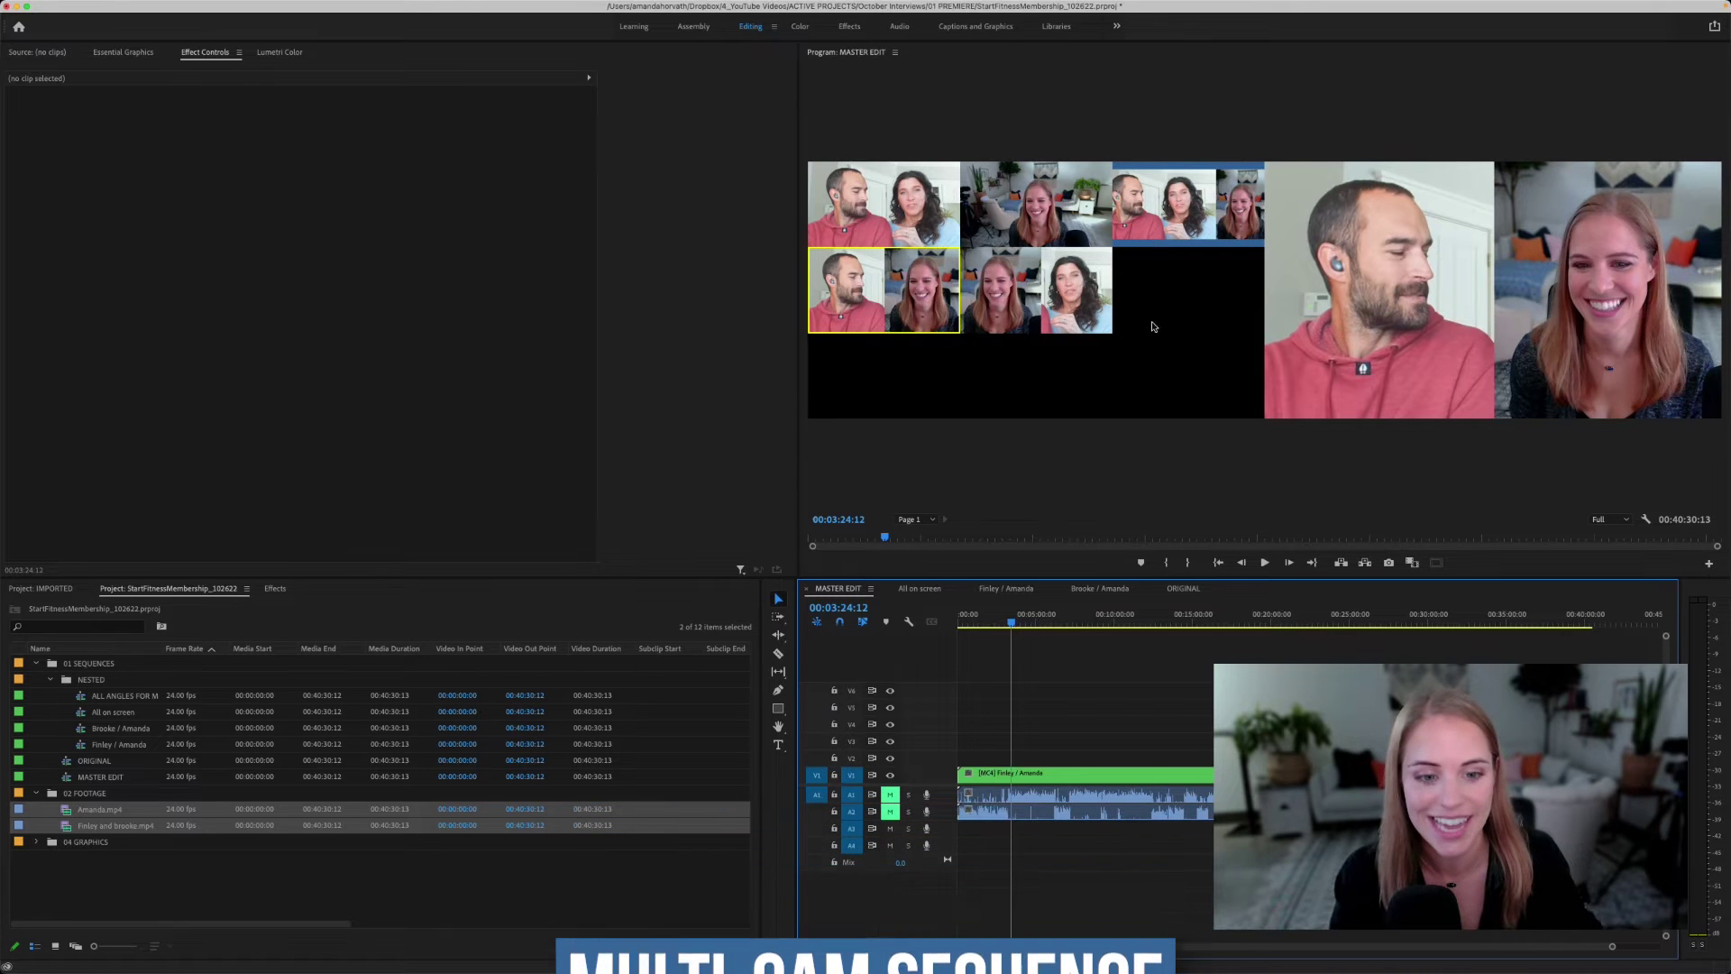
left_click(1183, 588)
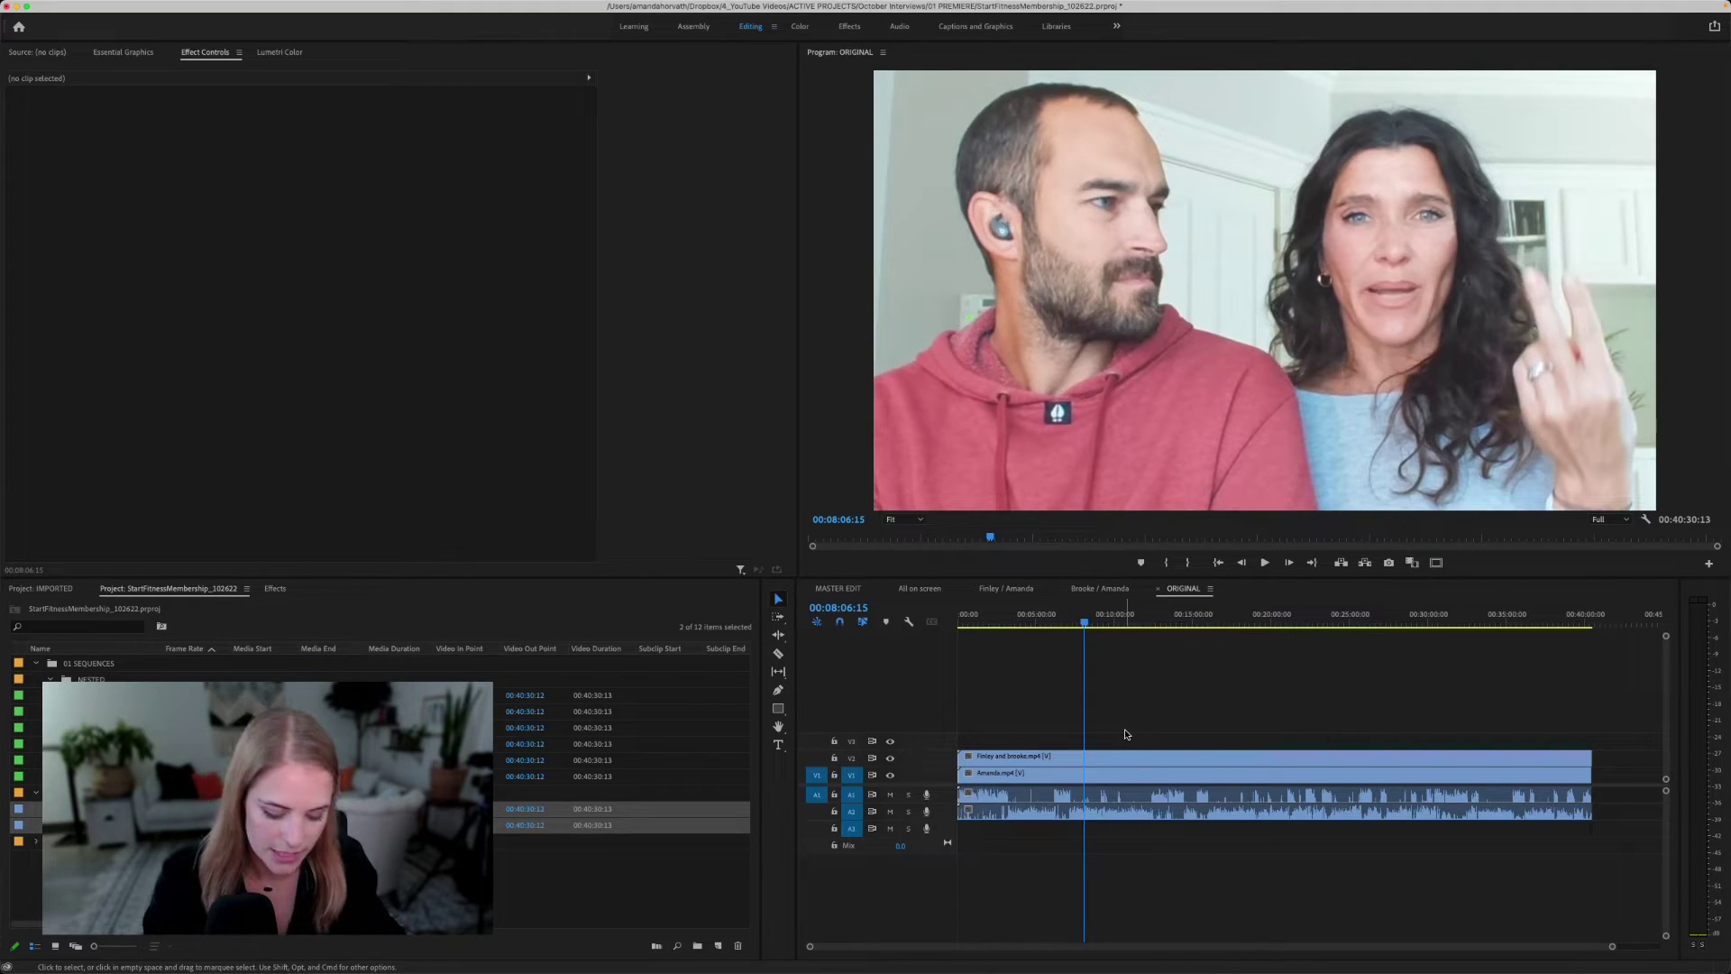
Step: Select the Finley and brooke and Amanda clips and Alt-drag copies onto tracks V3 and V4
left_click_drag(1124, 737, 987, 765)
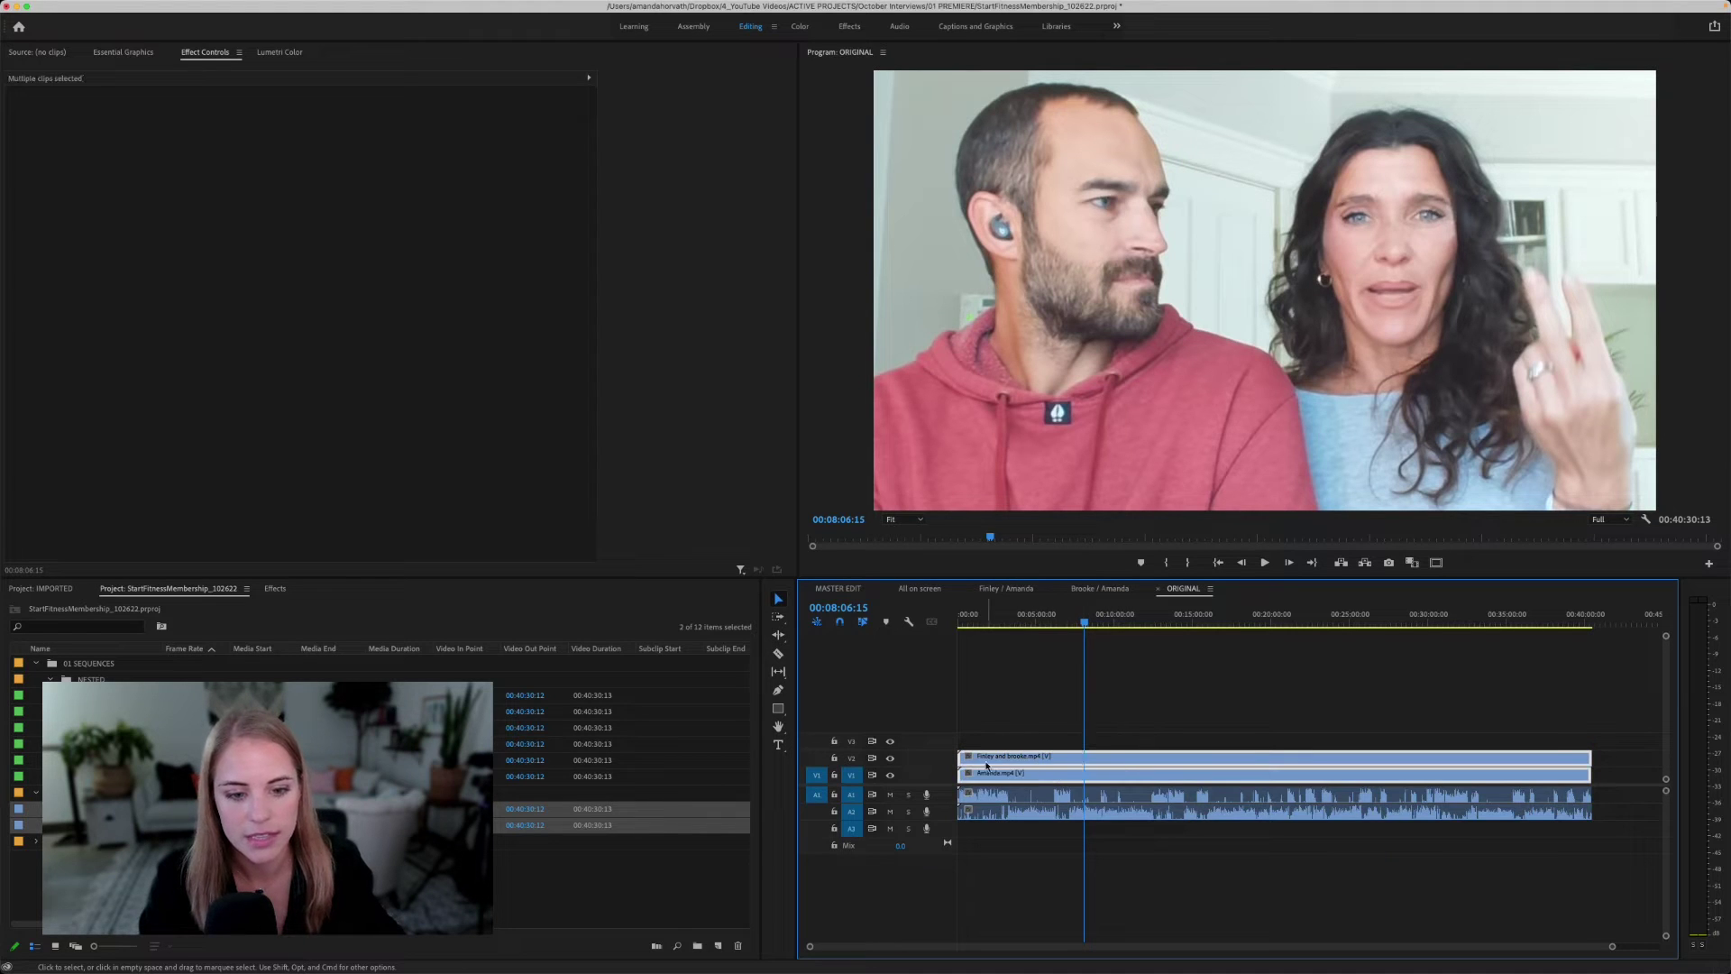
left_click(1046, 734)
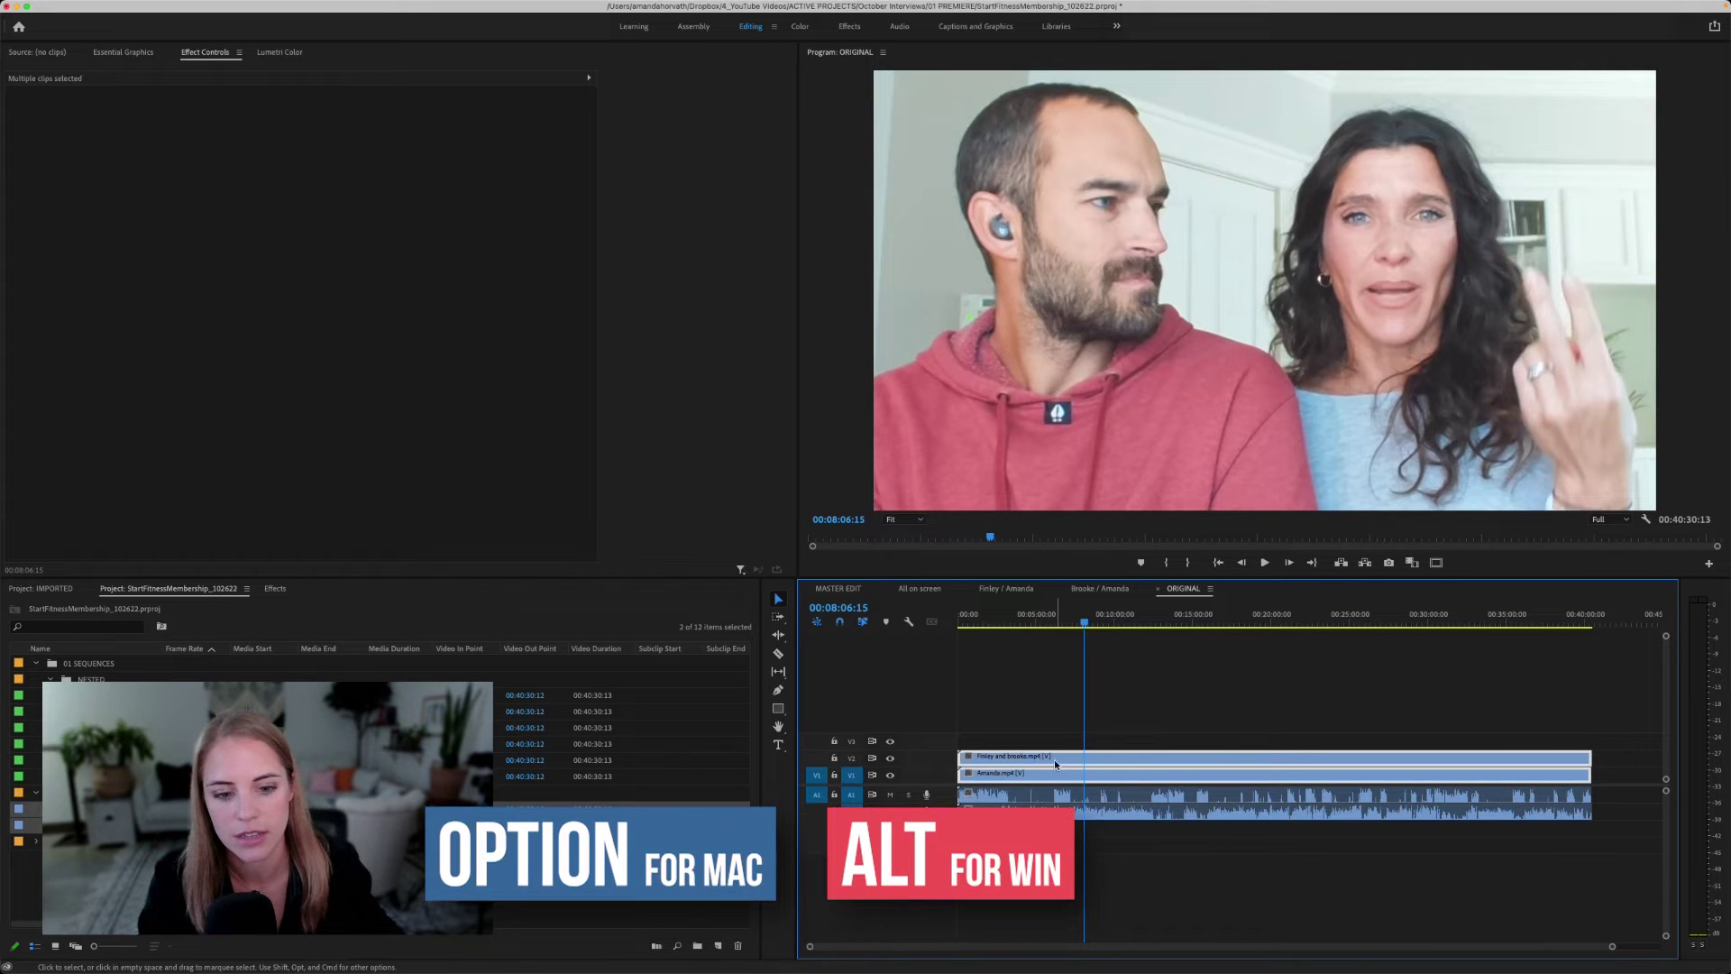
left_click_drag(1135, 737, 1102, 818)
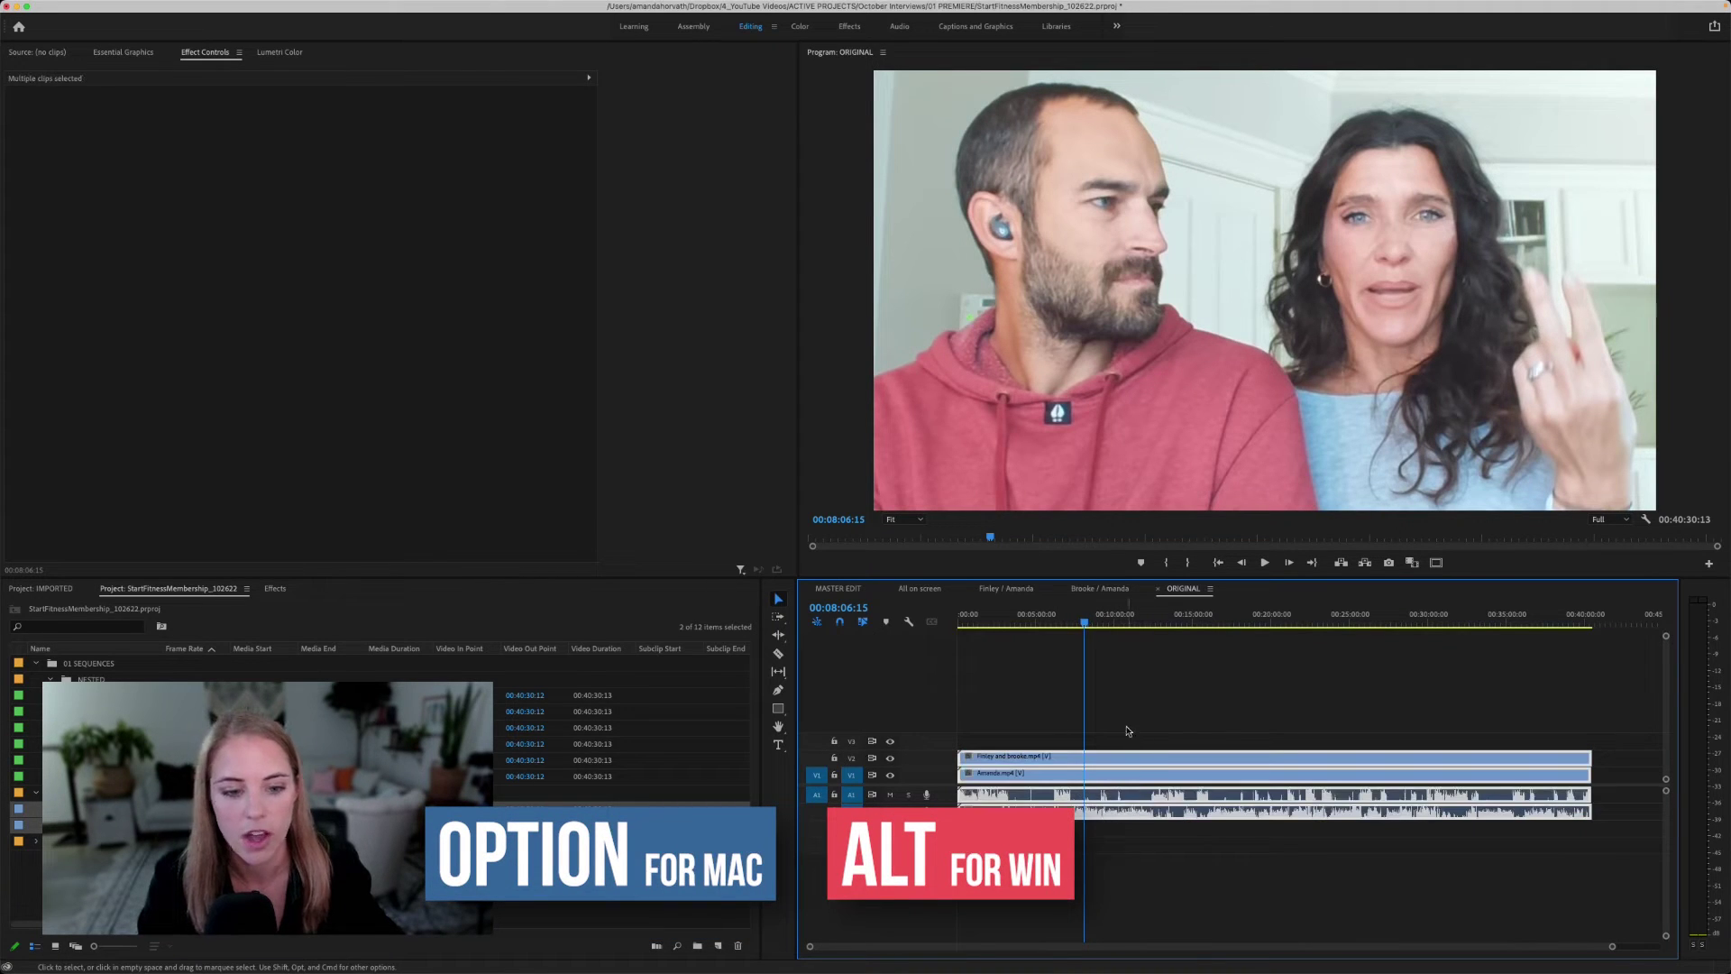
left_click(1081, 775)
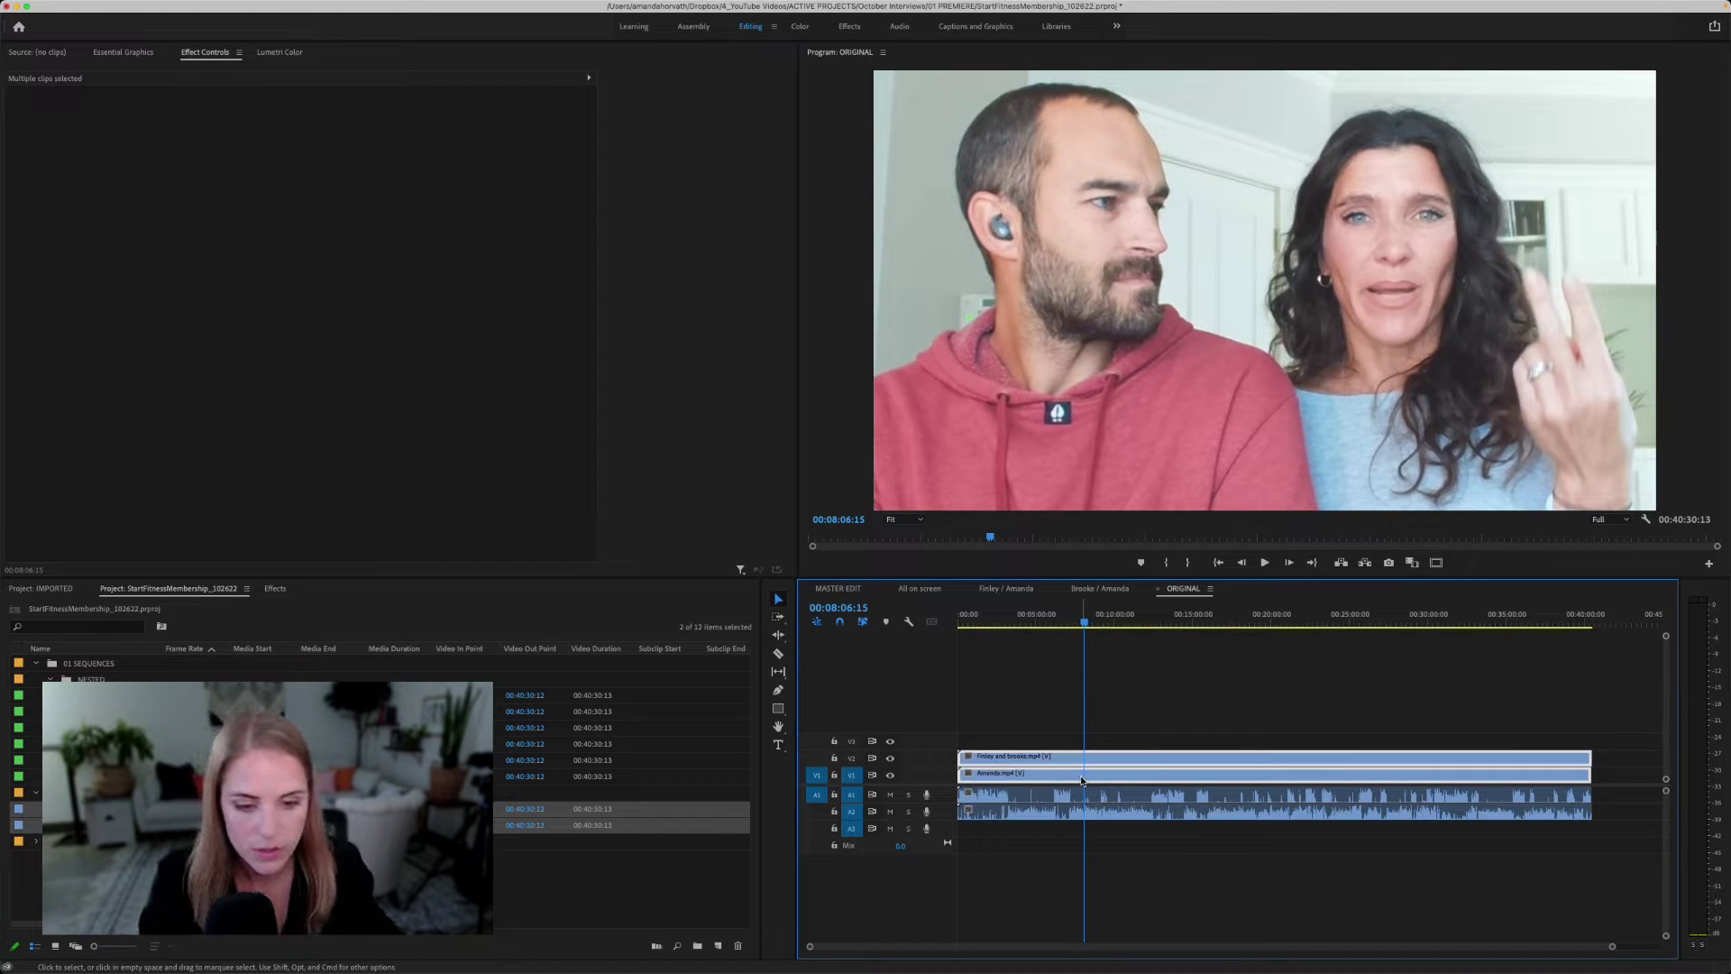
left_click_drag(1082, 777, 1023, 744)
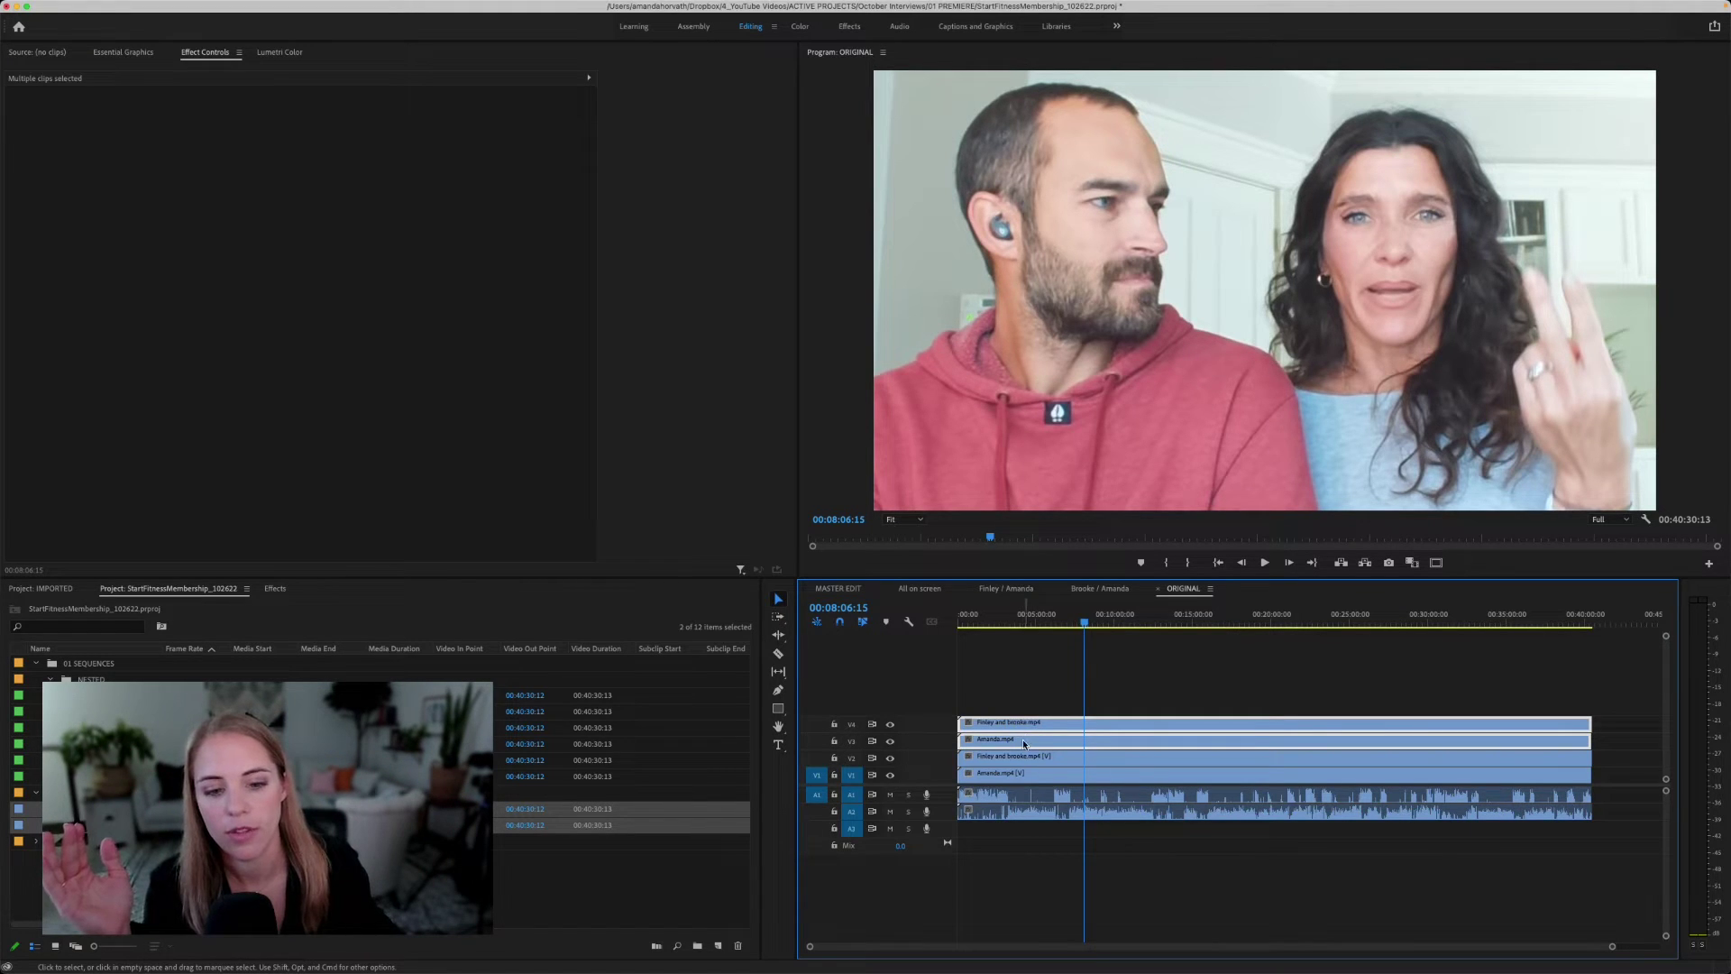
Step: Nest the duplicated clips into a new sequence named 'BOTH ON CAMERA'
right_click(1024, 743)
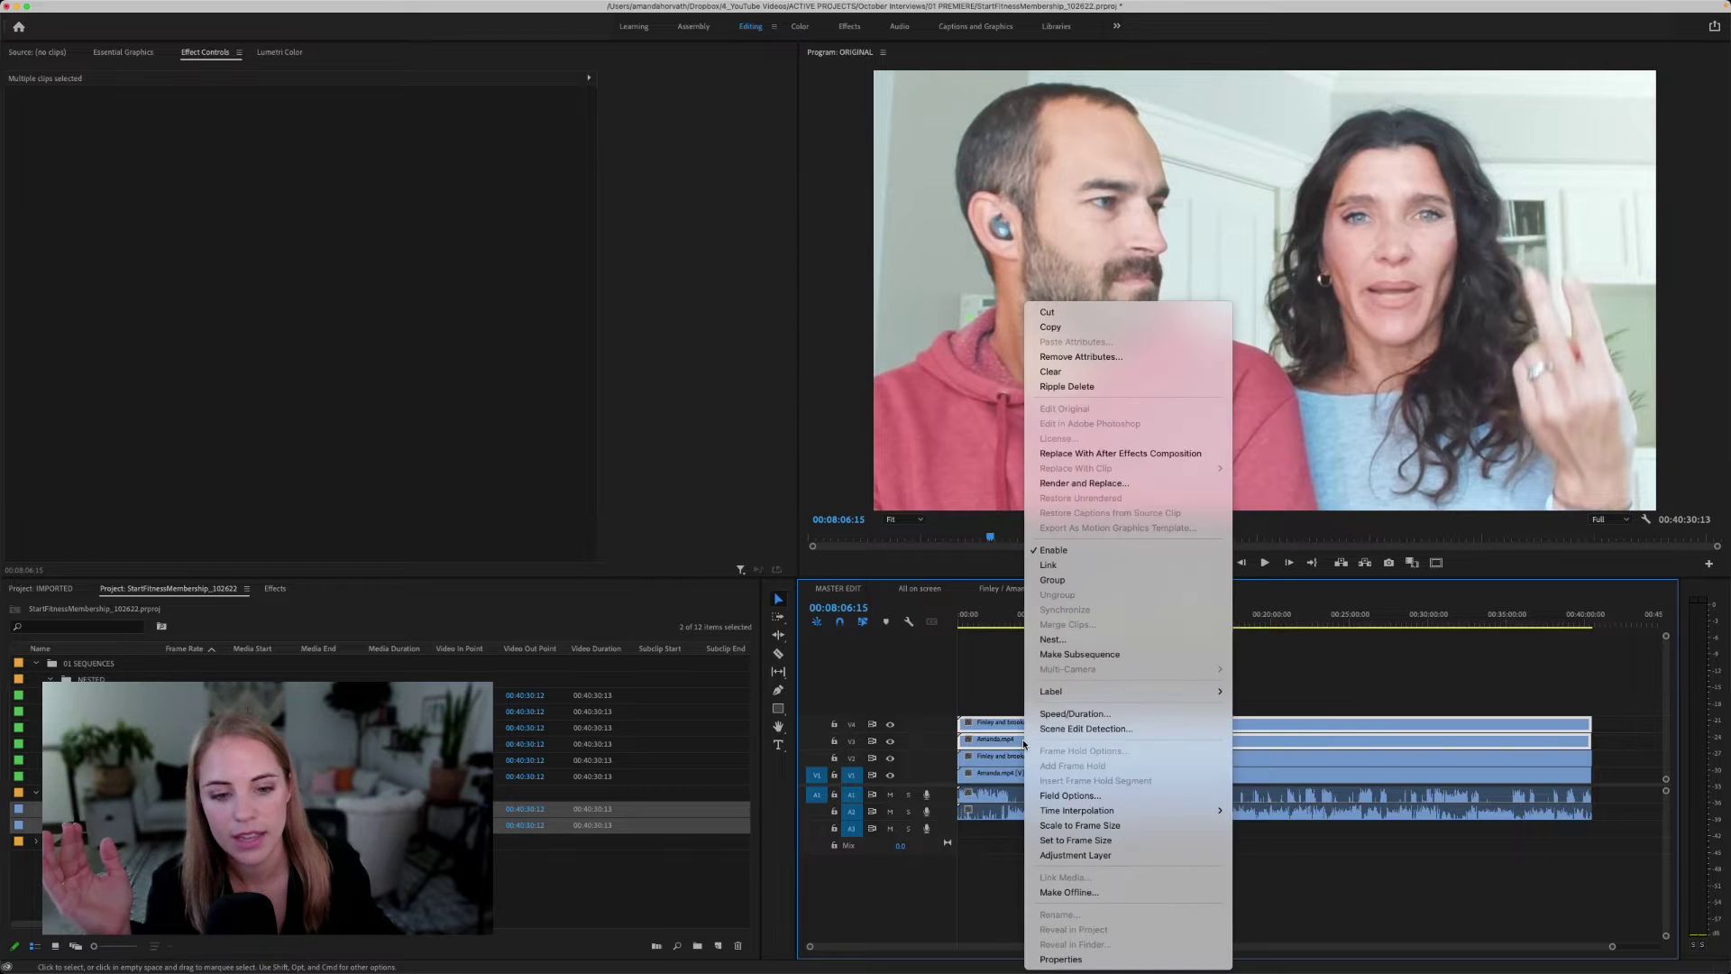
left_click(1053, 640)
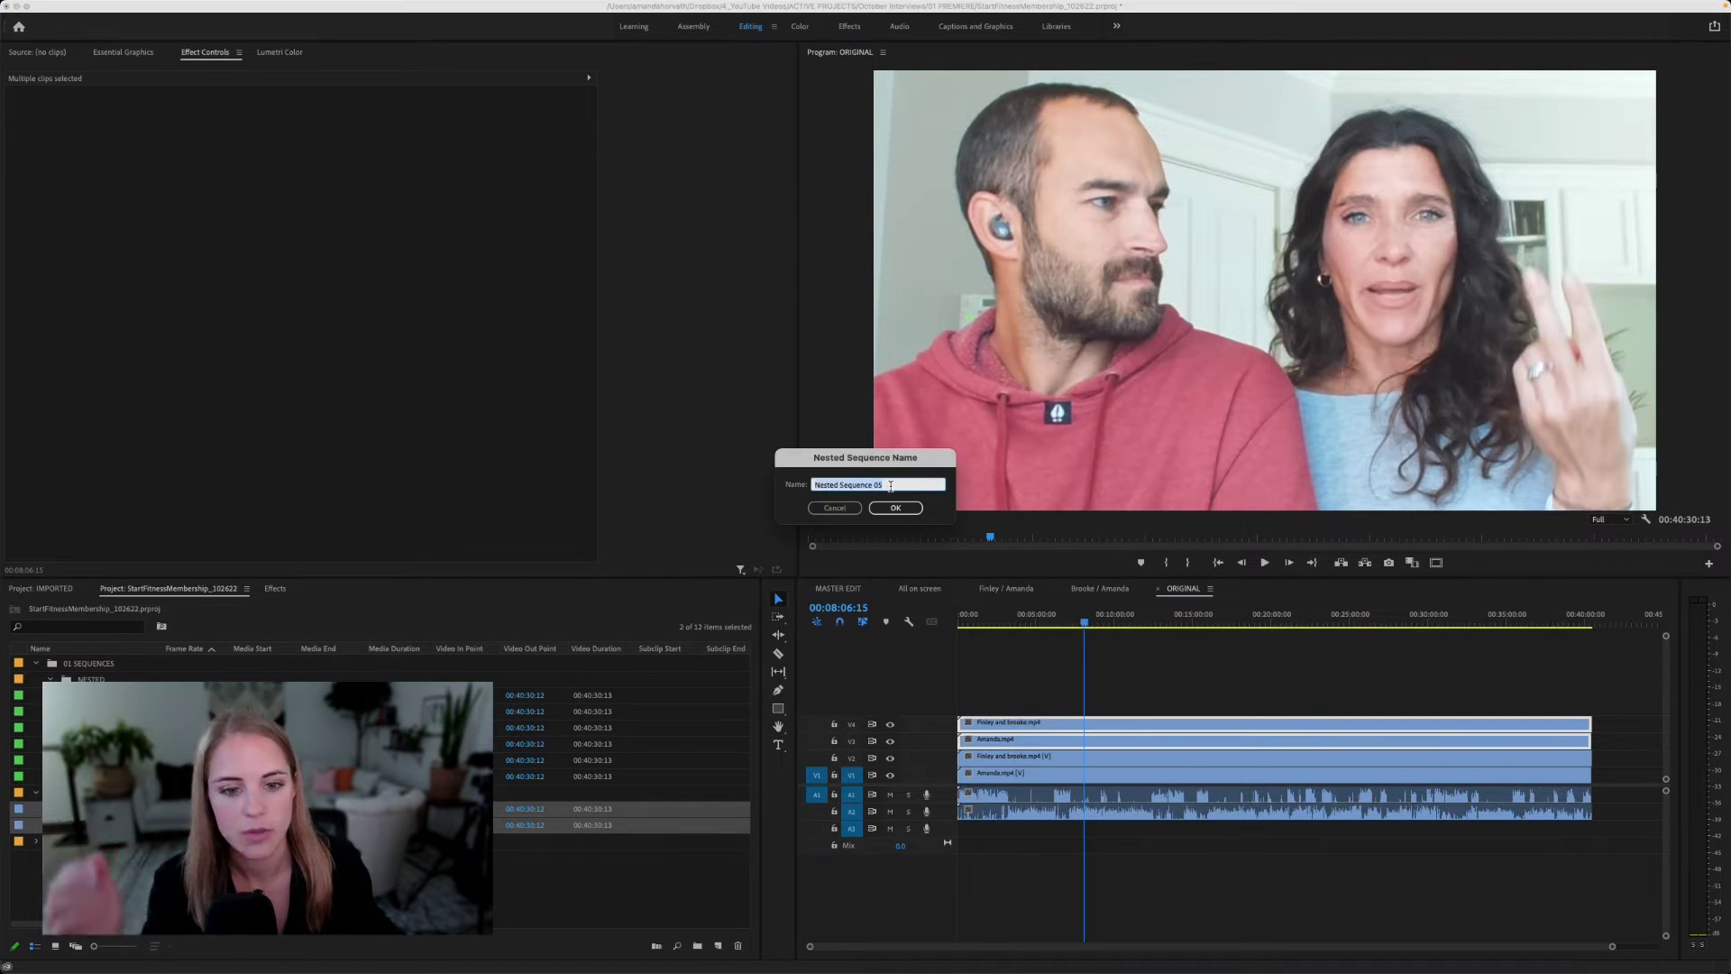
type("BOT")
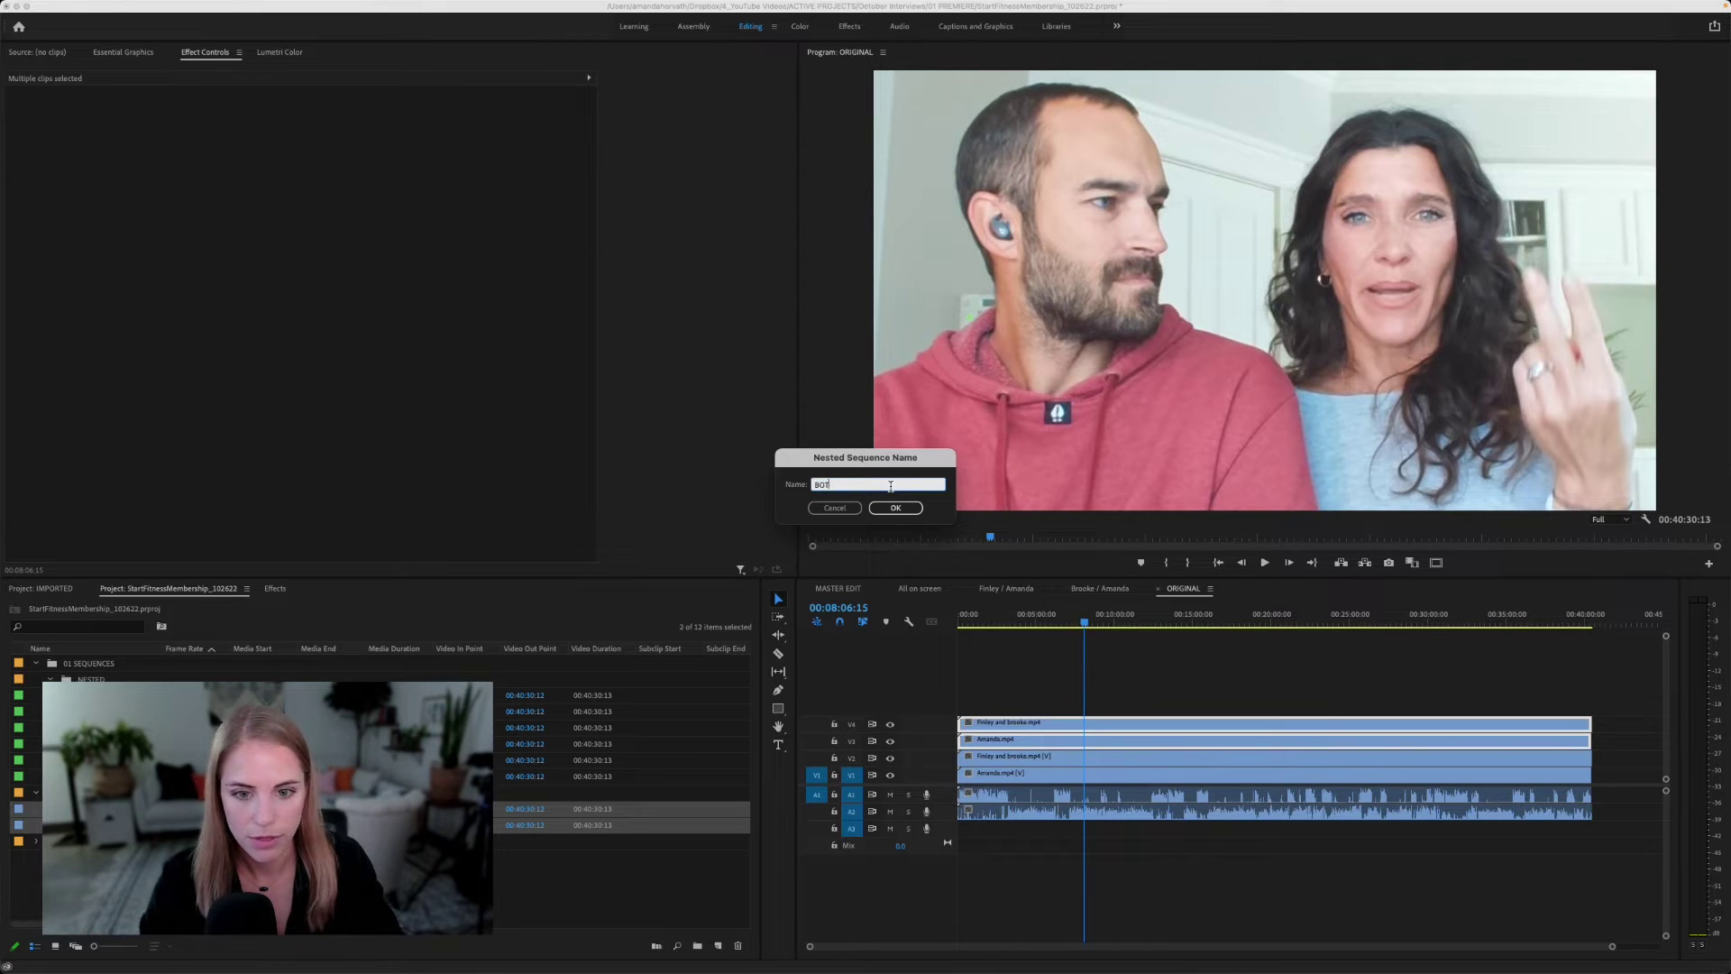
type("H ON CAMERA")
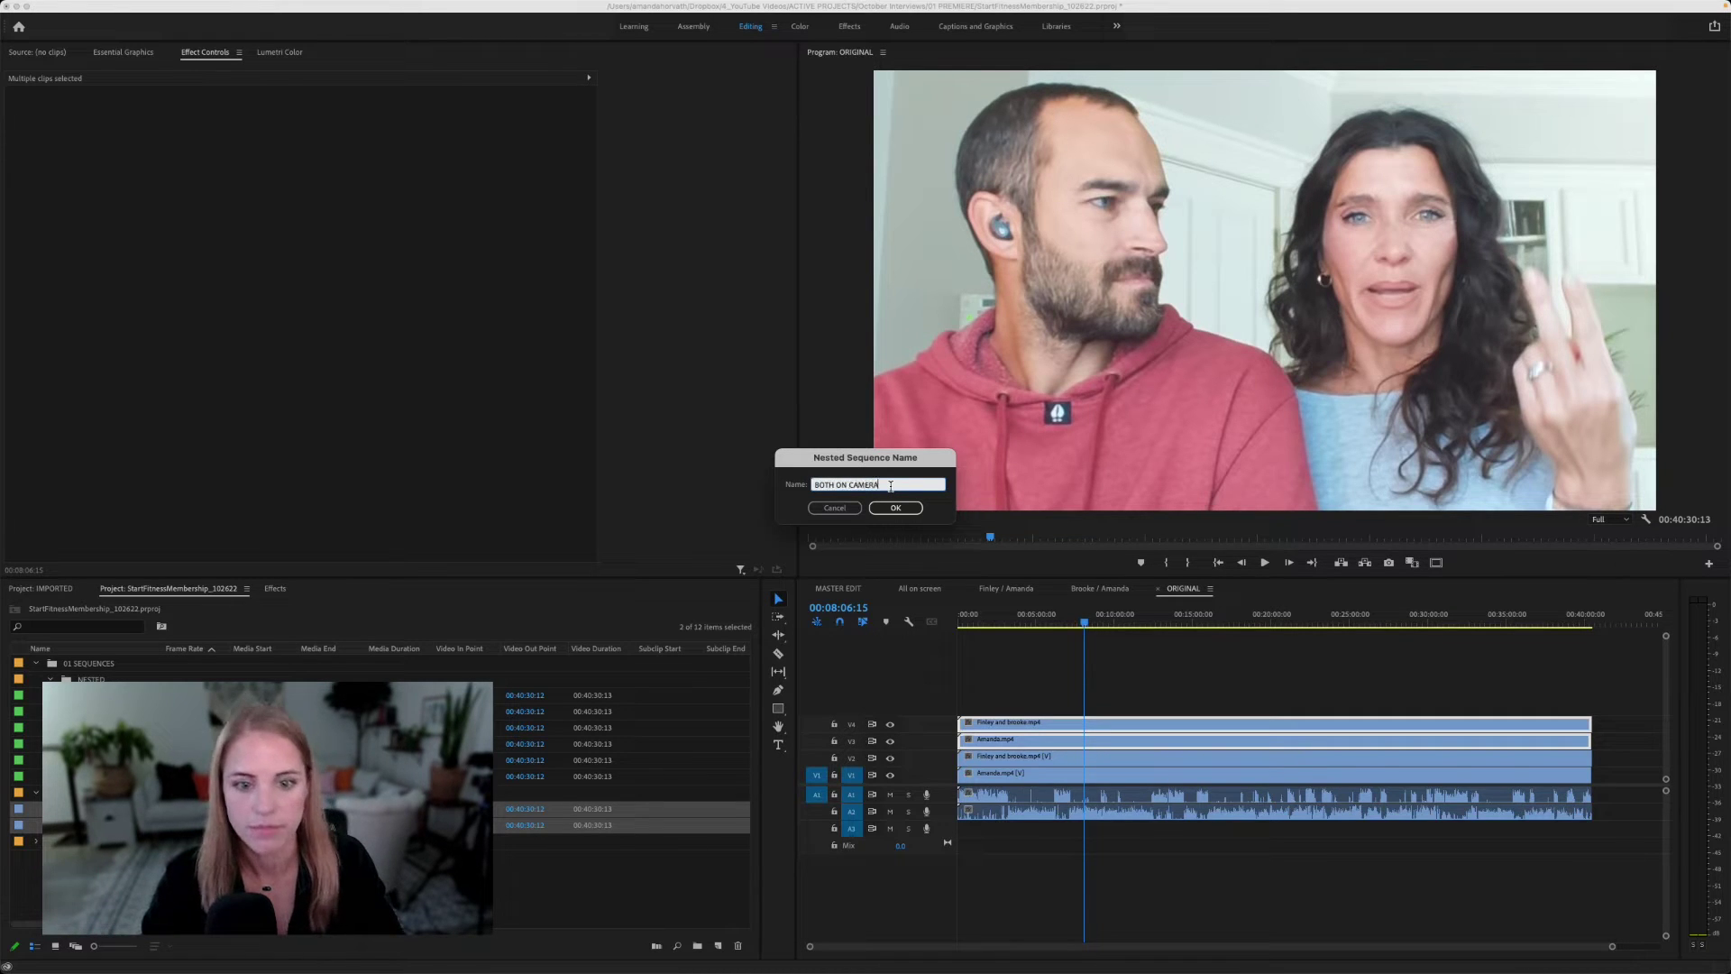
key("Return")
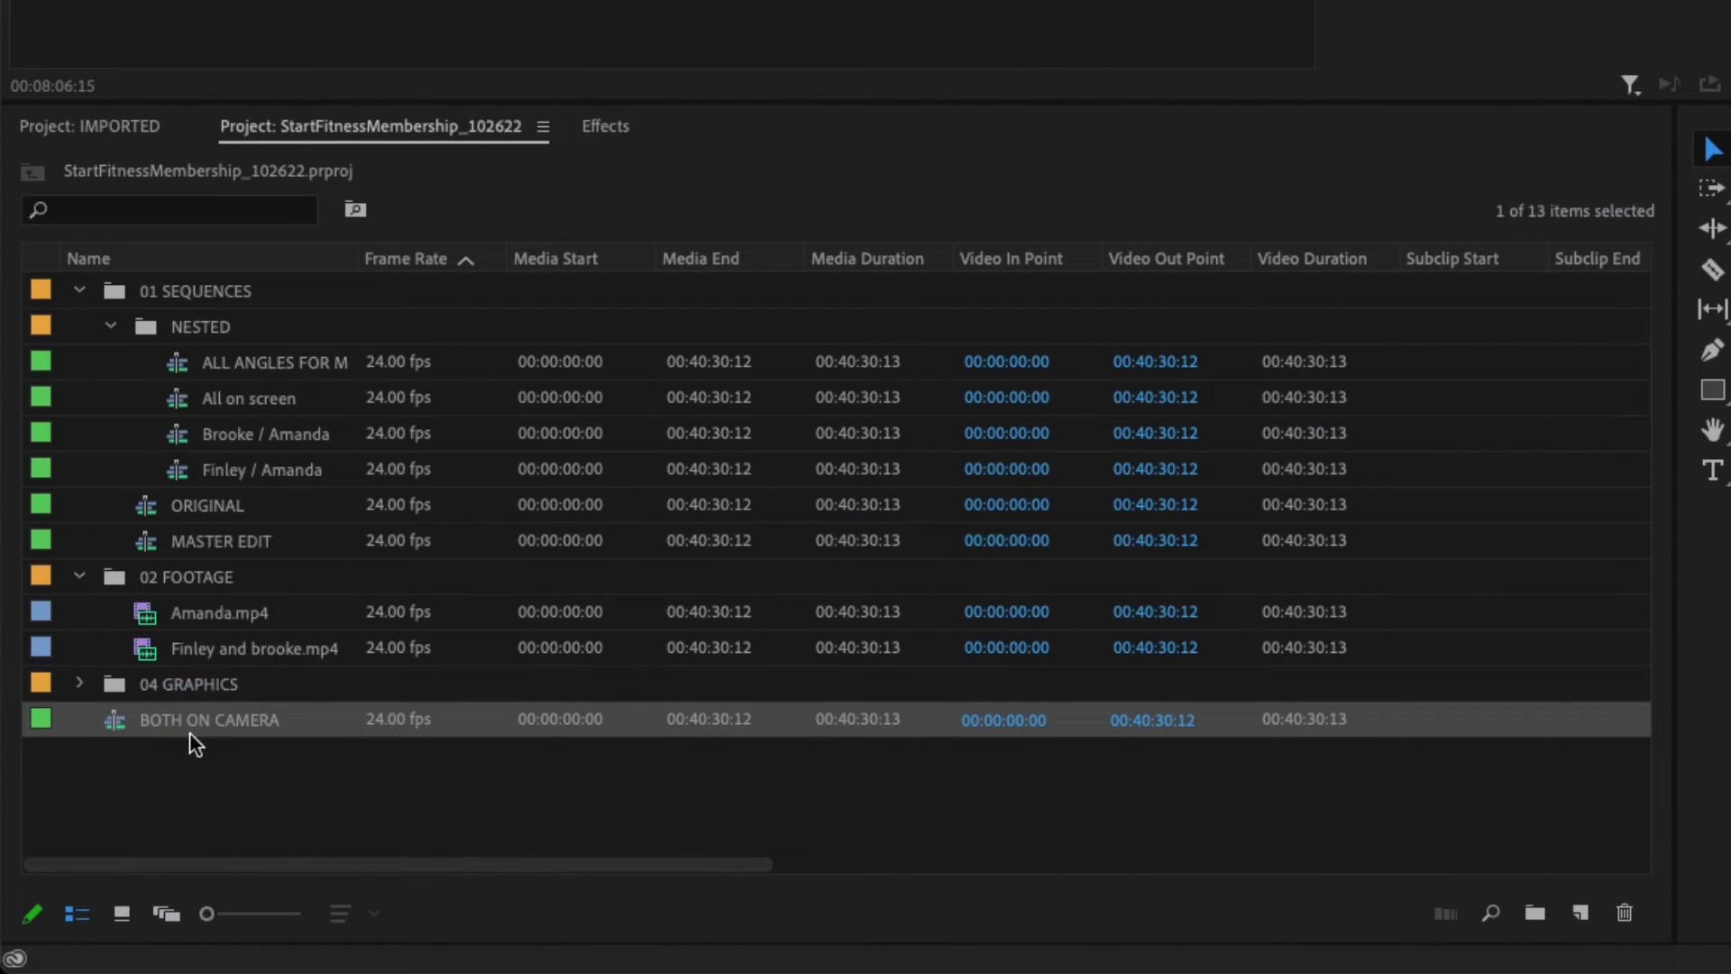
Step: Open the BOTH ON CAMERA sequence, move the playhead to 00:10:34:04, and select the Finley and brooke clip
left_click(114, 721)
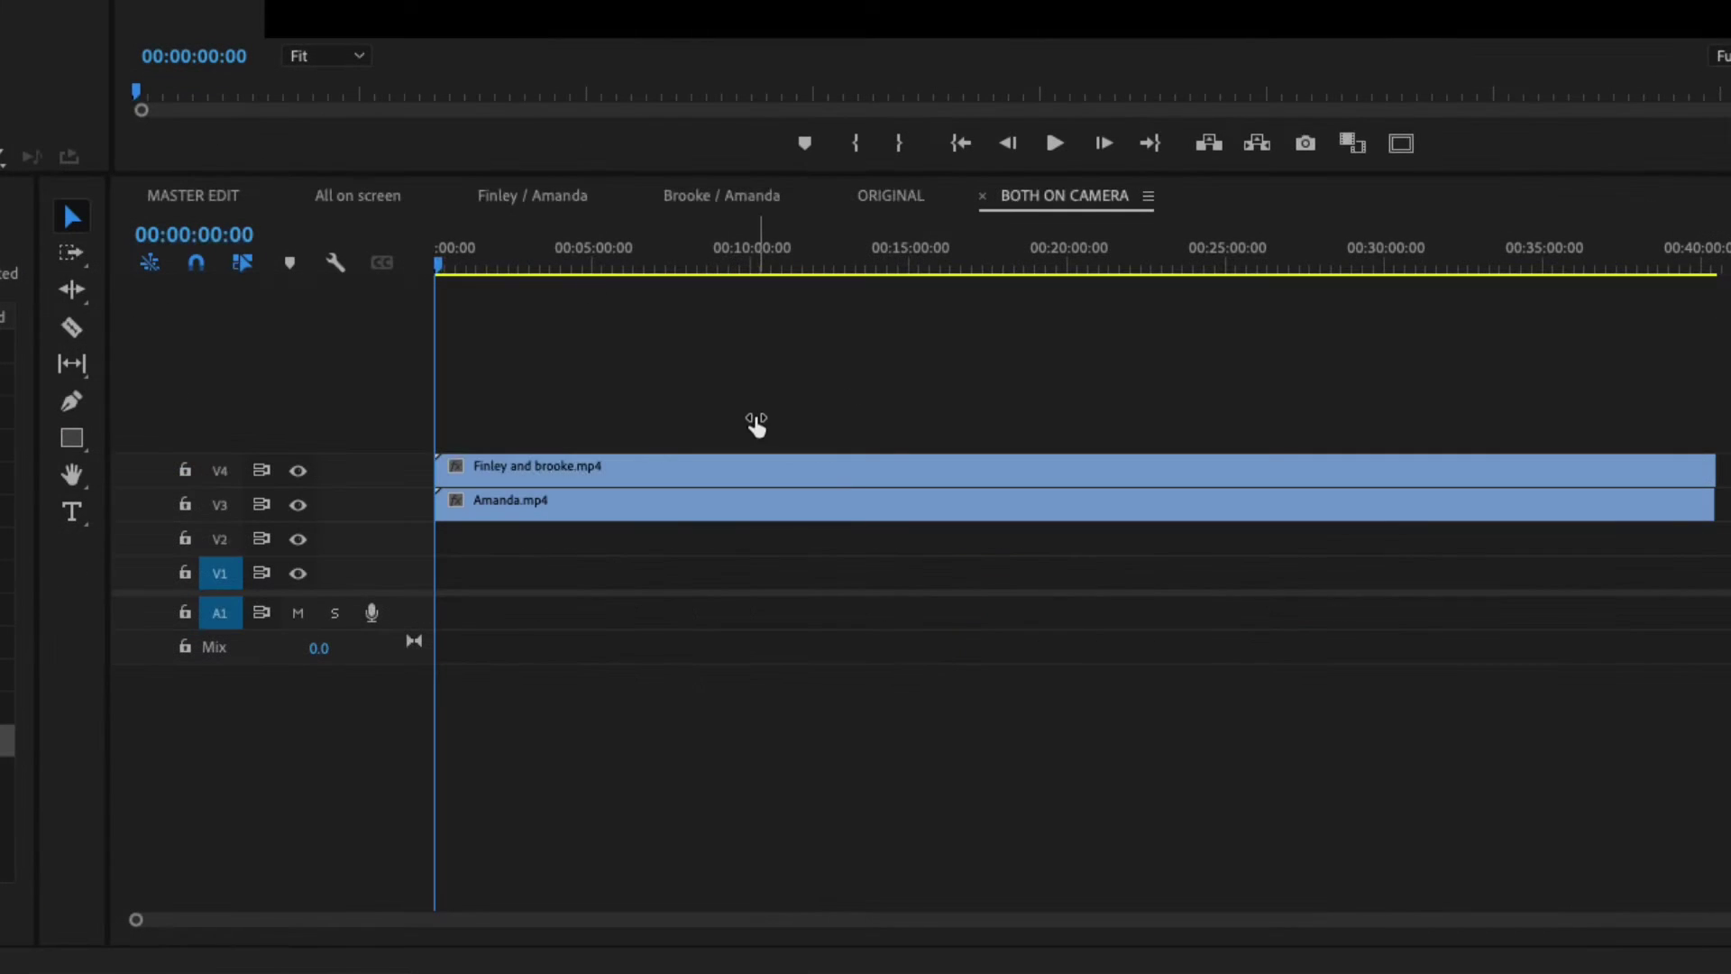
left_click_drag(726, 388, 625, 580)
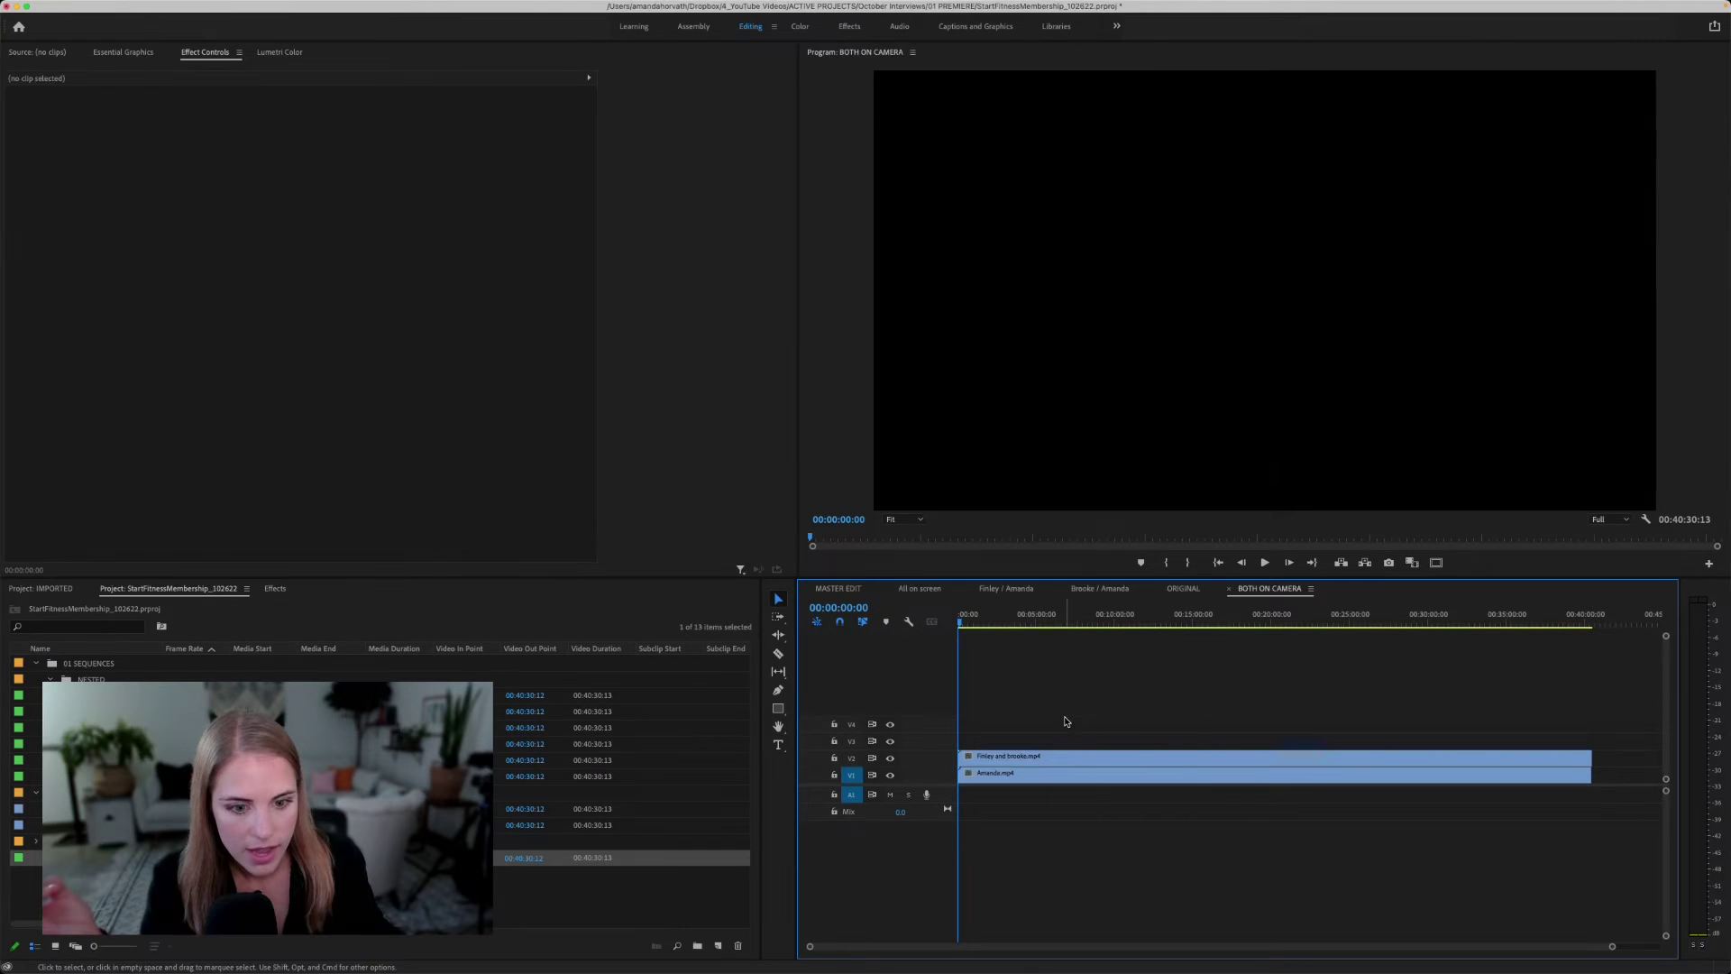
left_click(768, 261)
left_click(1168, 756)
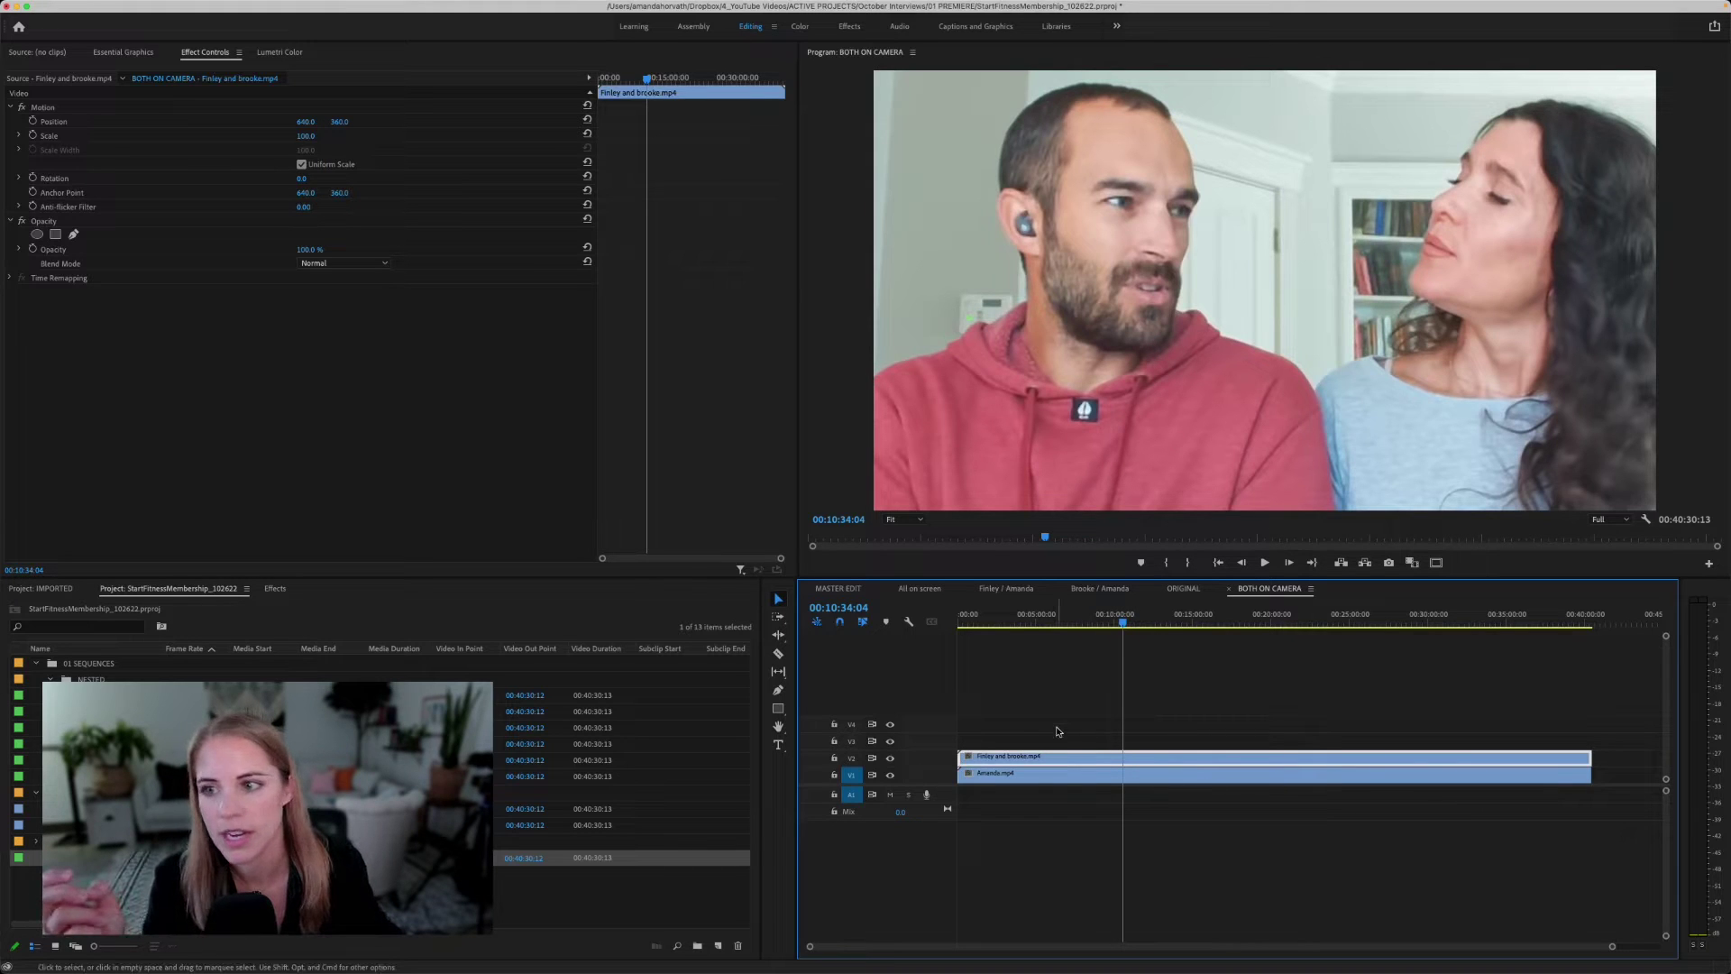
Step: Search the Effects panel for 'crop' to reveal Transform > Crop, then reselect the Finley and brooke clip
left_click(275, 589)
left_click(100, 608)
type("crop")
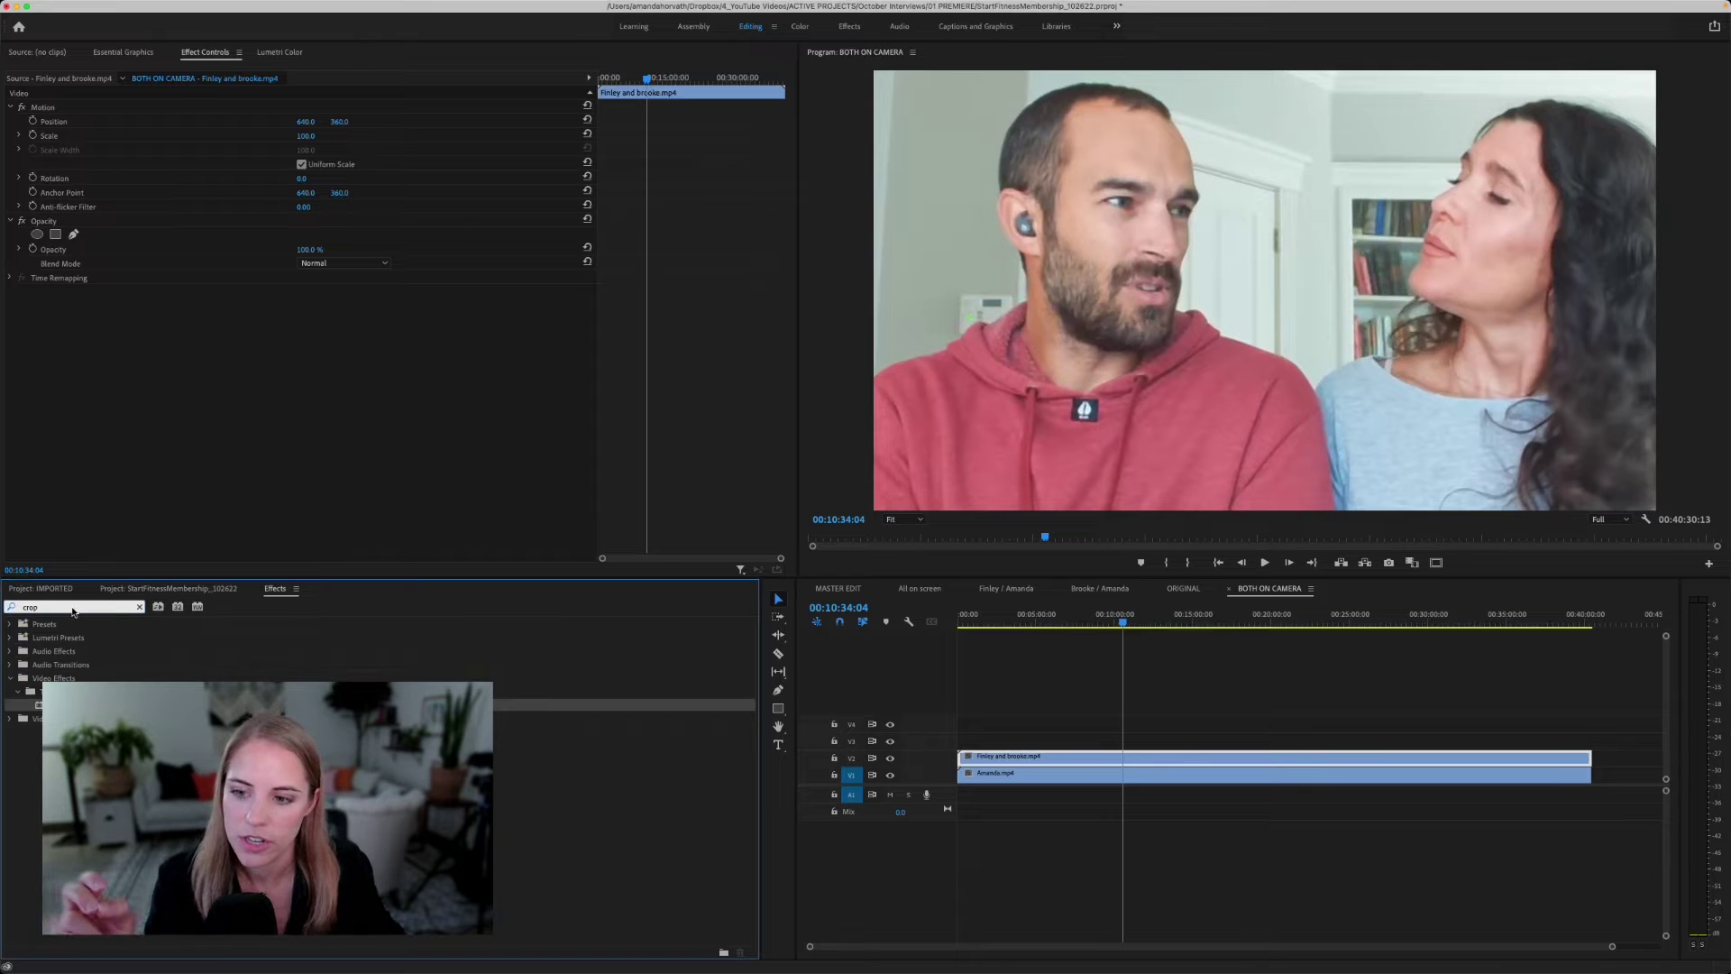
left_click(56, 589)
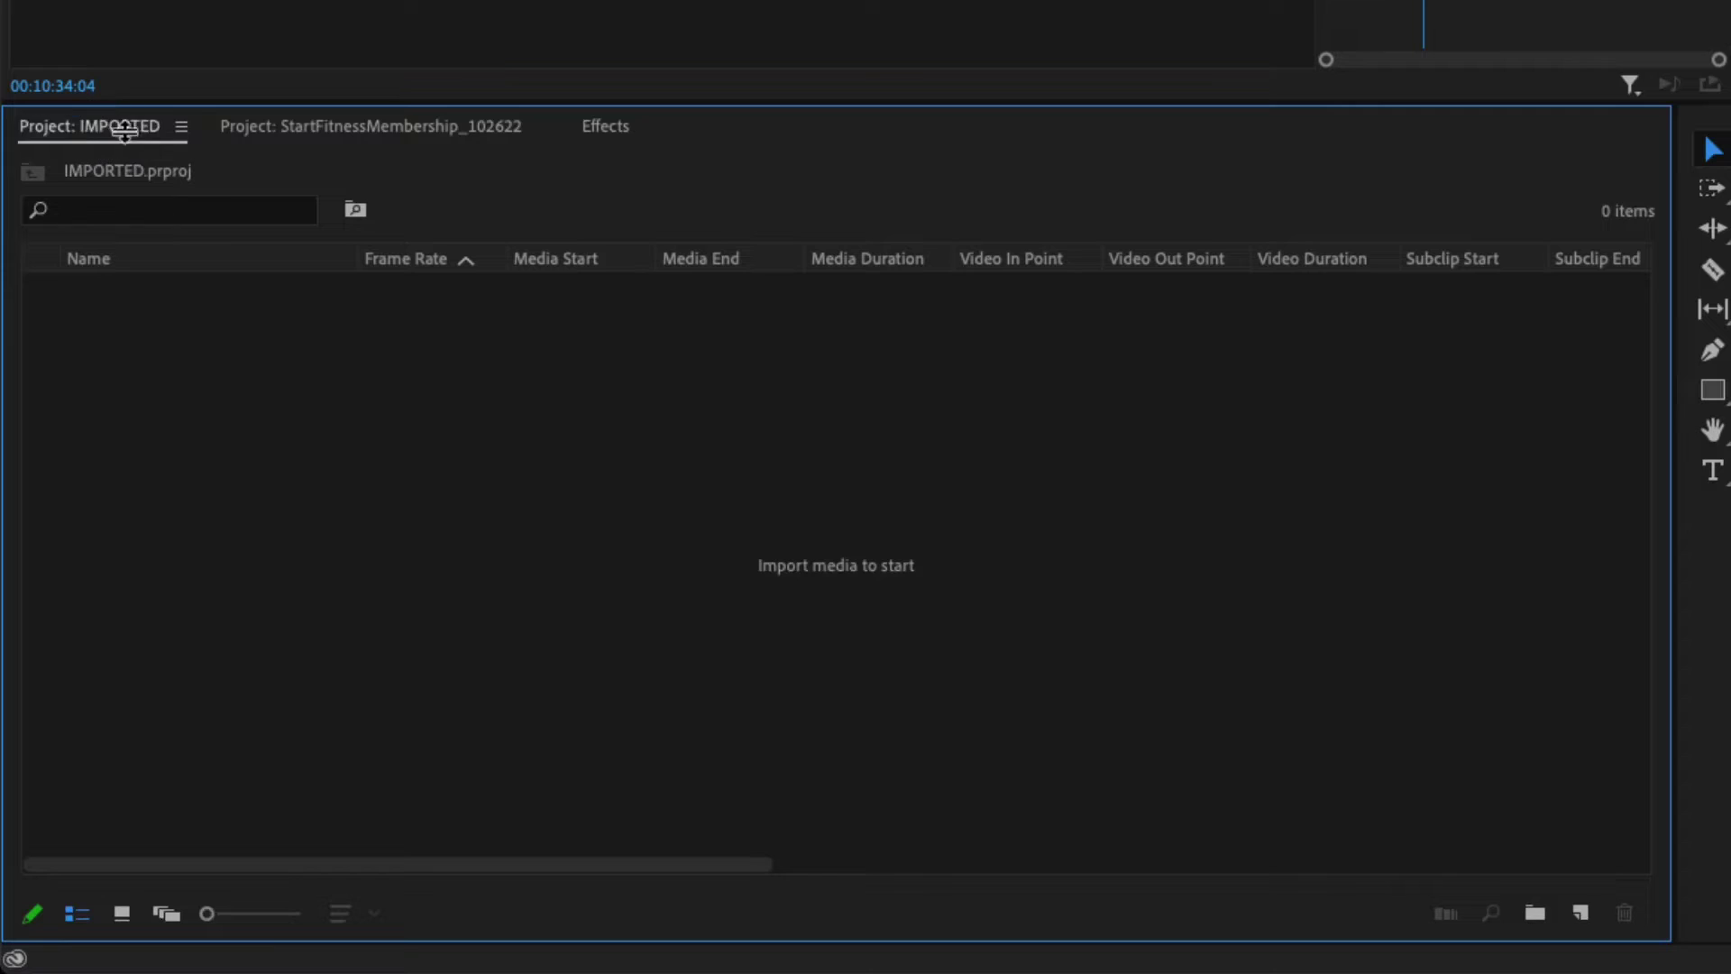
left_click(606, 129)
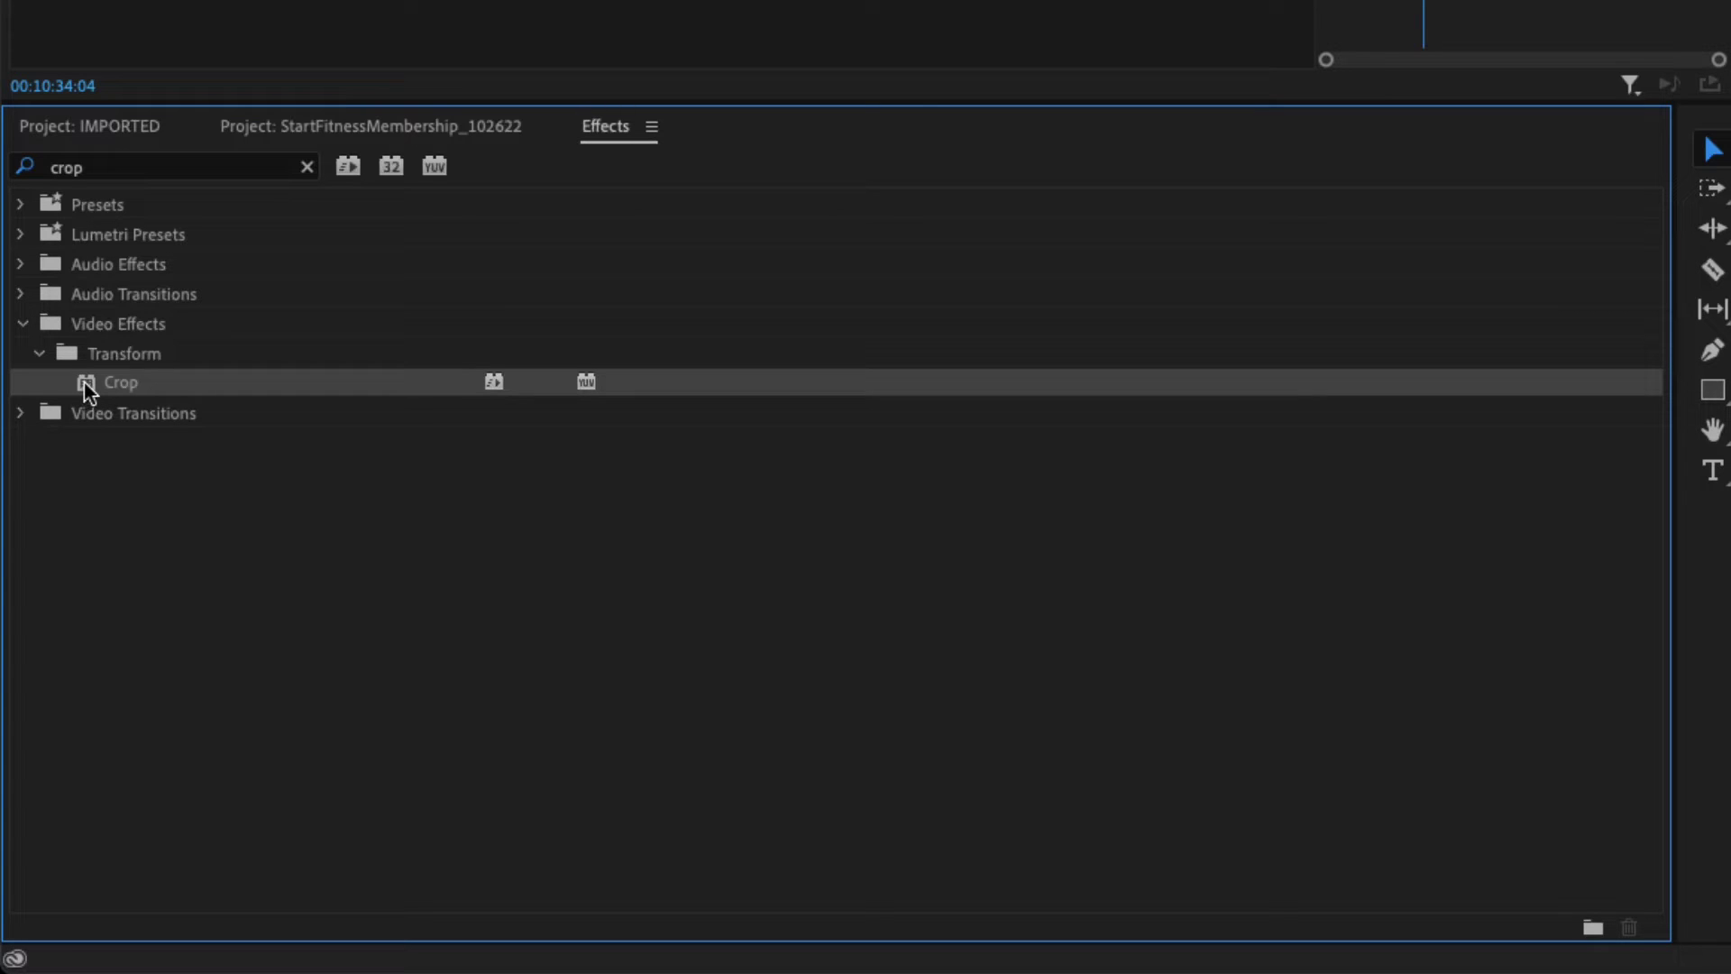
left_click(98, 168)
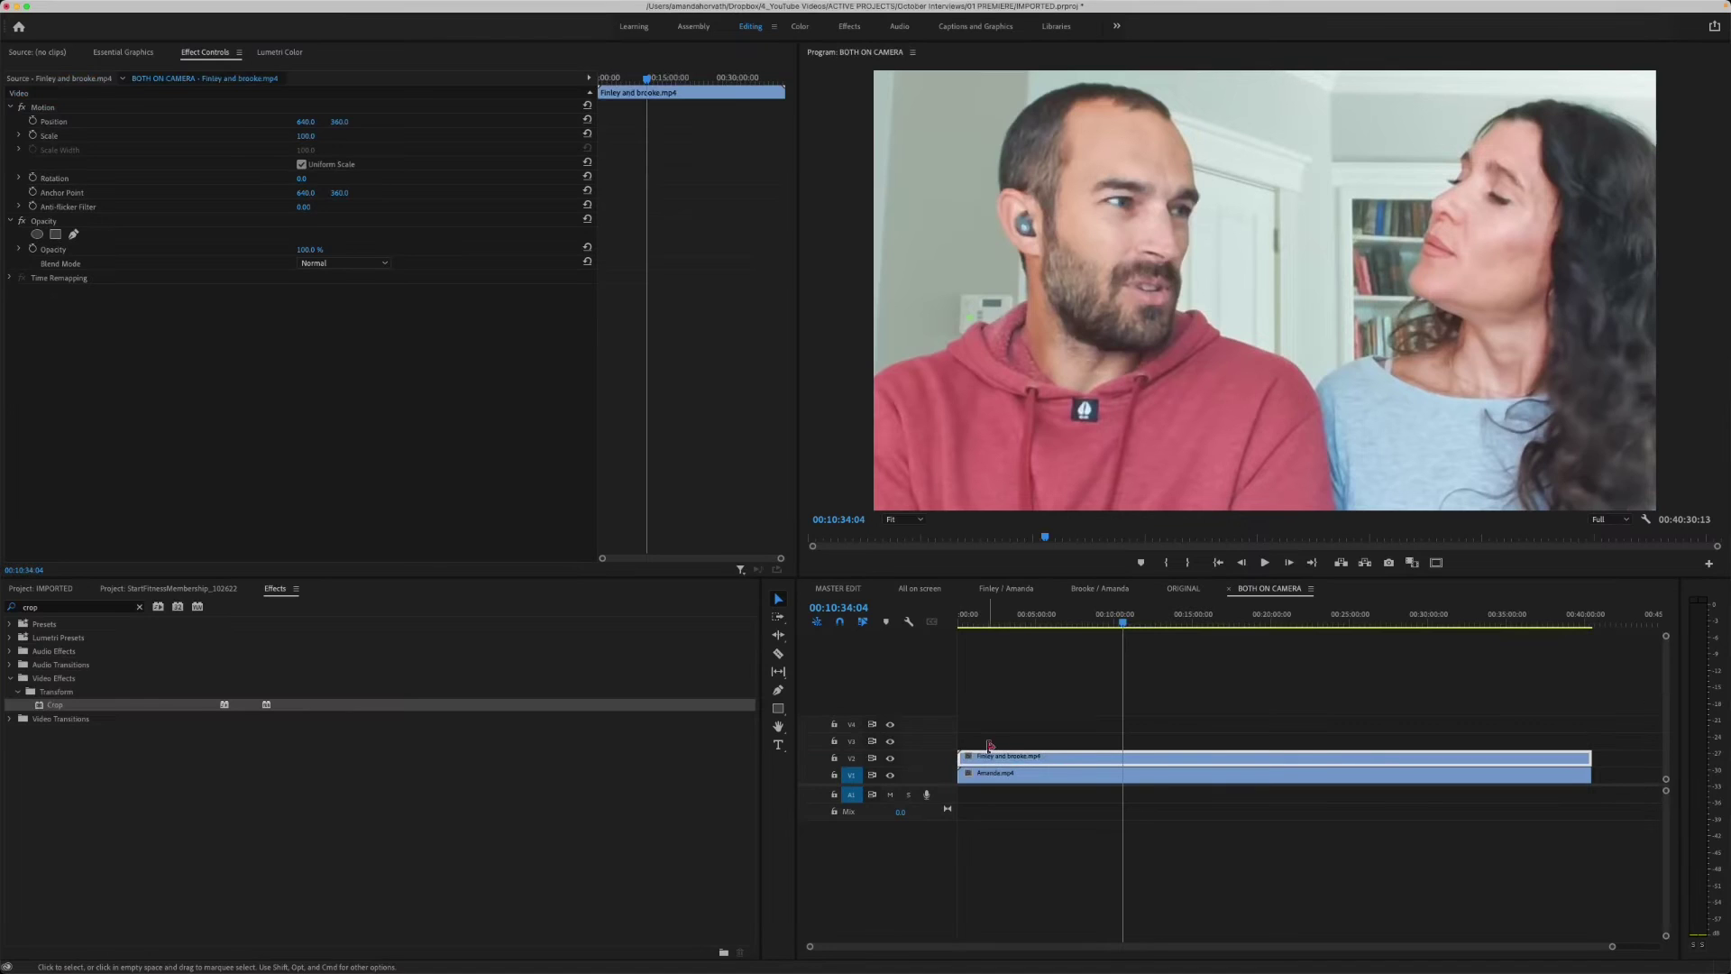
left_click(1011, 747)
left_click(1023, 756)
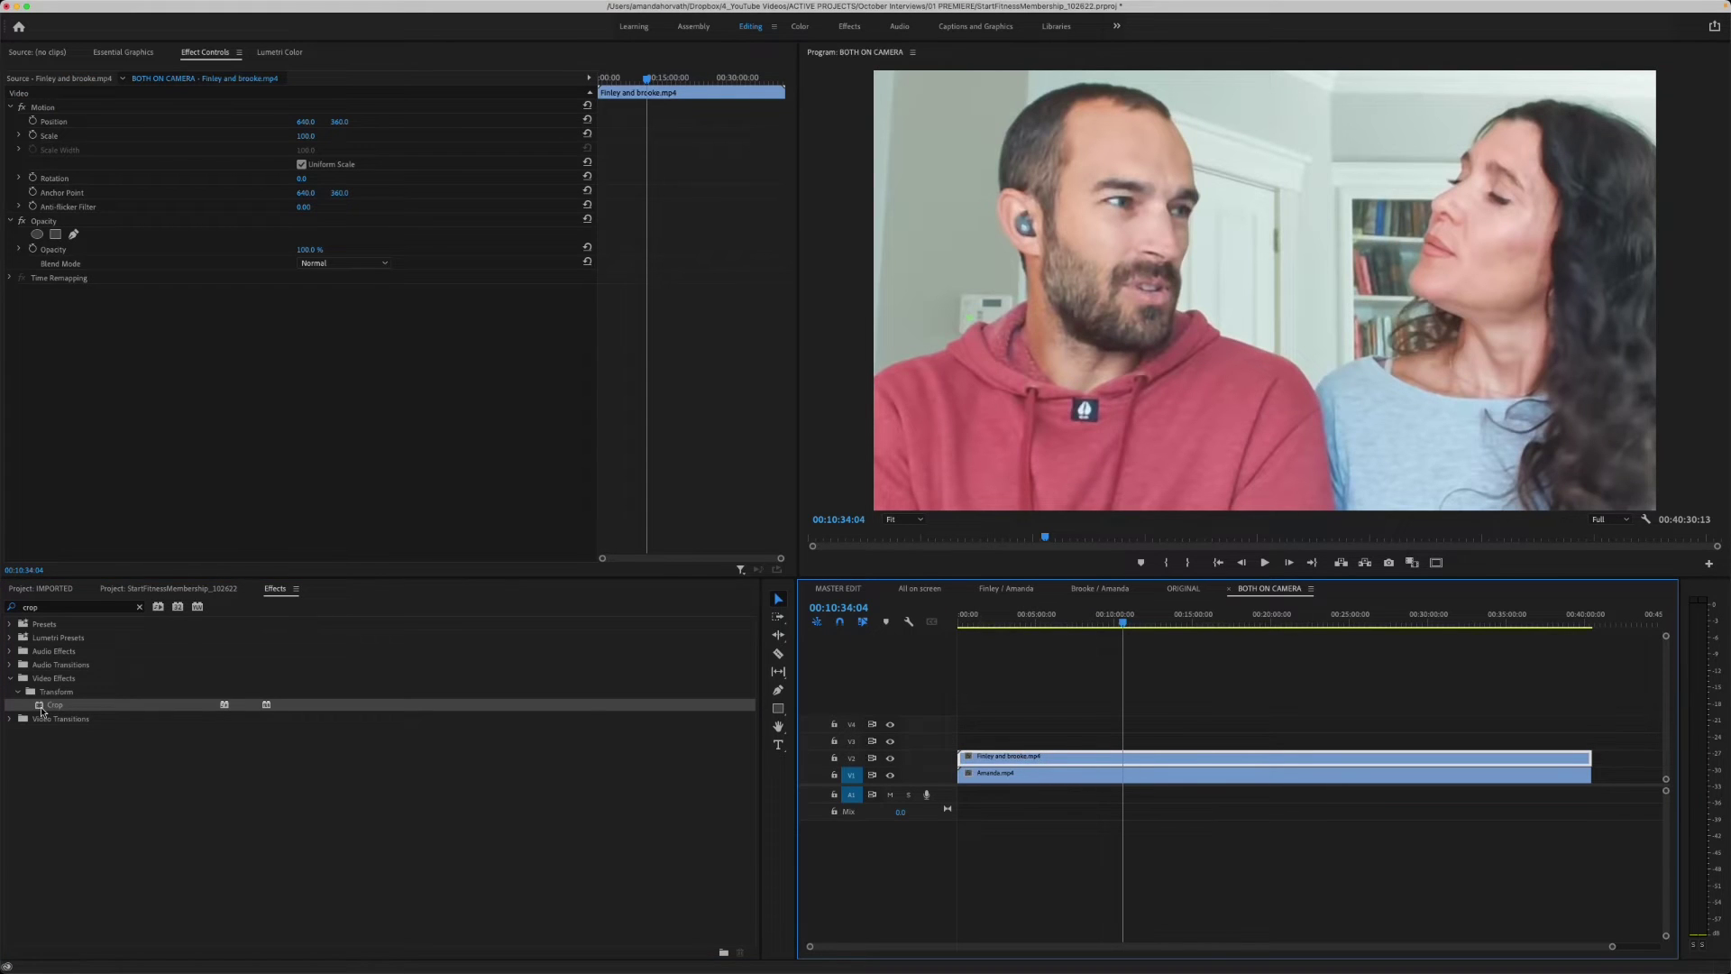
Step: Apply Crop to the Finley and brooke clip and set its Left crop to 56%
double_click(41, 708)
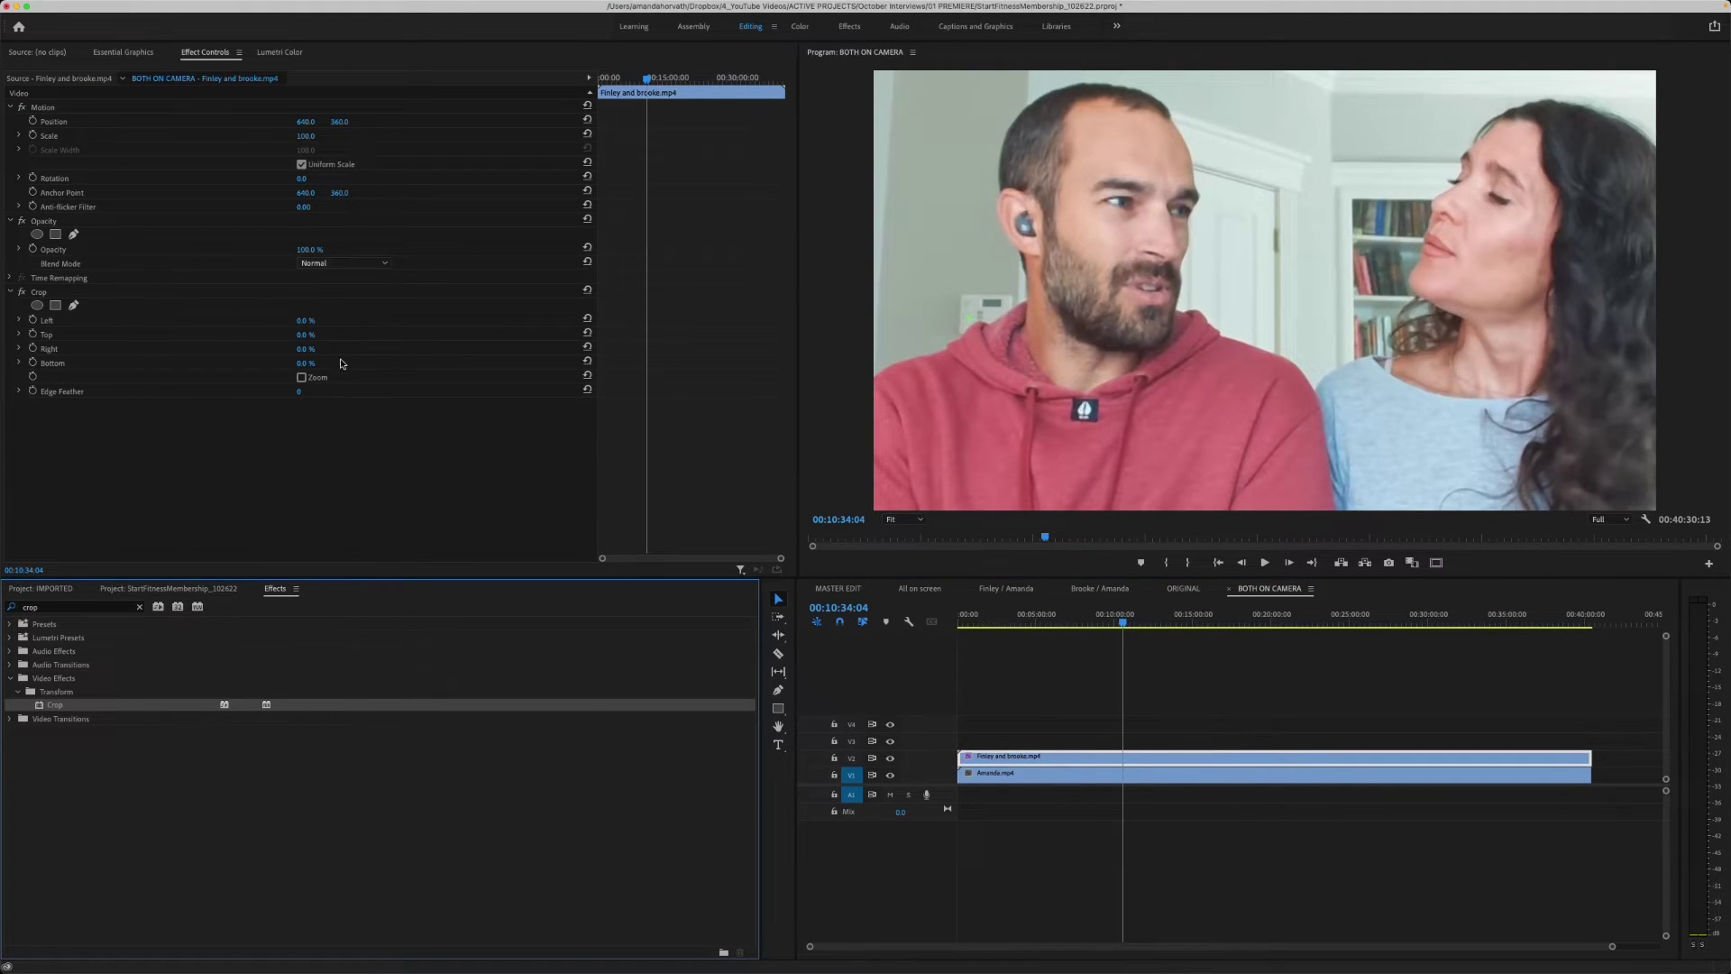
left_click(41, 294)
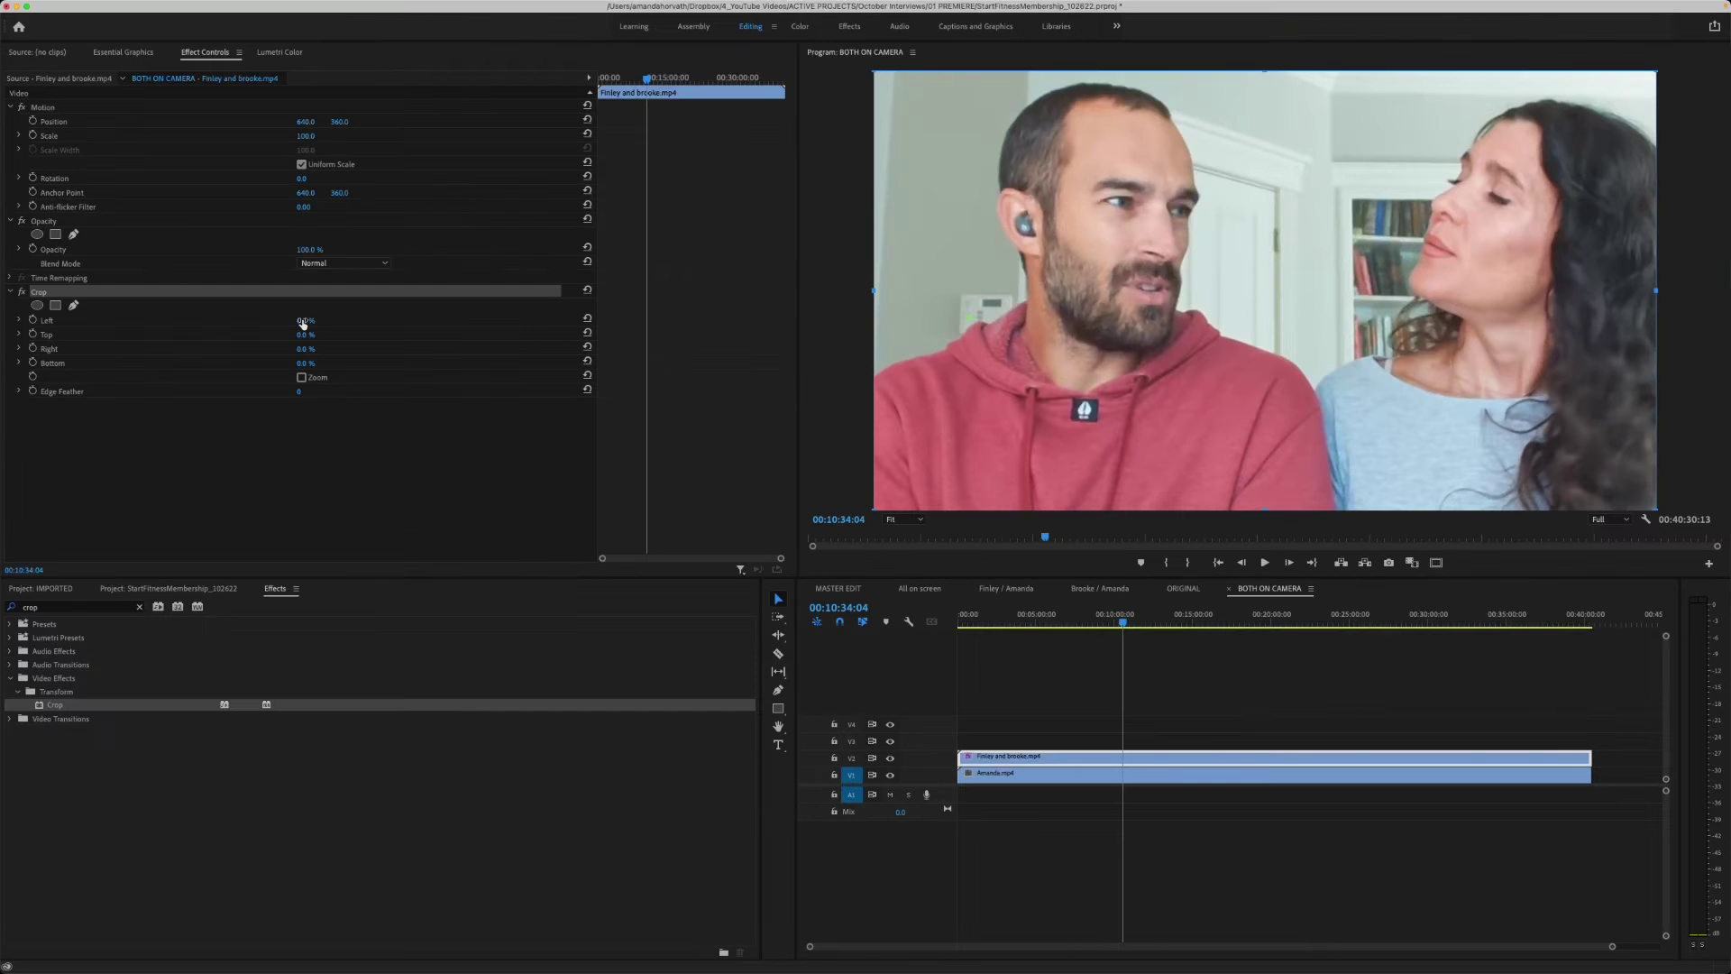
left_click_drag(303, 322, 302, 324)
left_click(1174, 622)
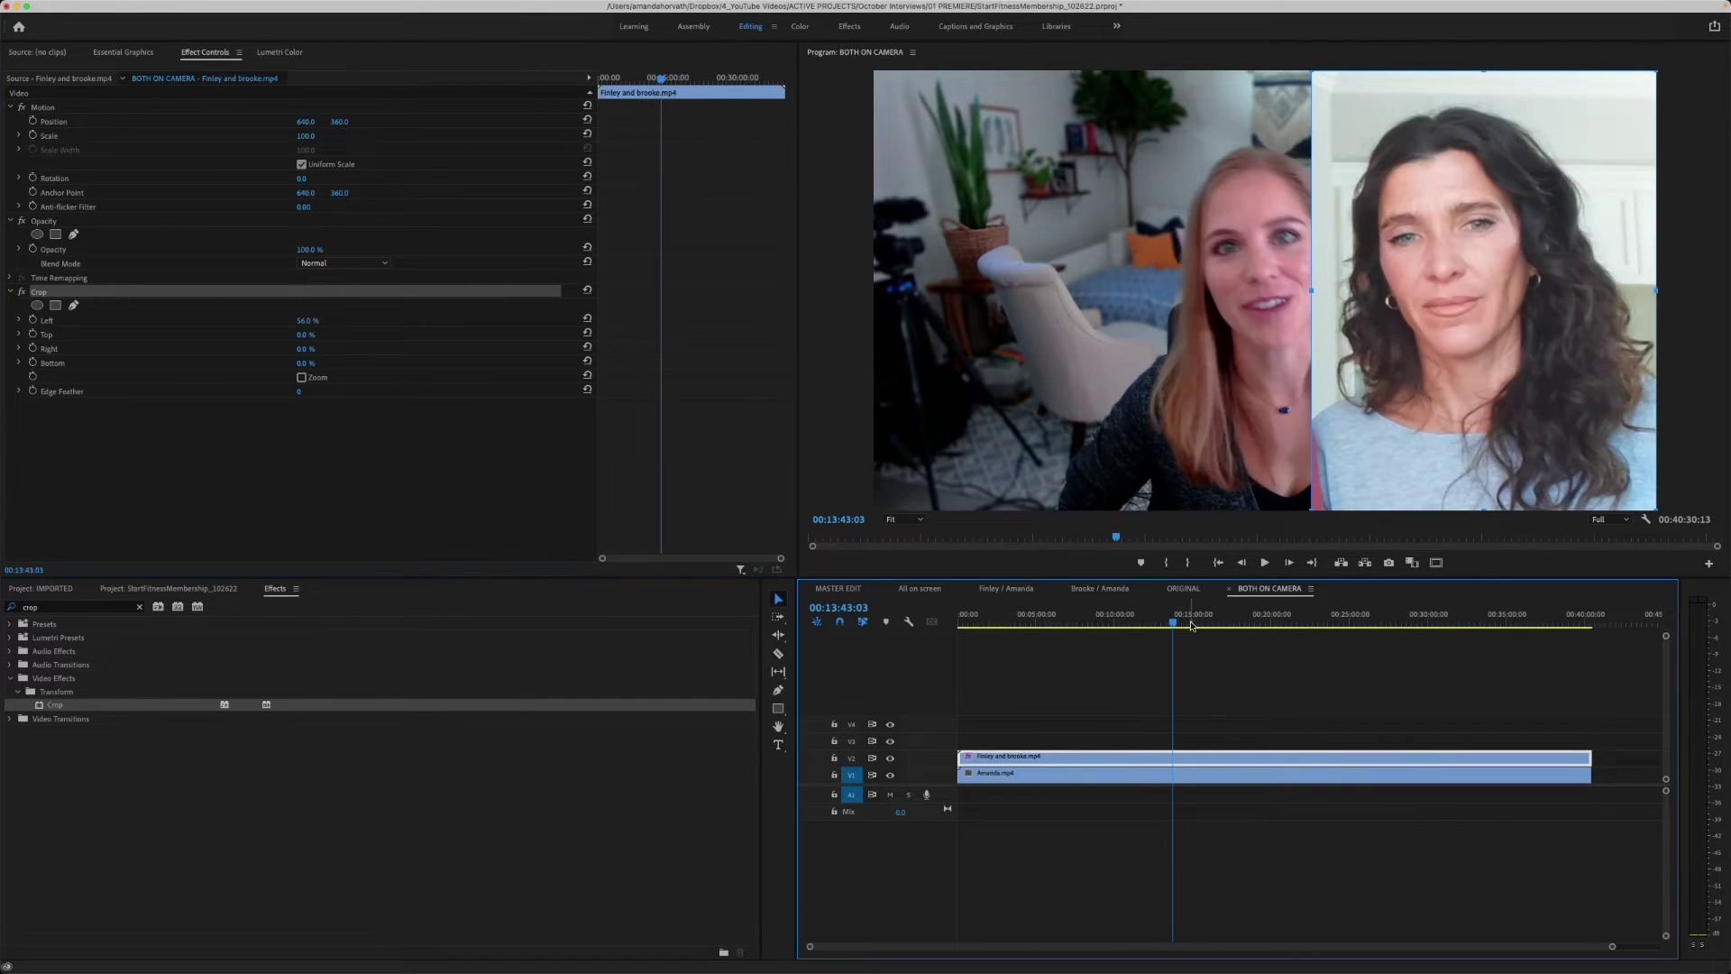
left_click_drag(302, 320, 303, 320)
Step: Crop Amanda.mp4 and slide it left to Position X 348; reduce Finley and brooke's Left crop to 53%
left_click(1044, 777)
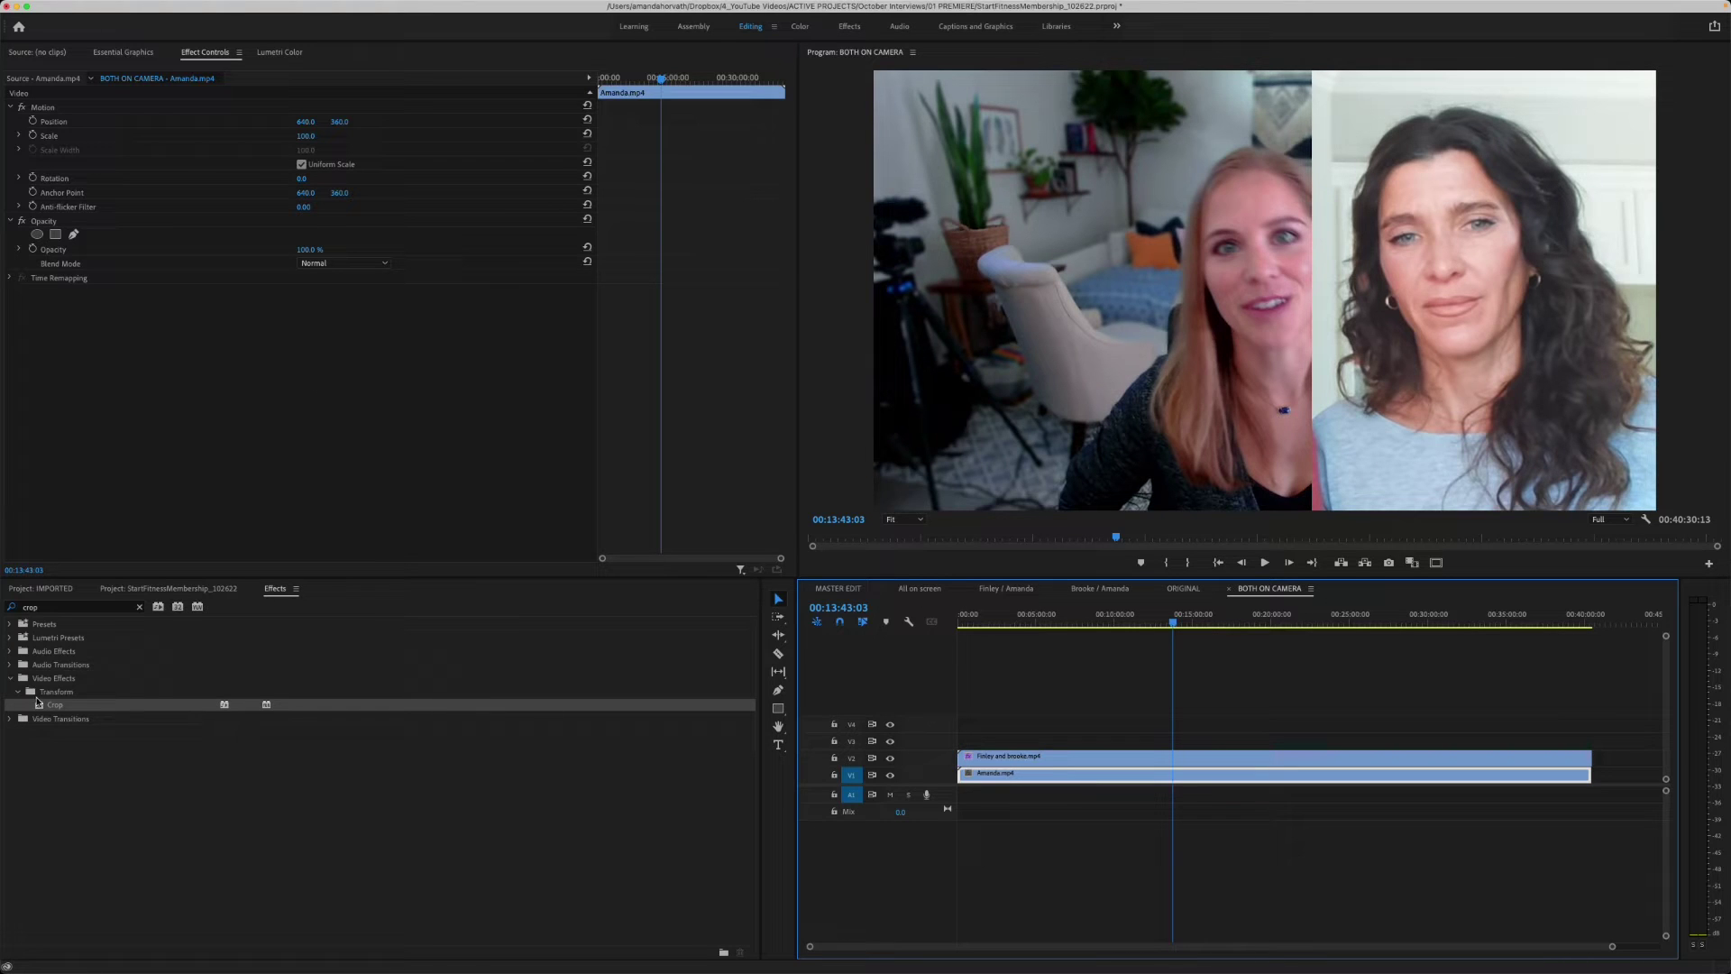
double_click(39, 706)
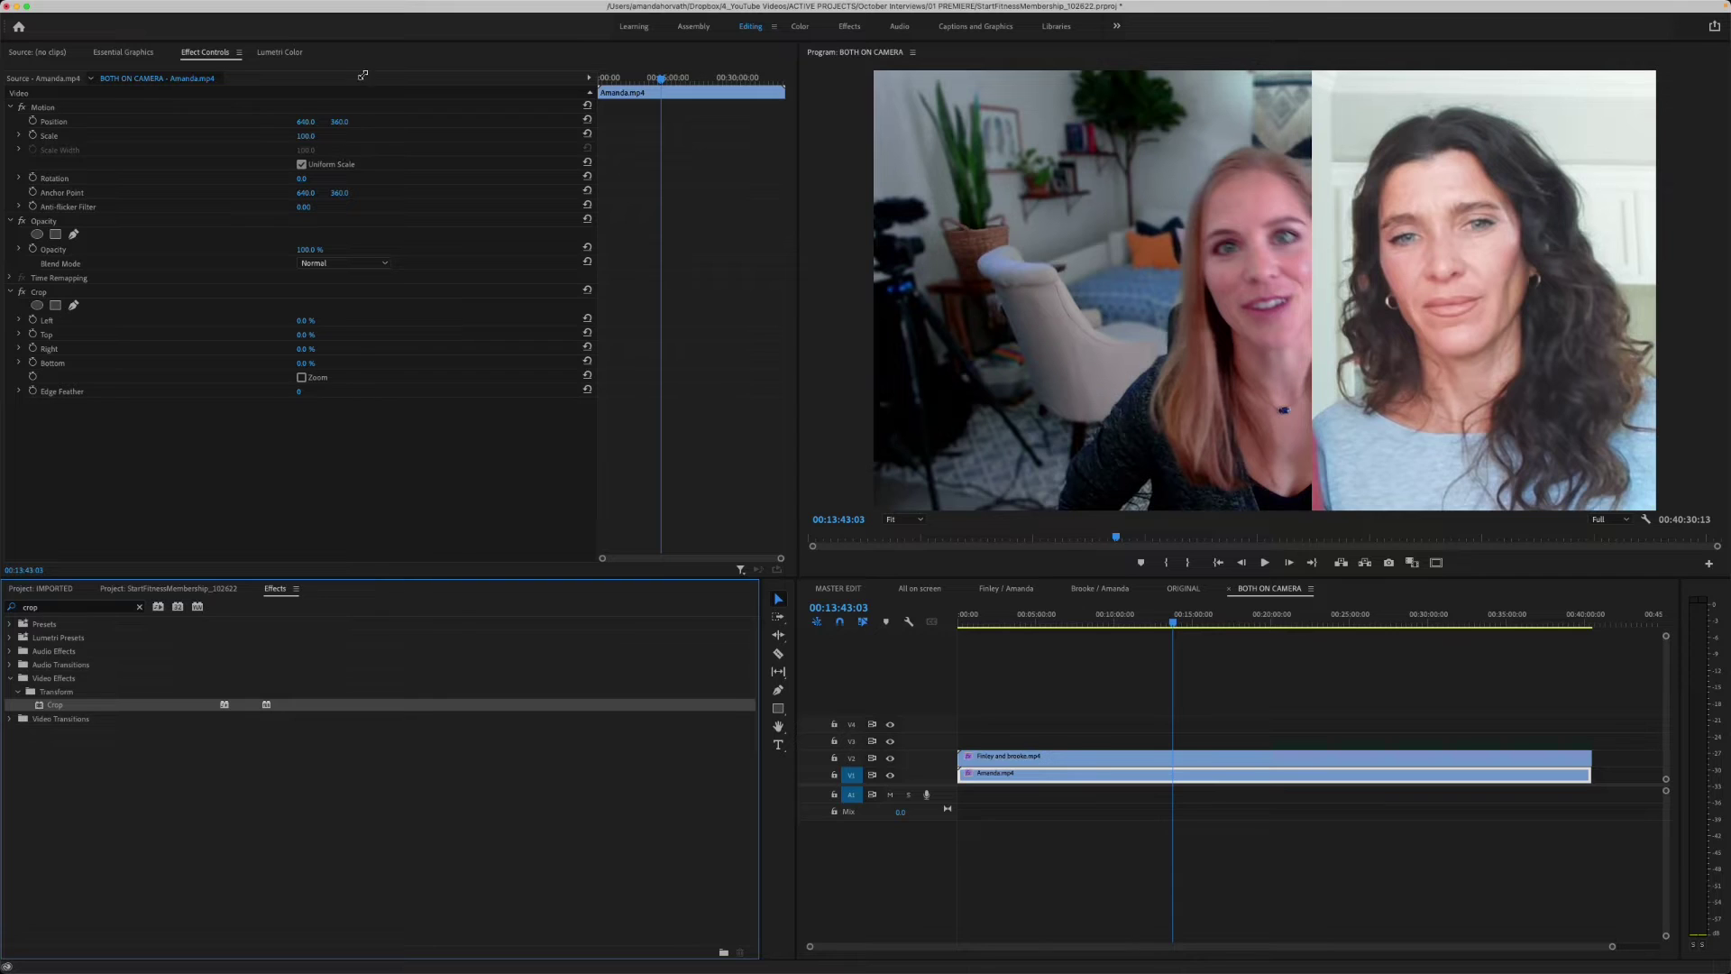
left_click_drag(303, 122, 303, 123)
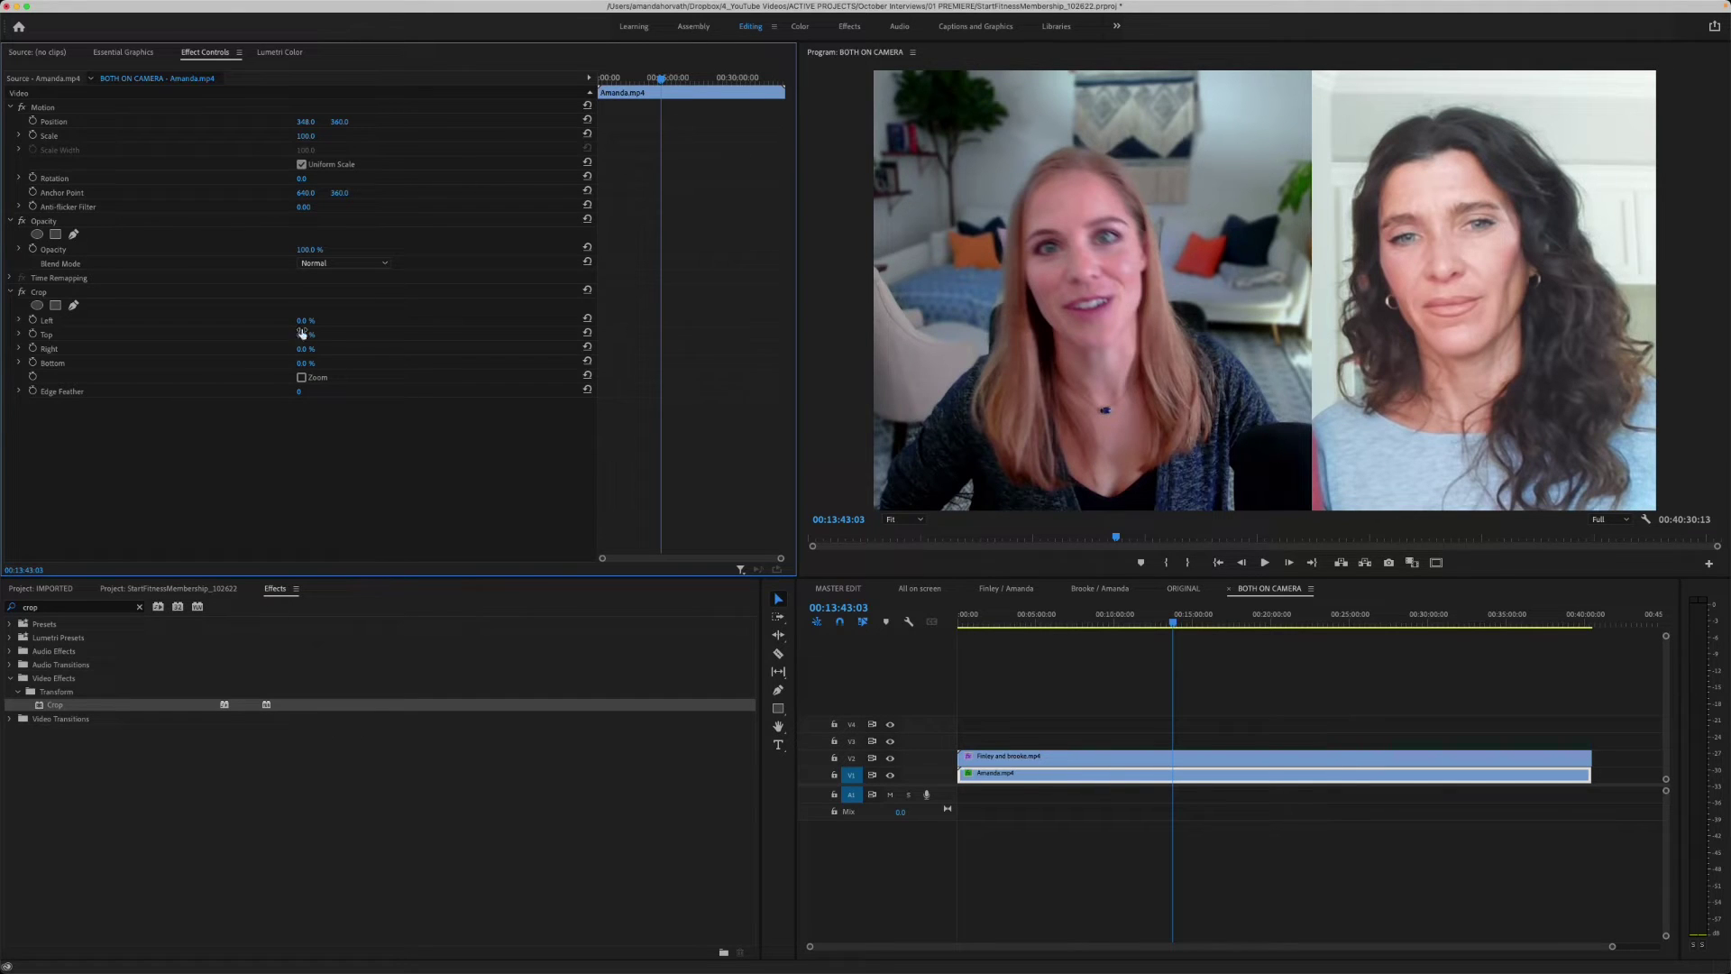
mouse_move(303, 328)
left_mouse_down()
mouse_move(324, 330)
mouse_move(303, 351)
mouse_move(307, 321)
left_mouse_up()
left_click(1182, 755)
left_click_drag(303, 122, 311, 123)
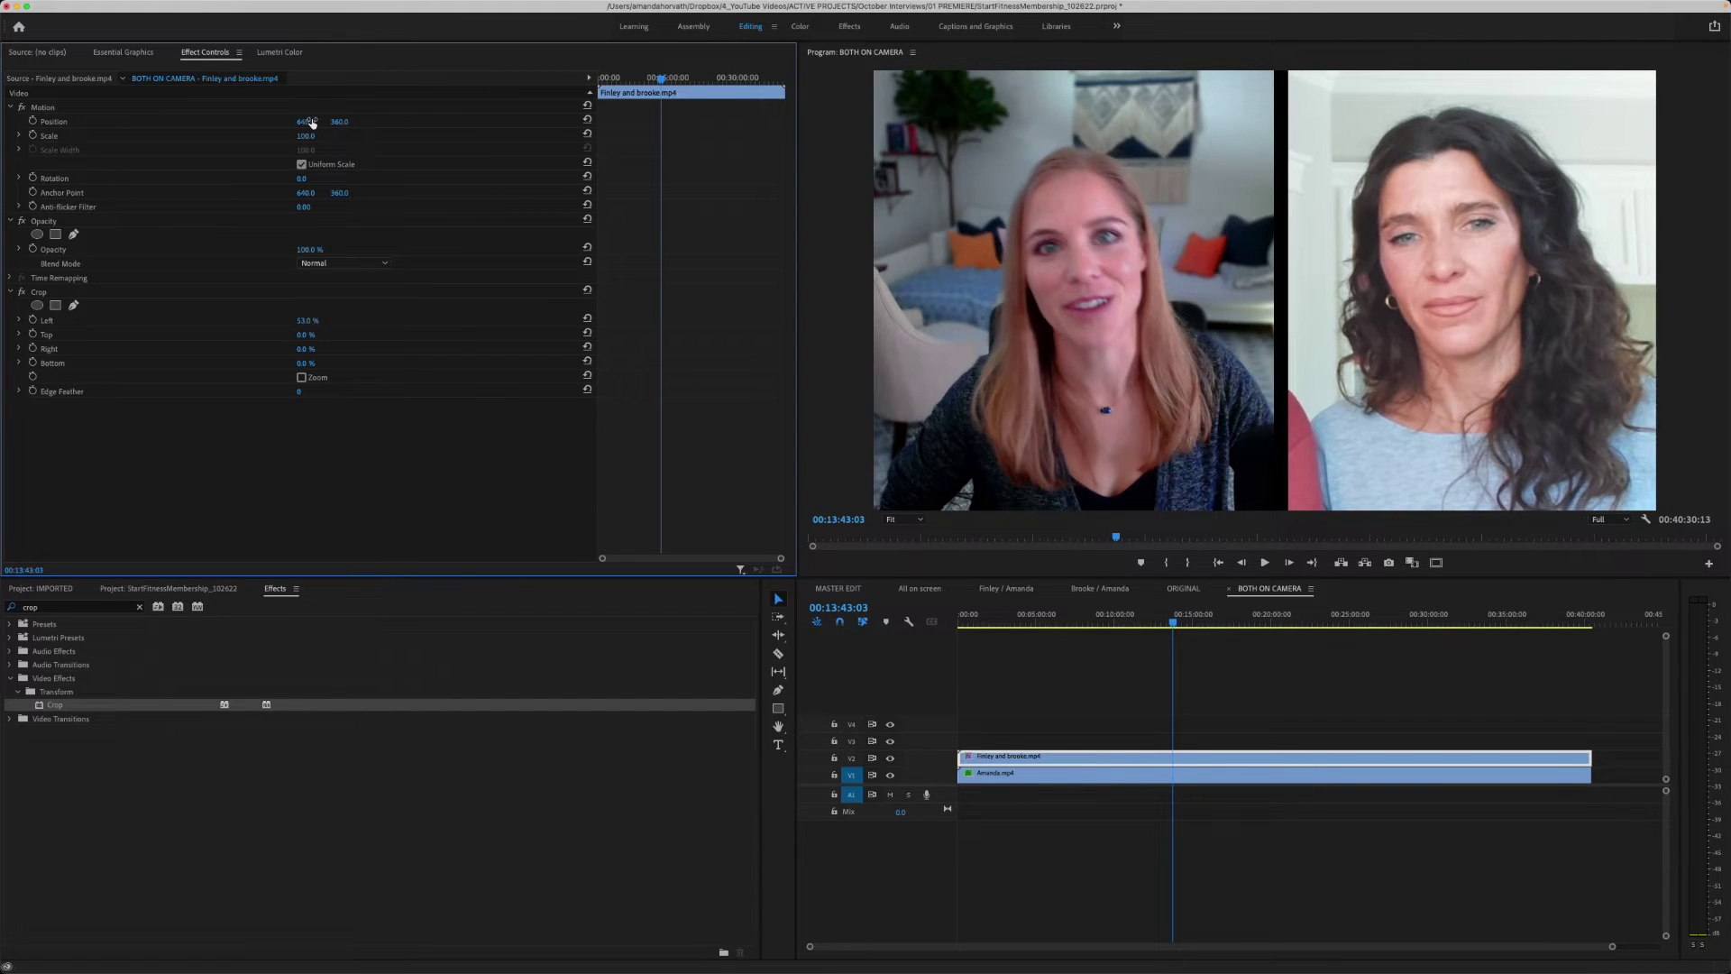
Step: Create a color matte named BLUE 2 with the blue hex colour 8fb3d9
left_click(49, 589)
left_click(168, 587)
left_click(717, 946)
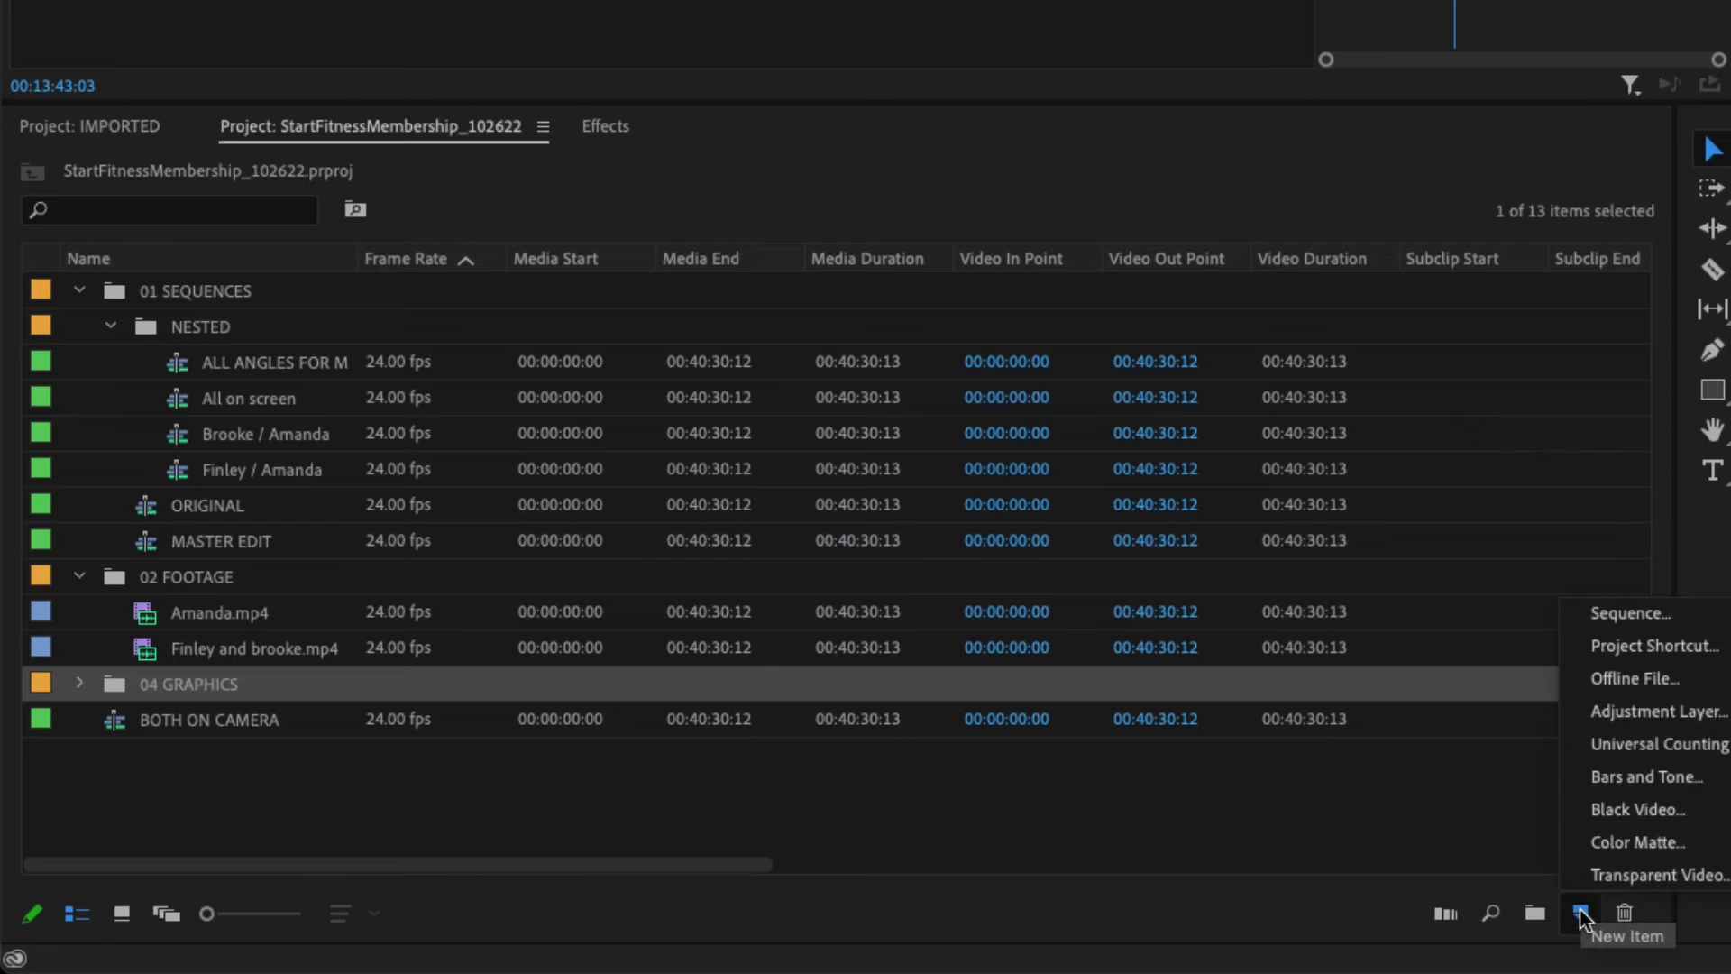
left_click(1626, 844)
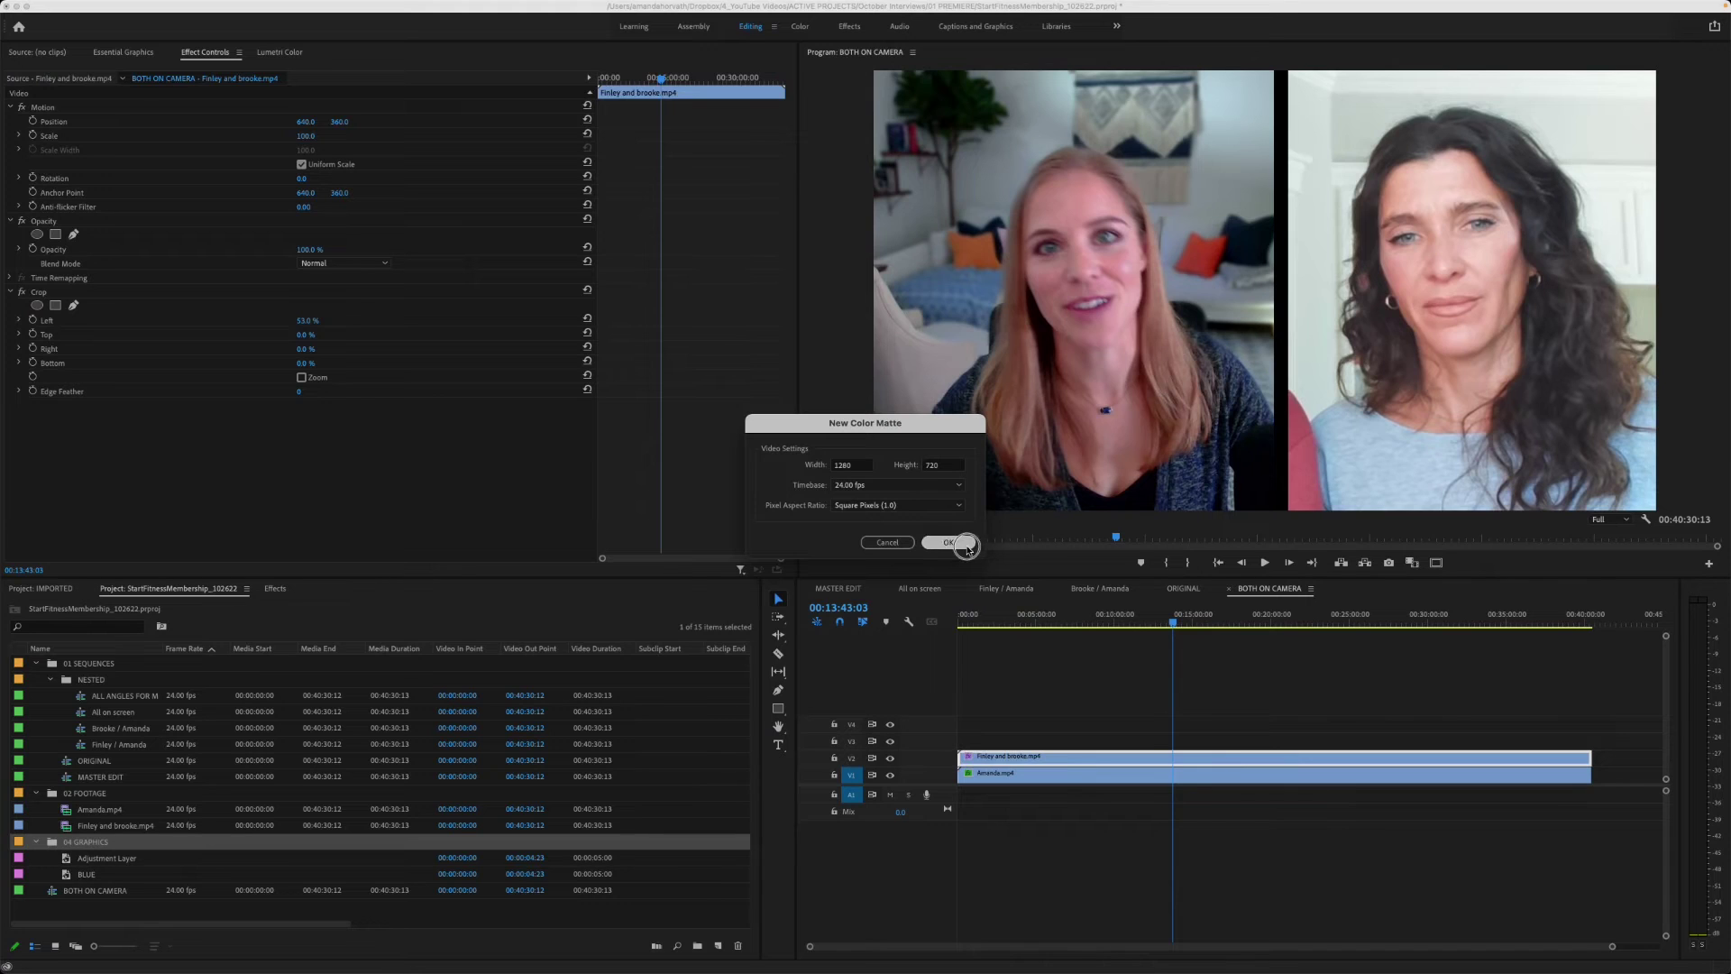
left_click(963, 543)
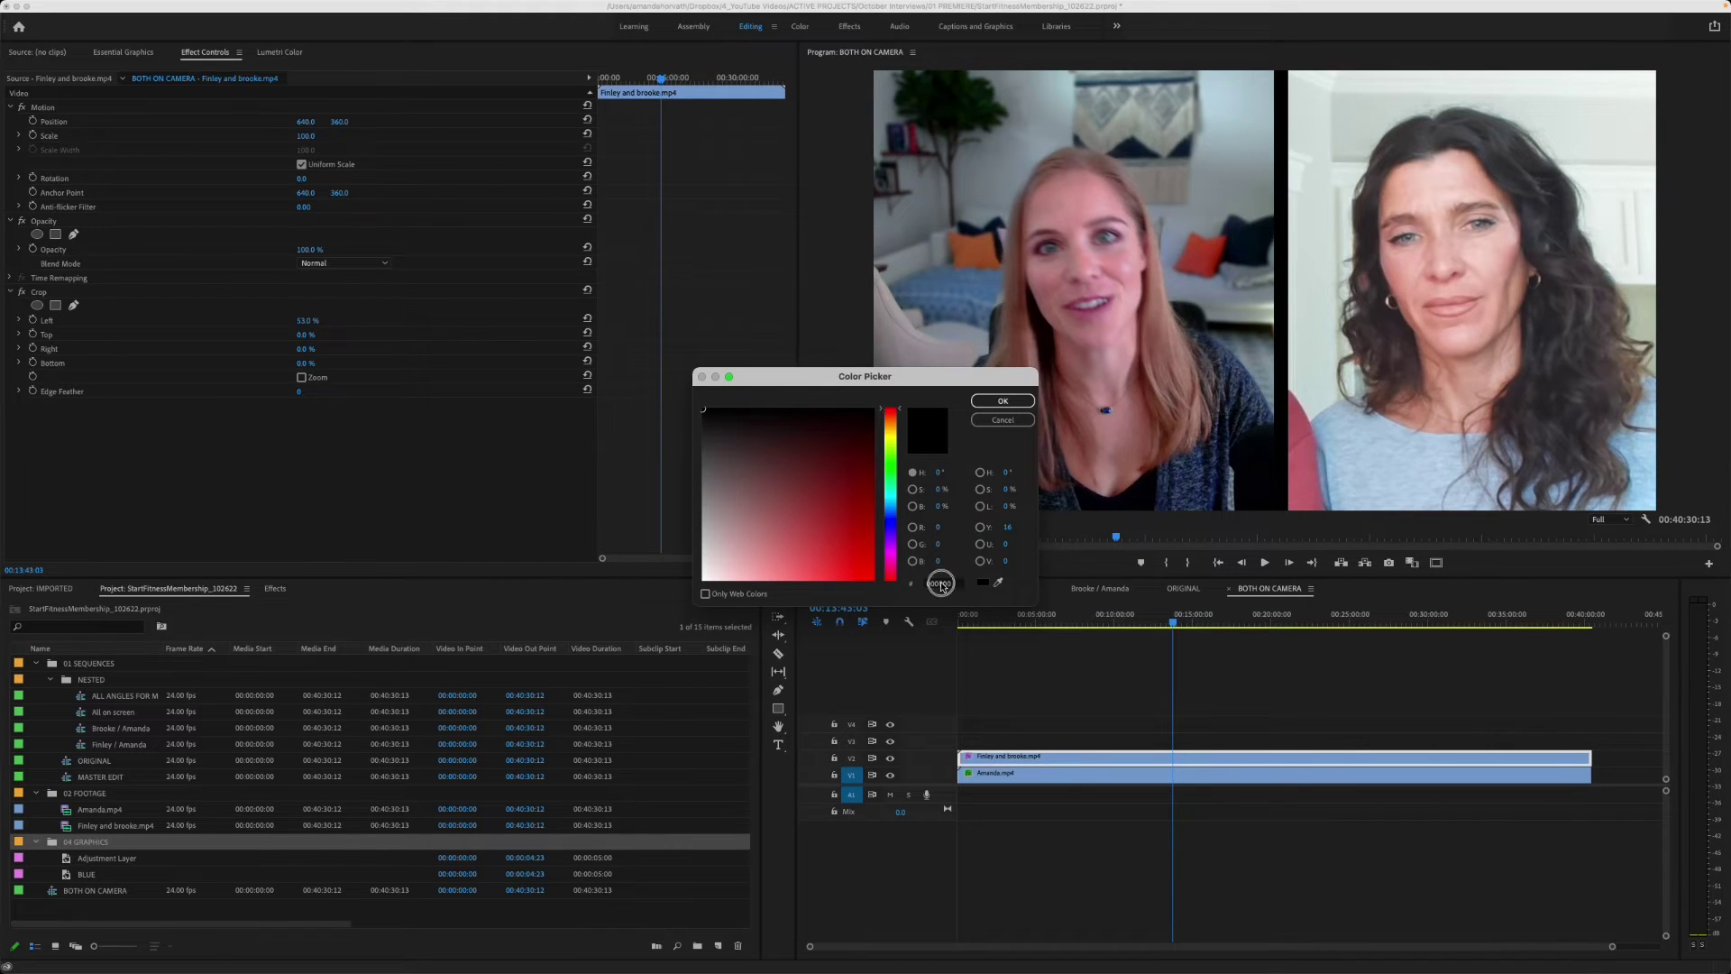
left_click(940, 584)
type("8fb3d9")
key("Return")
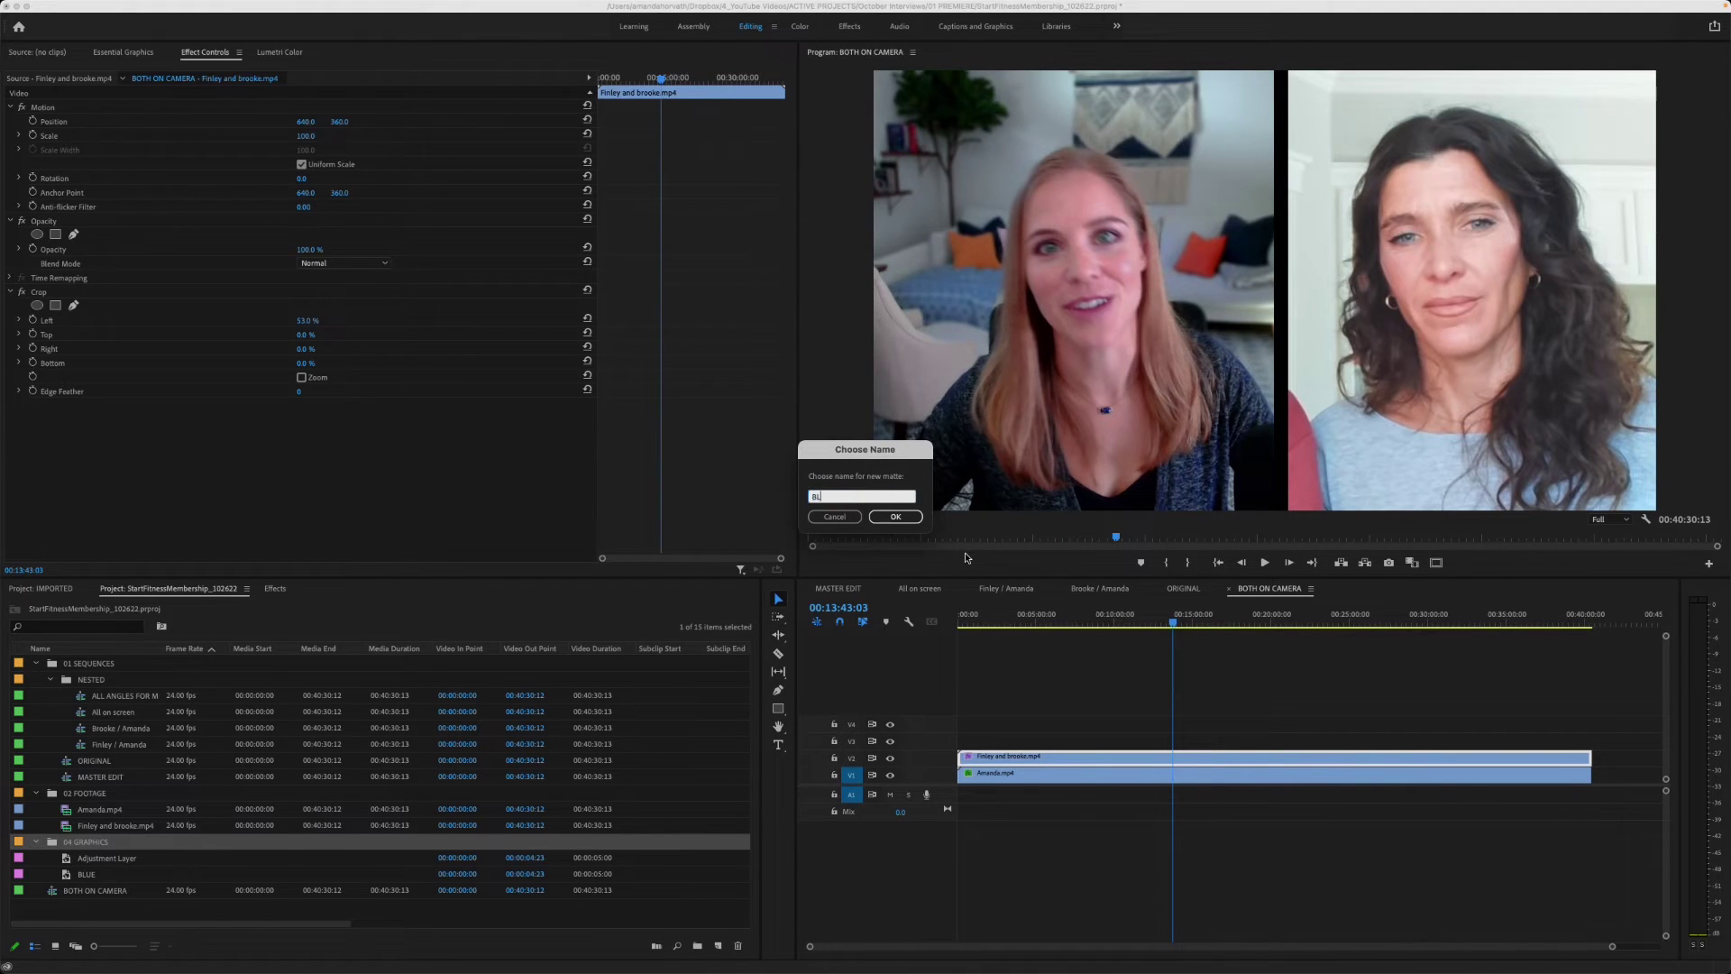
key("Return")
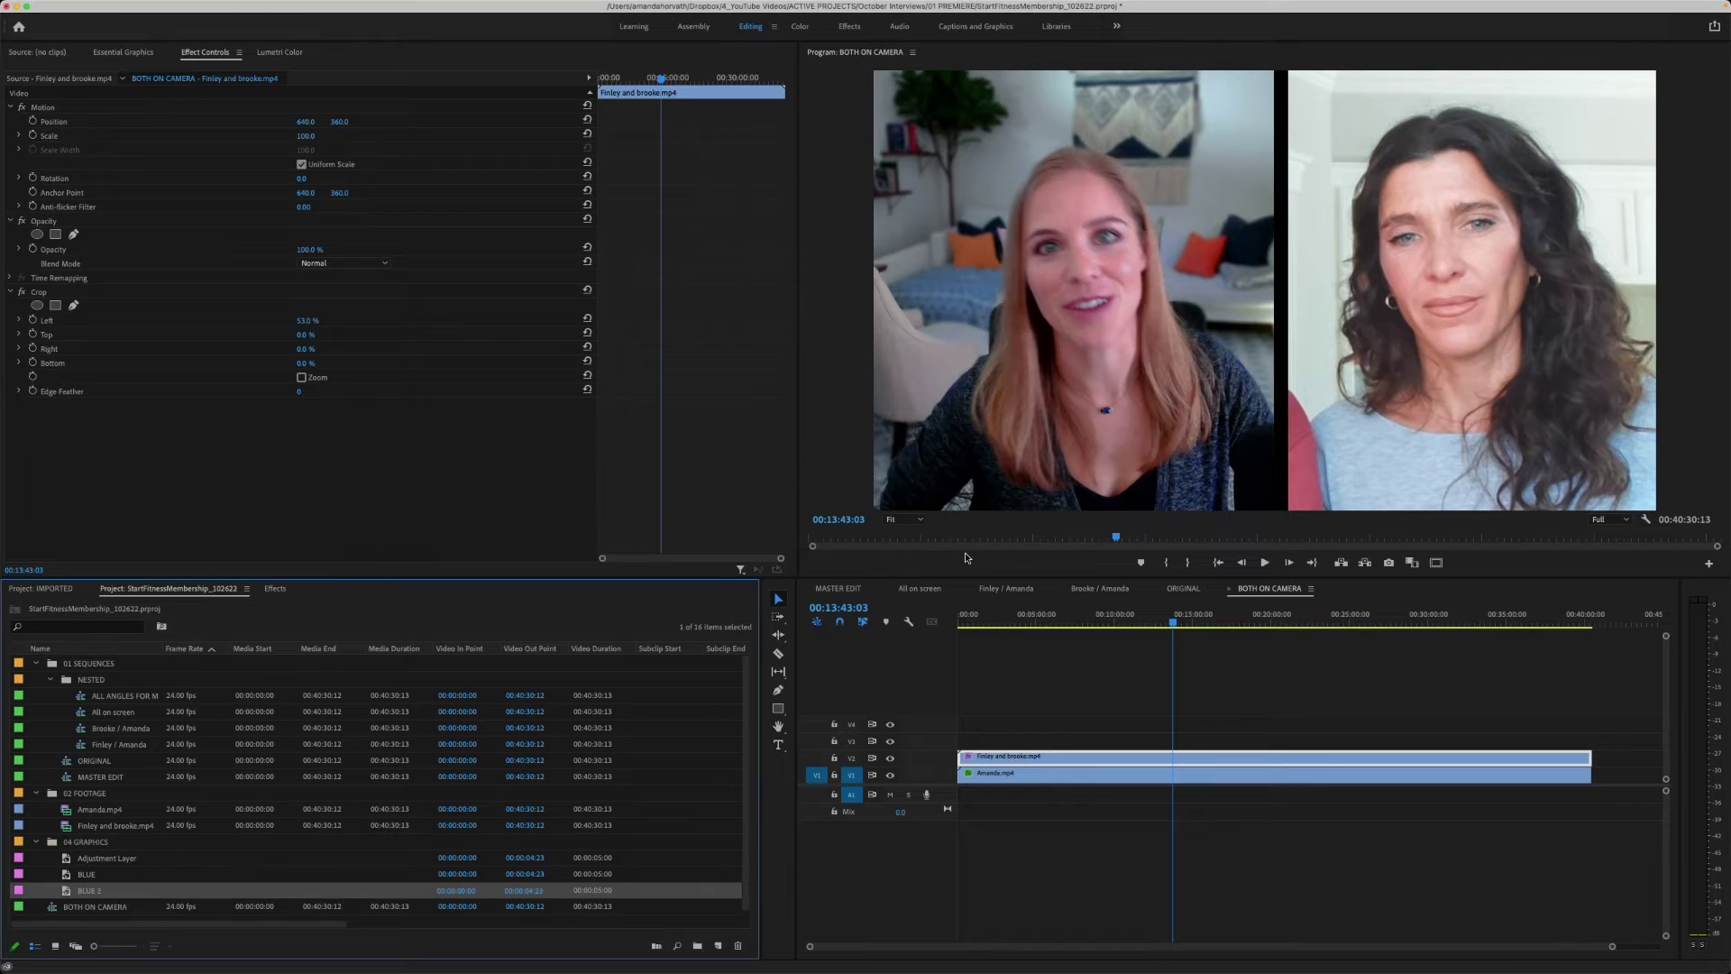
Step: Move both clips up one track and stretch the BLUE 2 matte on V1 to the sequence end
key("super+a")
key("alt+Up")
left_click_drag(969, 783, 1592, 780)
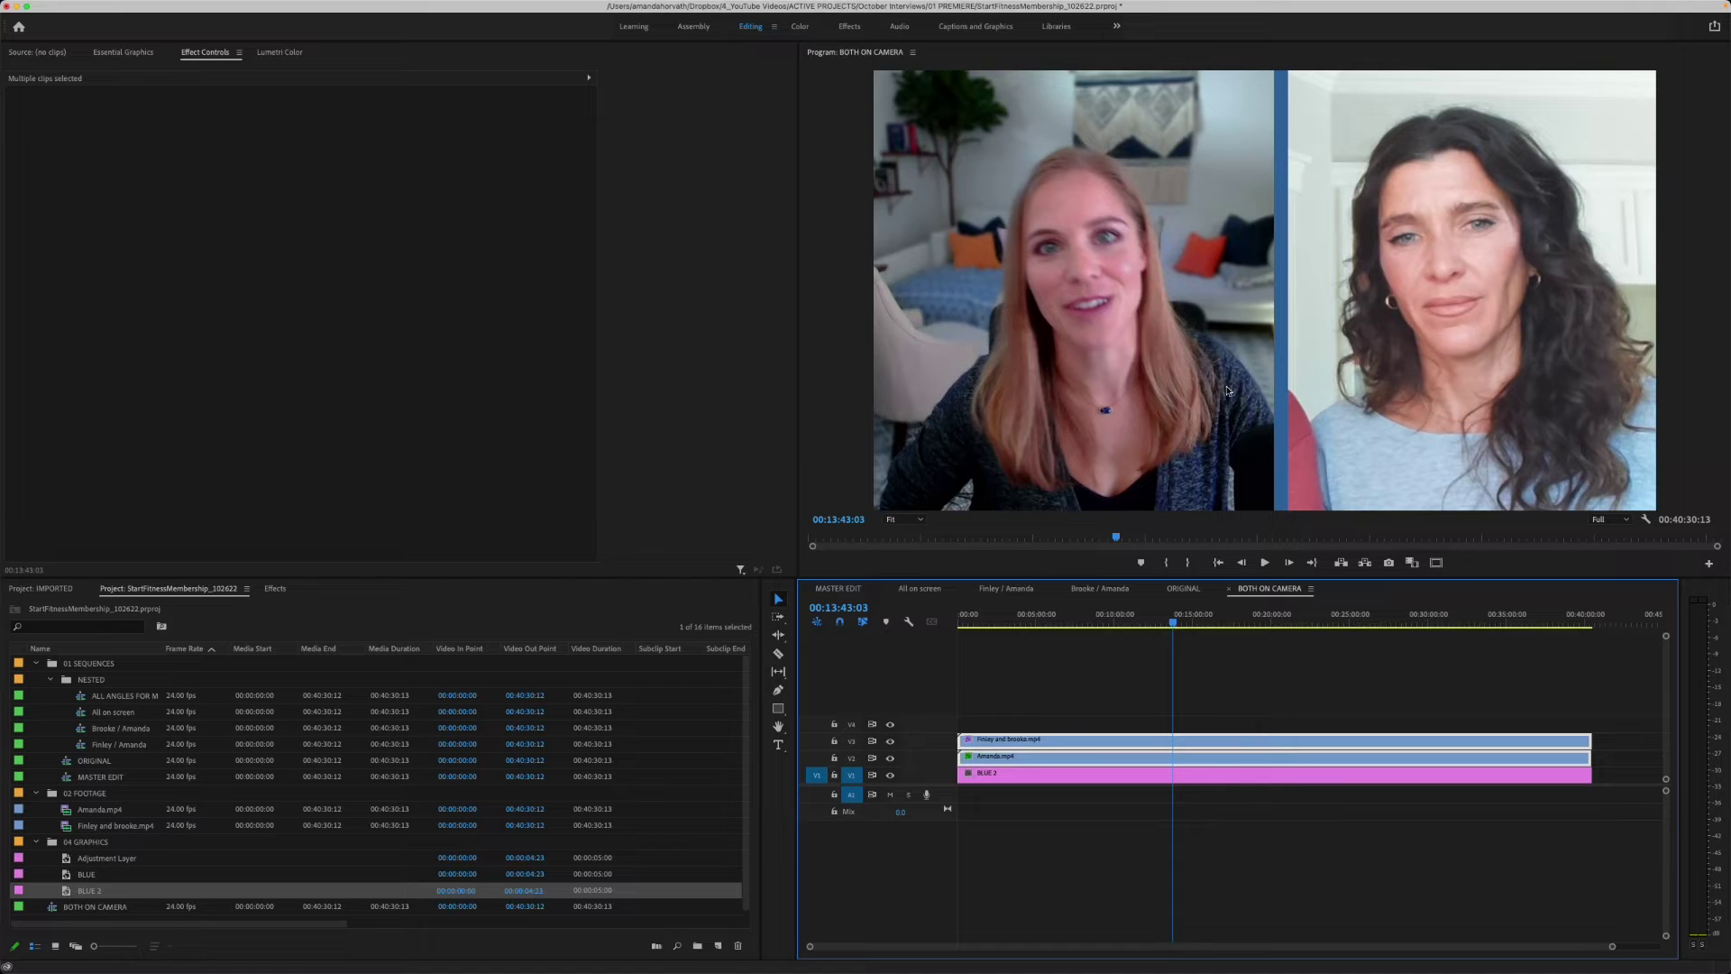
Step: Adjust the Finley and brooke clip's left crop and scale it down to 86%
left_click(1032, 712)
left_click(1032, 739)
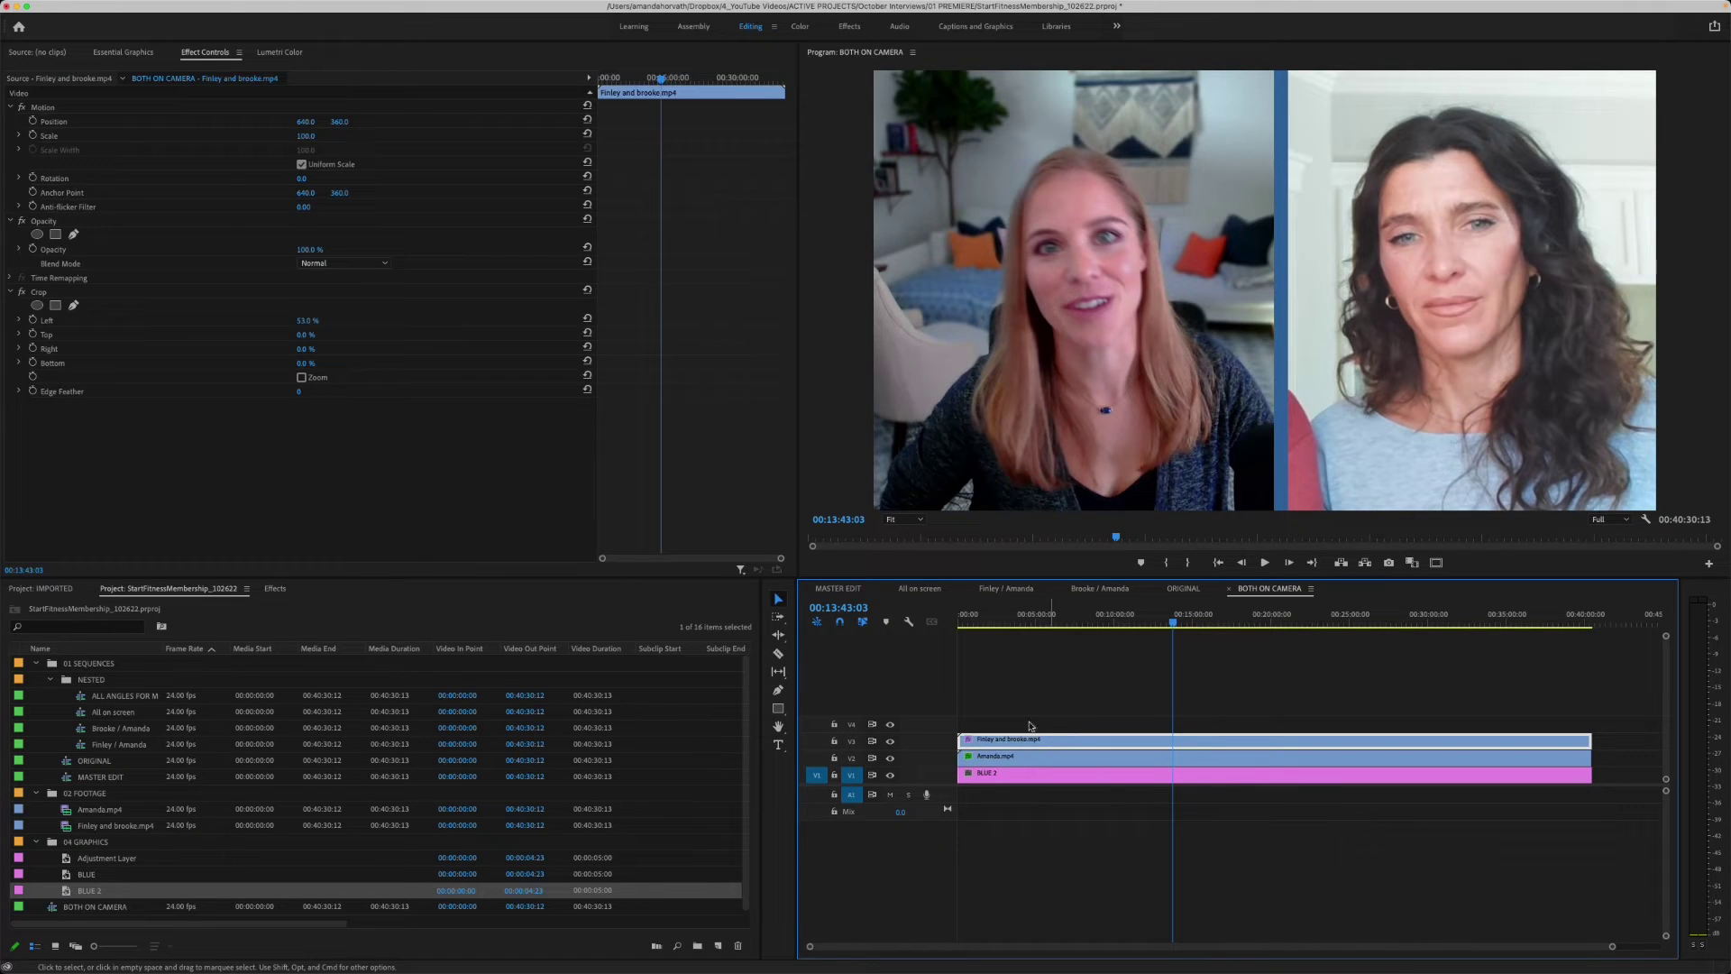
left_click(315, 321)
left_click_drag(308, 135, 302, 138)
Step: Scale Amanda.mp4 to 81% and crop its left side, then shrink Finley and brooke further
left_click(1078, 756)
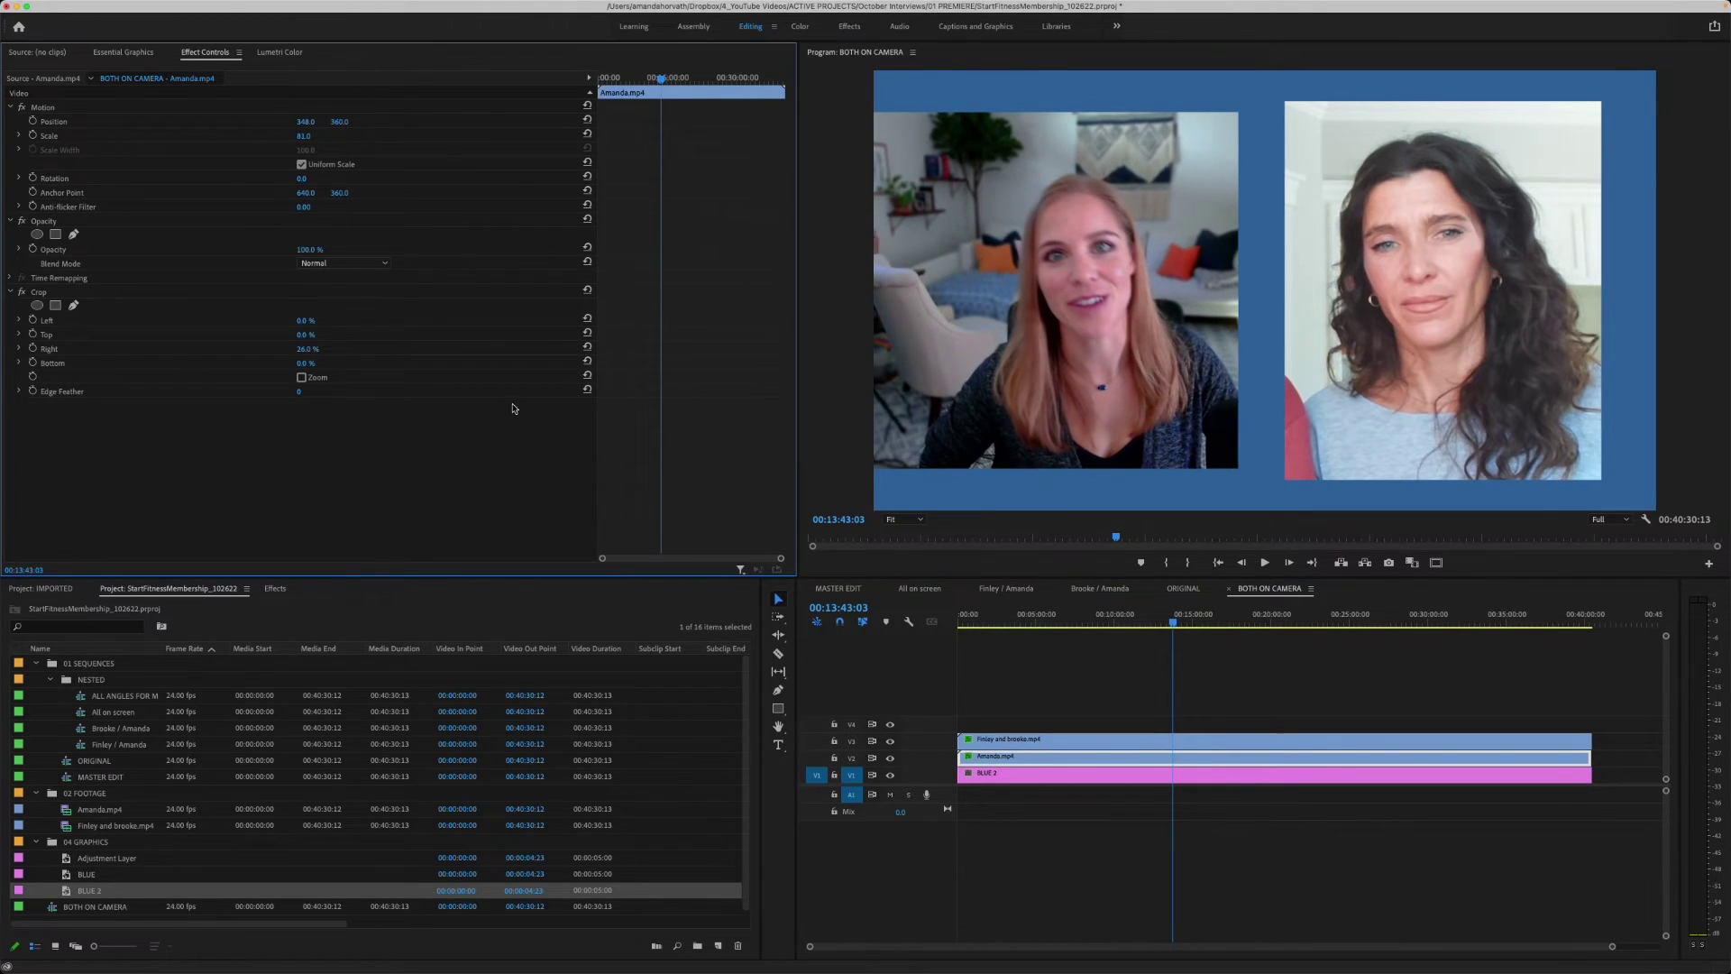
left_click(1043, 759)
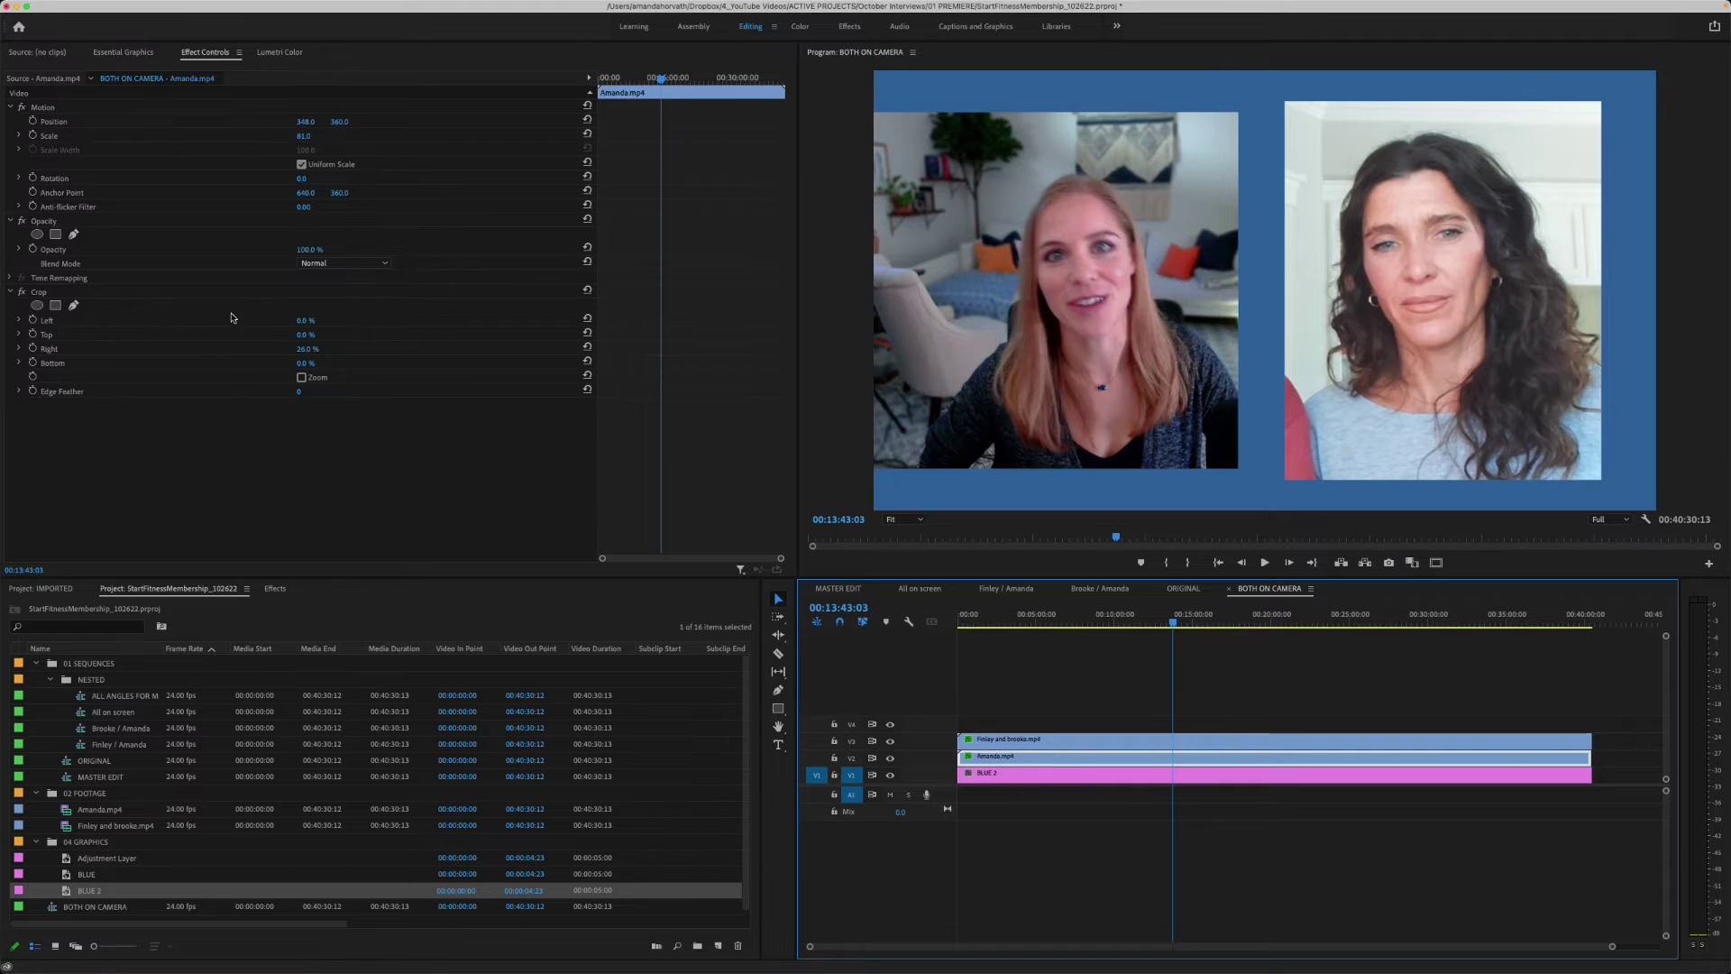
left_click_drag(306, 323, 308, 323)
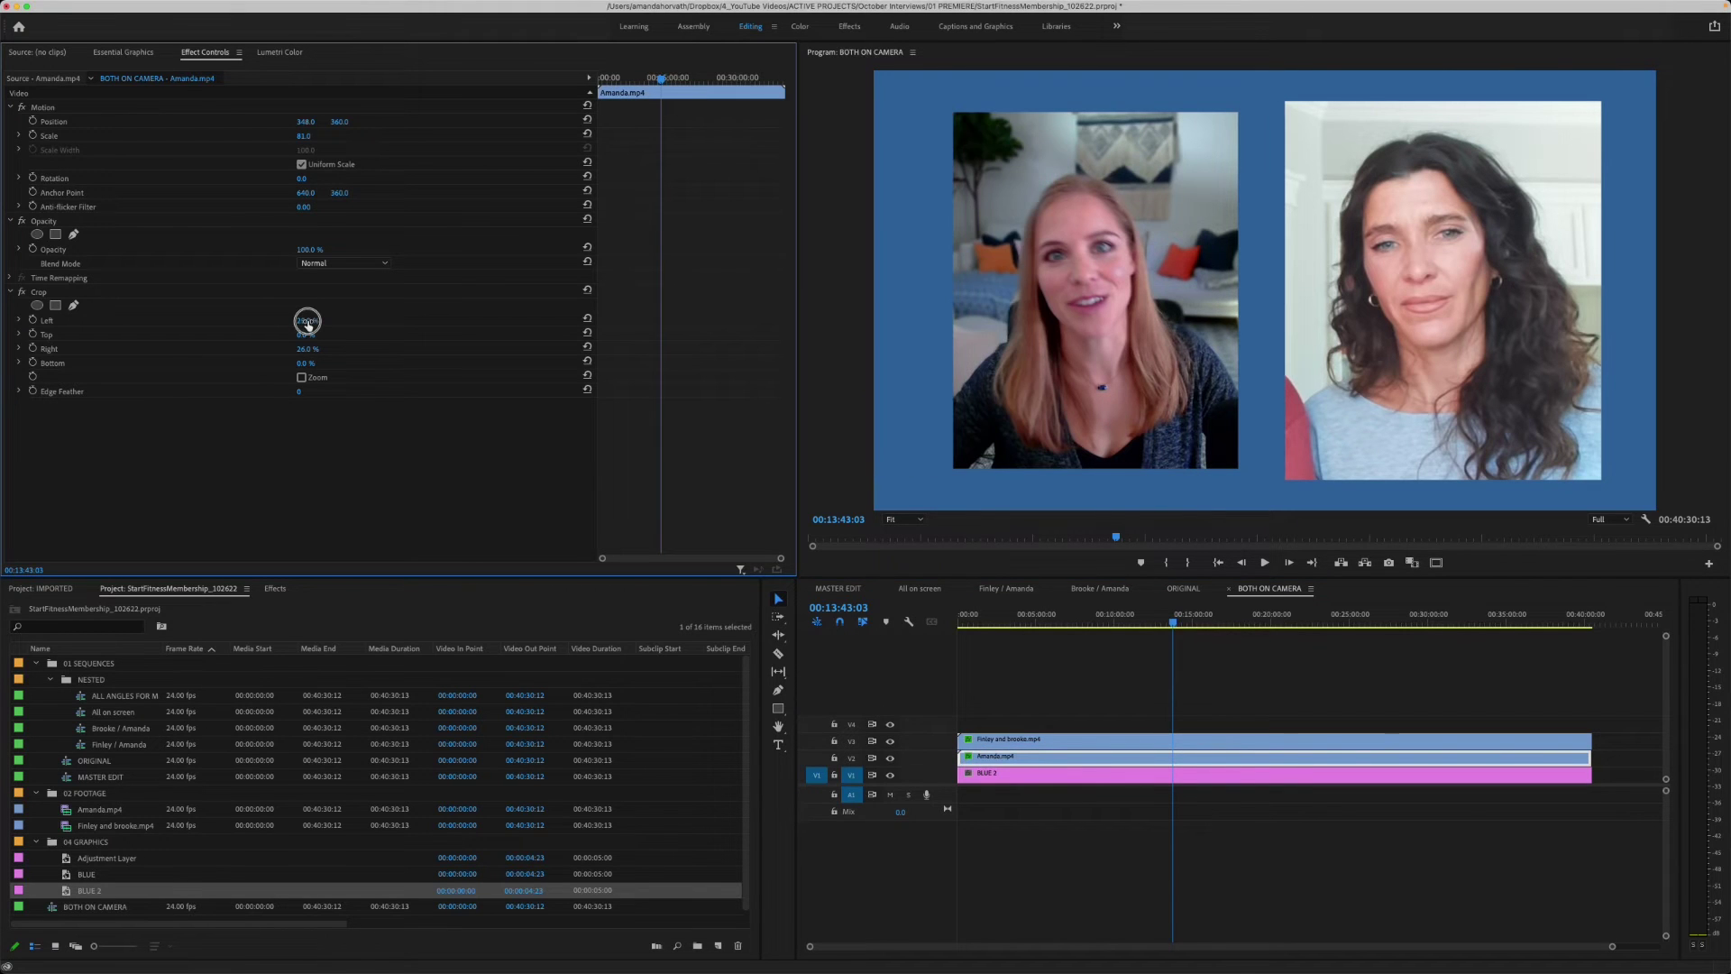
left_click(1127, 738)
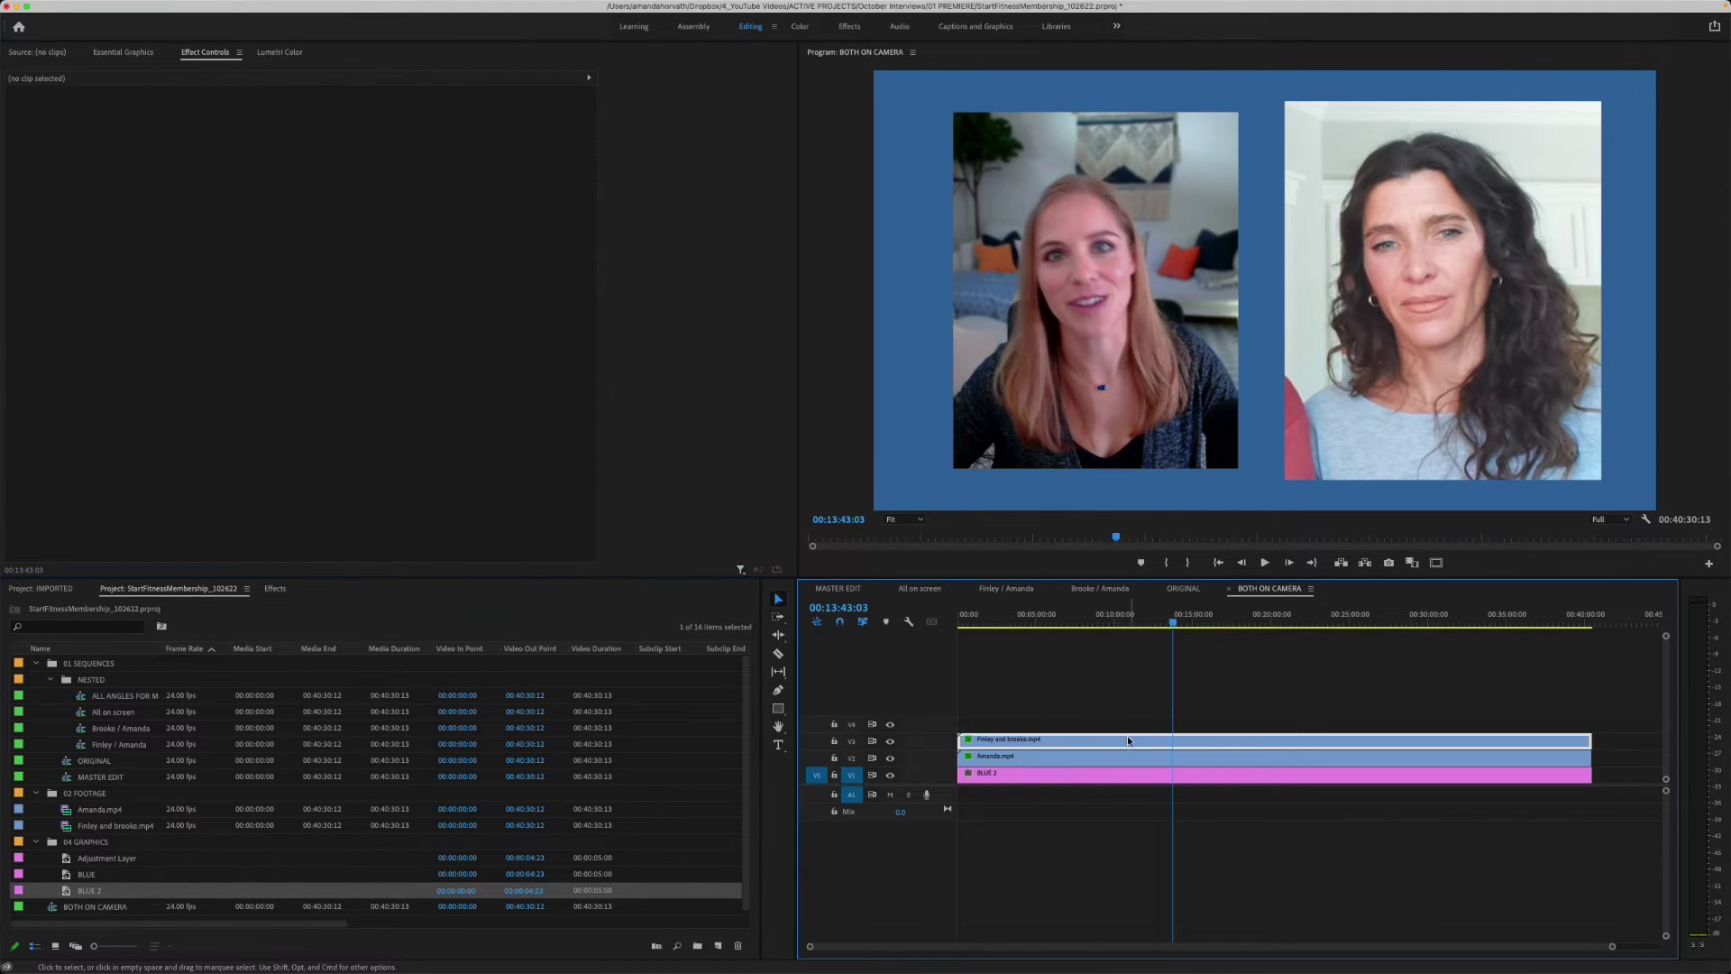
left_click_drag(308, 139, 309, 139)
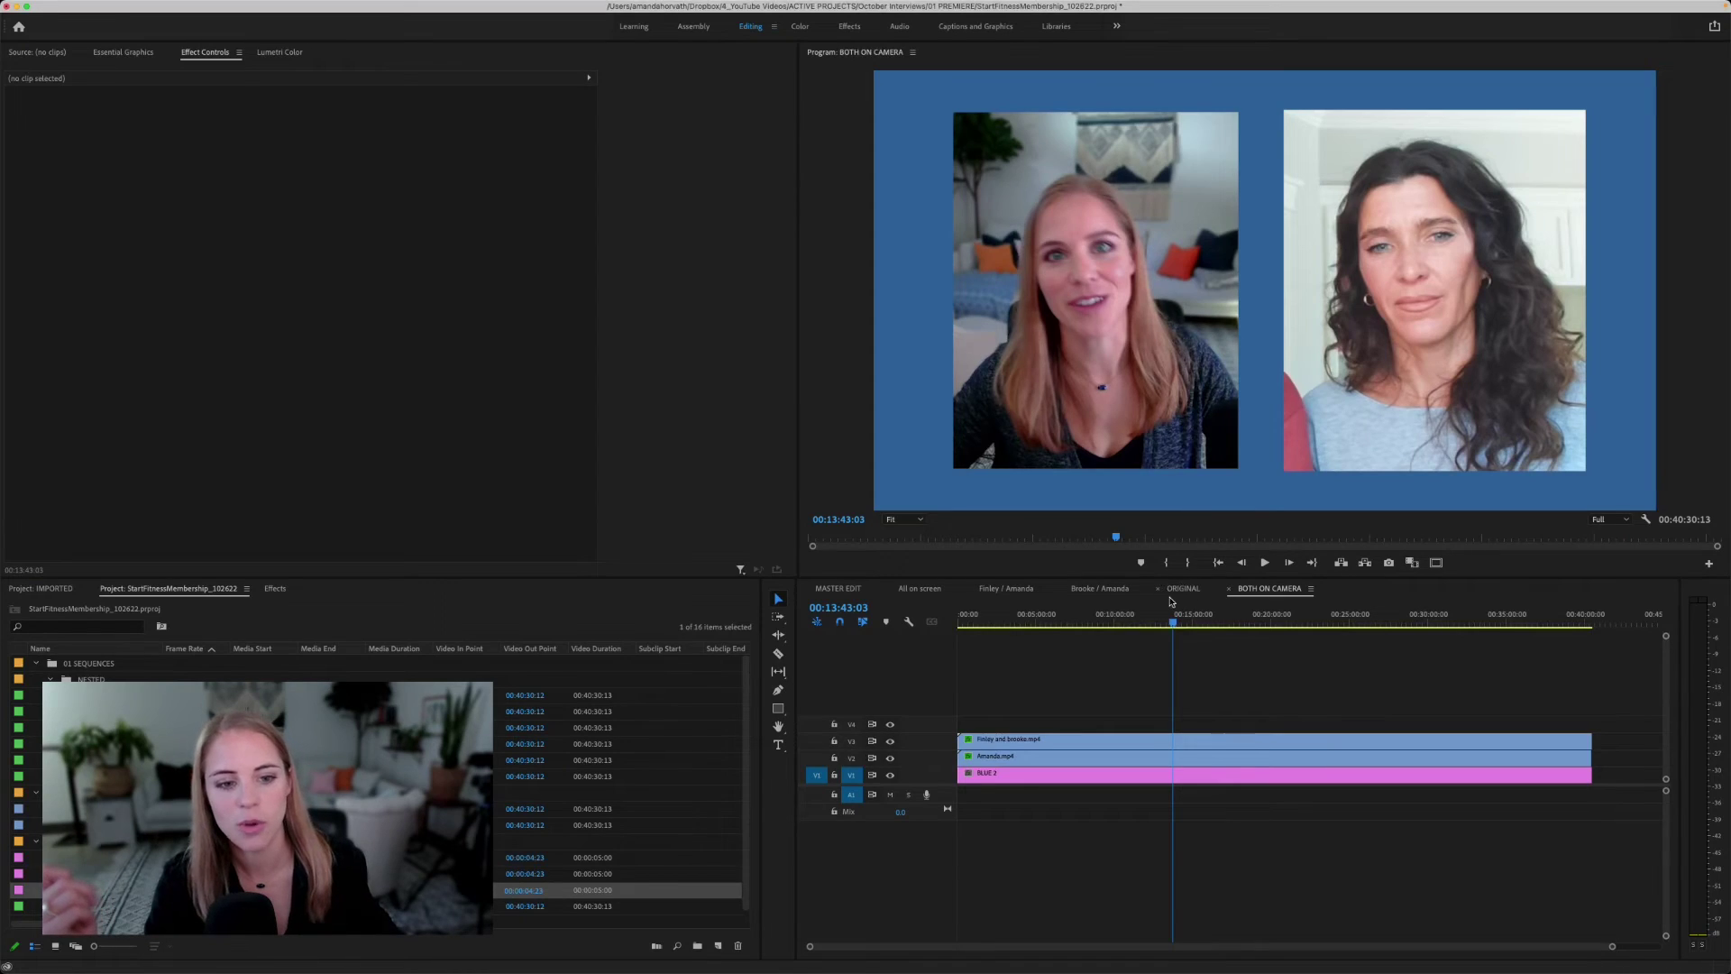
Step: In ORIGINAL, Option-drag copies of the V1 and V2 interview clips up onto V4/V5
left_click(1181, 588)
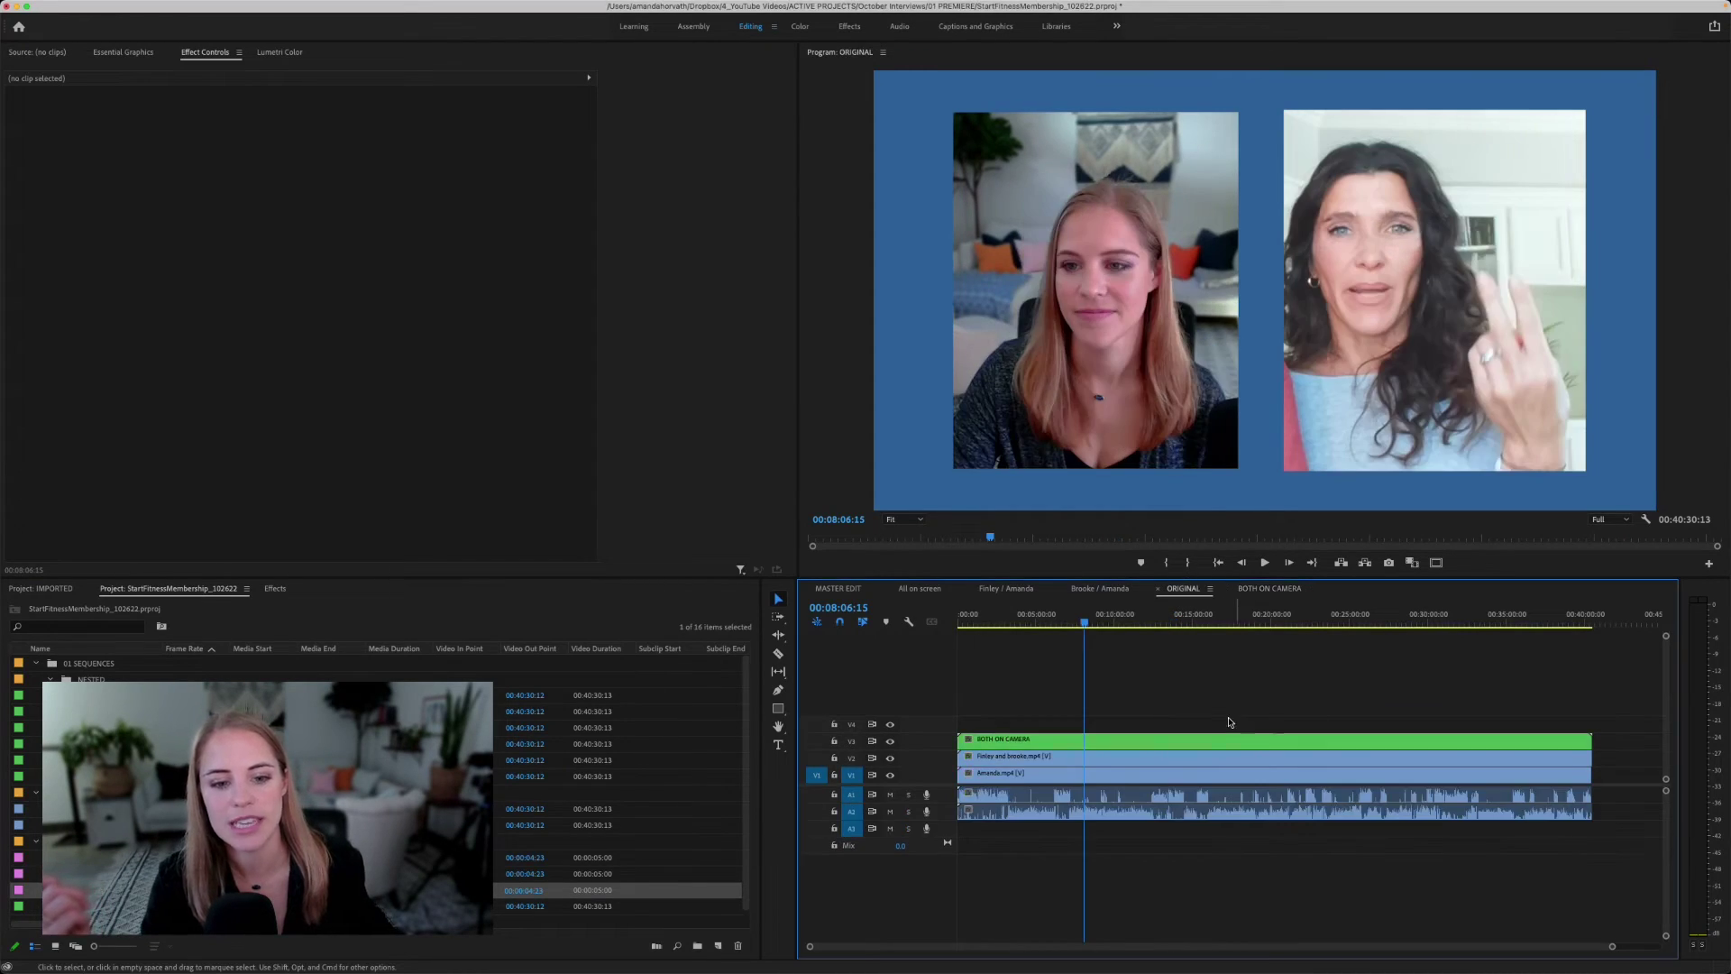
left_click(1108, 741)
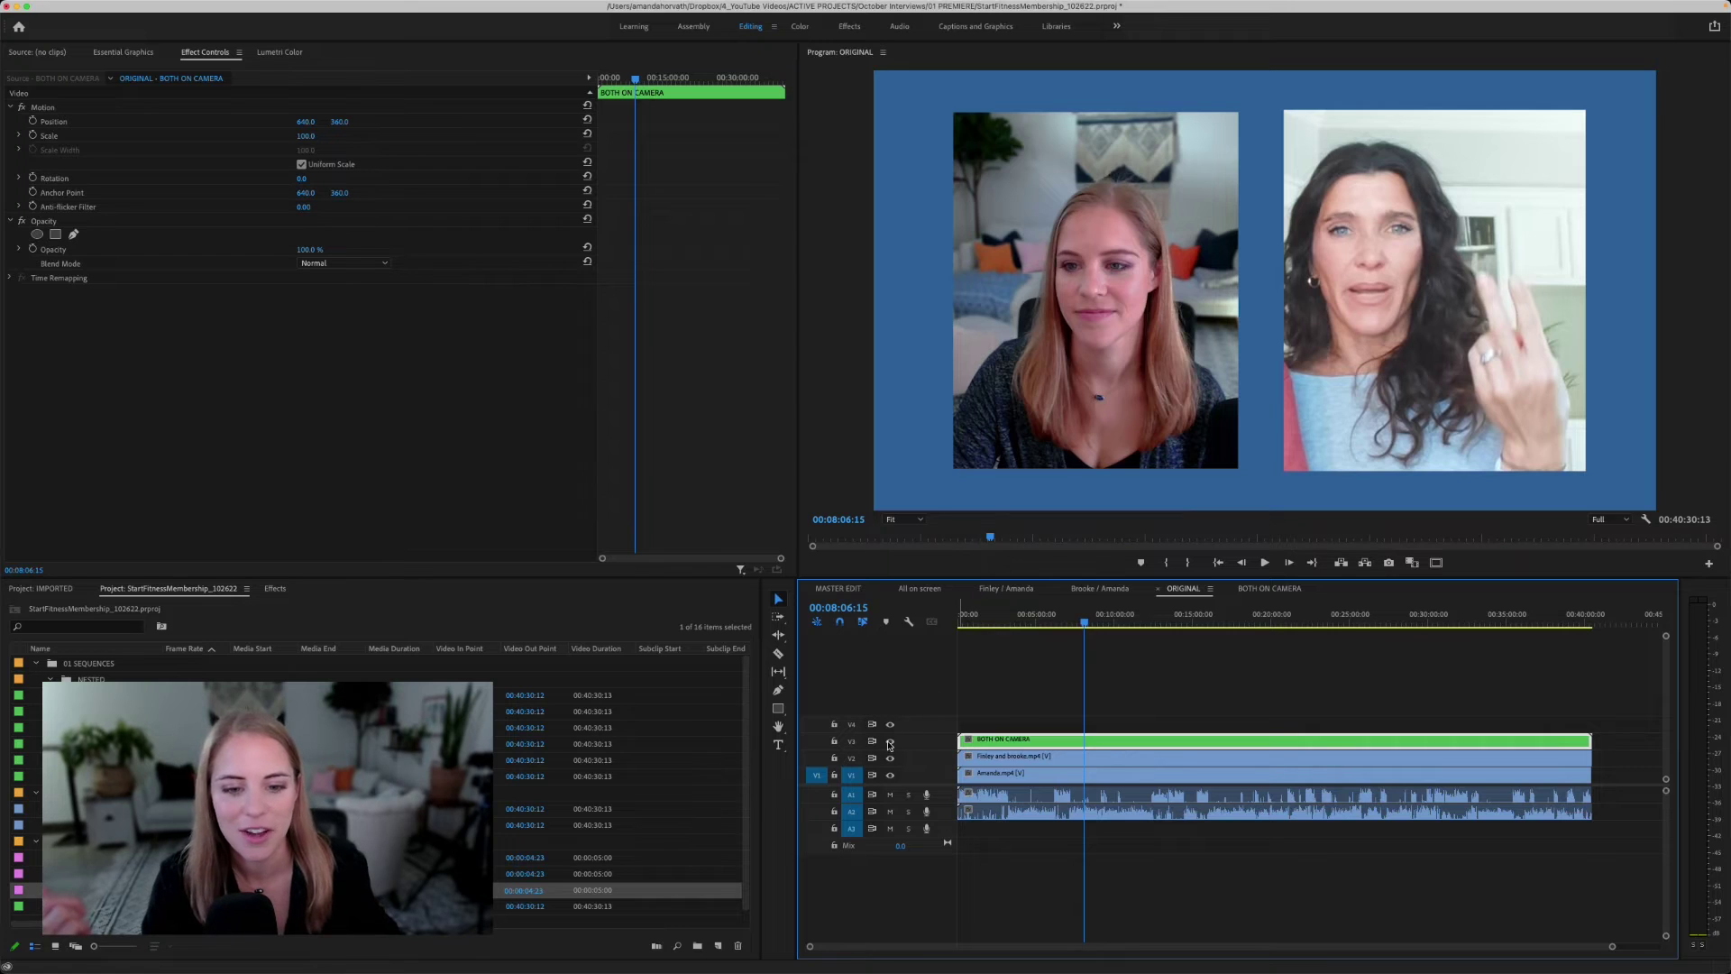
left_click(1007, 731)
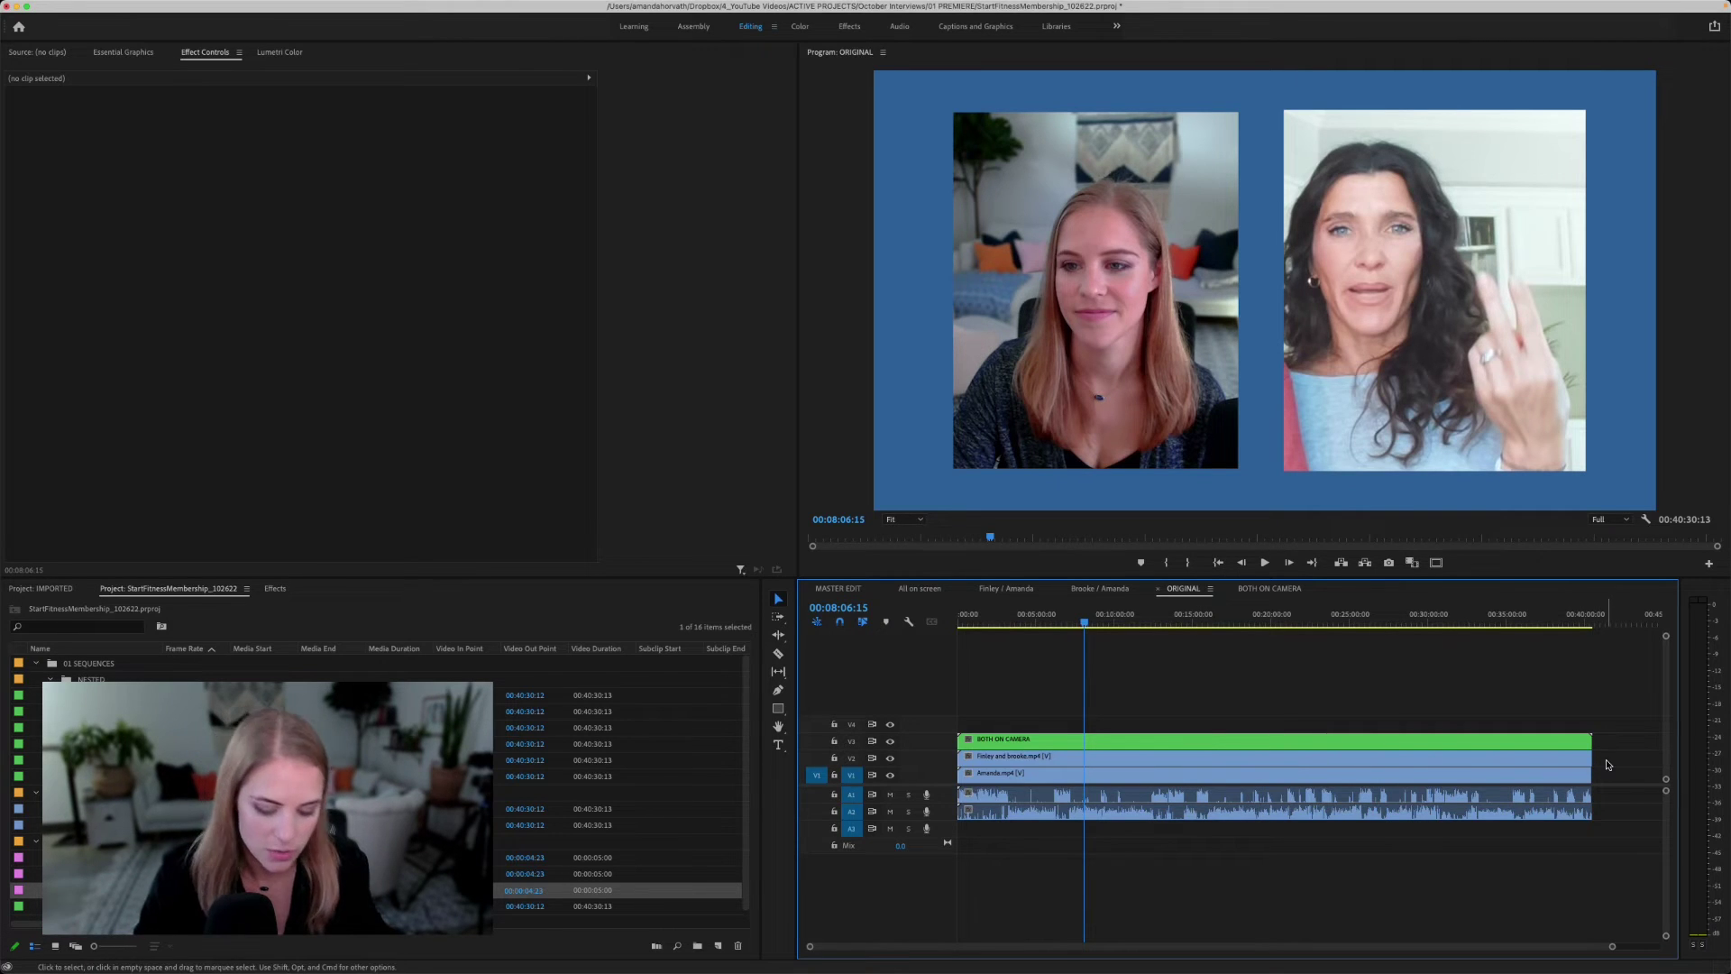
left_click_drag(1606, 764, 1527, 776)
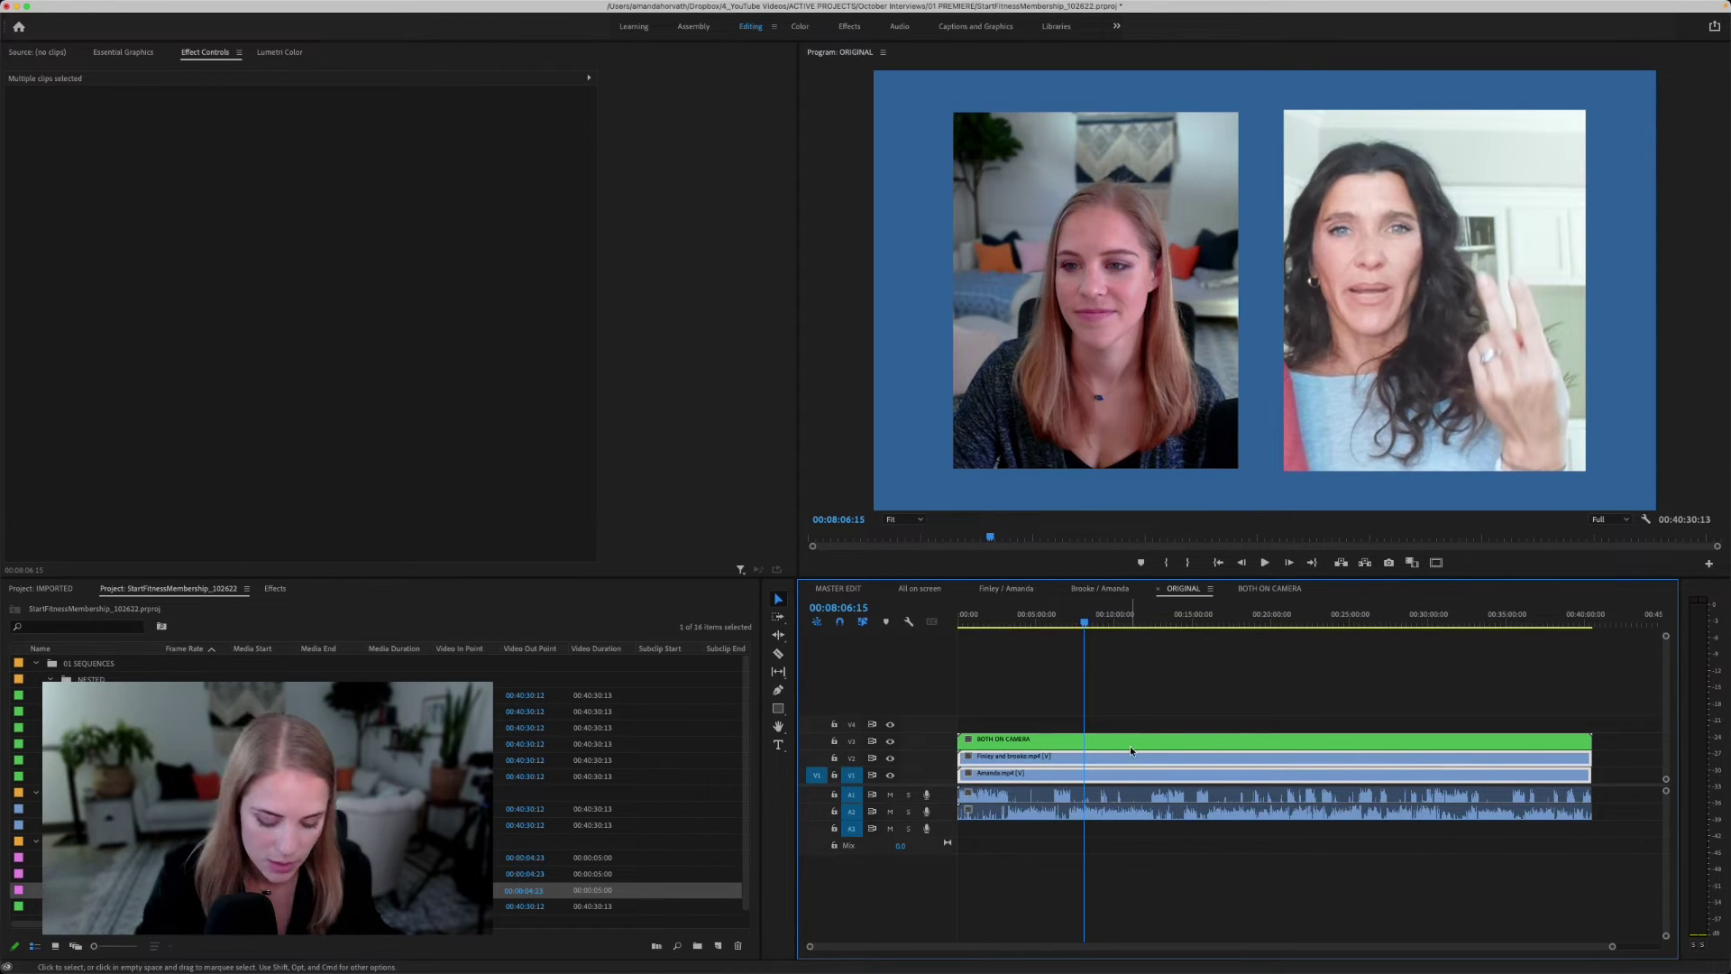
left_click_drag(1130, 749, 1109, 706)
Step: Nest the copied Finley and brooke.mp4 and Amanda.mp4 clips into a sequence named CAMERA 4
right_click(1107, 723)
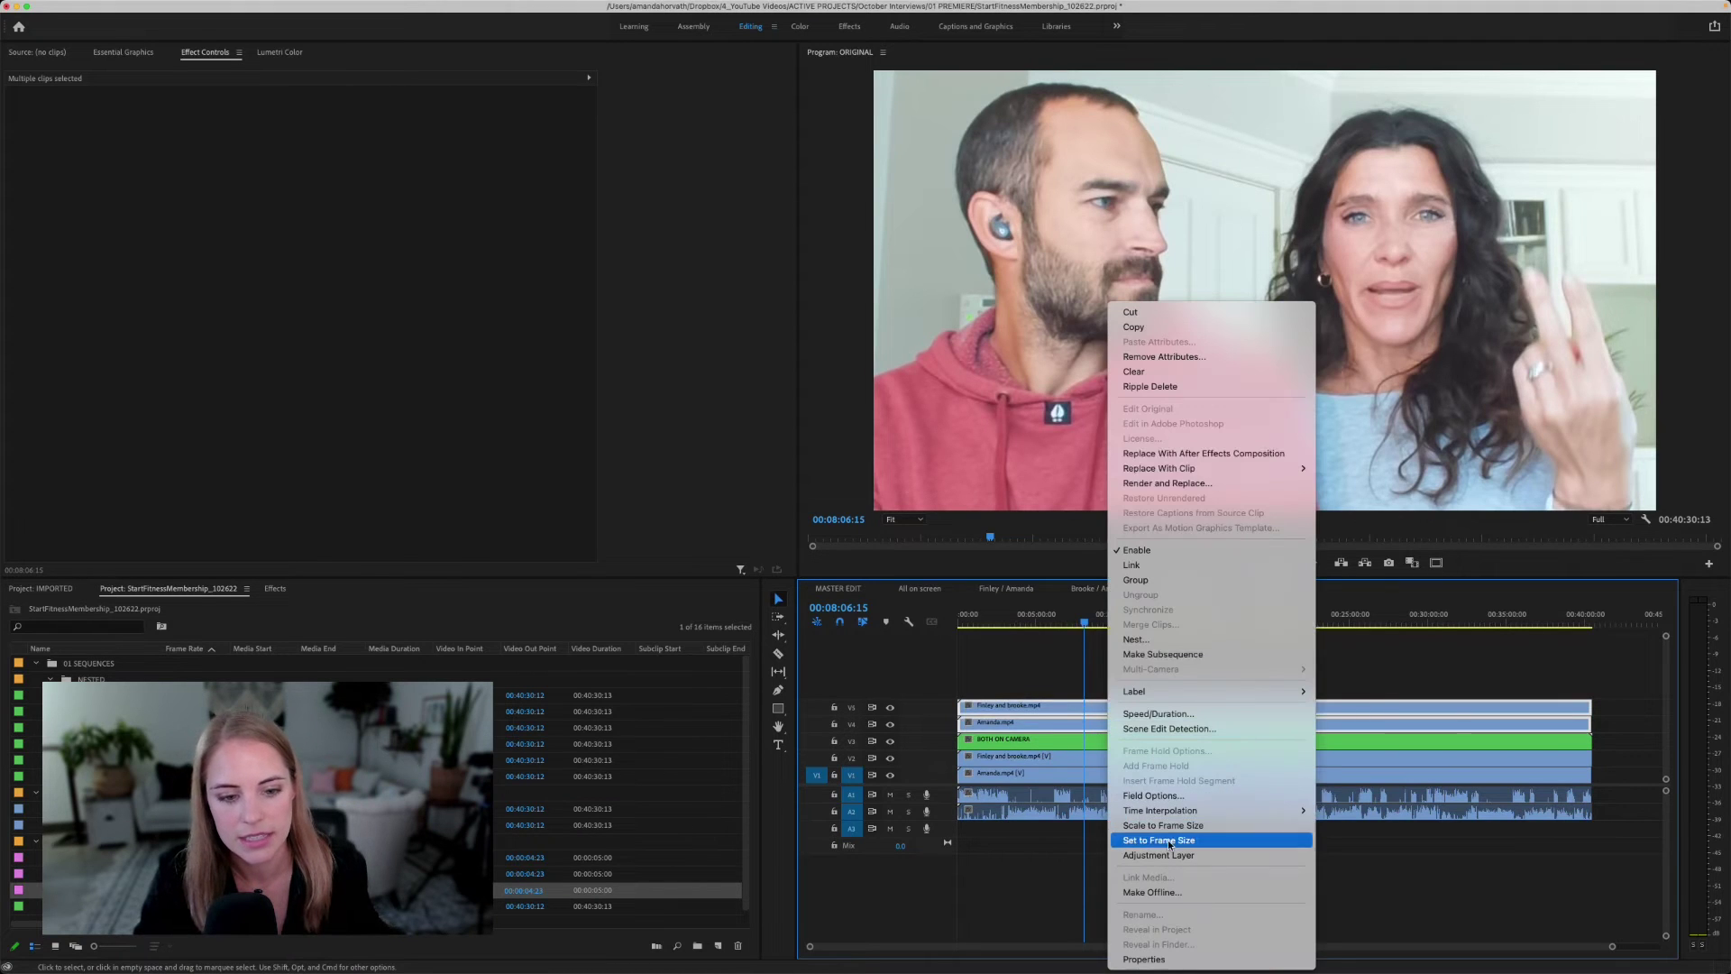
left_click(1147, 640)
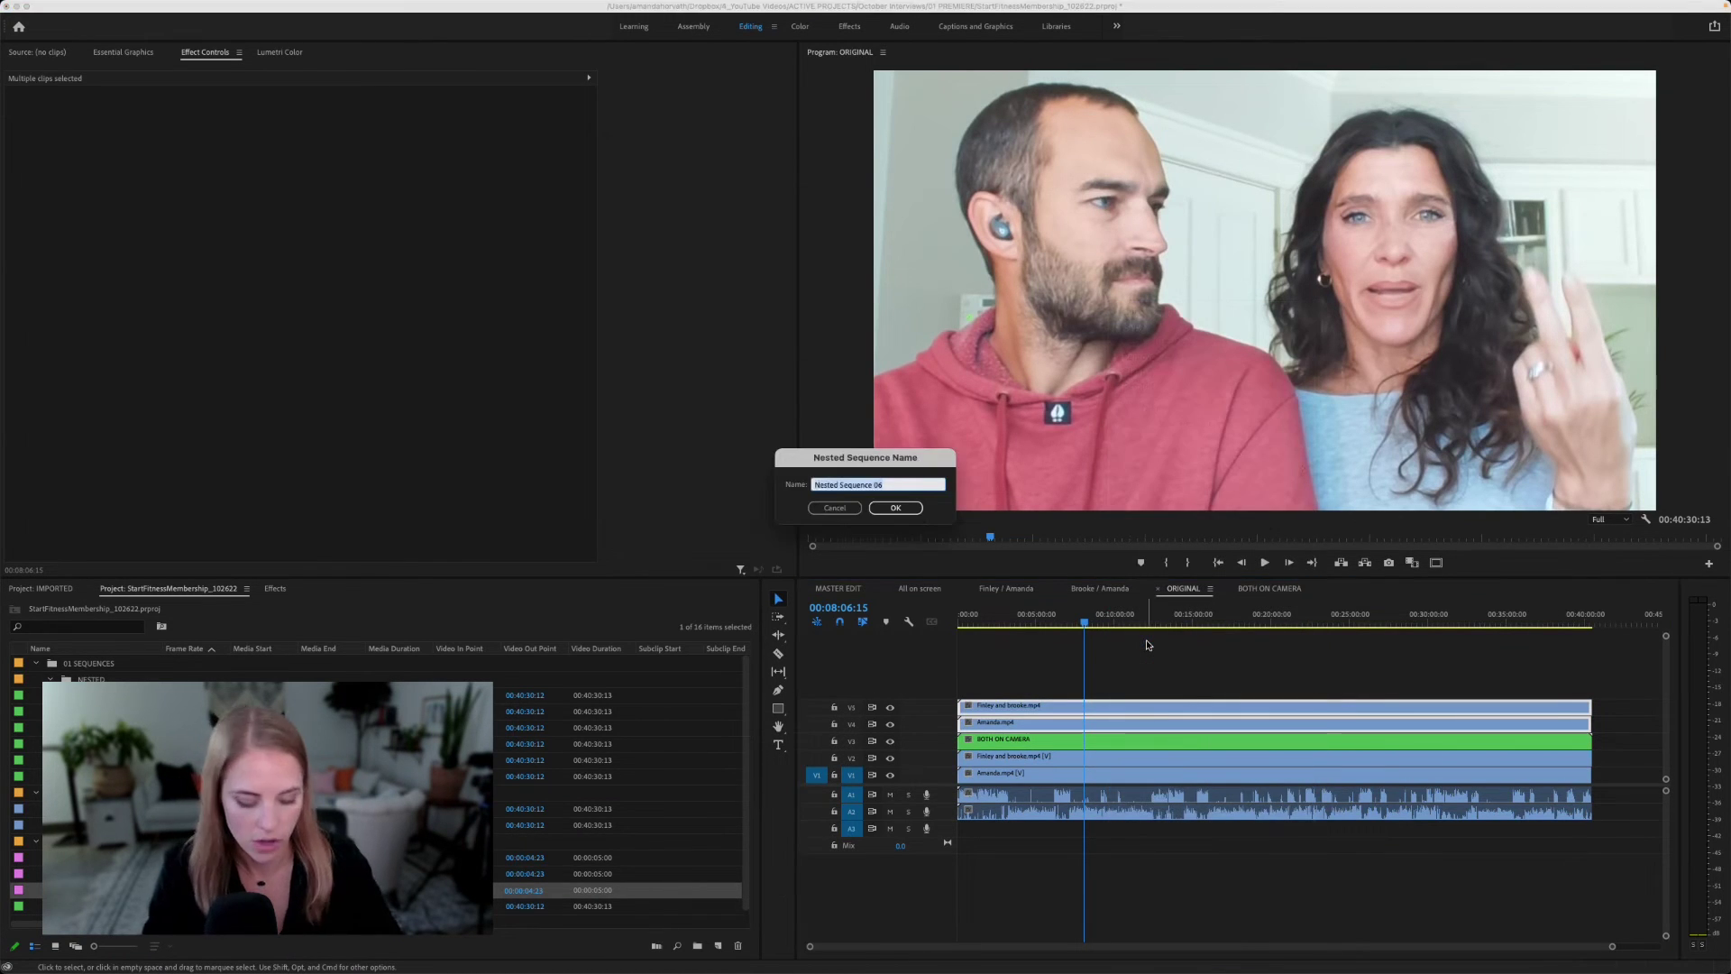
type("0")
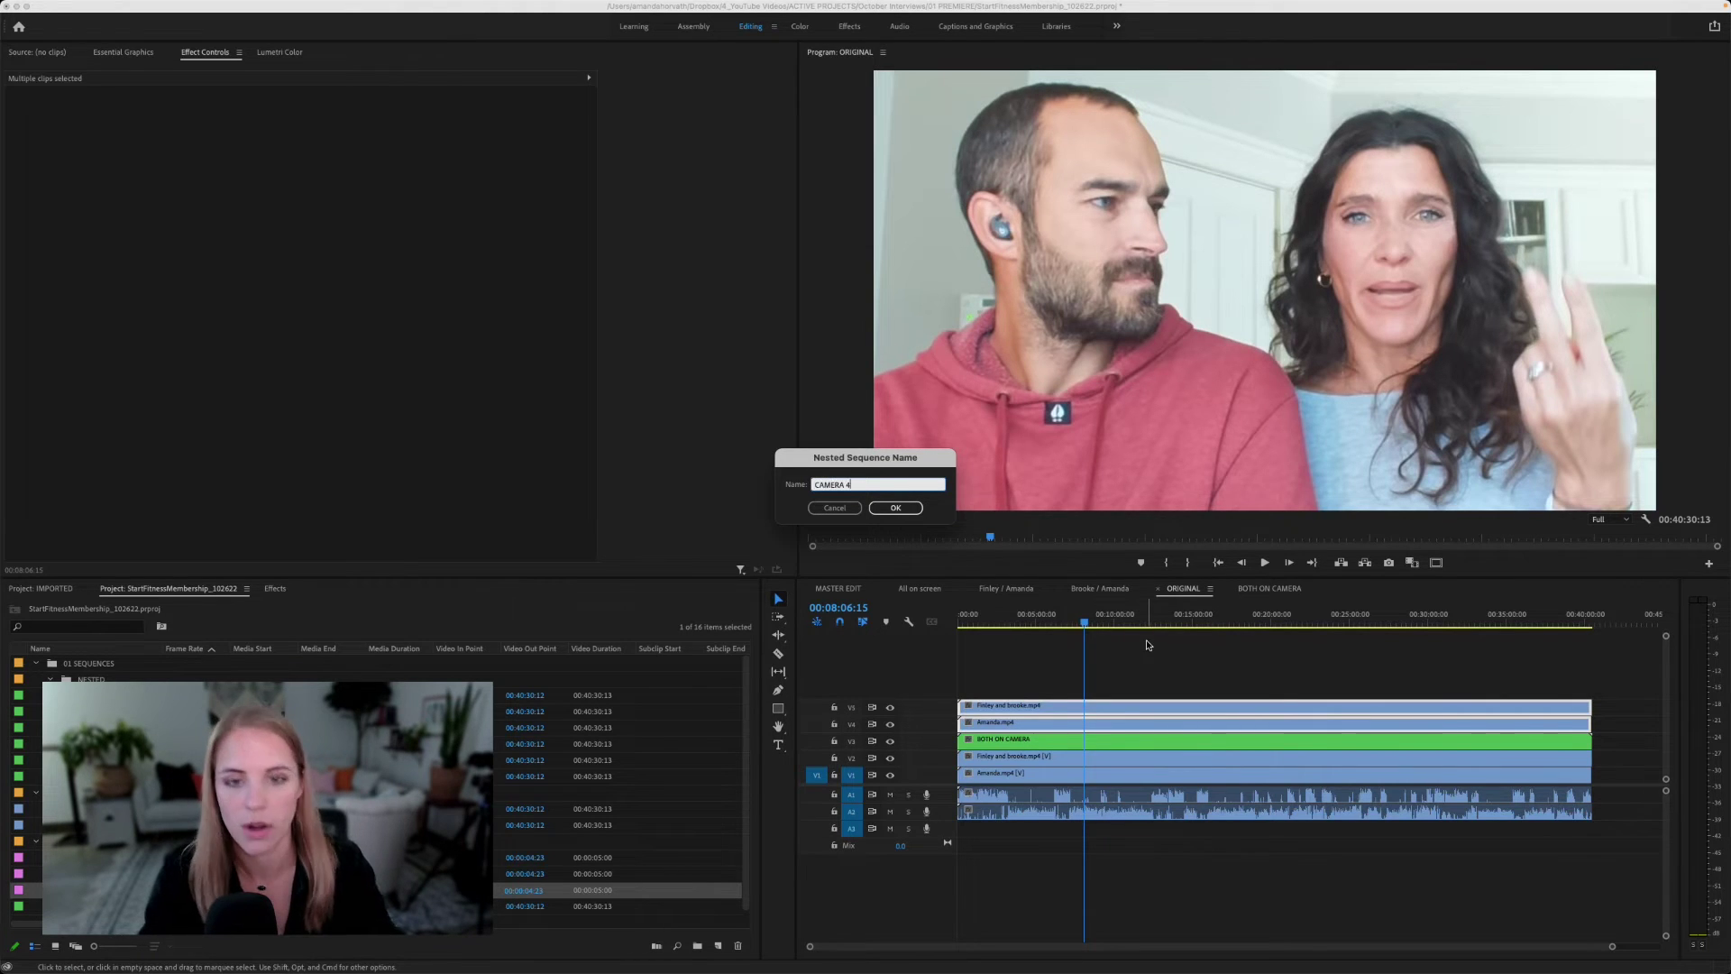
key("Return")
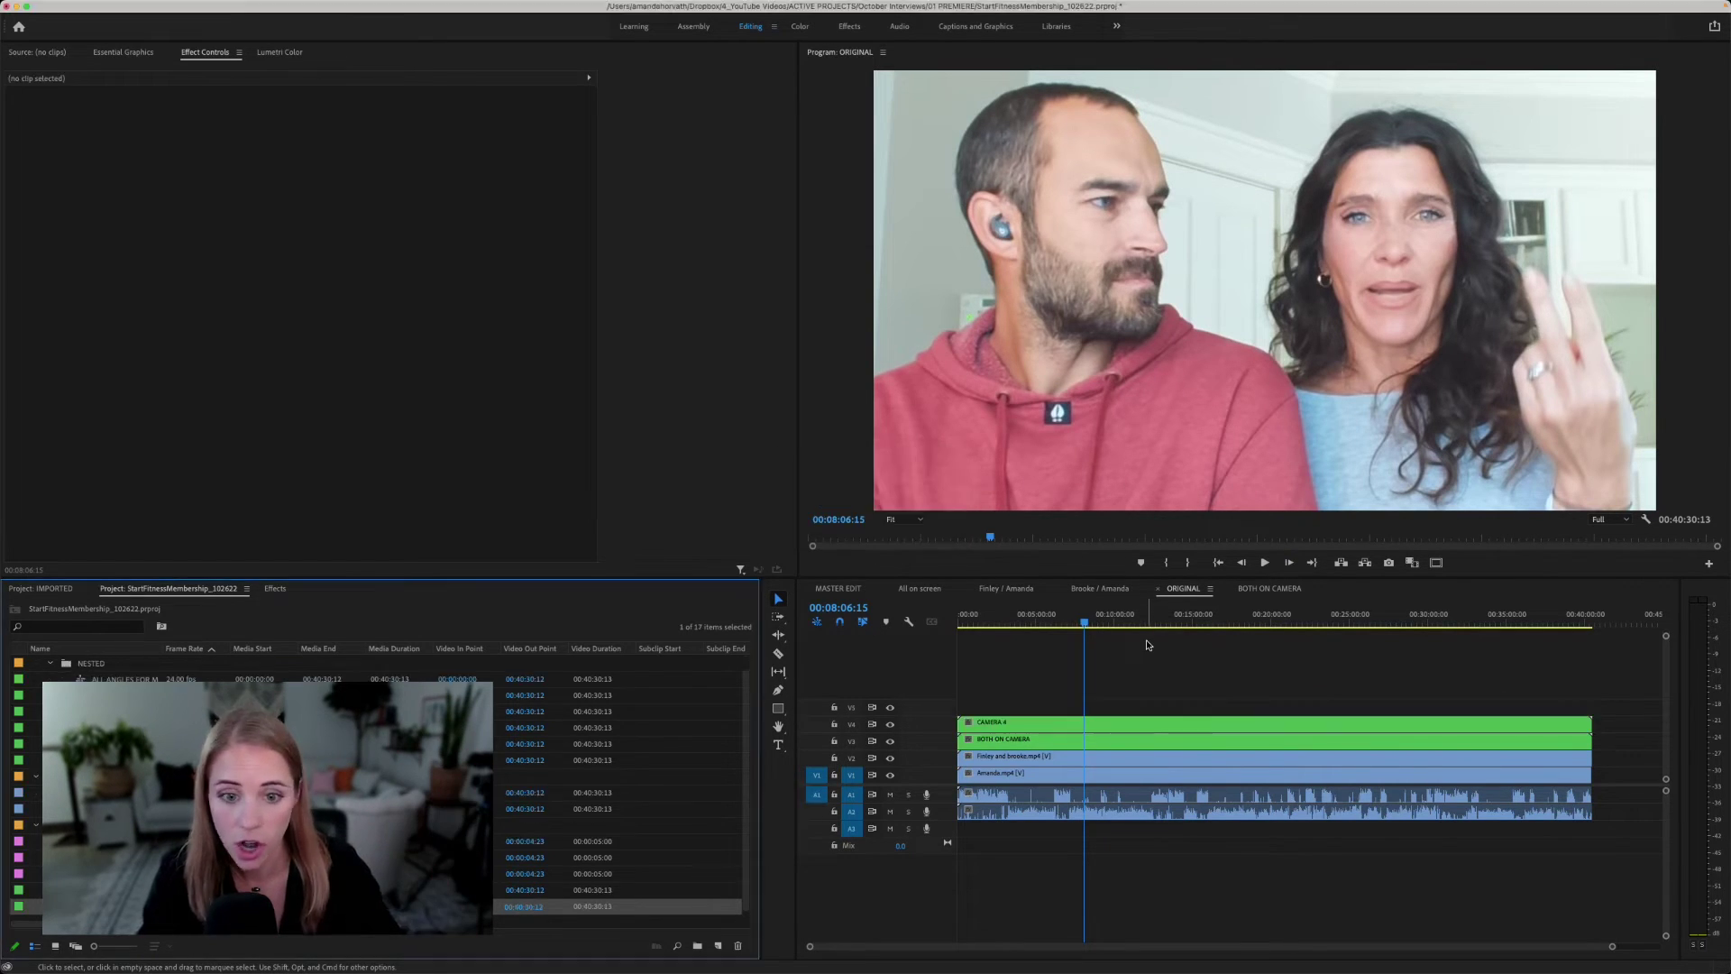
Step: Open CAMERA 4 and move both clips down to tracks V1 and V2
double_click(1096, 727)
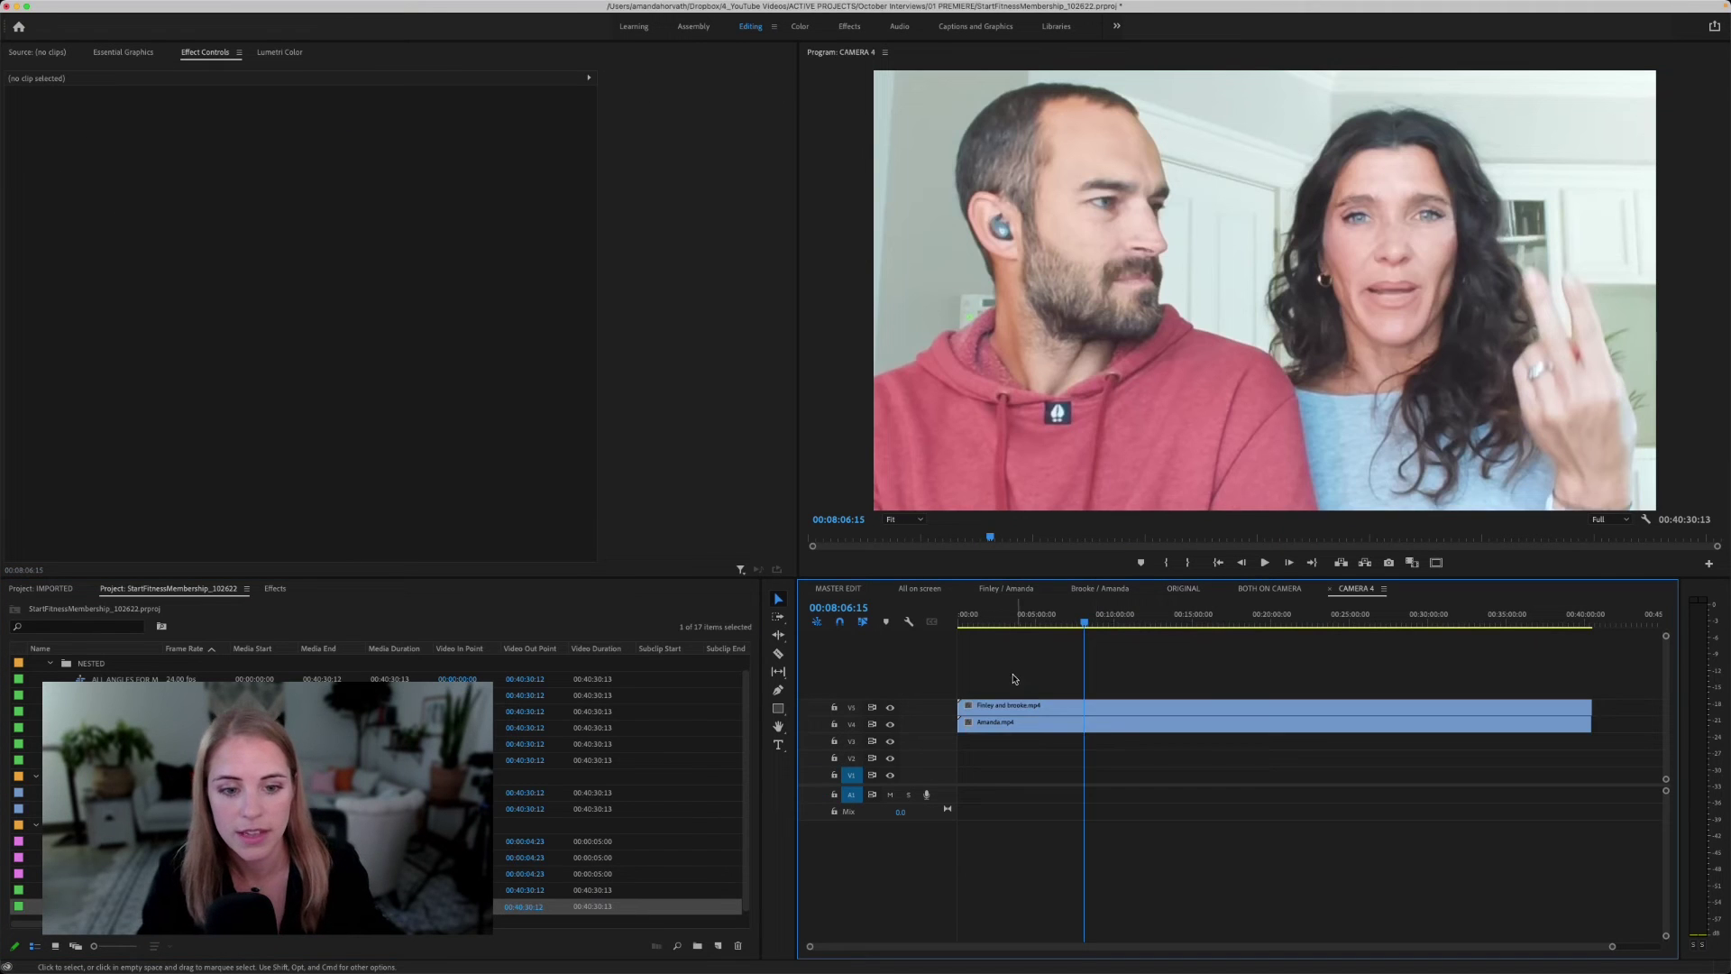
left_click_drag(1013, 678, 1013, 772)
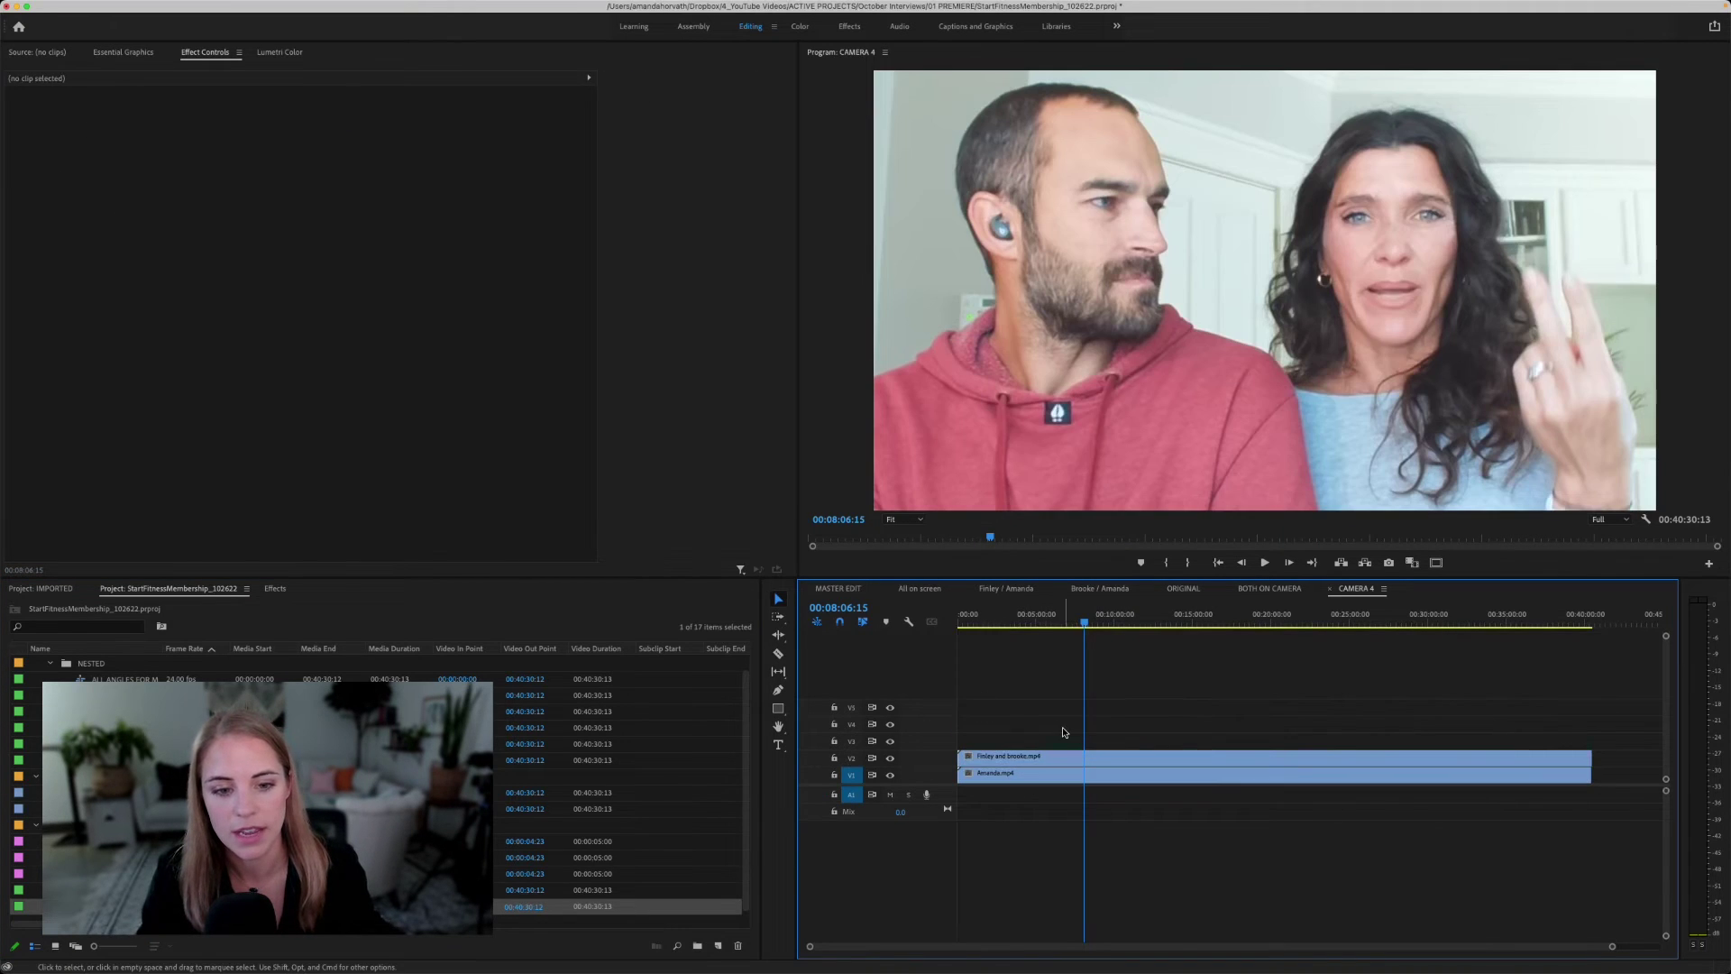
left_click(1076, 762)
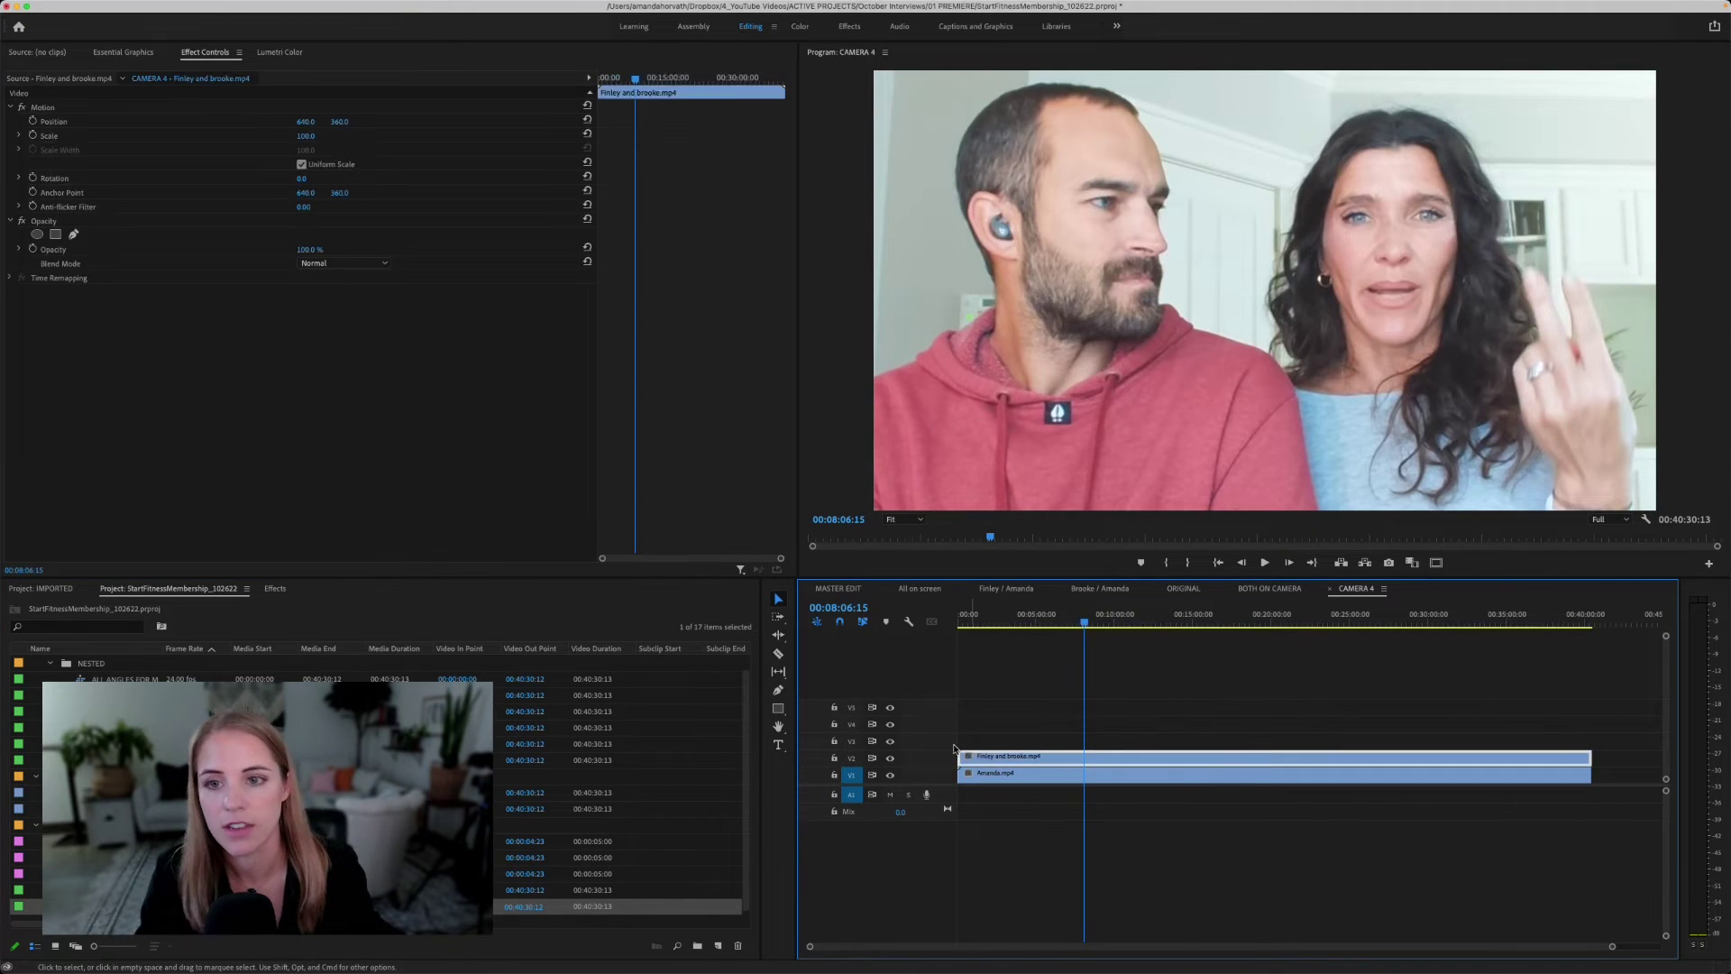
Step: Apply Crop to Finley and brooke.mp4 with Left 5, Right 51, and Scale 85
left_click(275, 589)
left_click(1013, 773)
left_click(37, 705)
left_click_drag(38, 705, 1036, 757)
left_click_drag(301, 323, 304, 350)
left_click_drag(305, 141, 303, 141)
Step: Paste Amanda.mp4's crop, position and scale attributes from BOTH ON CAMERA onto Amanda.mp4 in CAMERA 4
left_click(1269, 588)
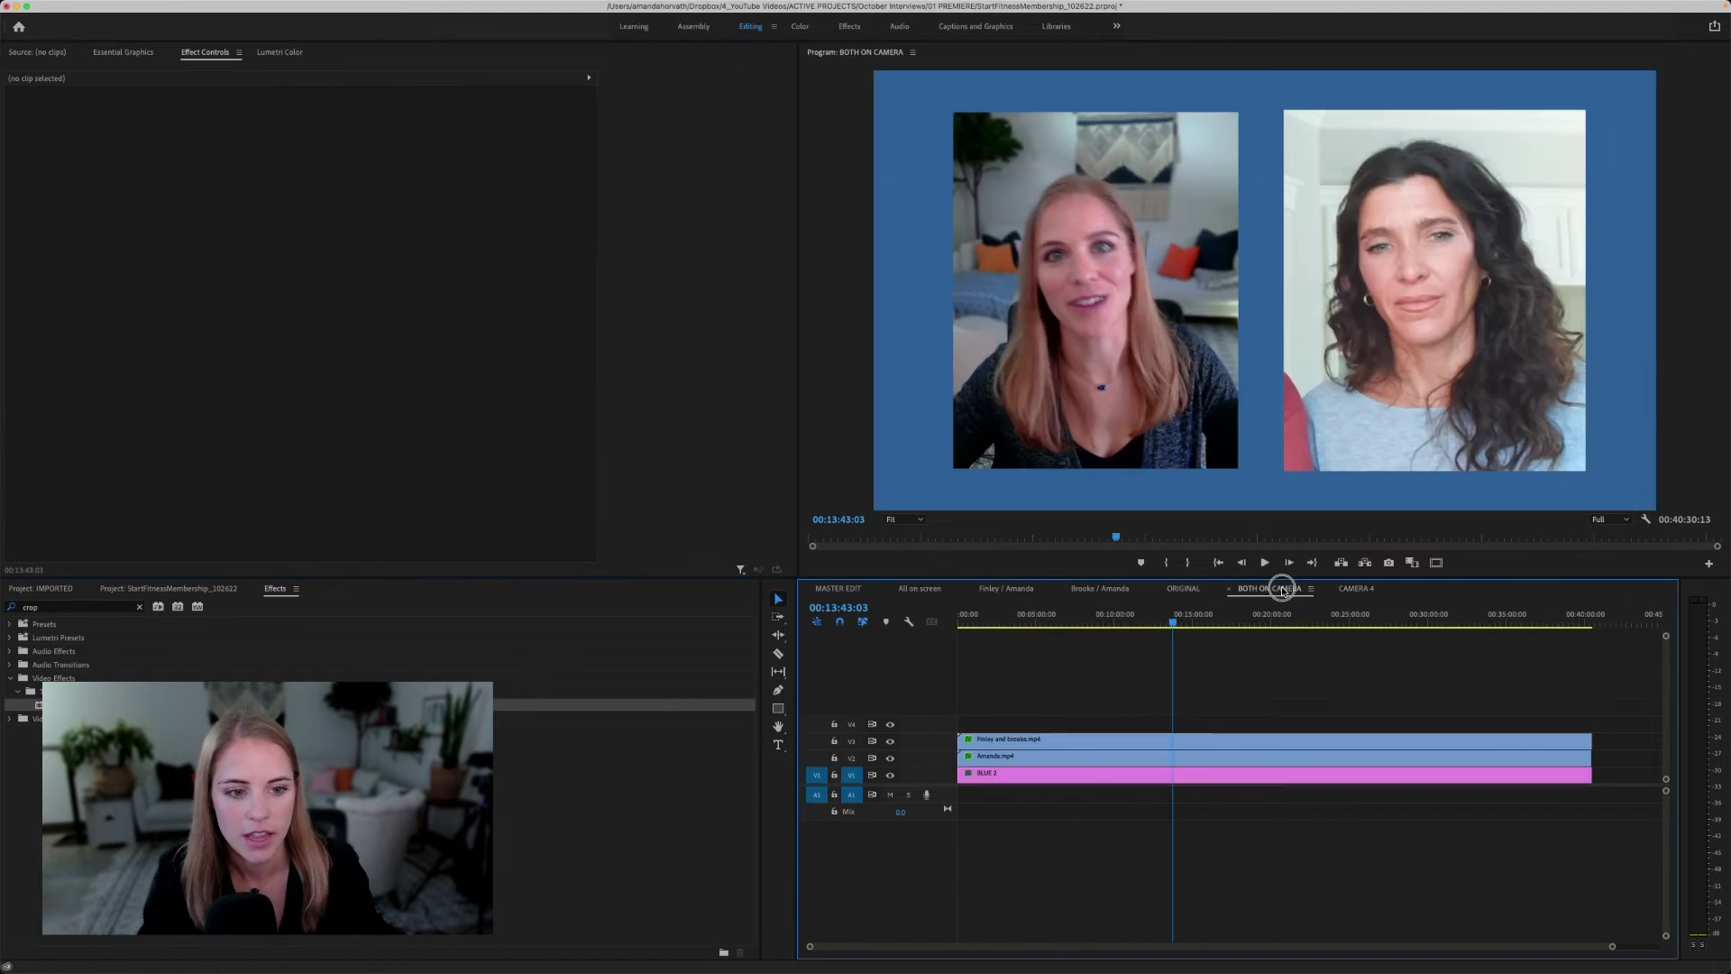
left_click(1071, 755)
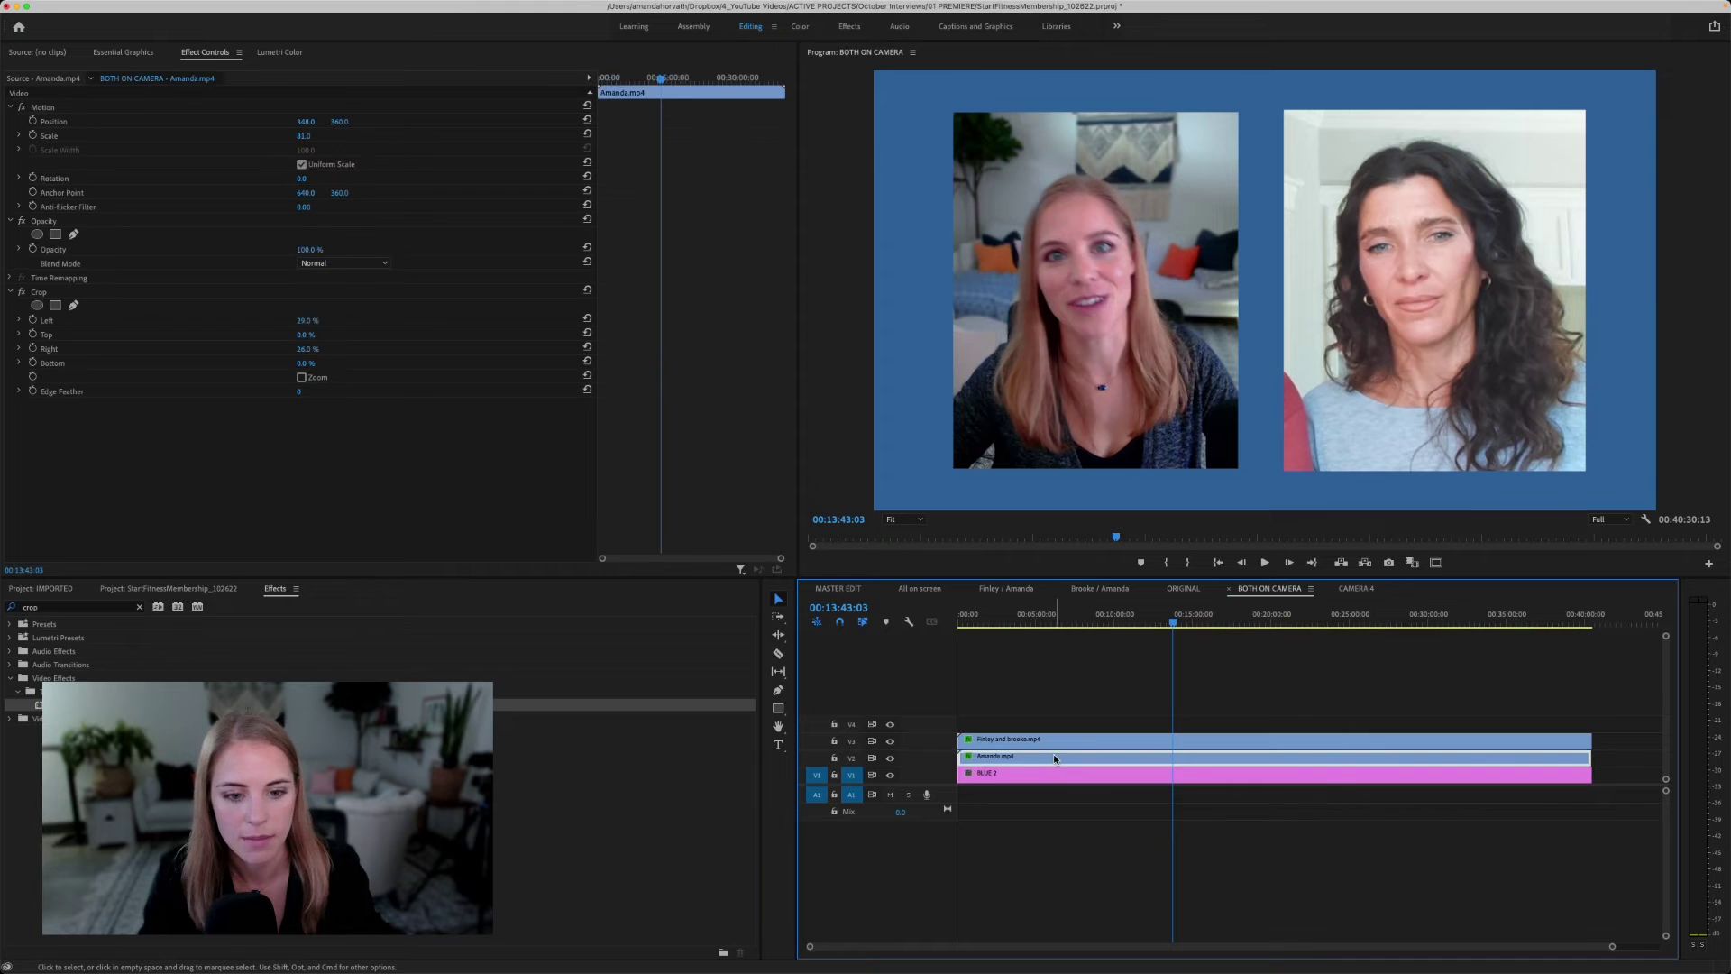
key("super+c")
left_click(1356, 588)
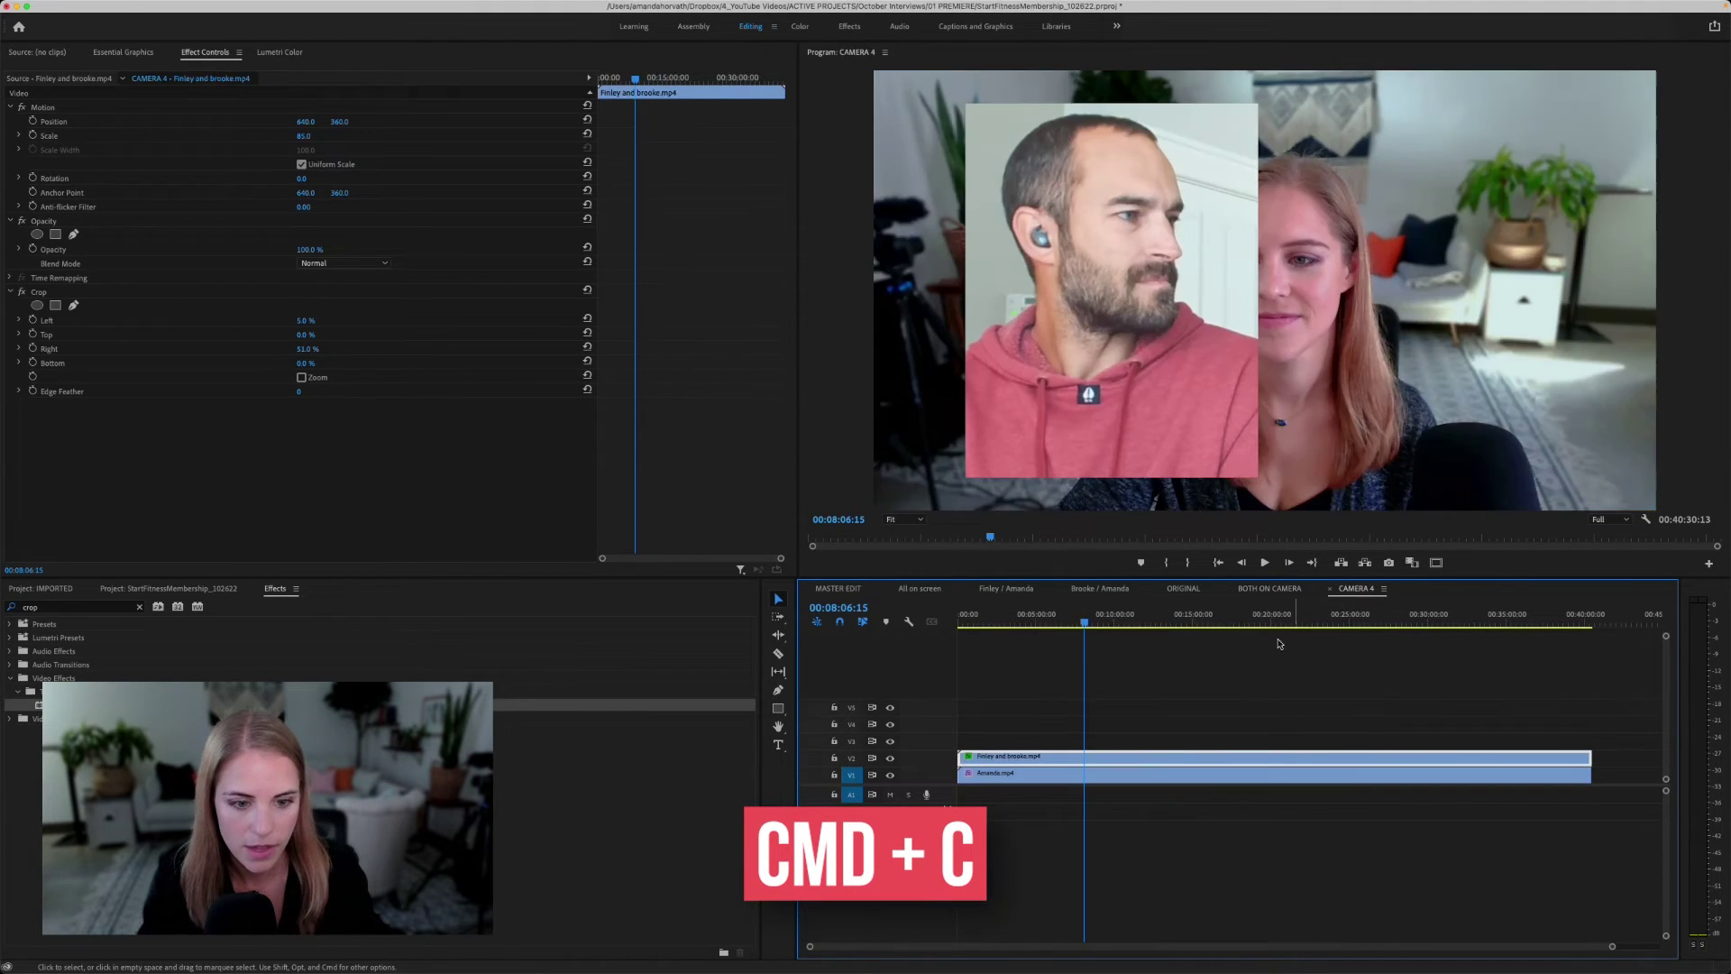
left_click(1071, 773)
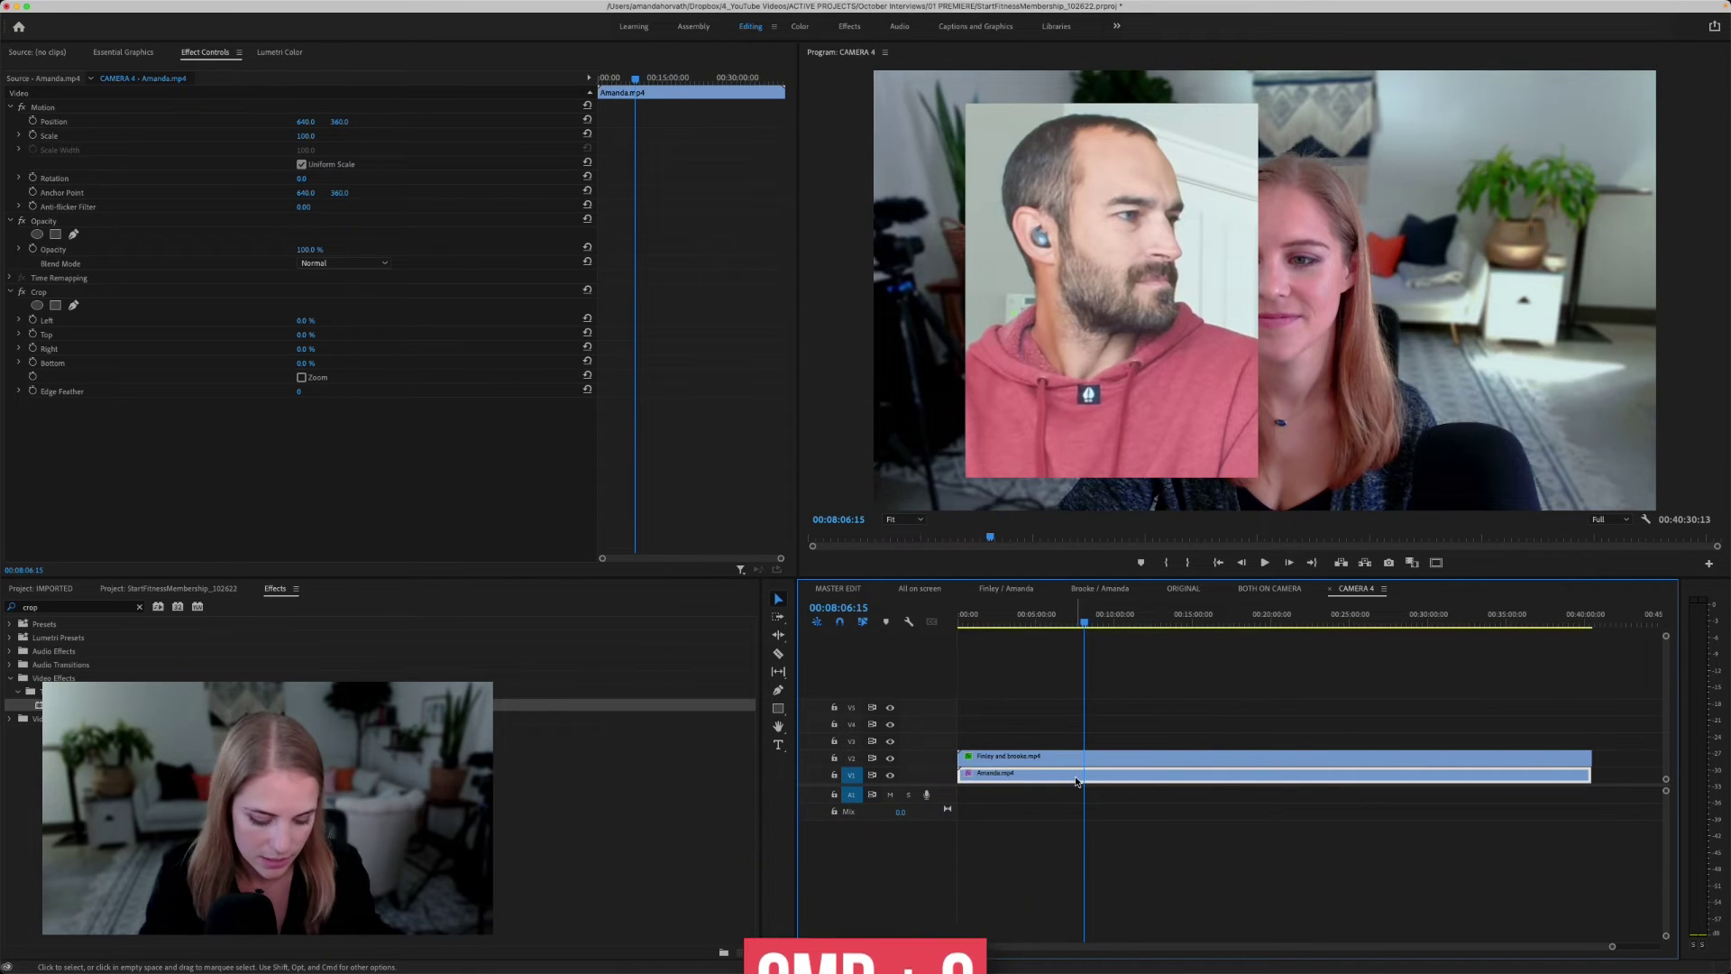
key("alt+super+v")
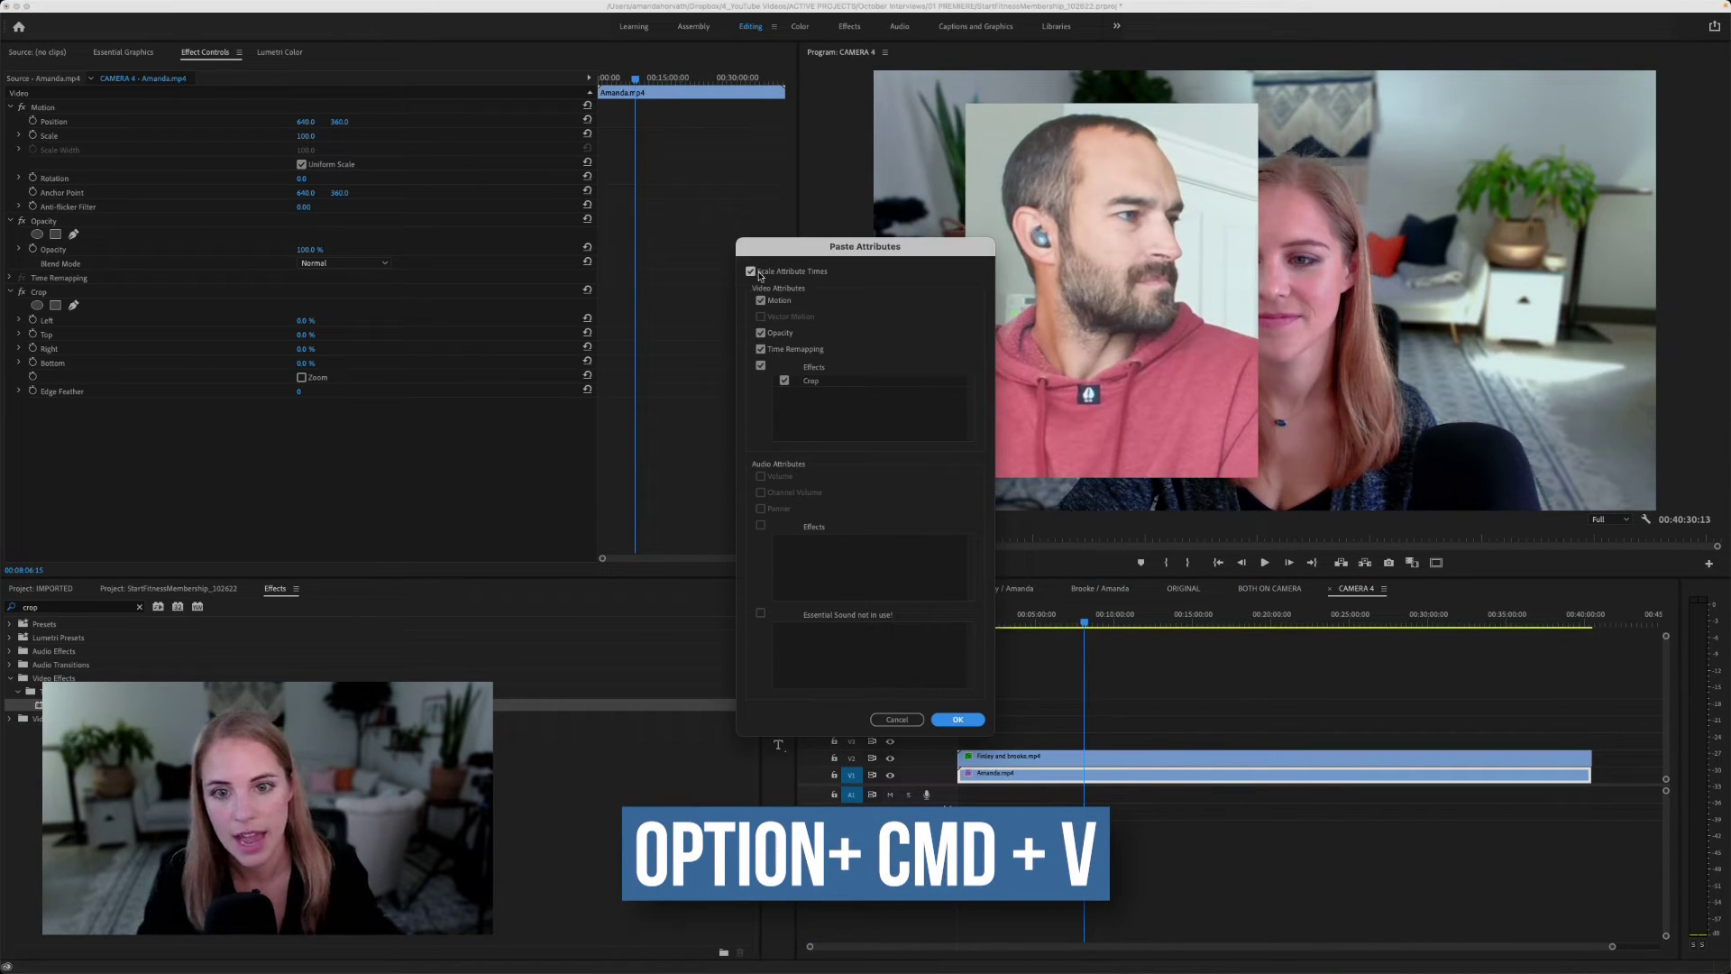
left_click(957, 719)
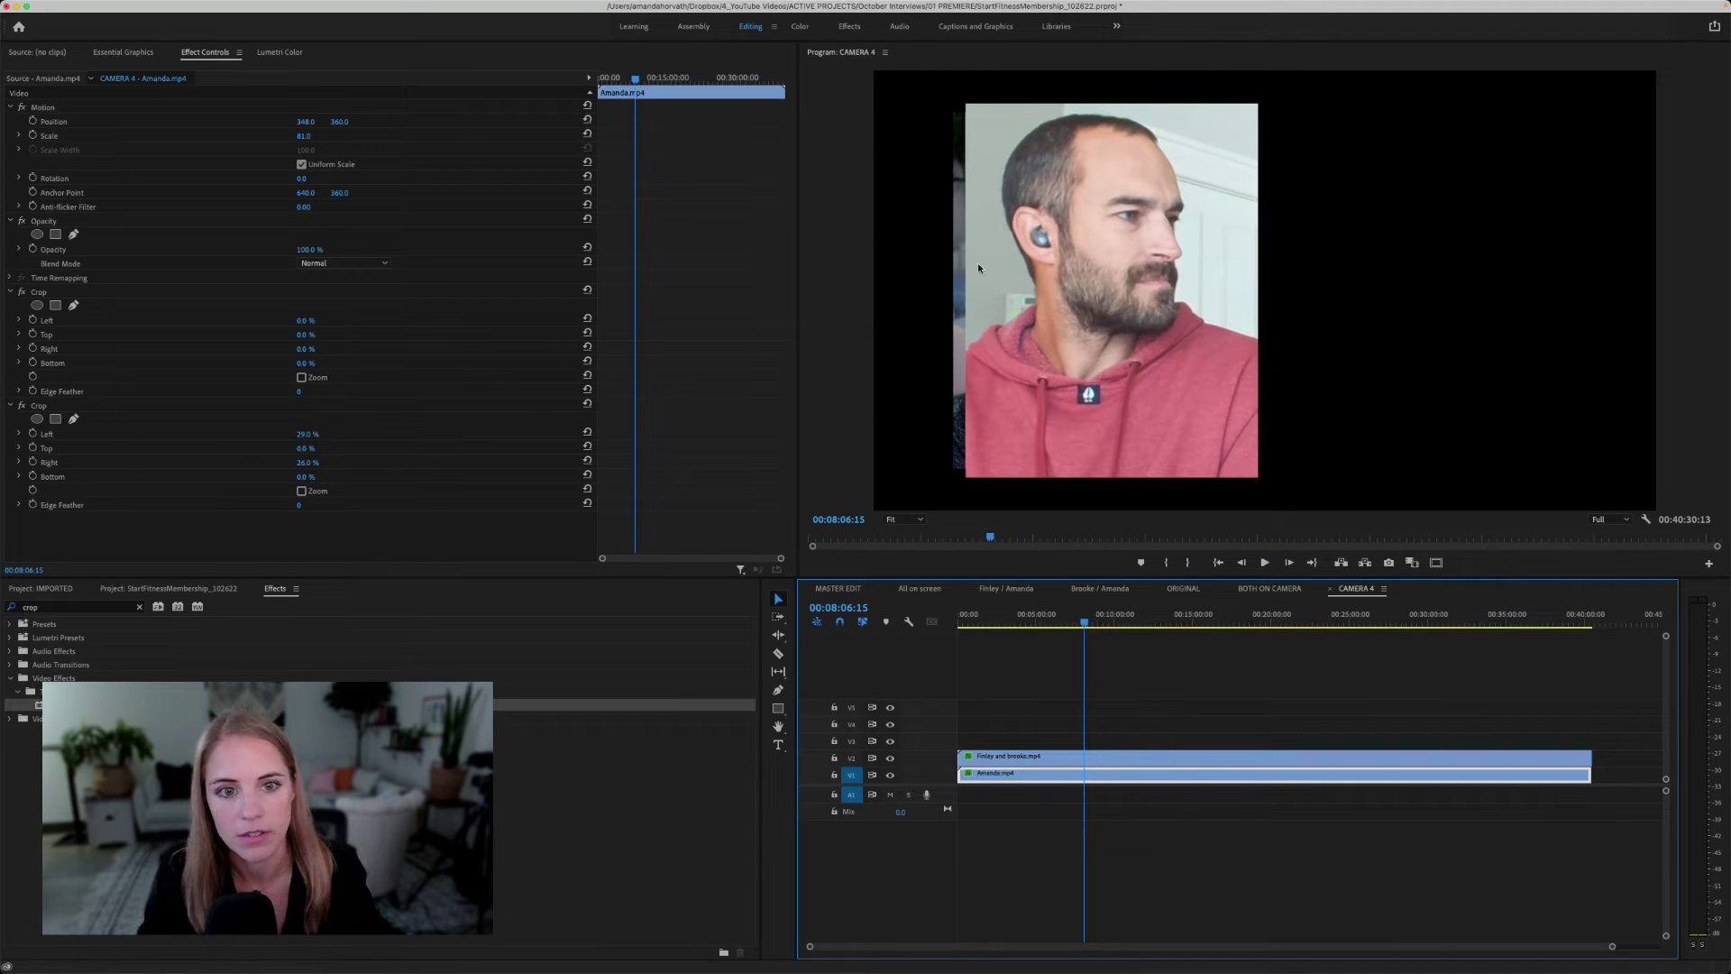
Step: Shift Amanda's video to the right half and scale Finley and brooke to 81
left_click_drag(302, 116, 302, 124)
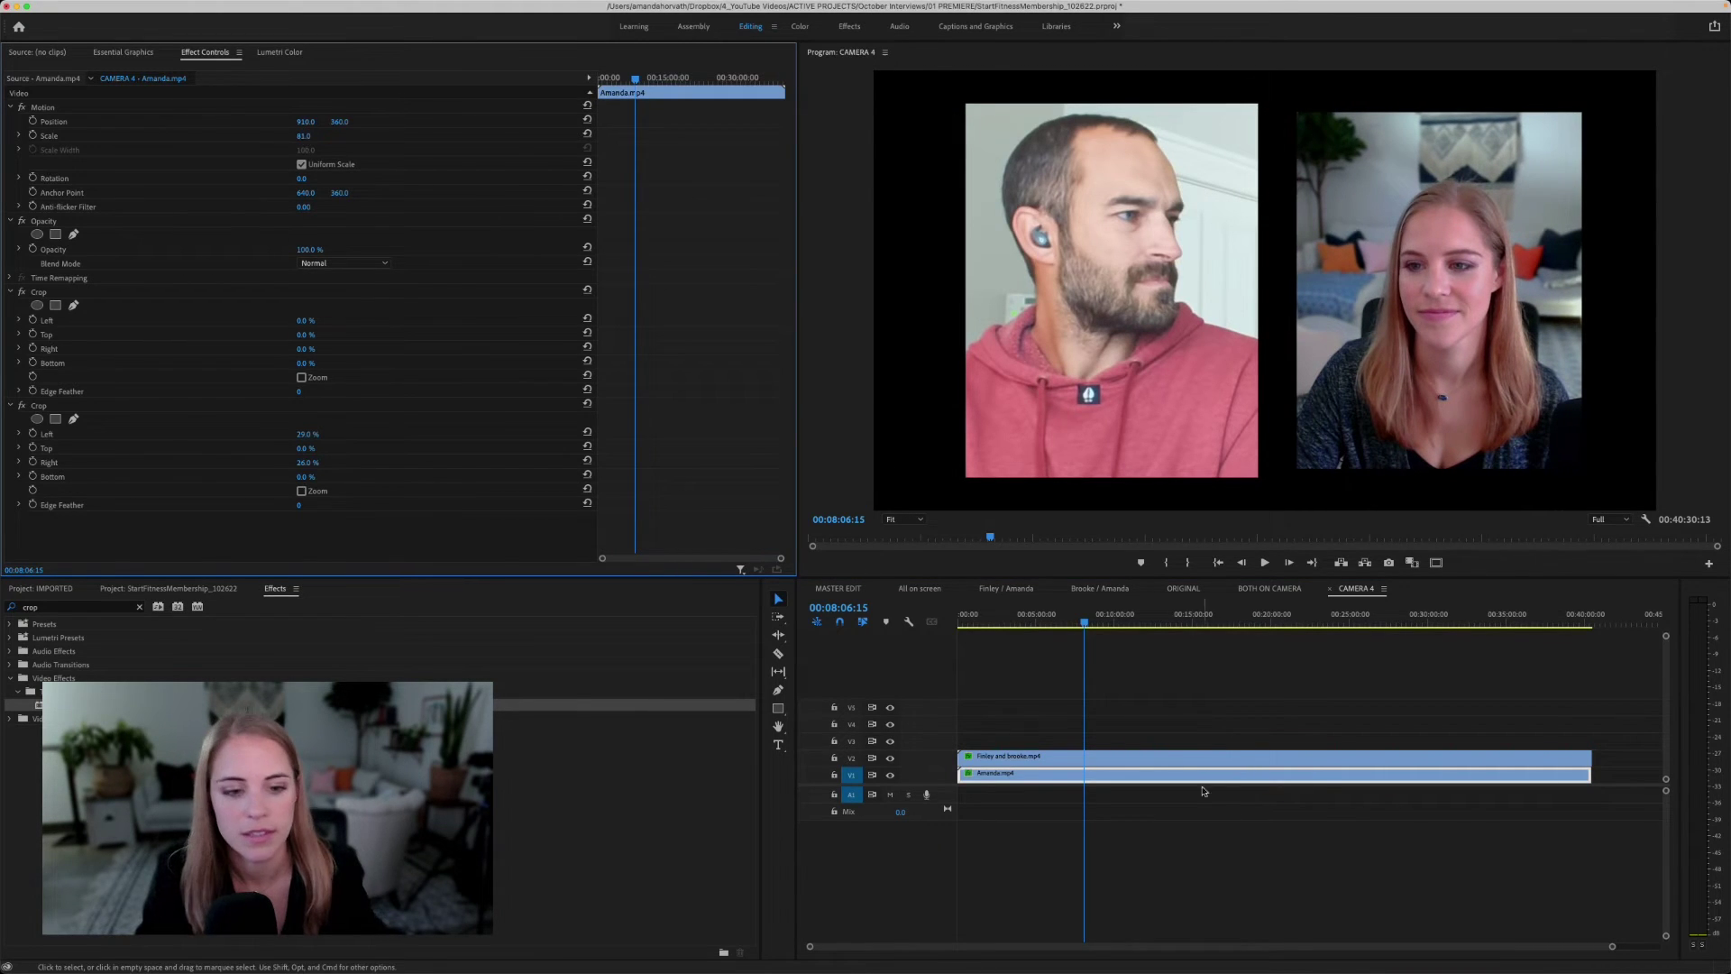
left_click(1163, 757)
left_click_drag(305, 136, 302, 136)
Step: Place the BLUE 2 matte on the bottom track and turn on Safe Margins
left_click(56, 587)
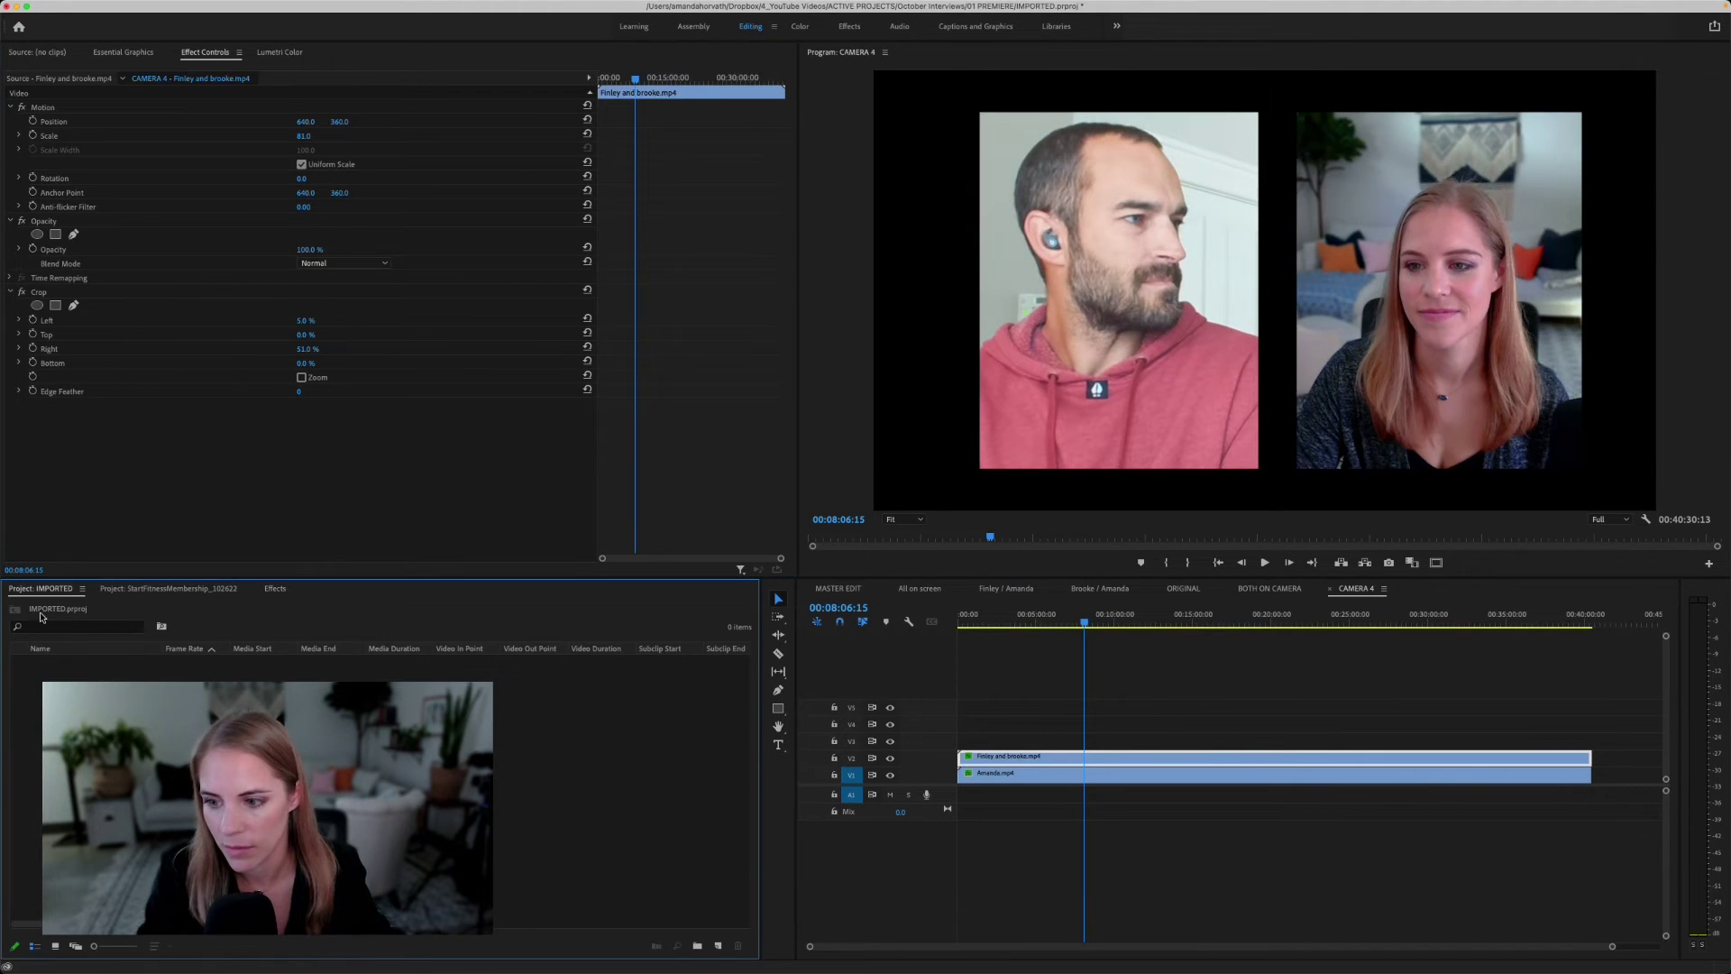
left_click(131, 587)
left_click_drag(518, 874, 1101, 773)
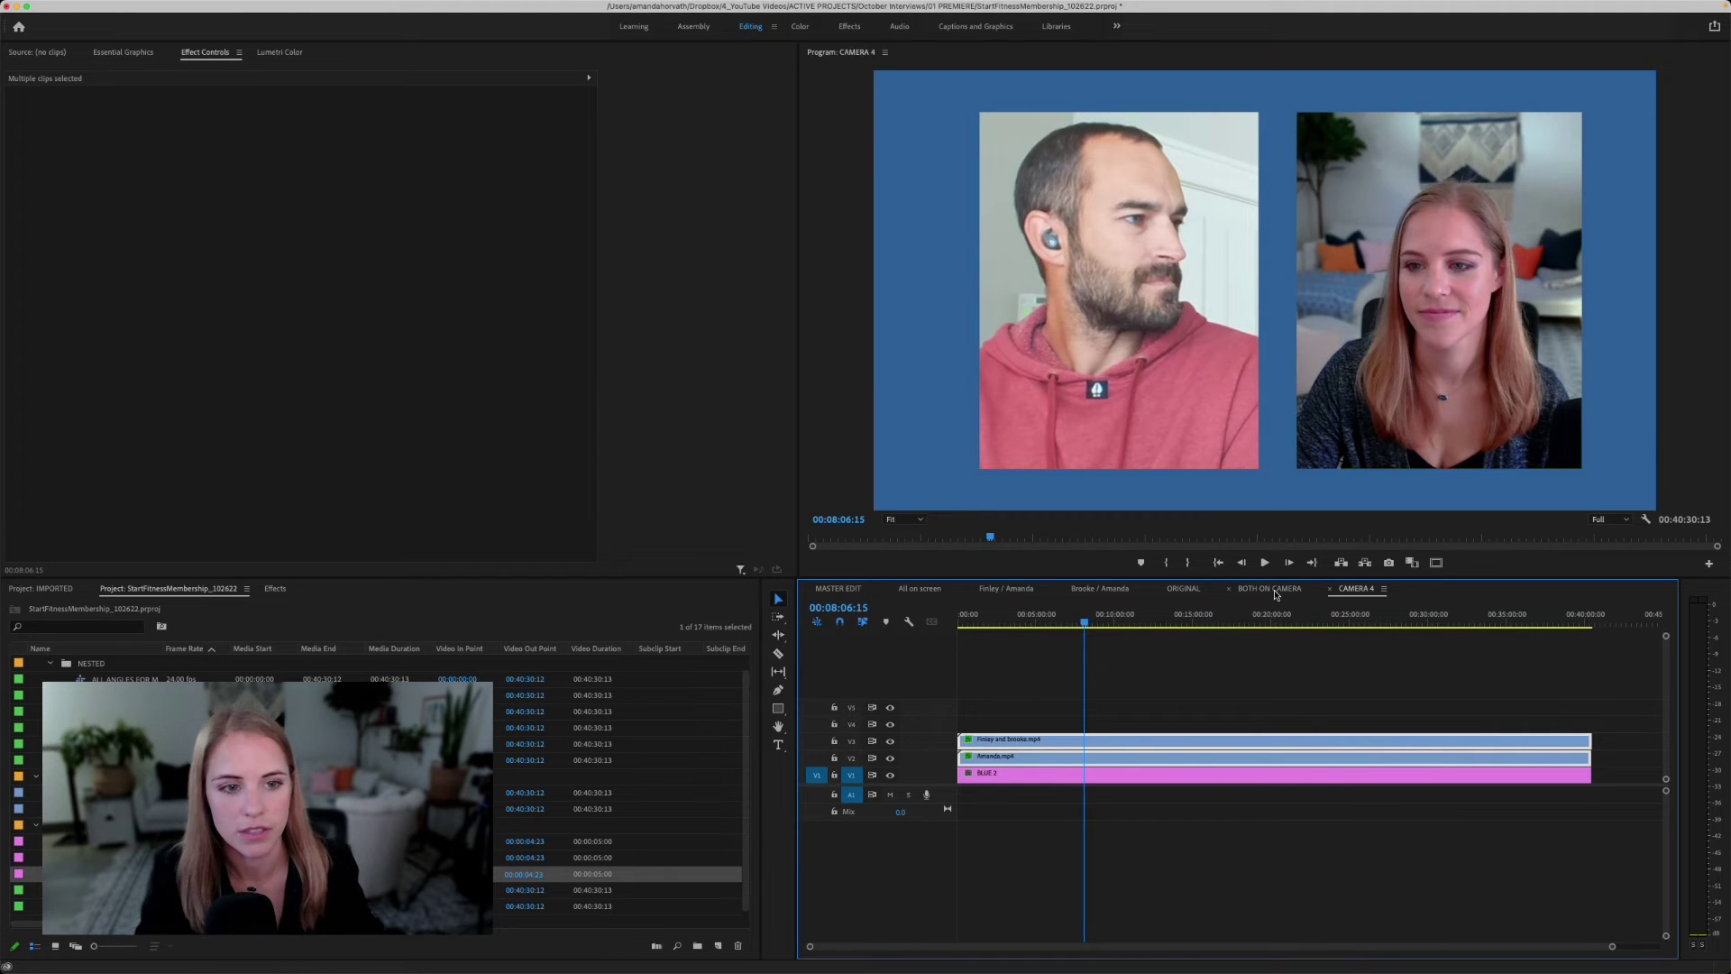
left_click(1436, 562)
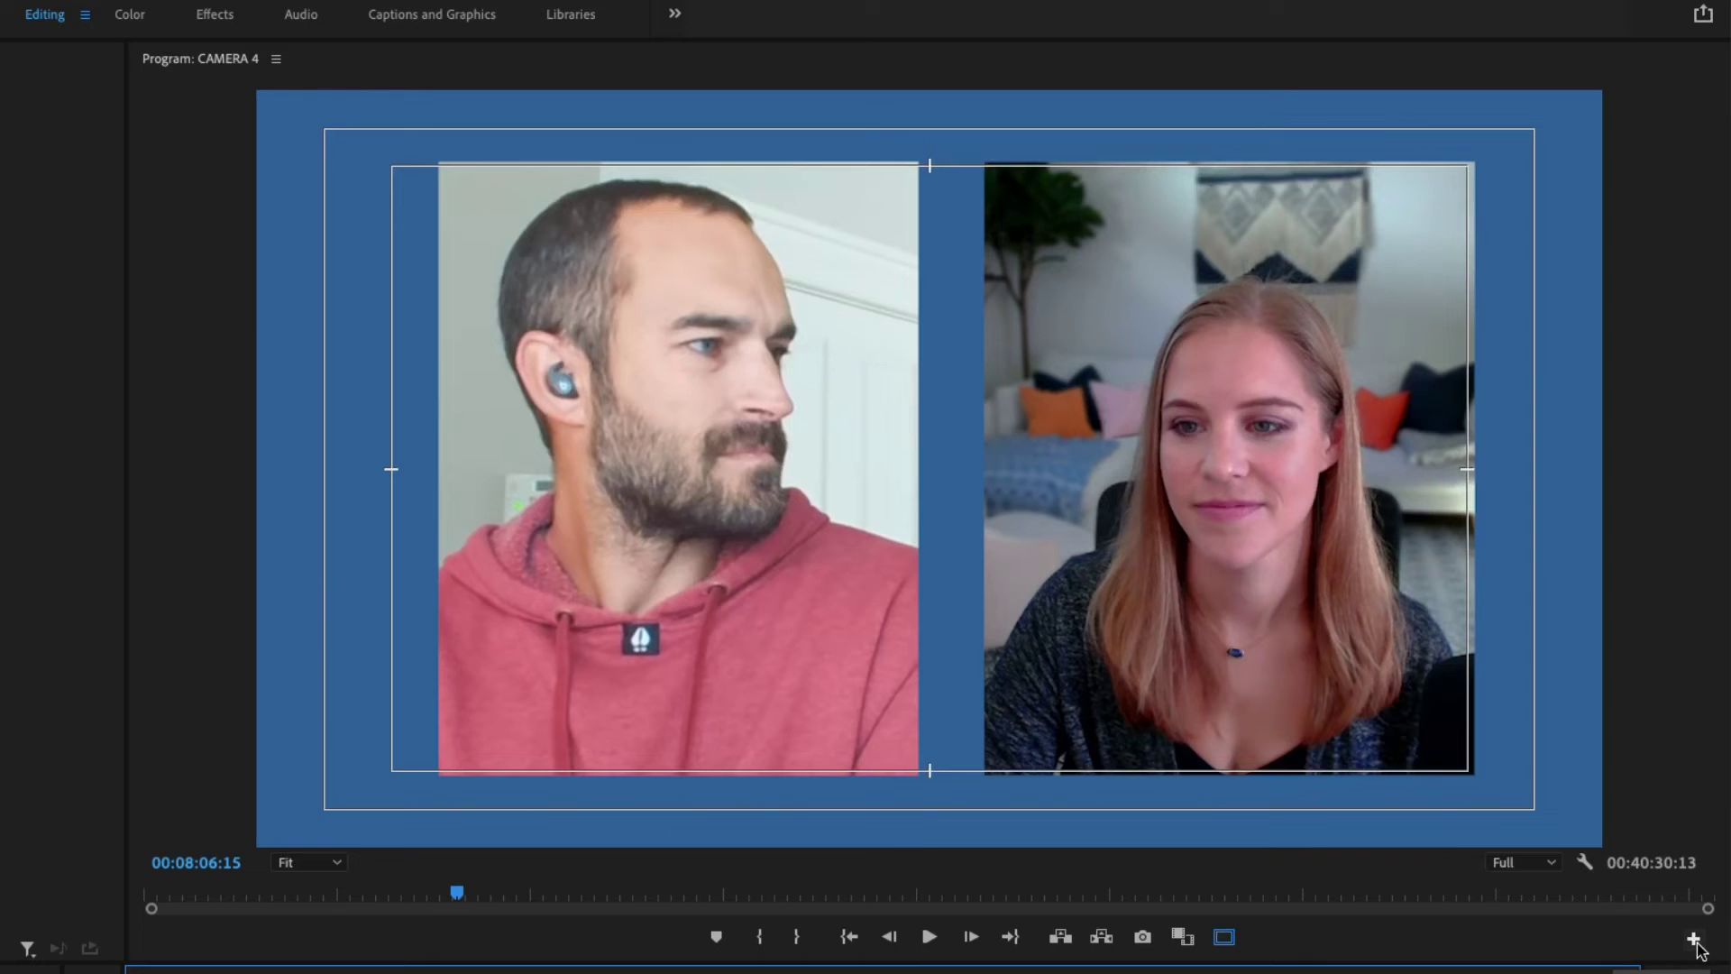
Step: Add the Multi-Camera Record On/Off Toggle to the Program monitor's button bar
left_click(1693, 939)
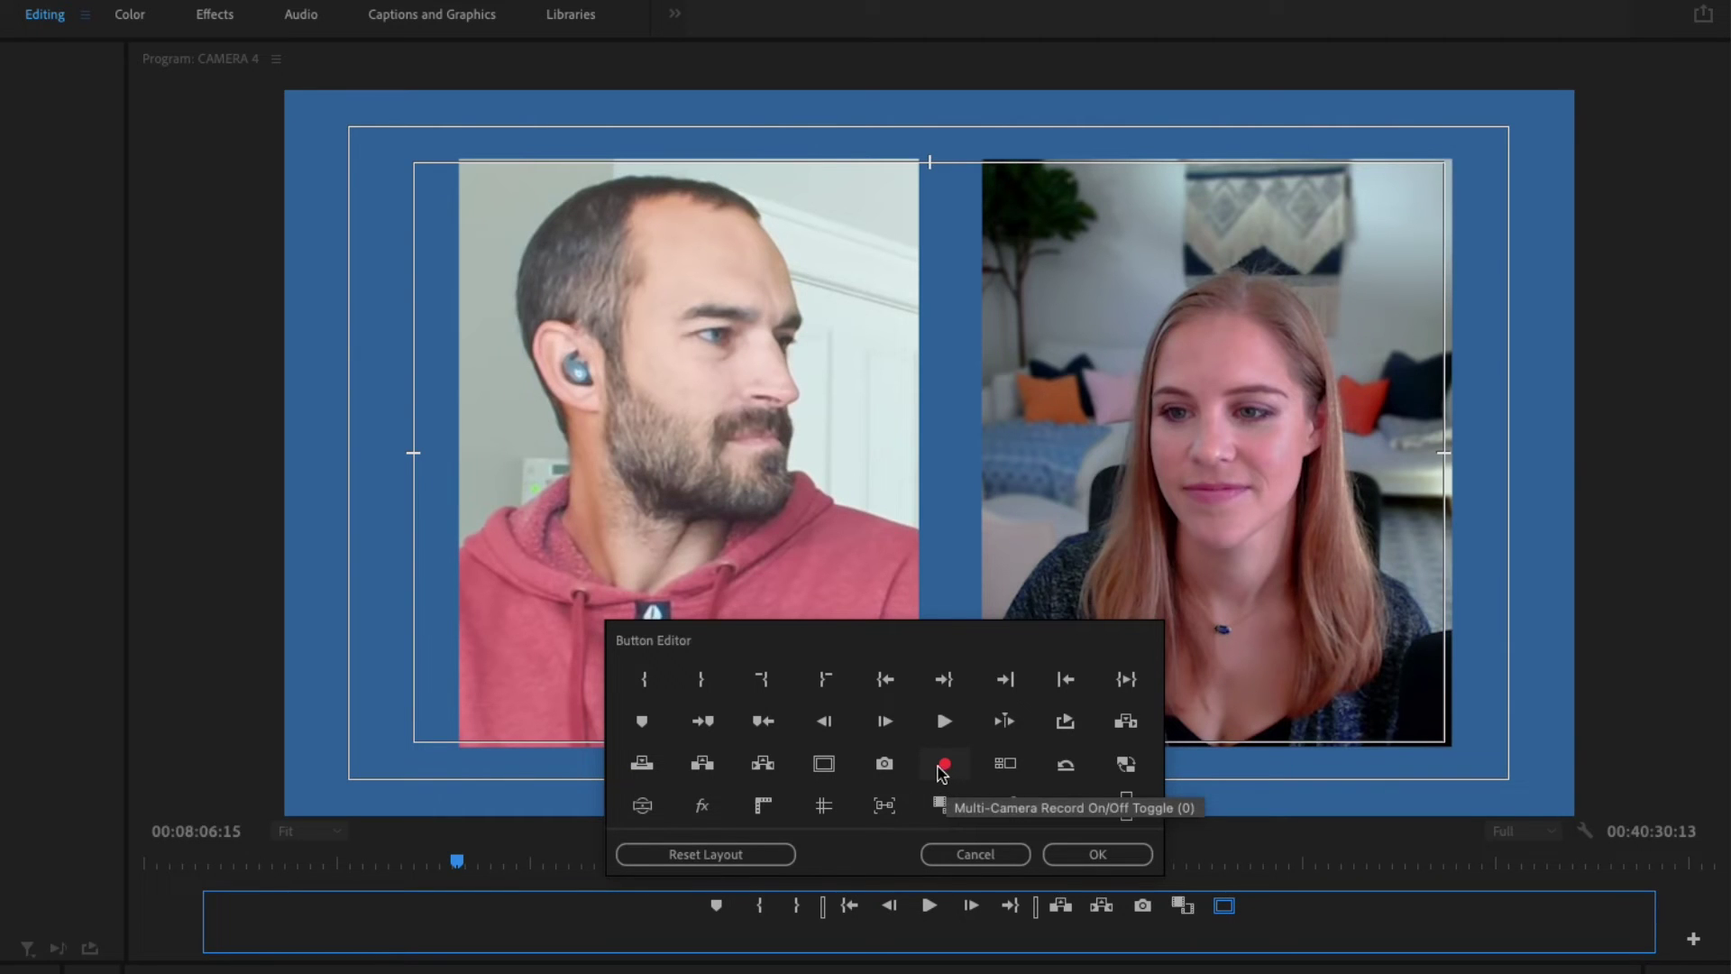
left_click(1035, 801)
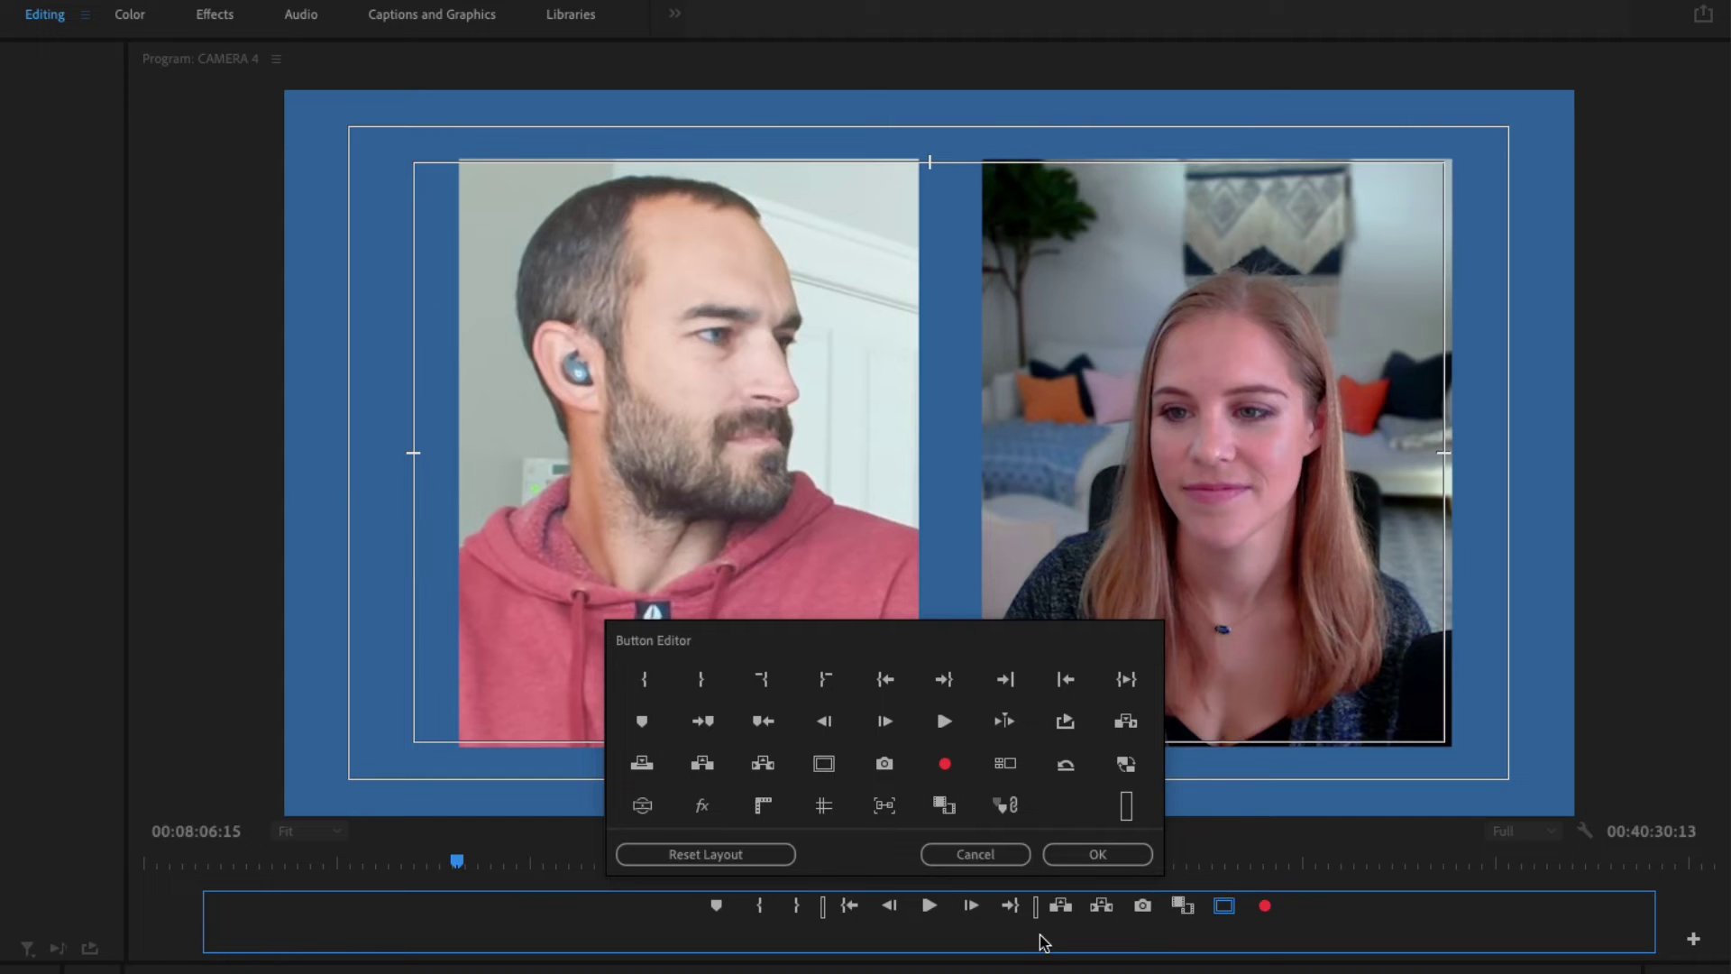
left_click(1079, 854)
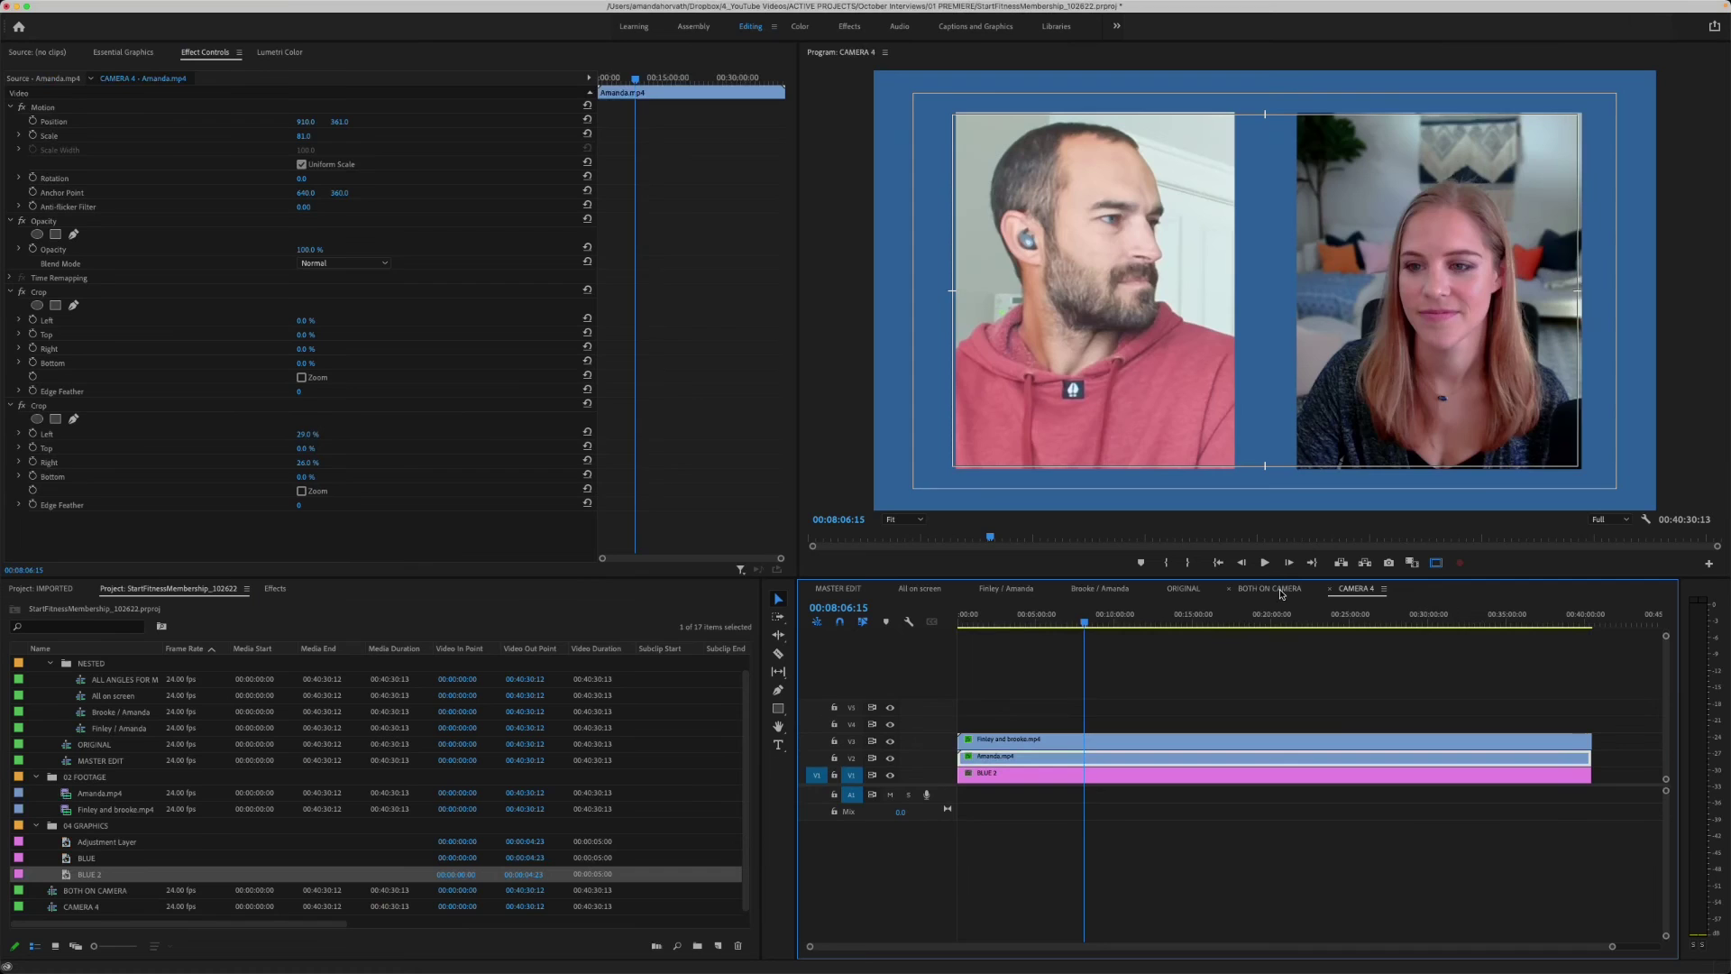
Step: Select all four tracks' clips in ORIGINAL and nest them as MULTI CAM
left_click(1270, 588)
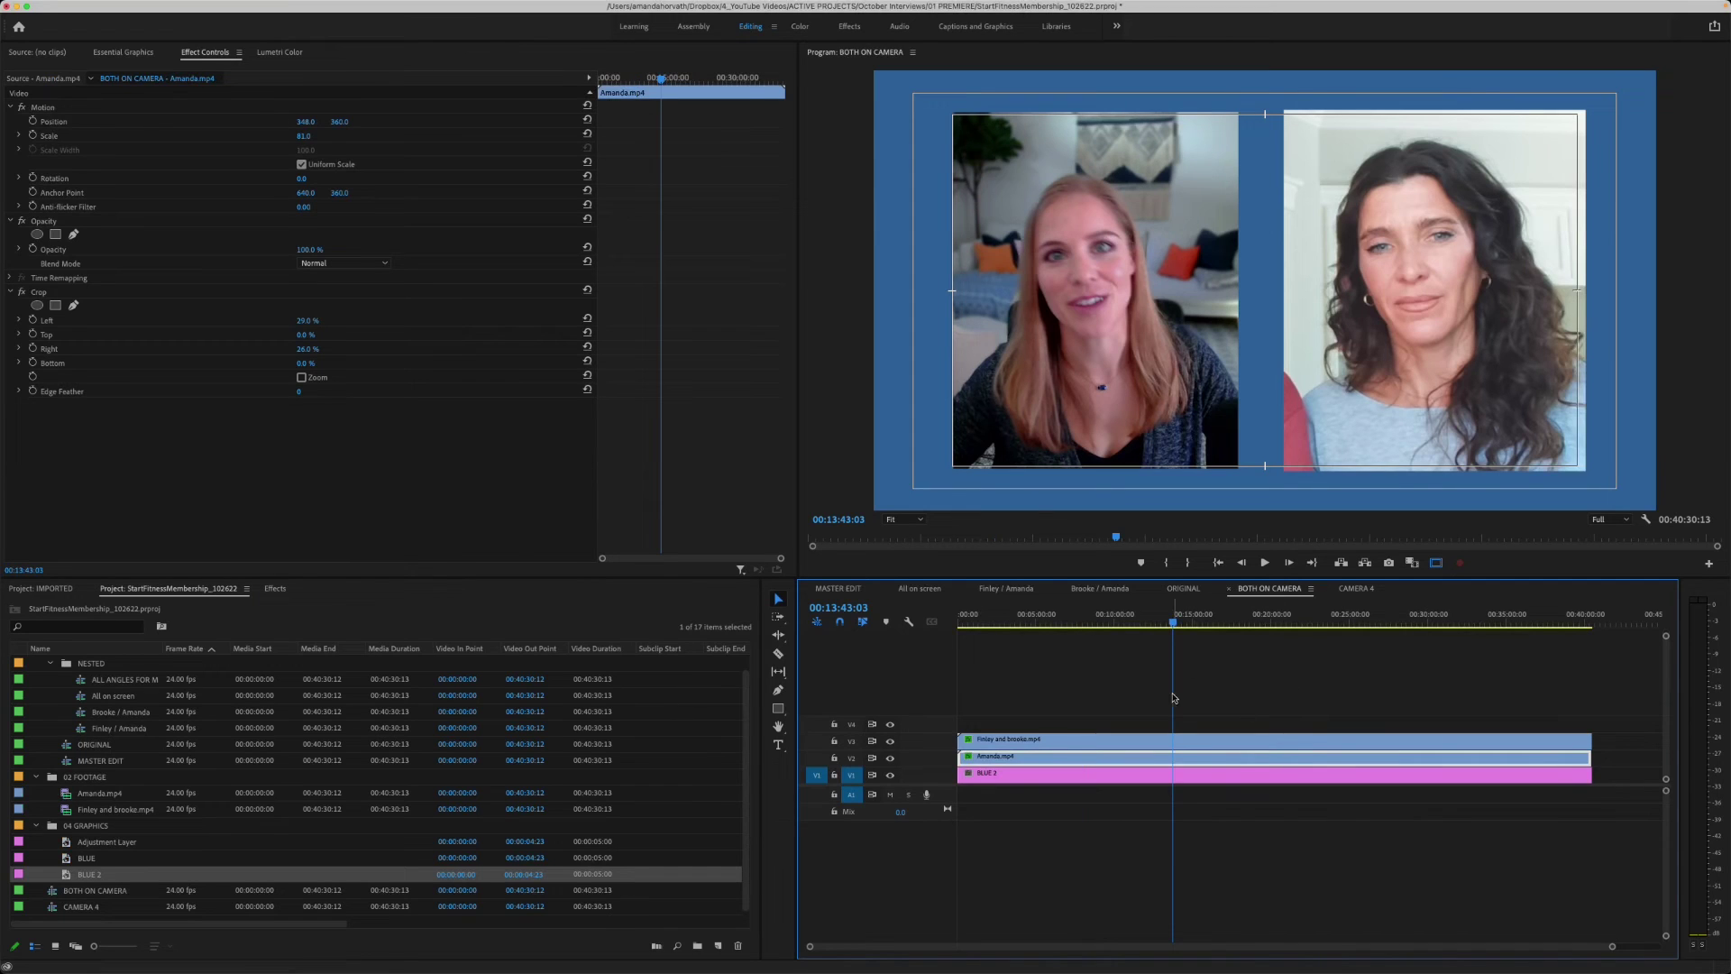
left_click(1184, 590)
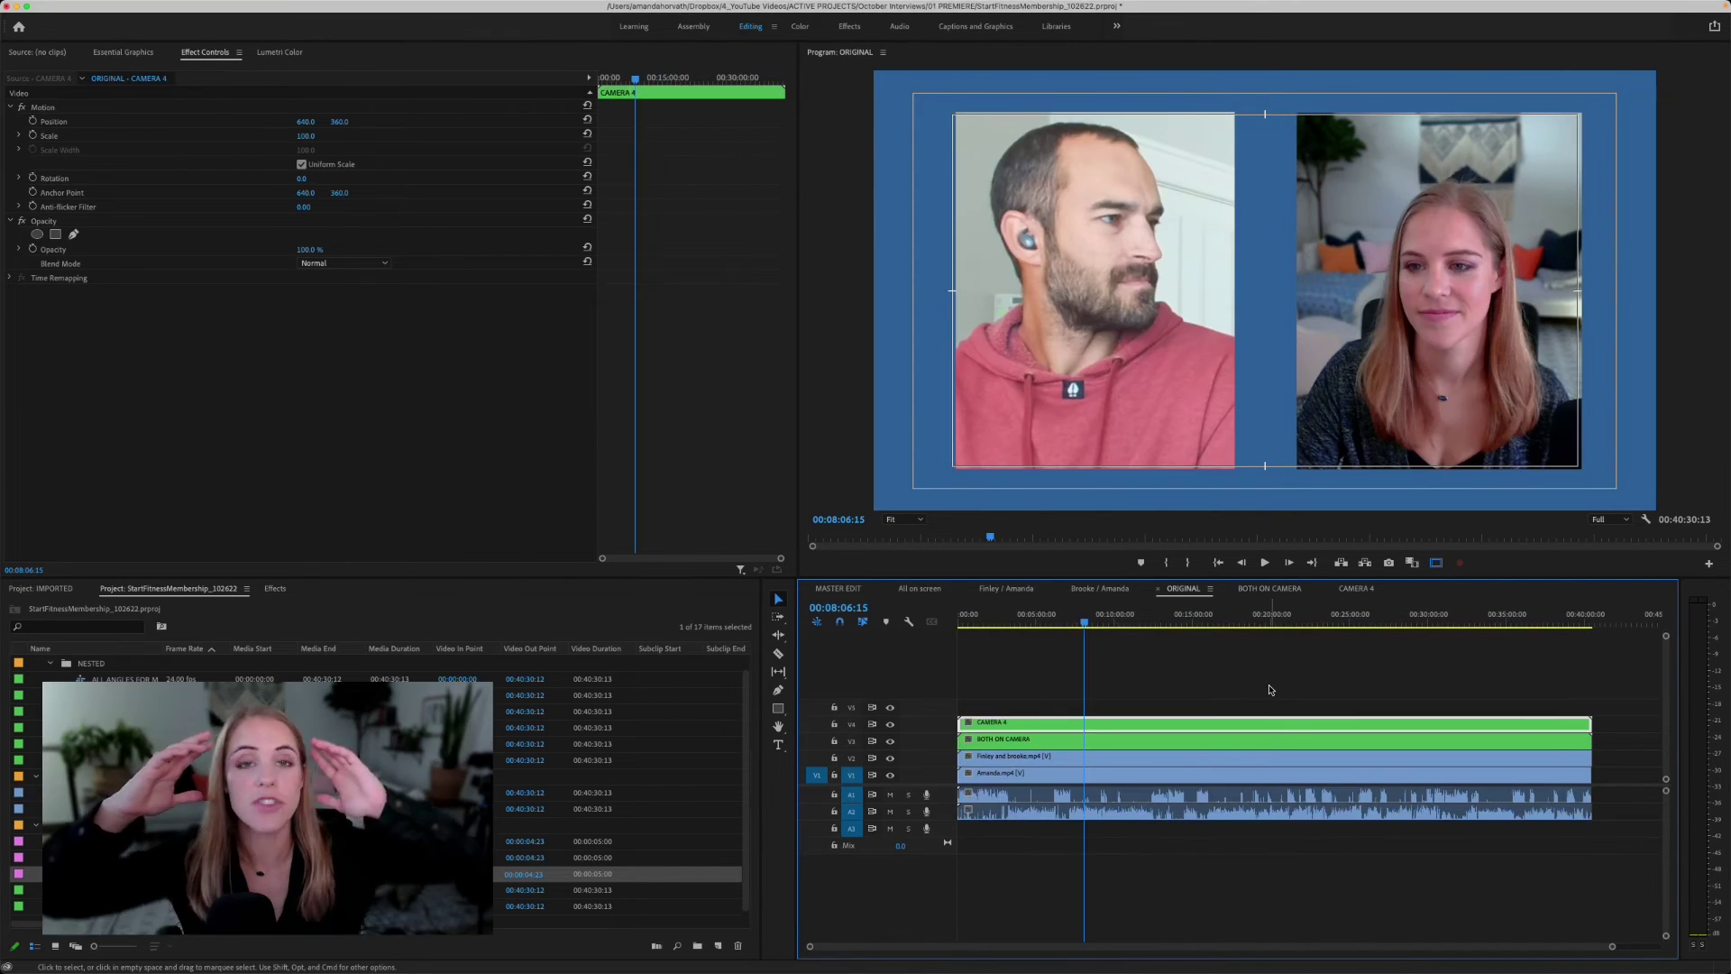
left_click_drag(1269, 690, 1095, 671)
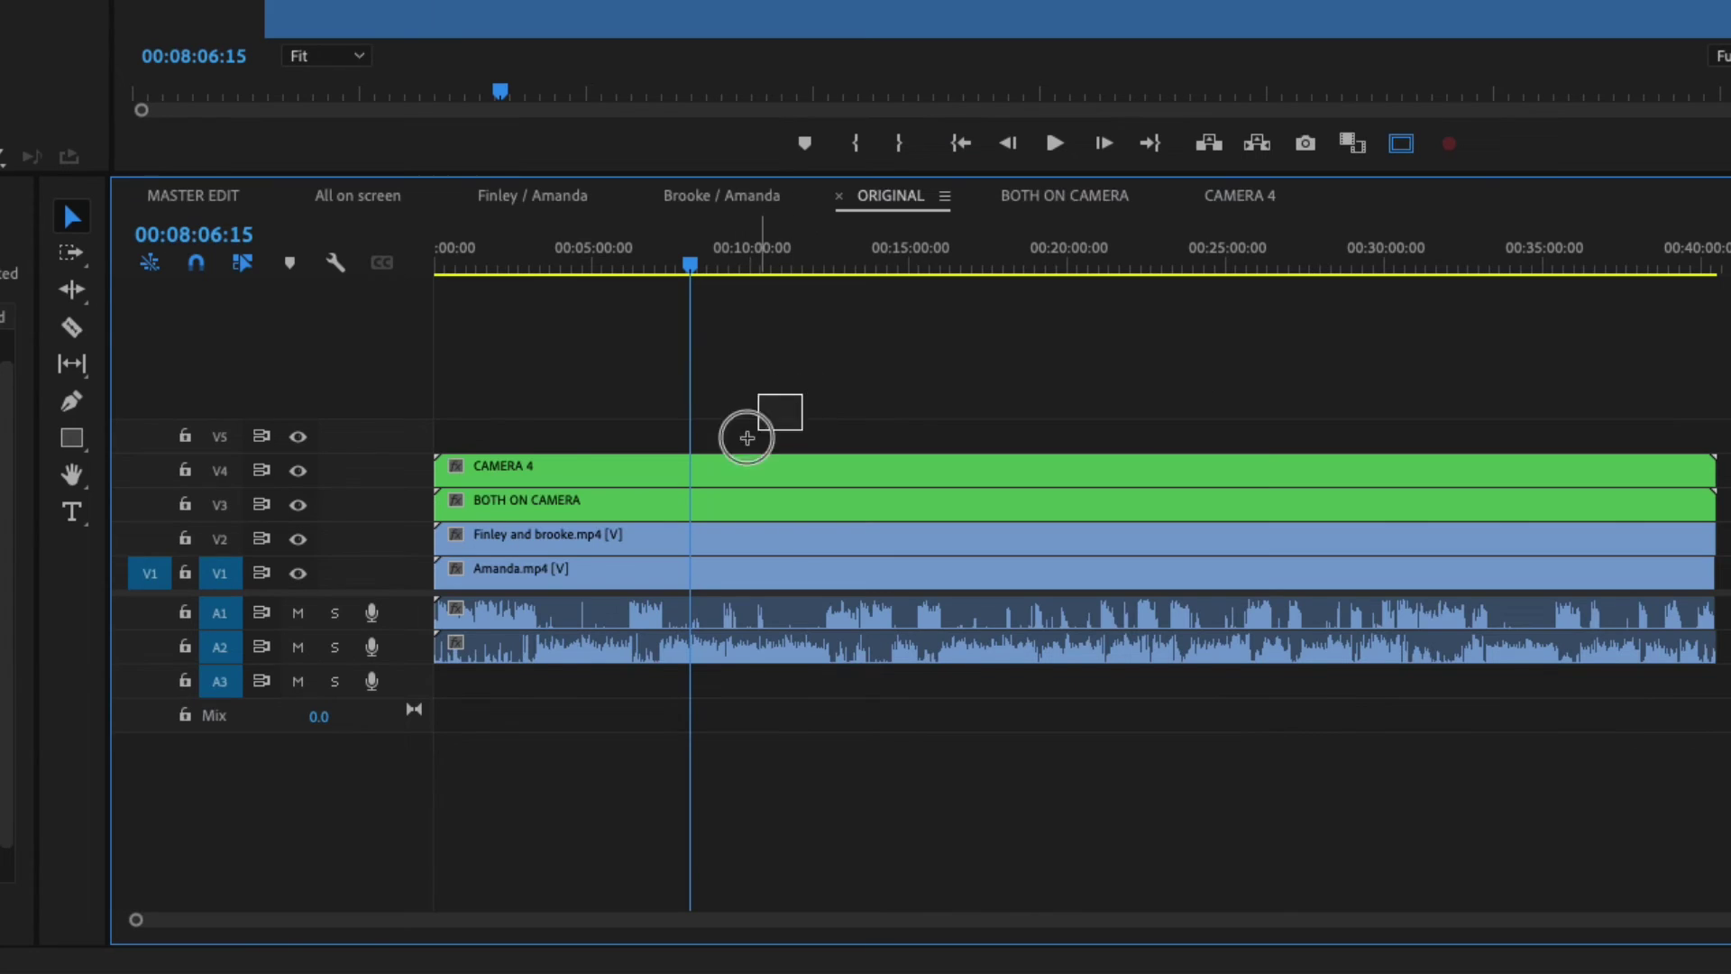
left_click_drag(747, 439, 560, 565)
right_click(642, 501)
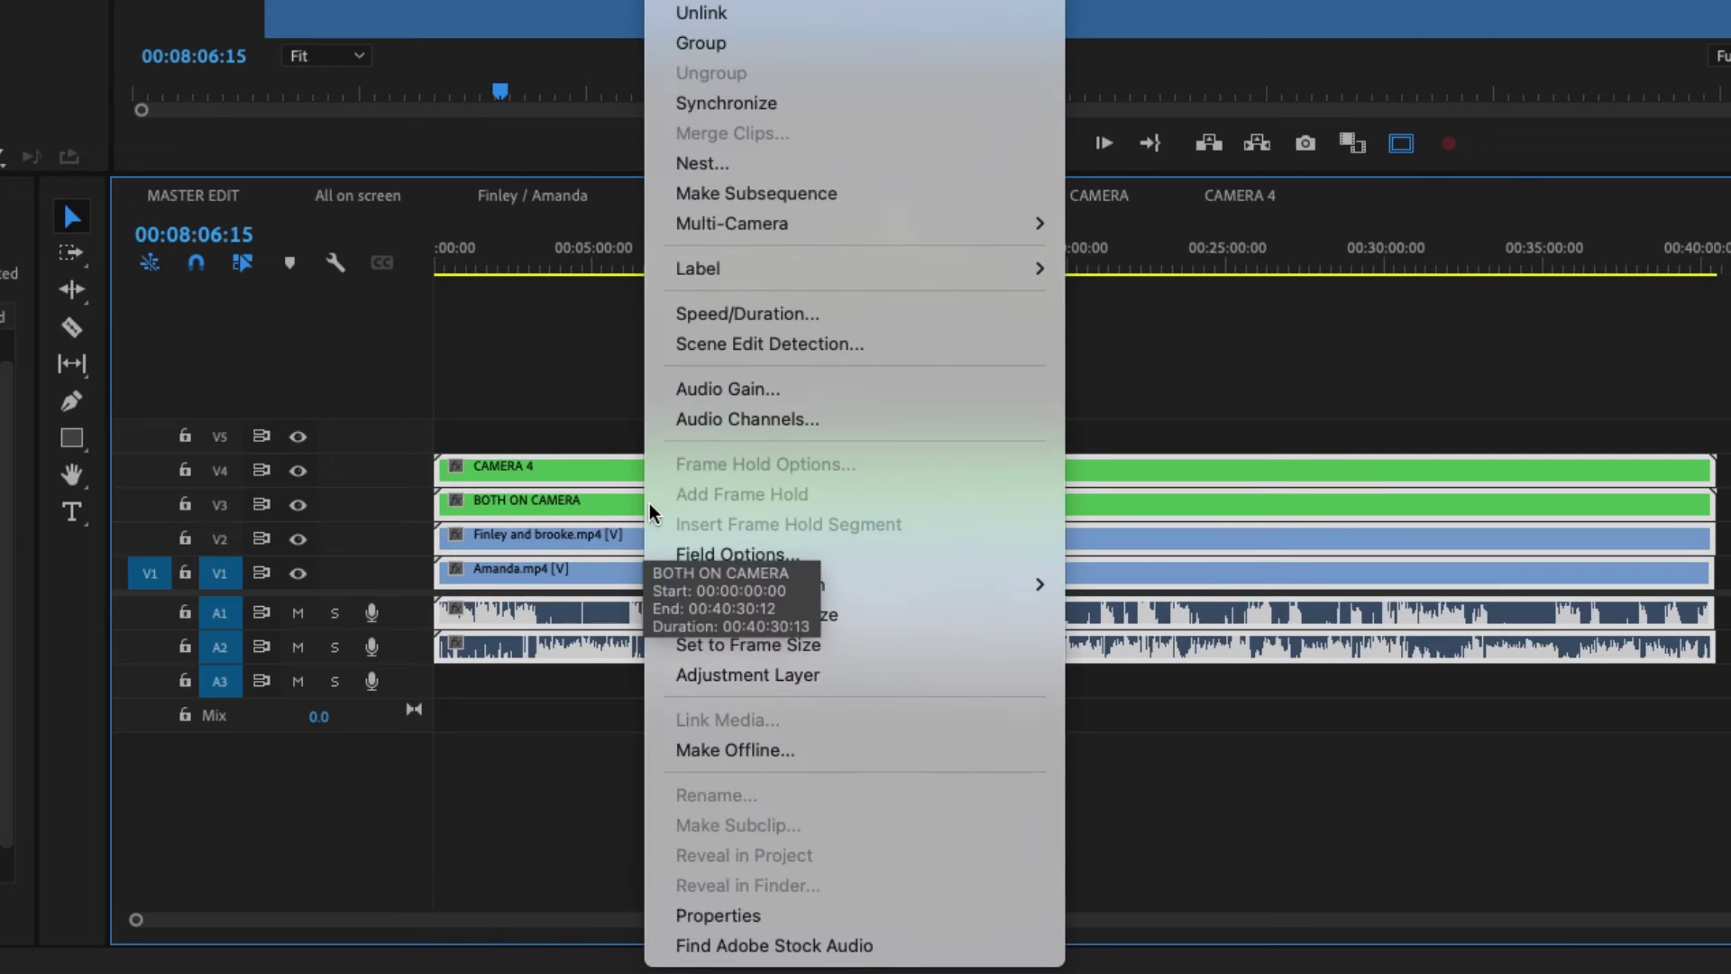
left_click(763, 163)
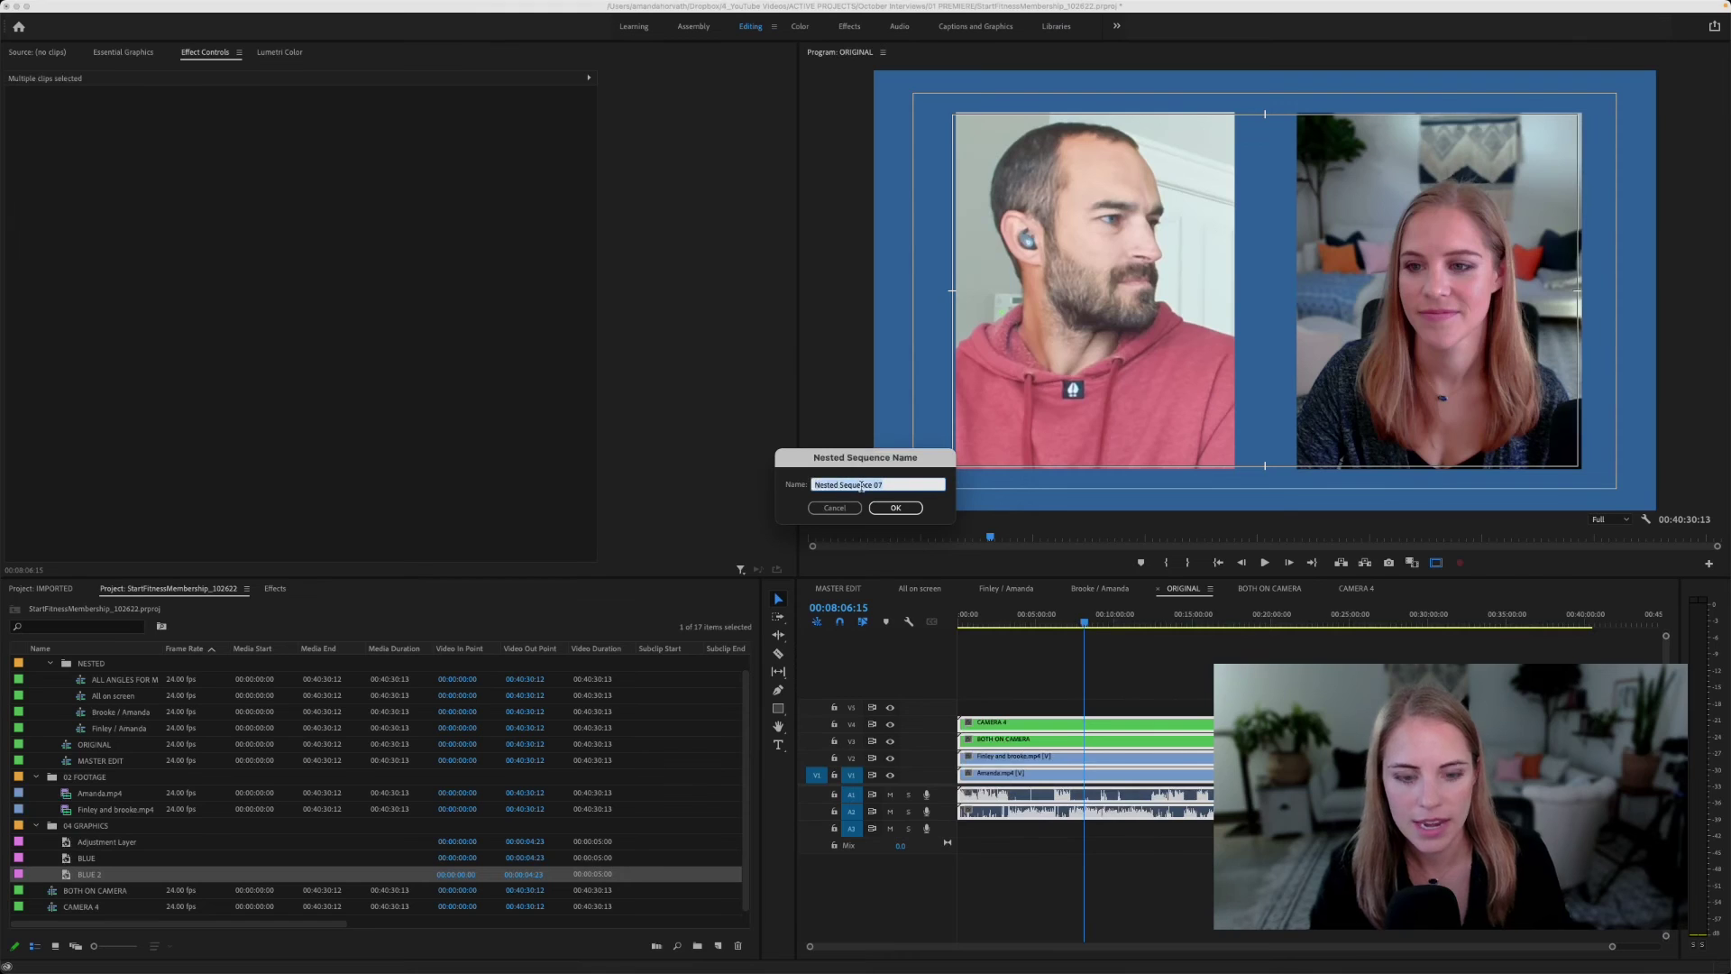
type("MULT")
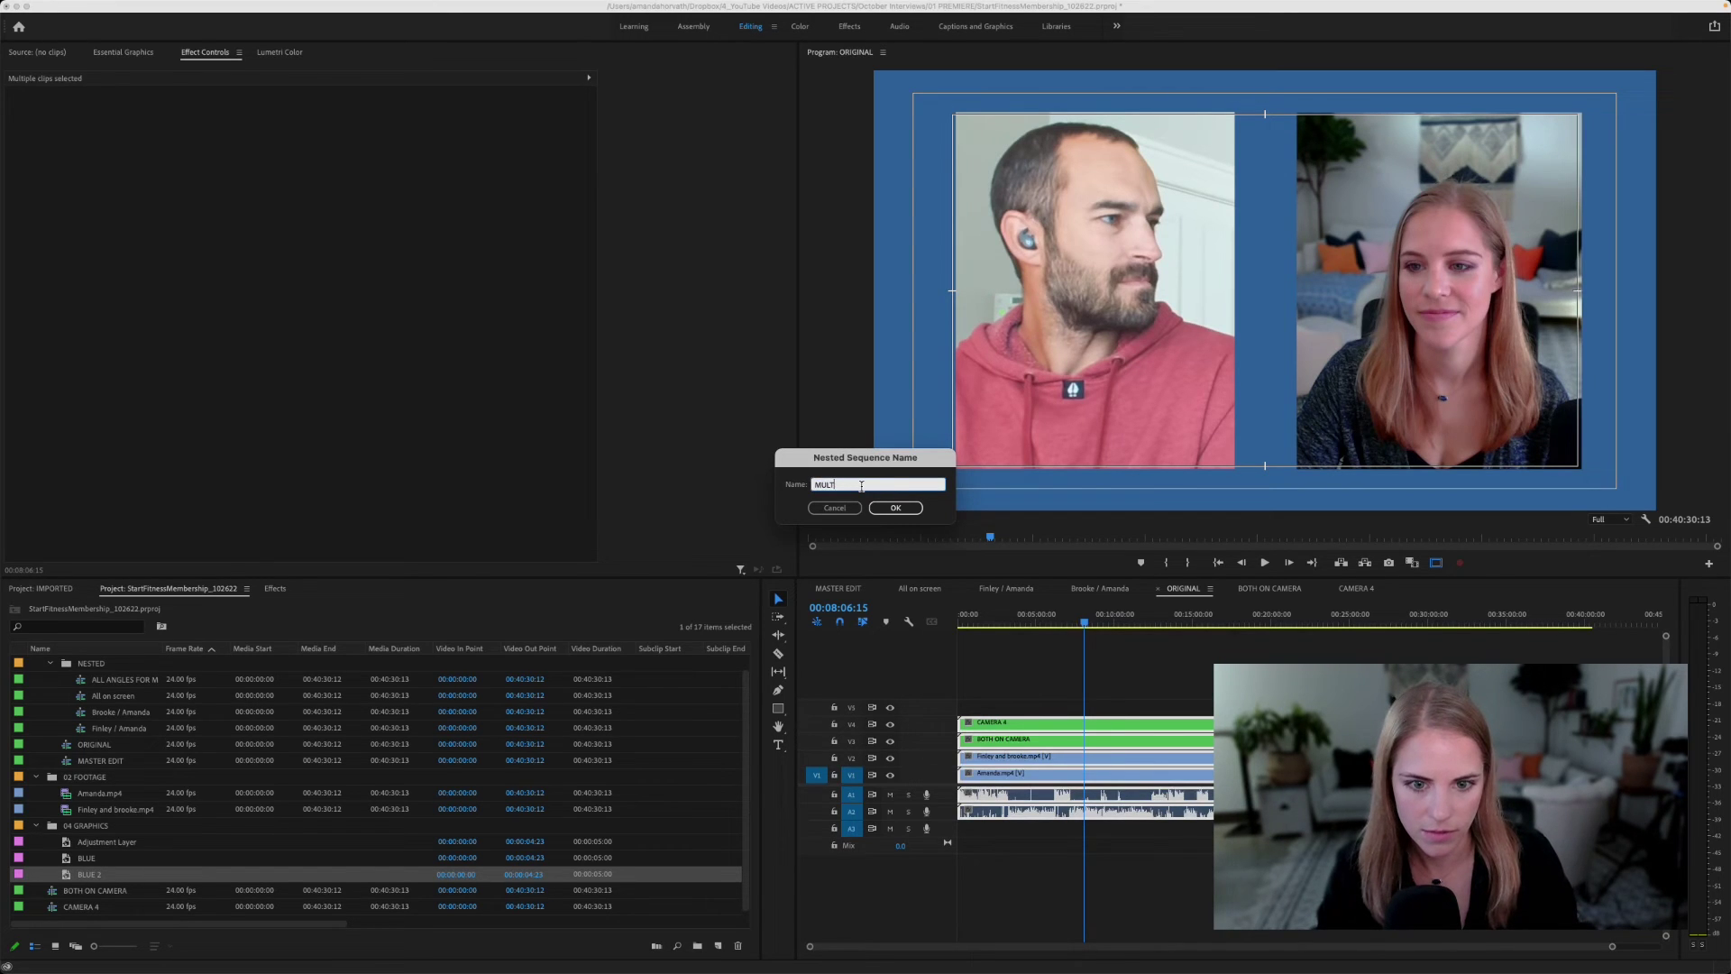
type("I CAM")
key("Return")
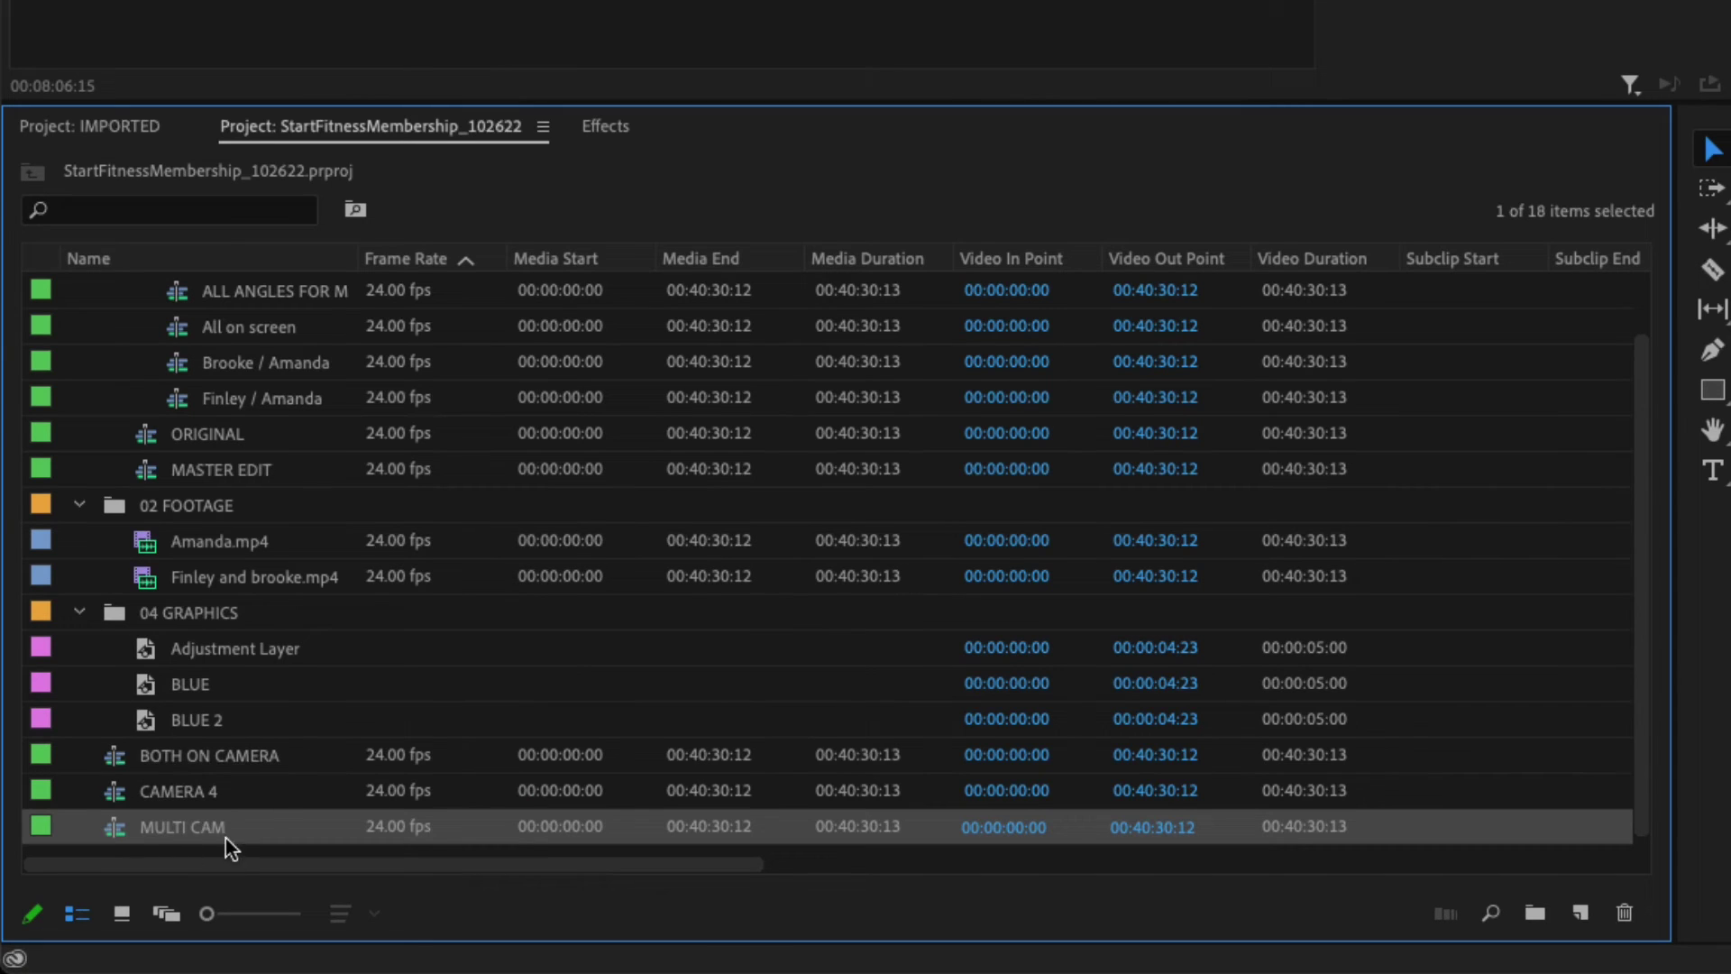
Step: Select the BOTH ON CAMERA, CAMERA 4 and MULTI CAM sequences in the project panel
scroll(227, 815, "up", 1)
scroll(207, 784, "down", 1)
left_click(135, 756)
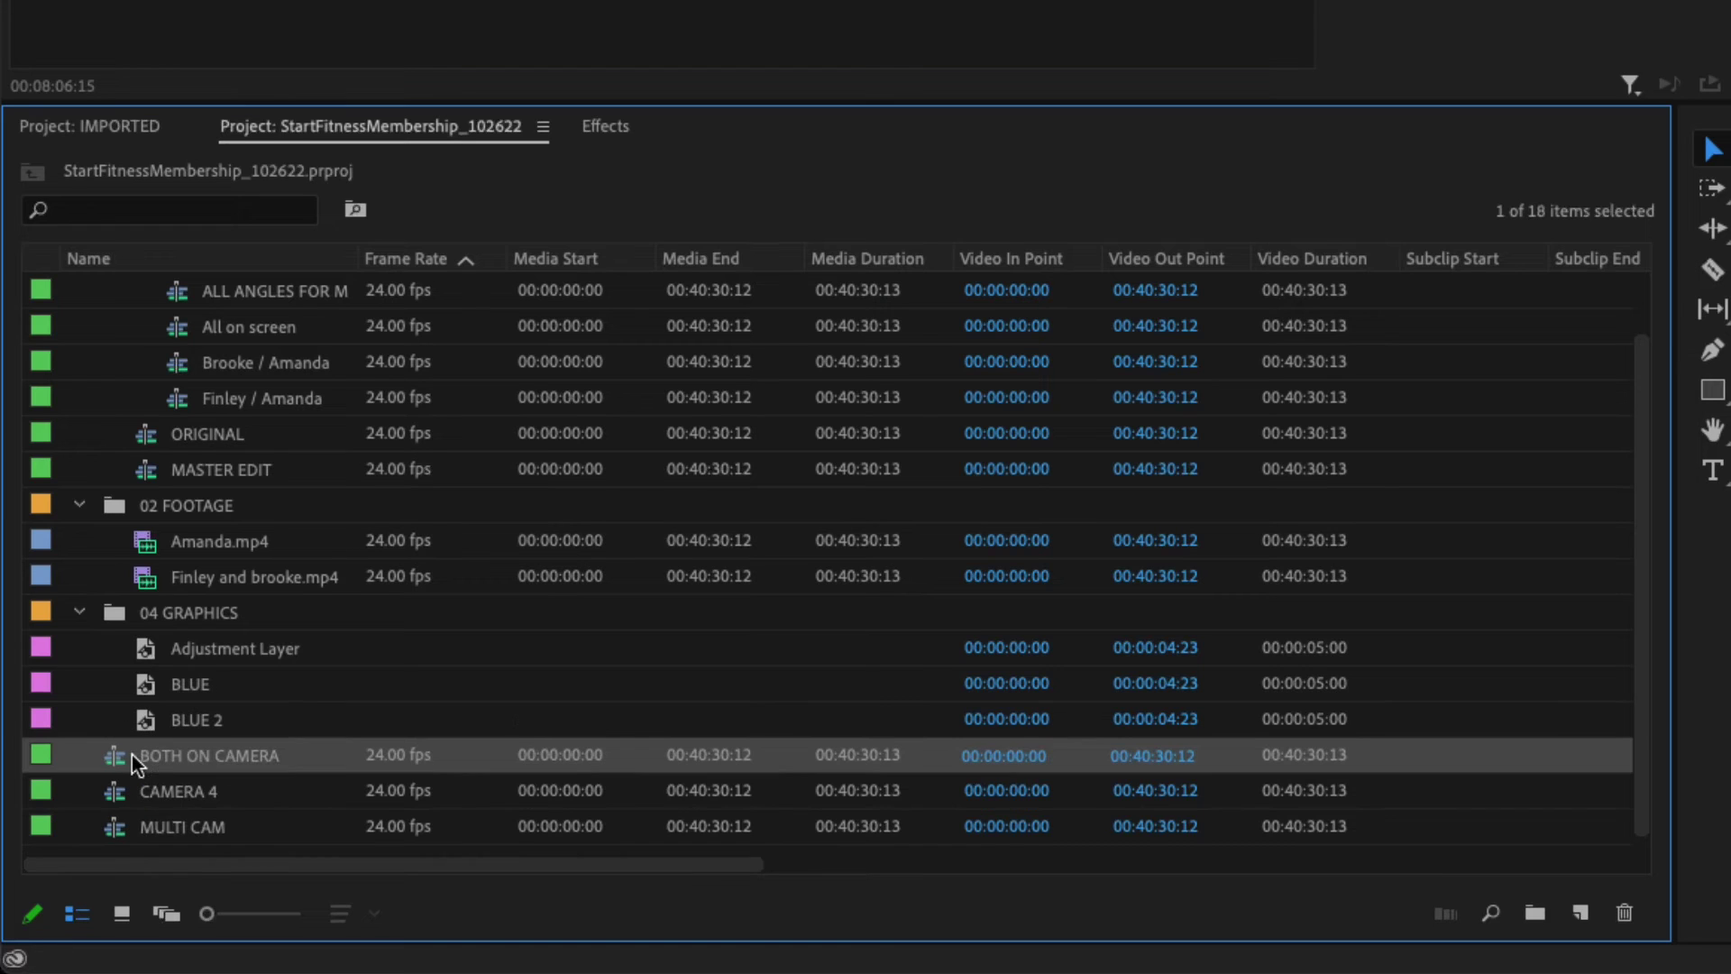
left_click(199, 828, "shift")
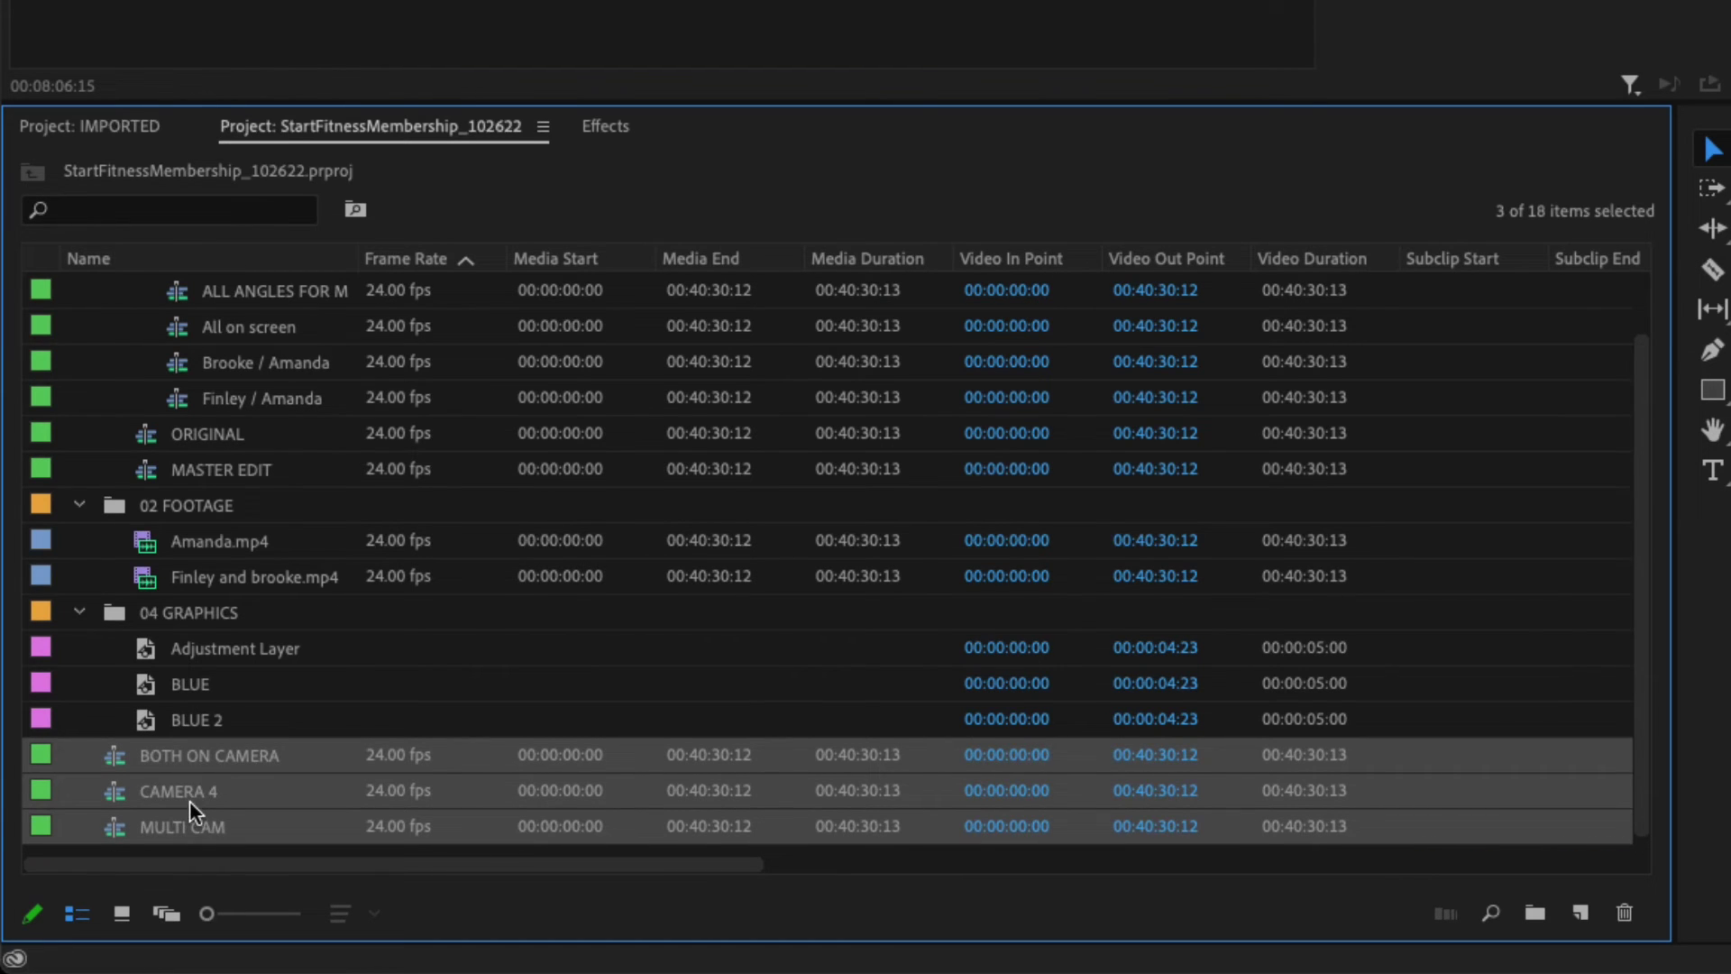
scroll(189, 800, "up", 1)
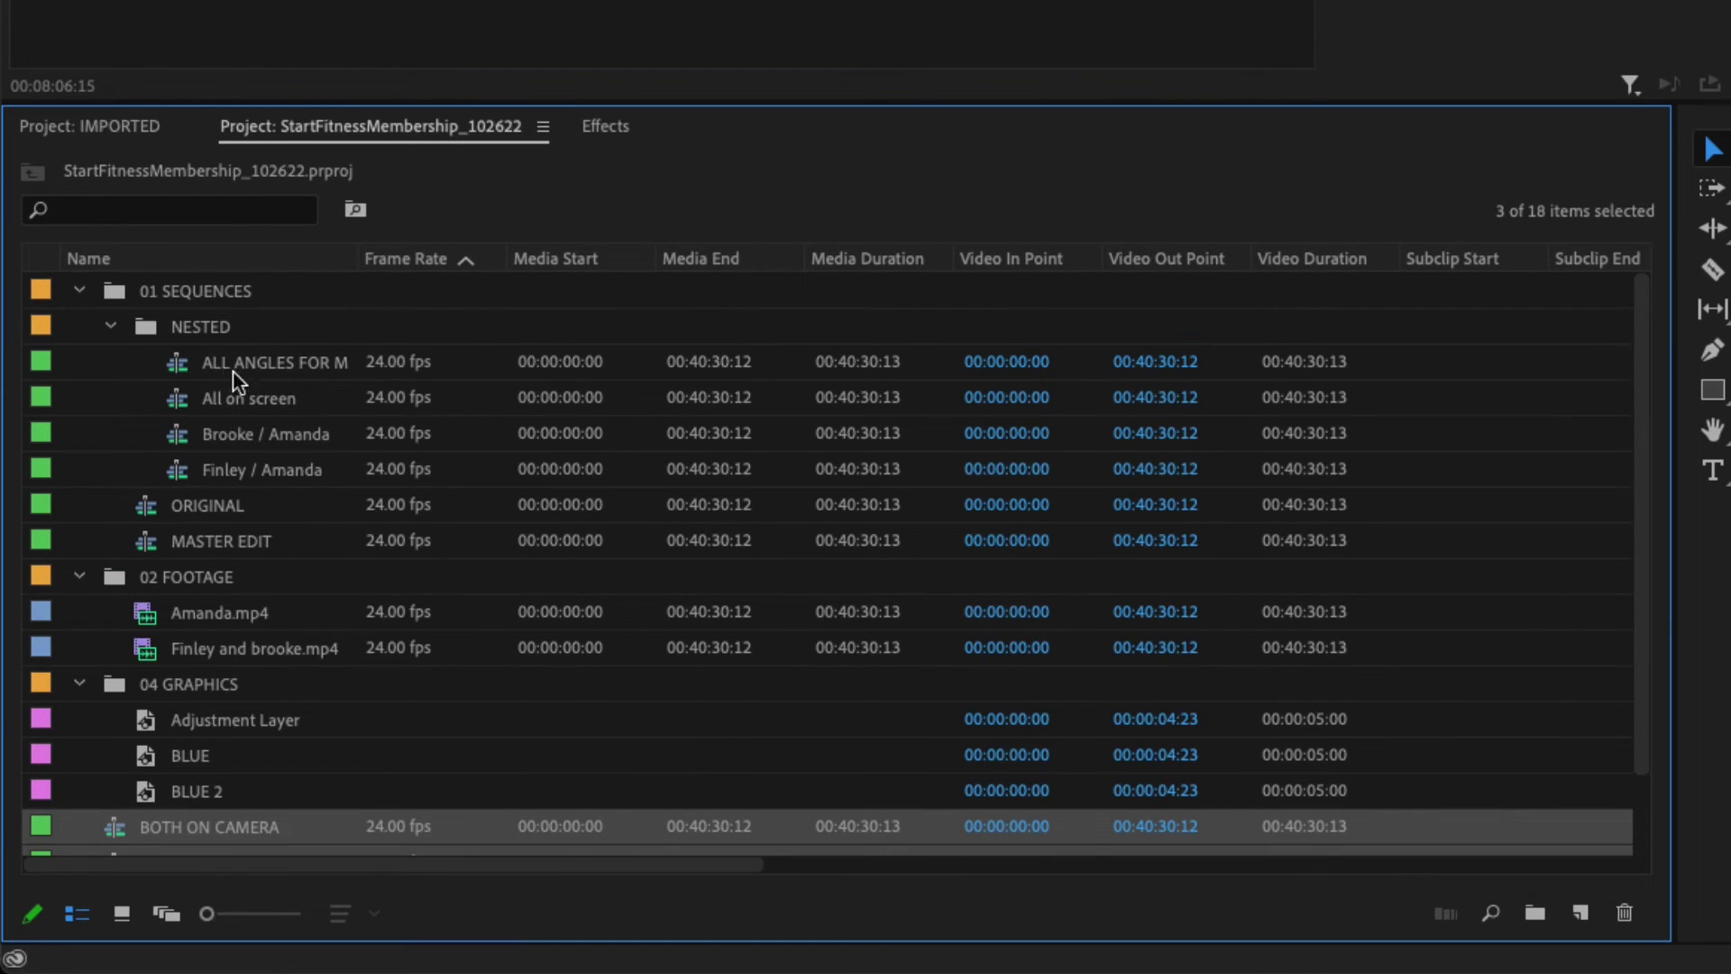
Step: Collapse NESTED and create a new bin named NESTED 2 inside 01 SEQUENCES
left_click(109, 328)
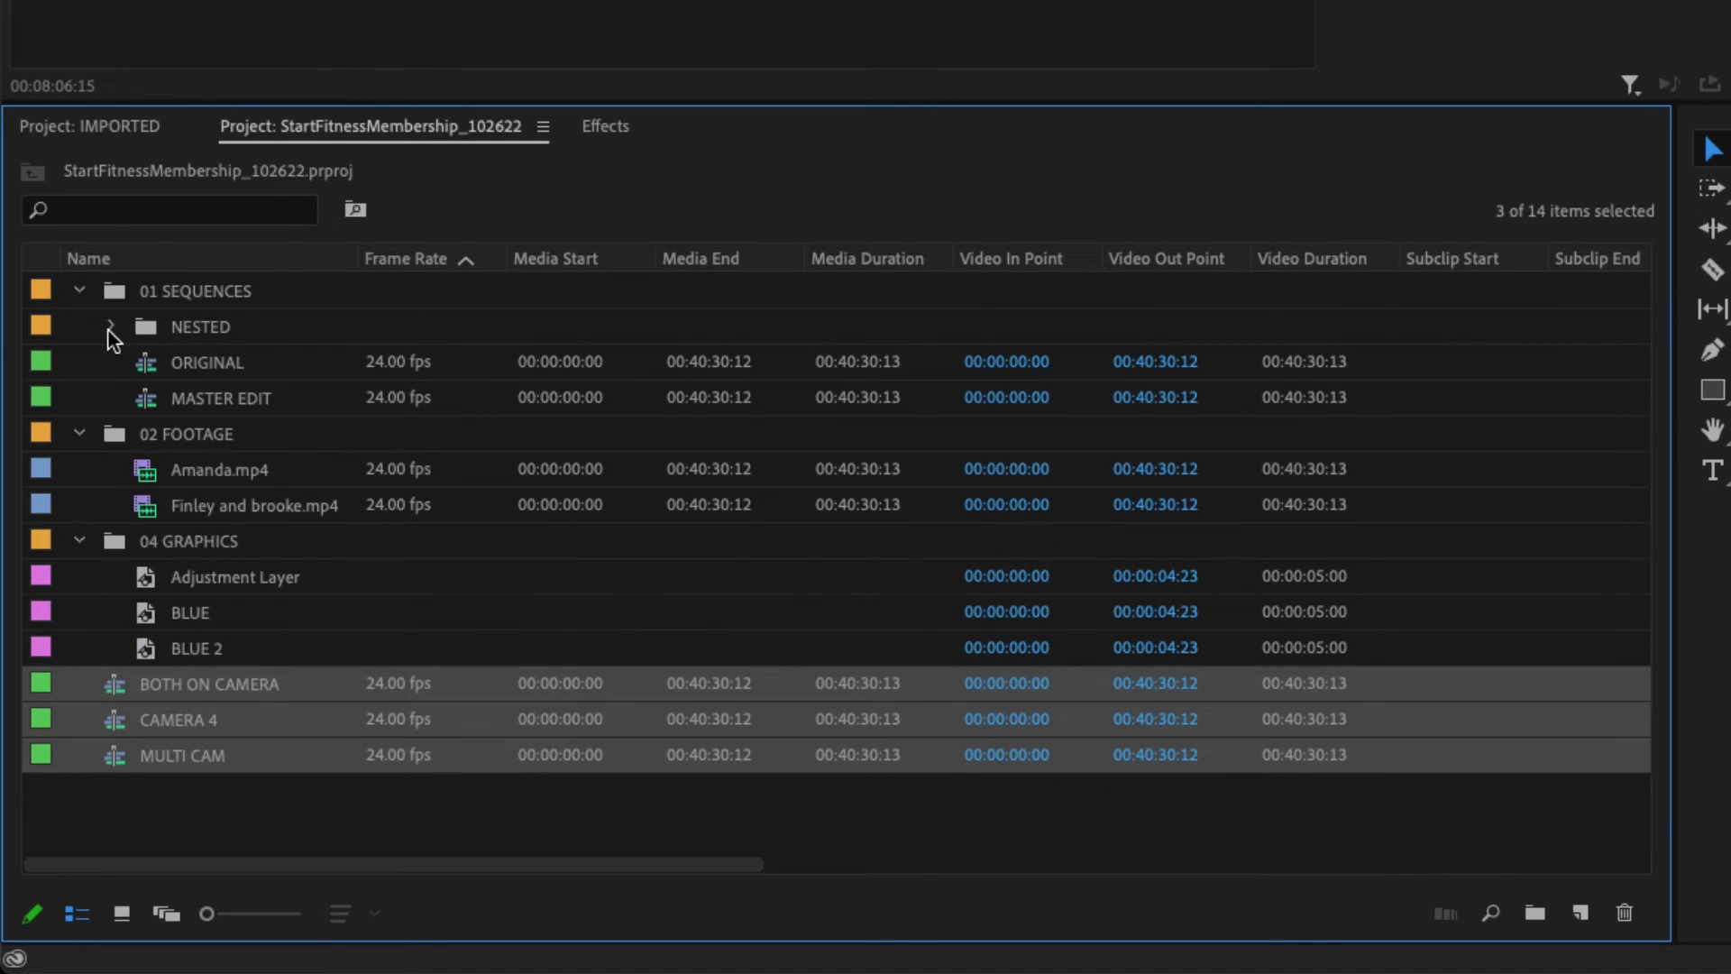
left_click(201, 283)
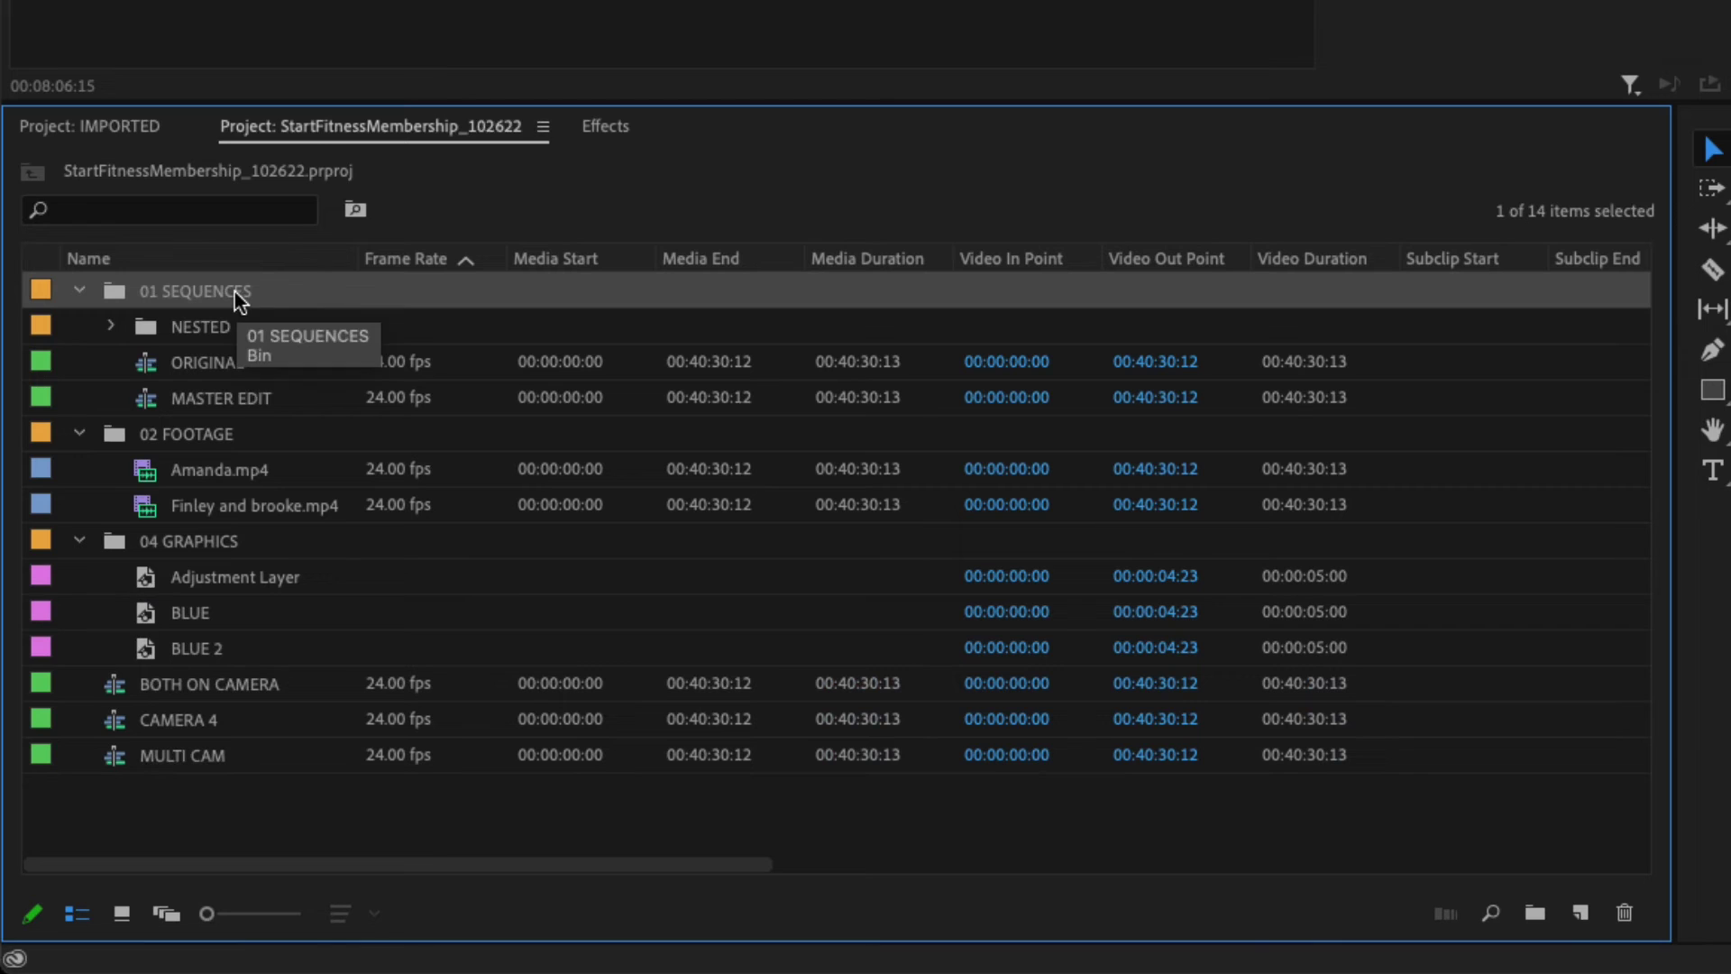
key("ctrl+b")
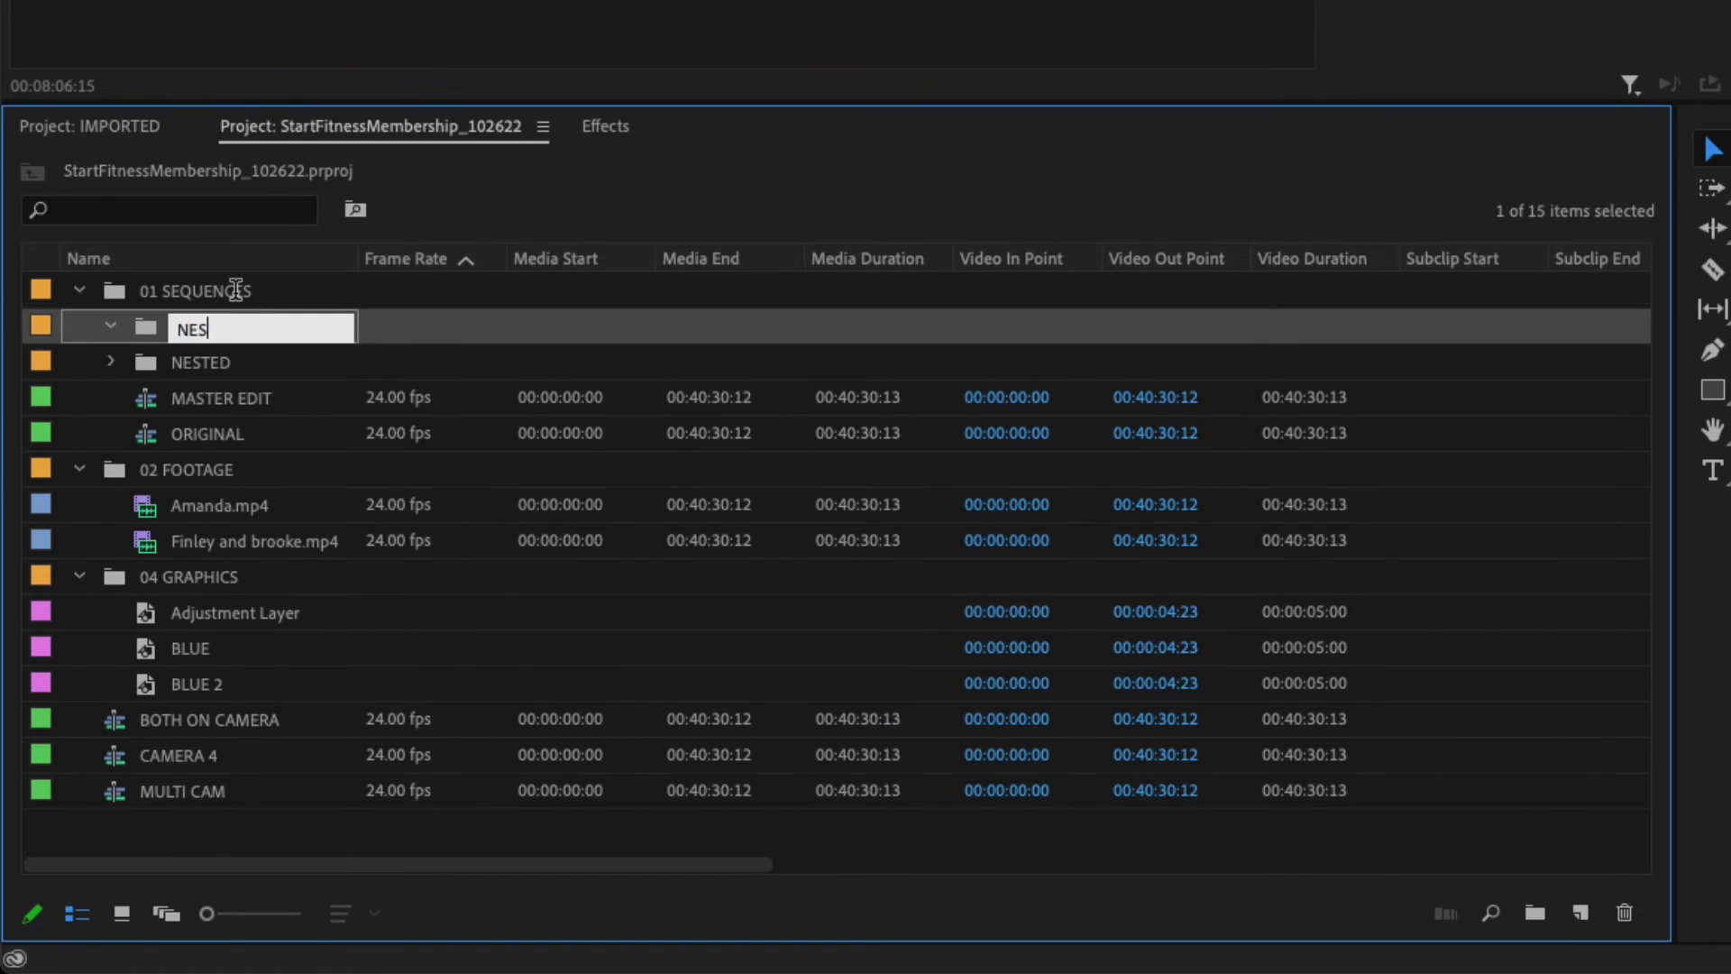
type("NESTED 2")
key("Tab")
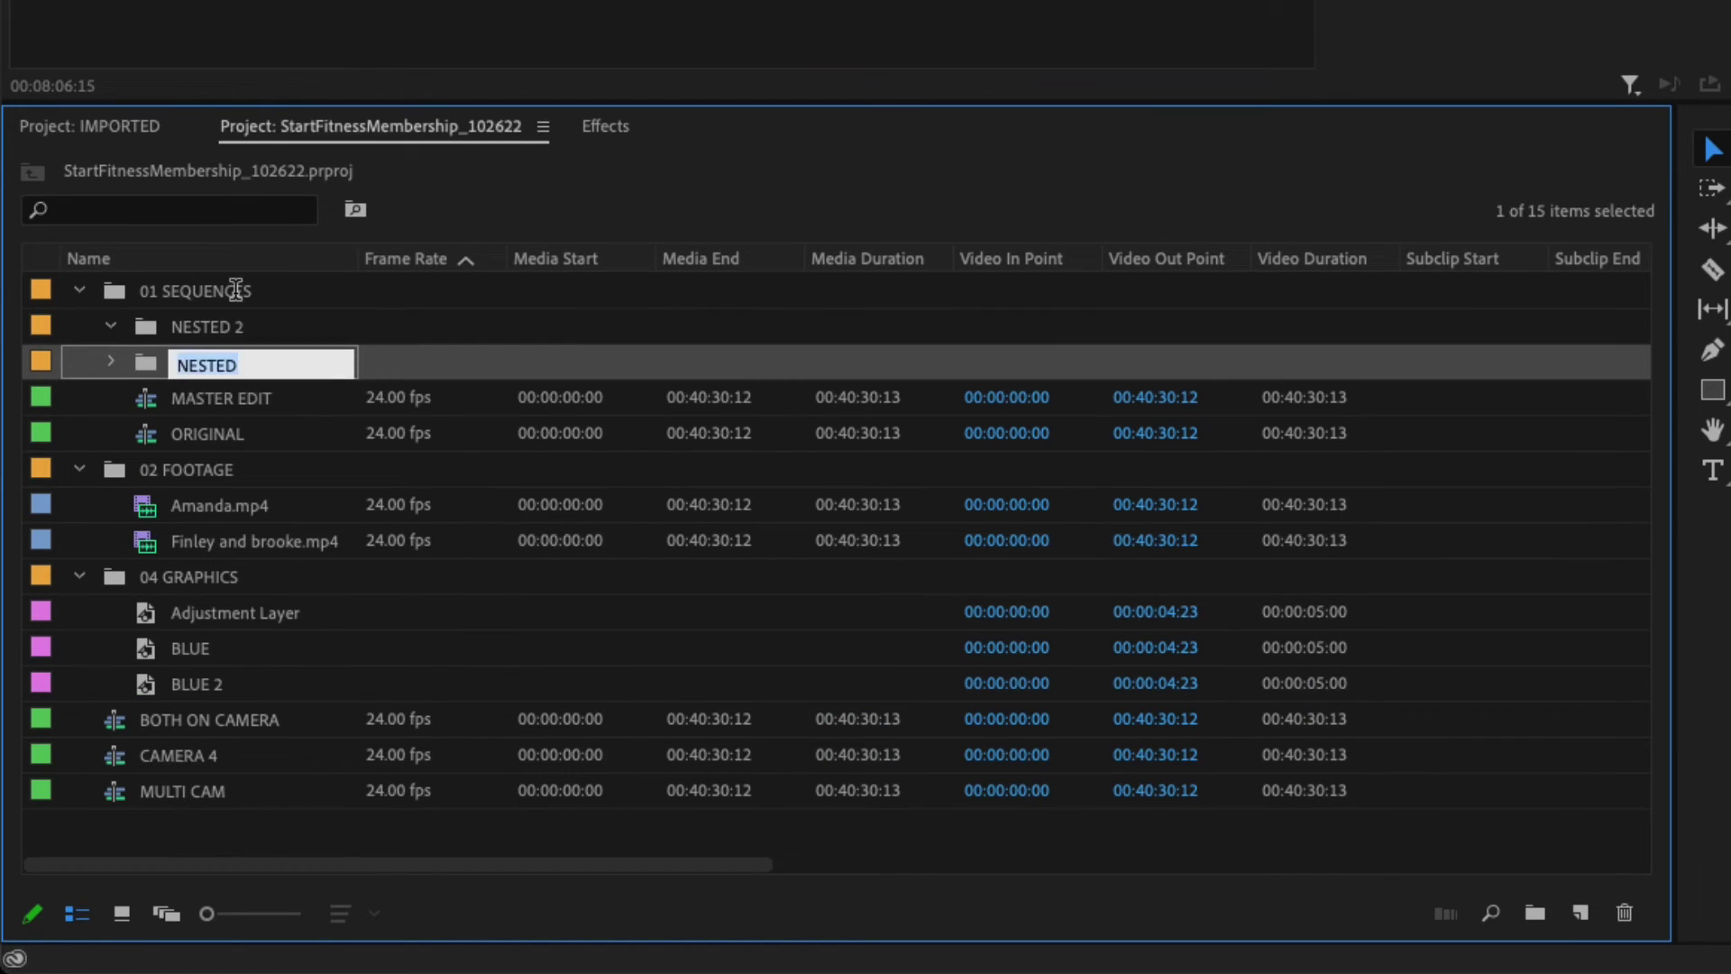
Step: Move BOTH ON CAMERA, CAMERA 4 and MULTI CAM into the NESTED 2 bin
left_click(198, 719)
left_click(167, 791, "shift")
left_click_drag(117, 758, 191, 343)
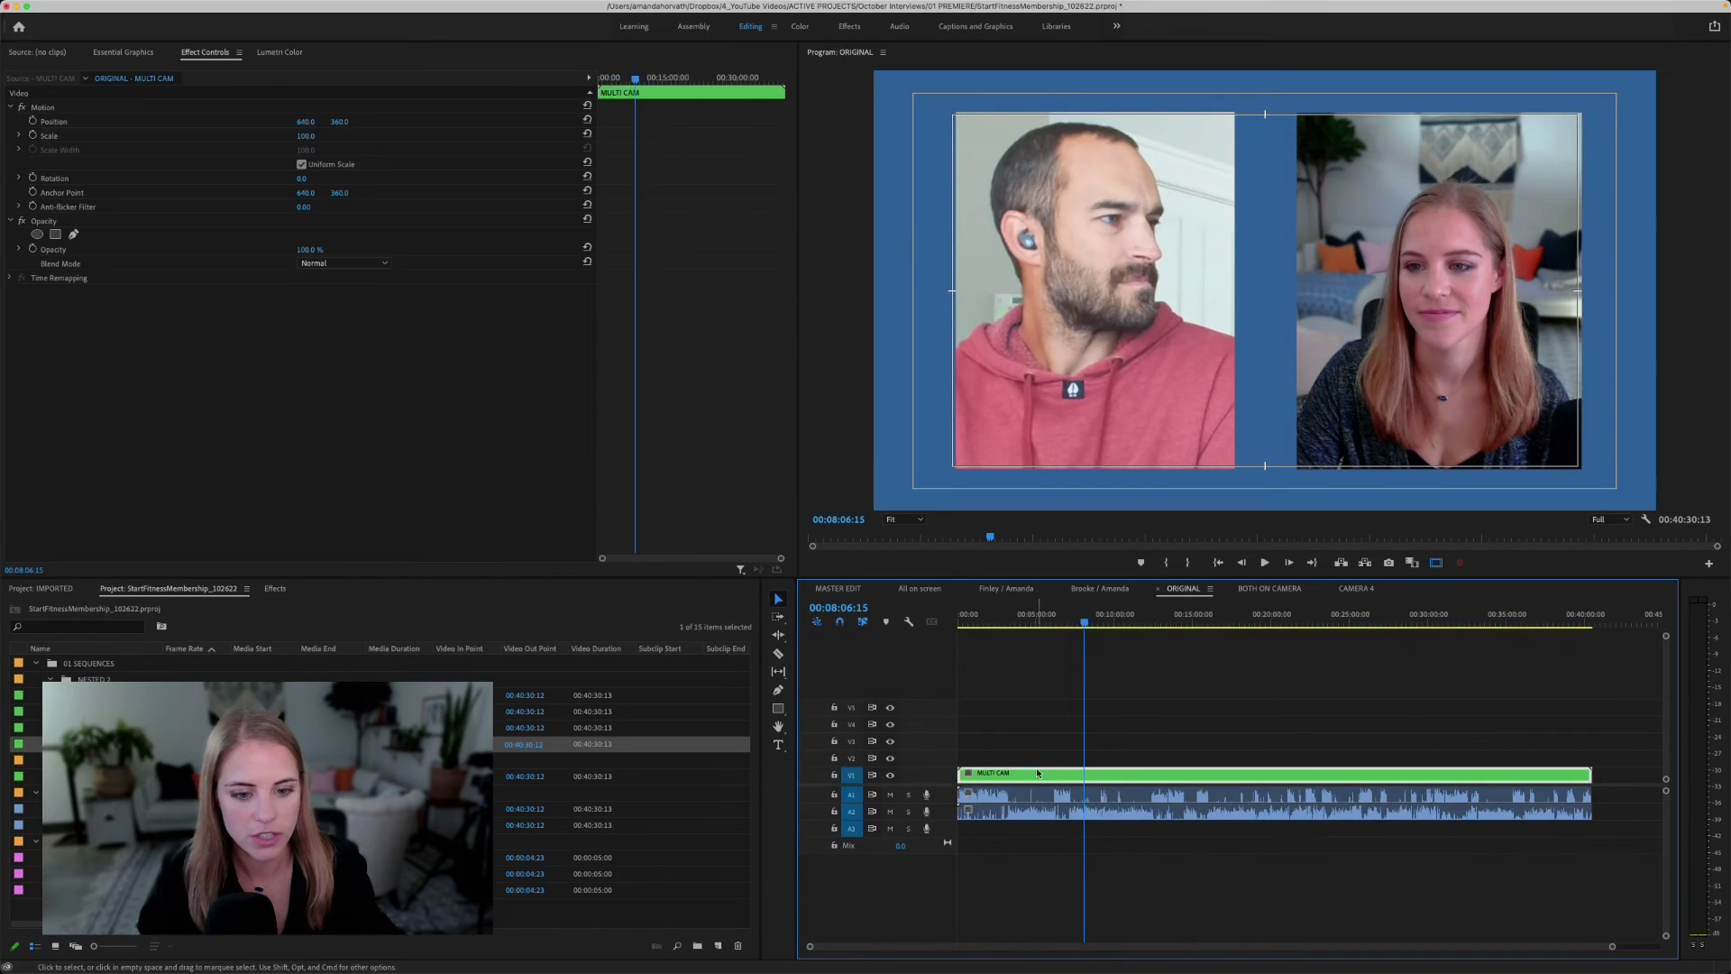
Step: Enable Multi-Camera on the MULTI CAM clip and switch the Program monitor to Multi-Camera view
right_click(1082, 777)
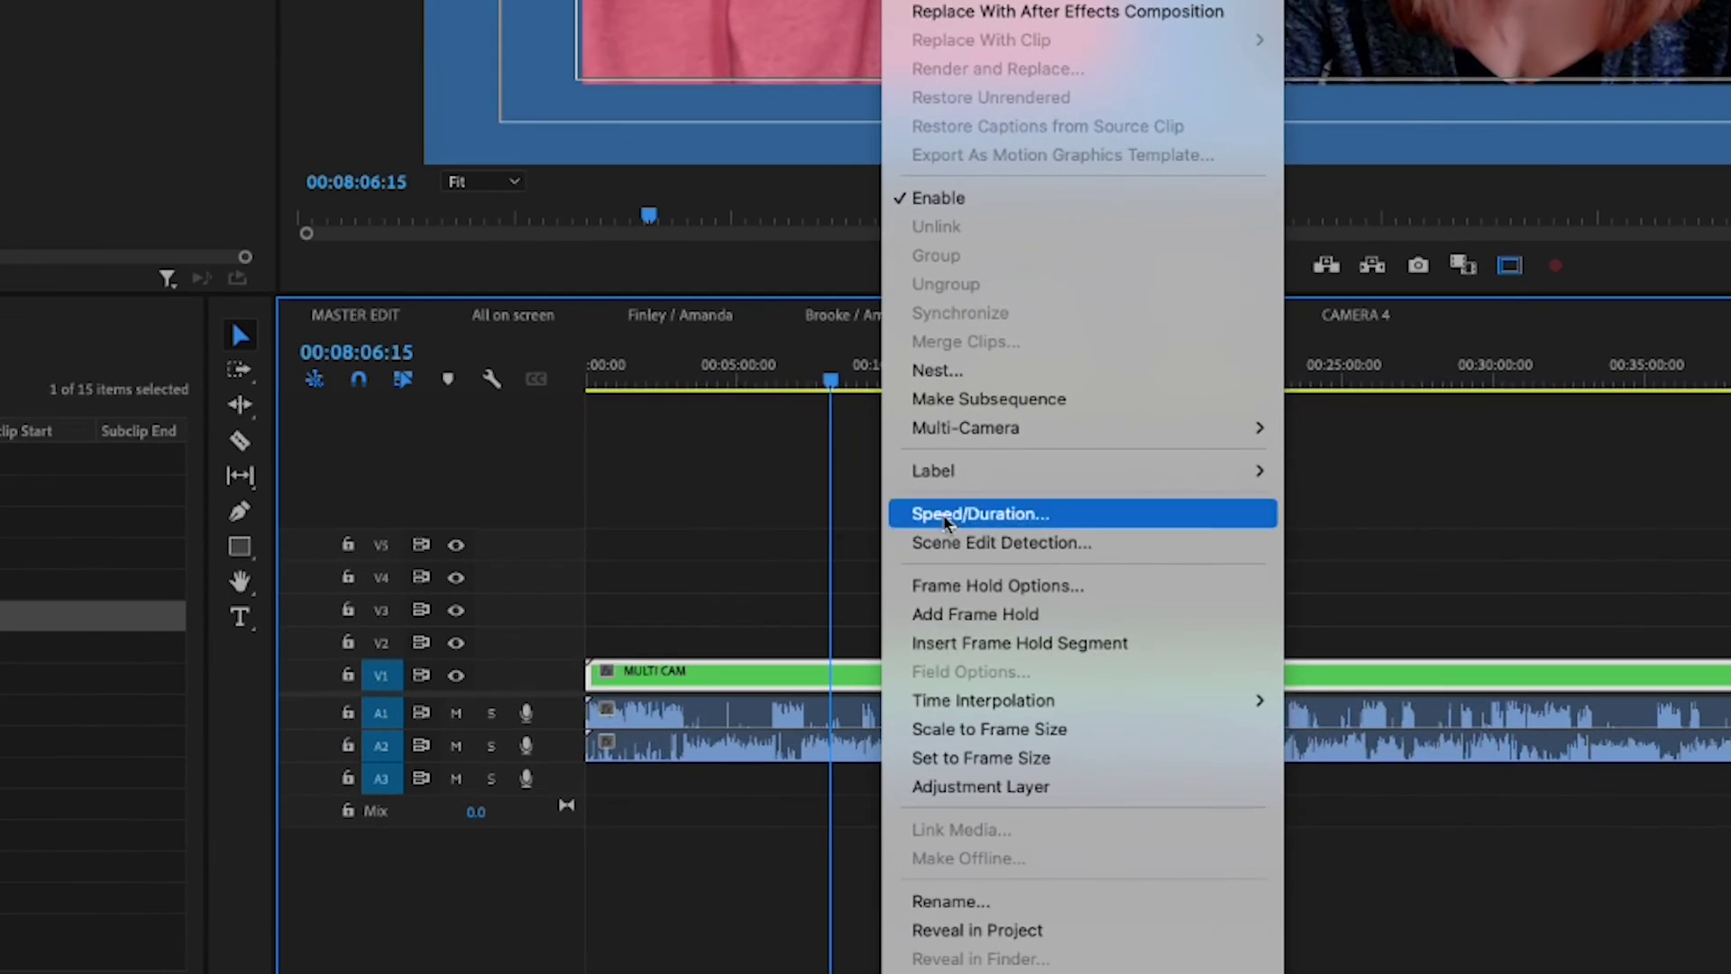
mouse_move(1153, 651)
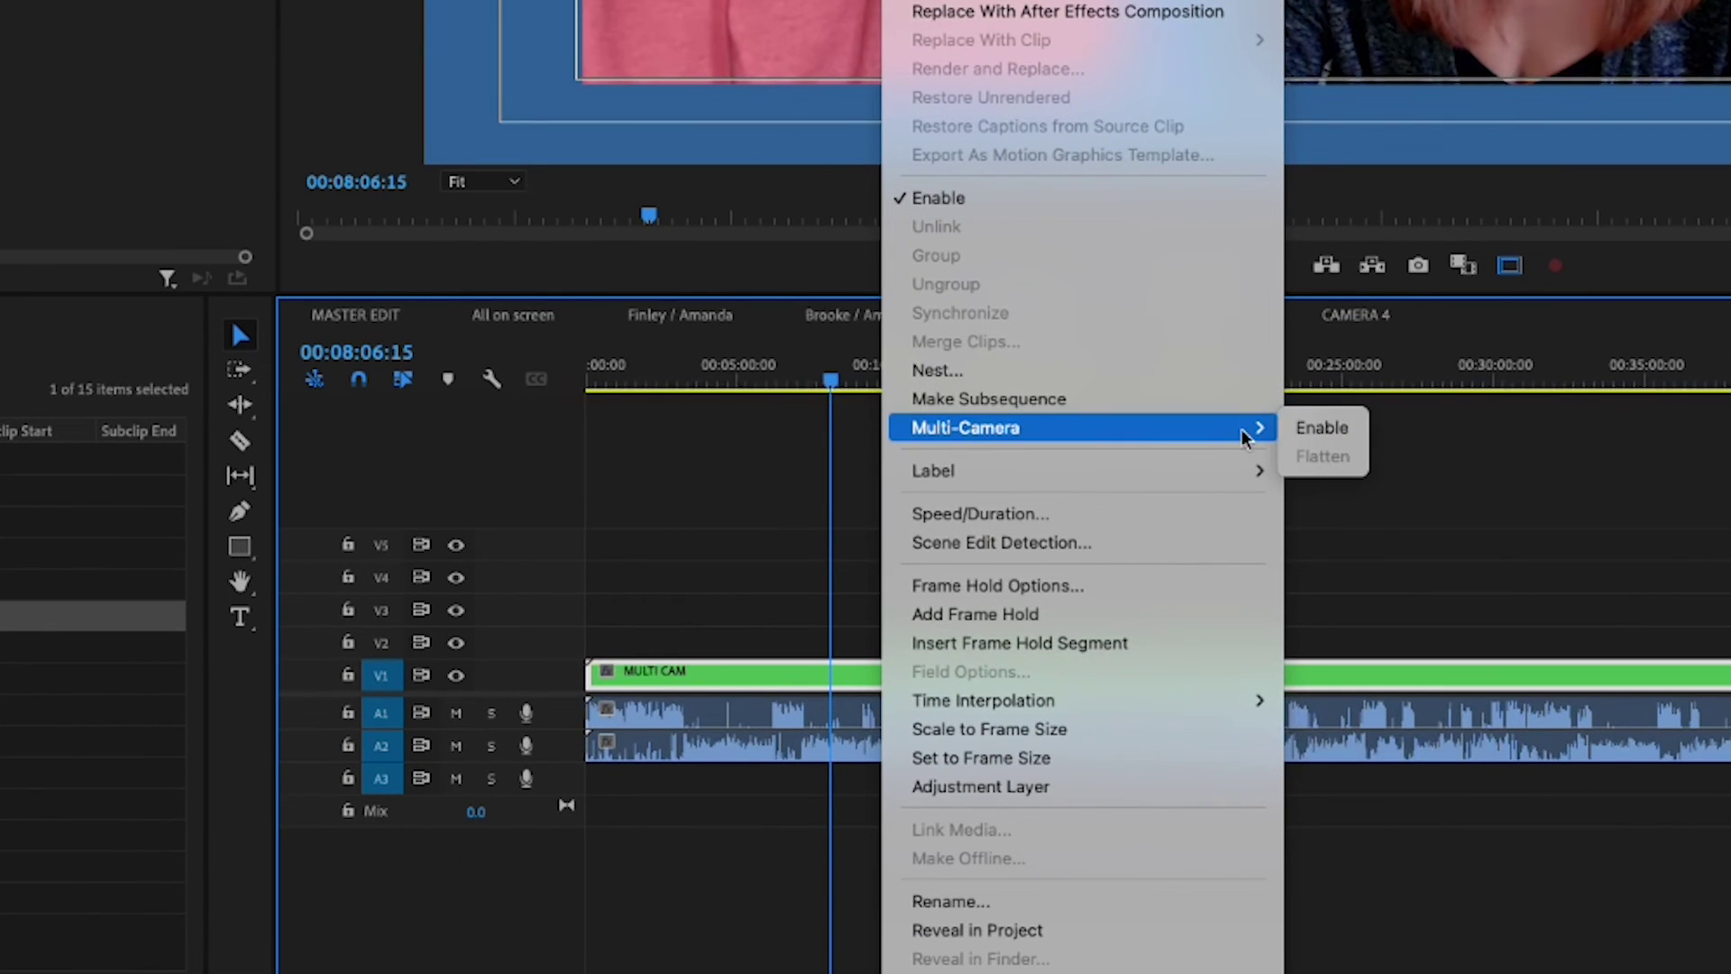
left_click(1321, 427)
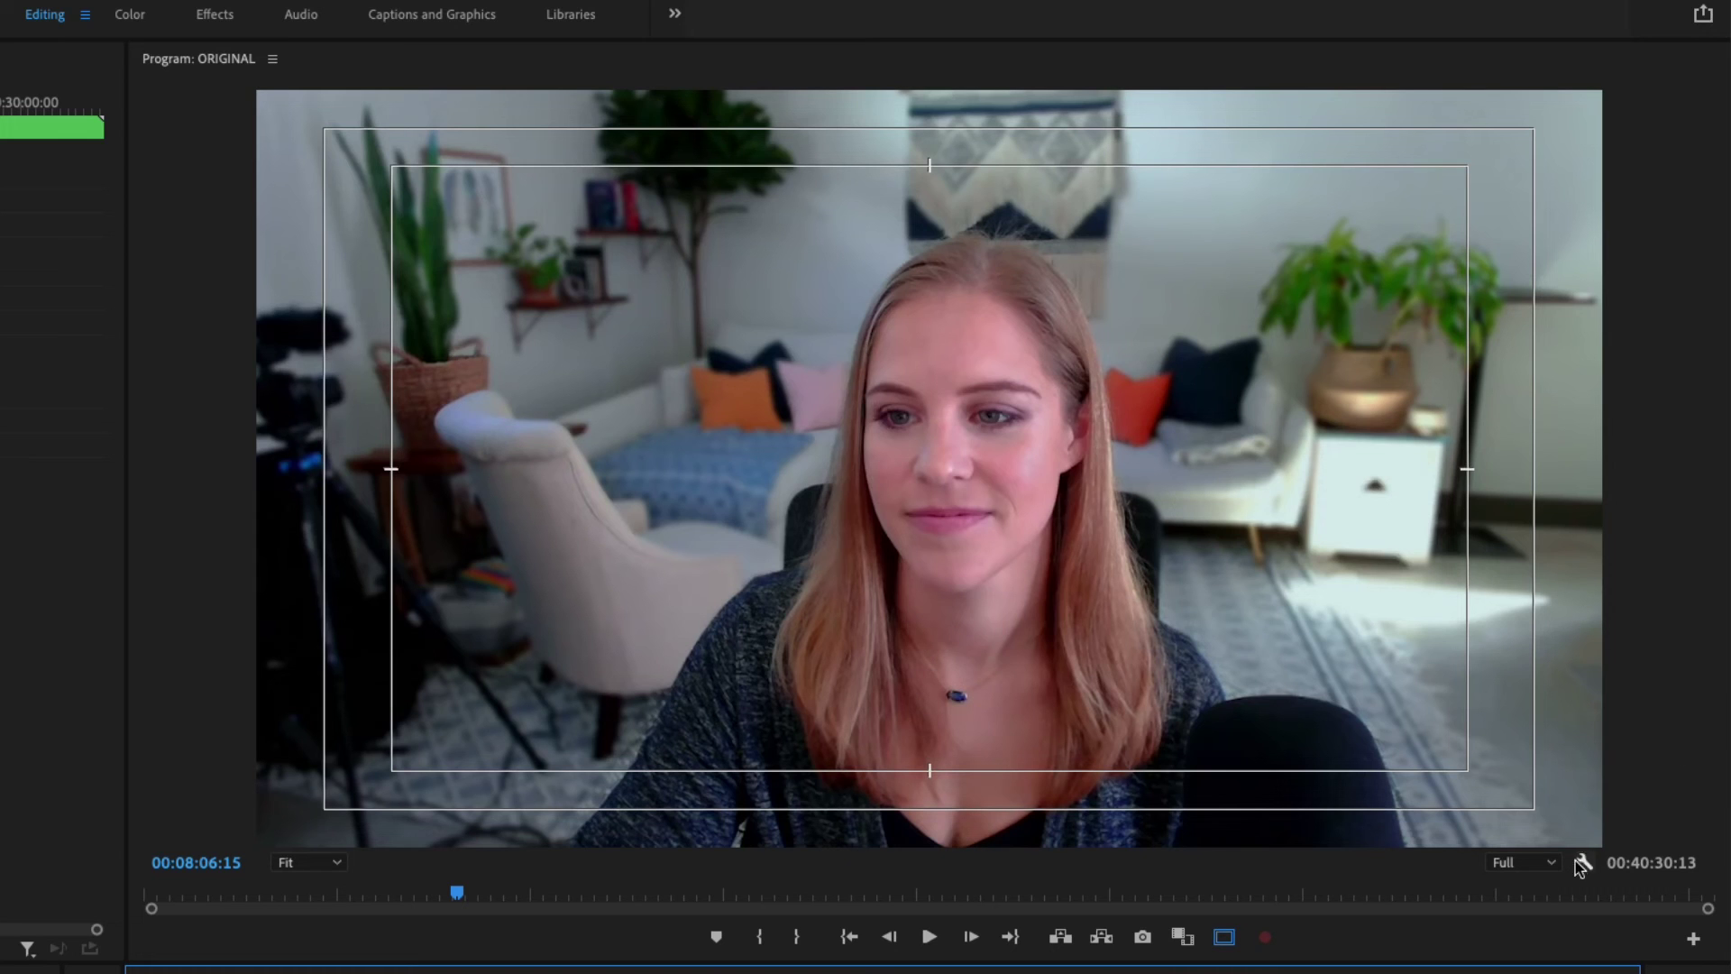
left_click(1583, 864)
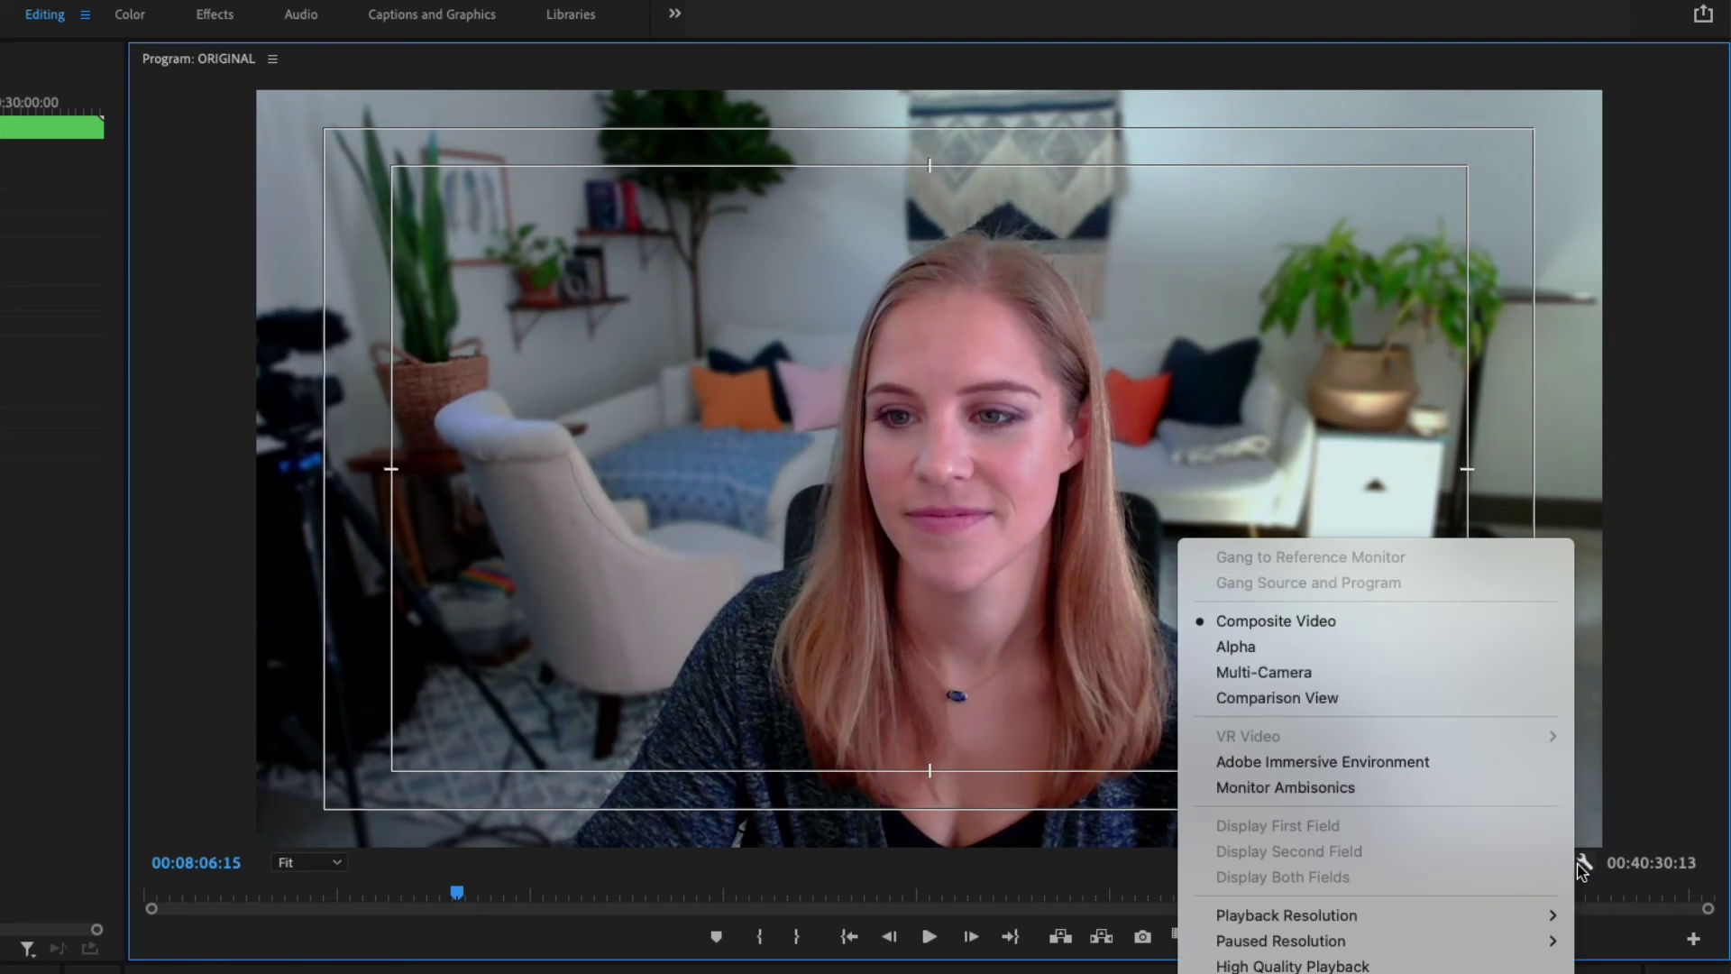
left_click(1241, 671)
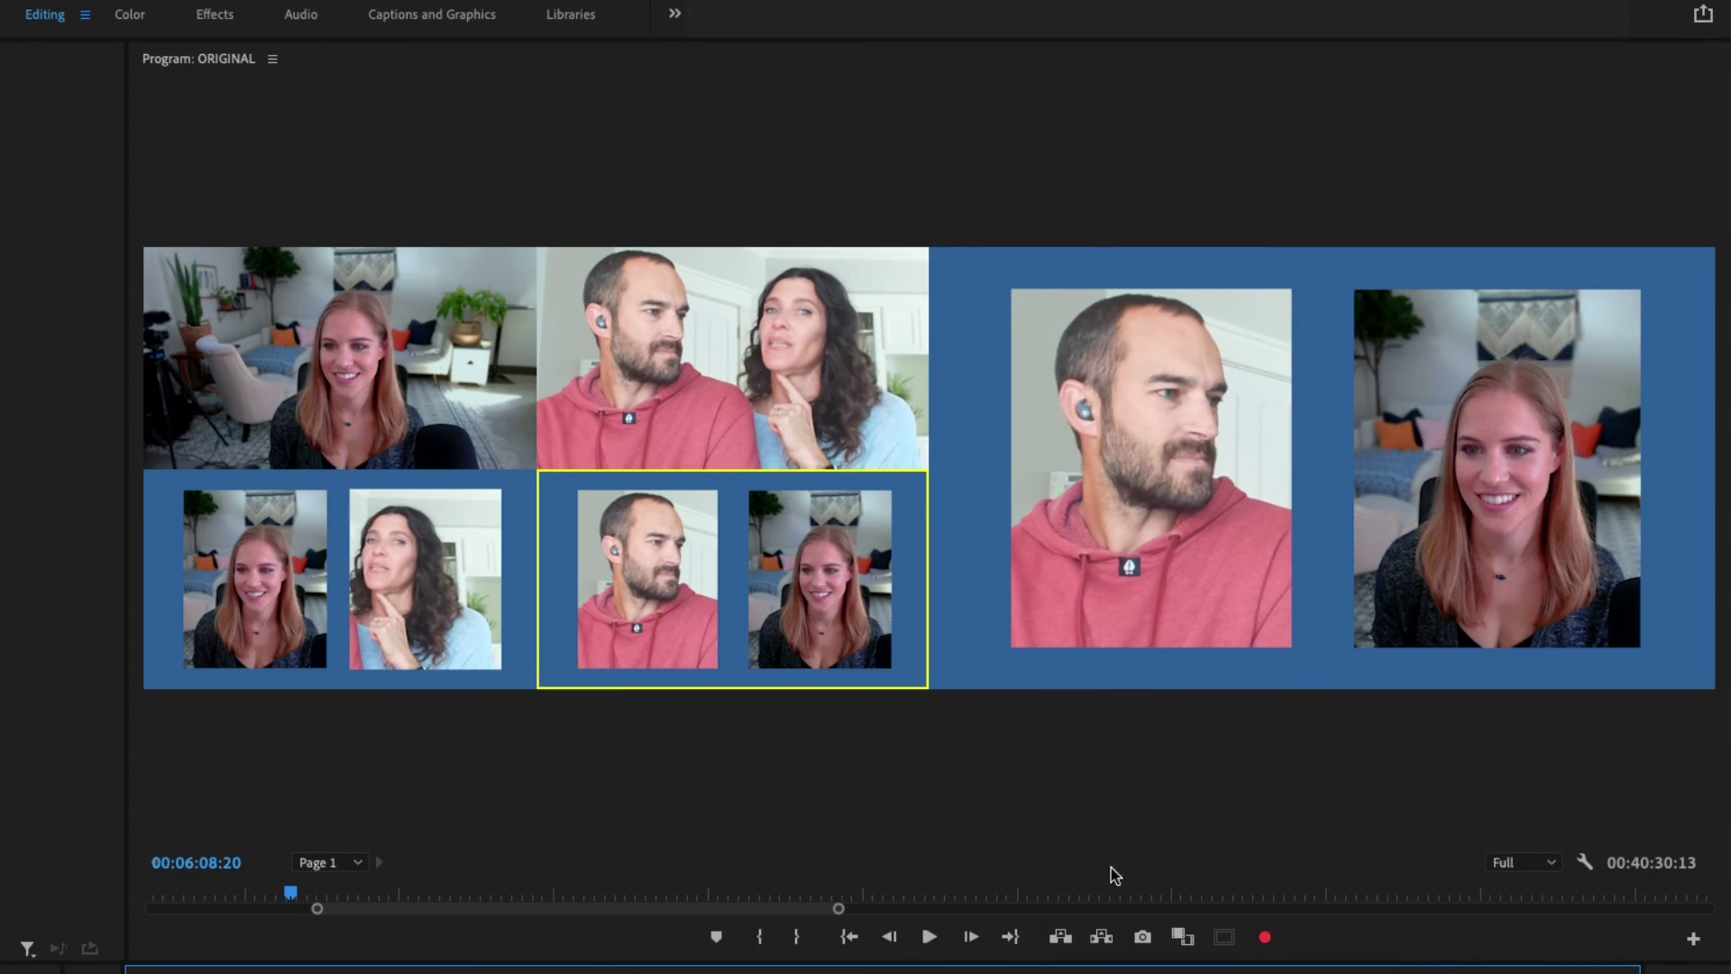
Step: Record live cuts from CAMERA 4 to Finley and brooke to Amanda, then zoom the timeline in
left_click(1265, 938)
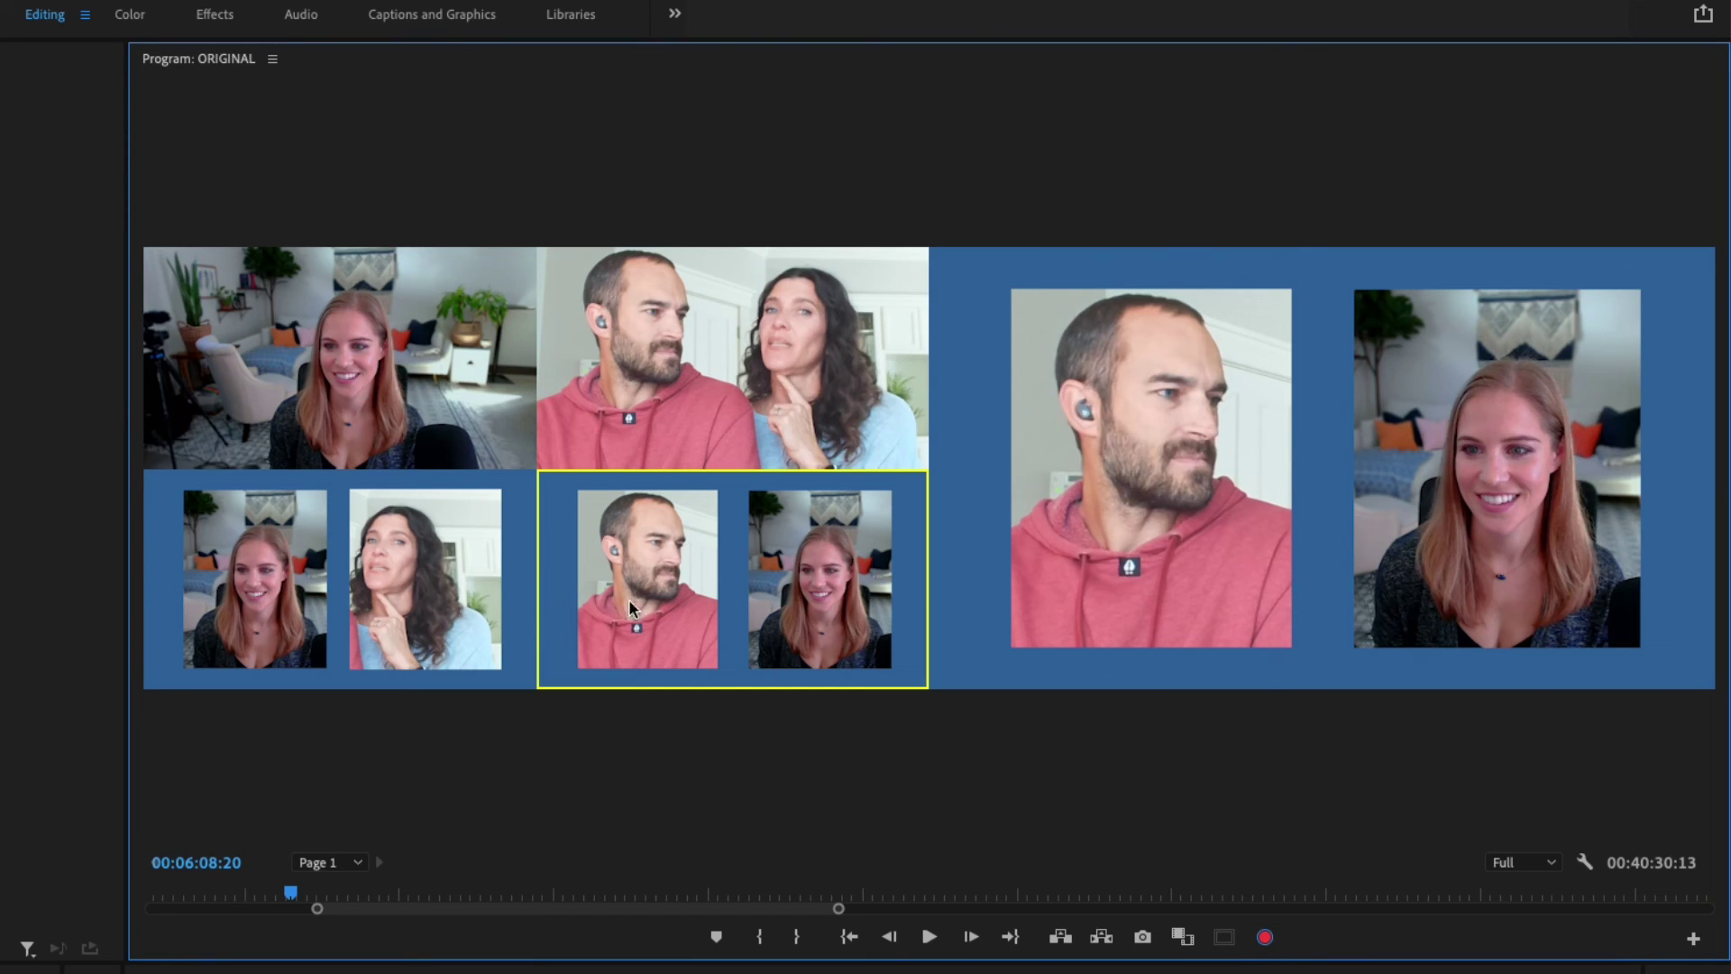
key("space")
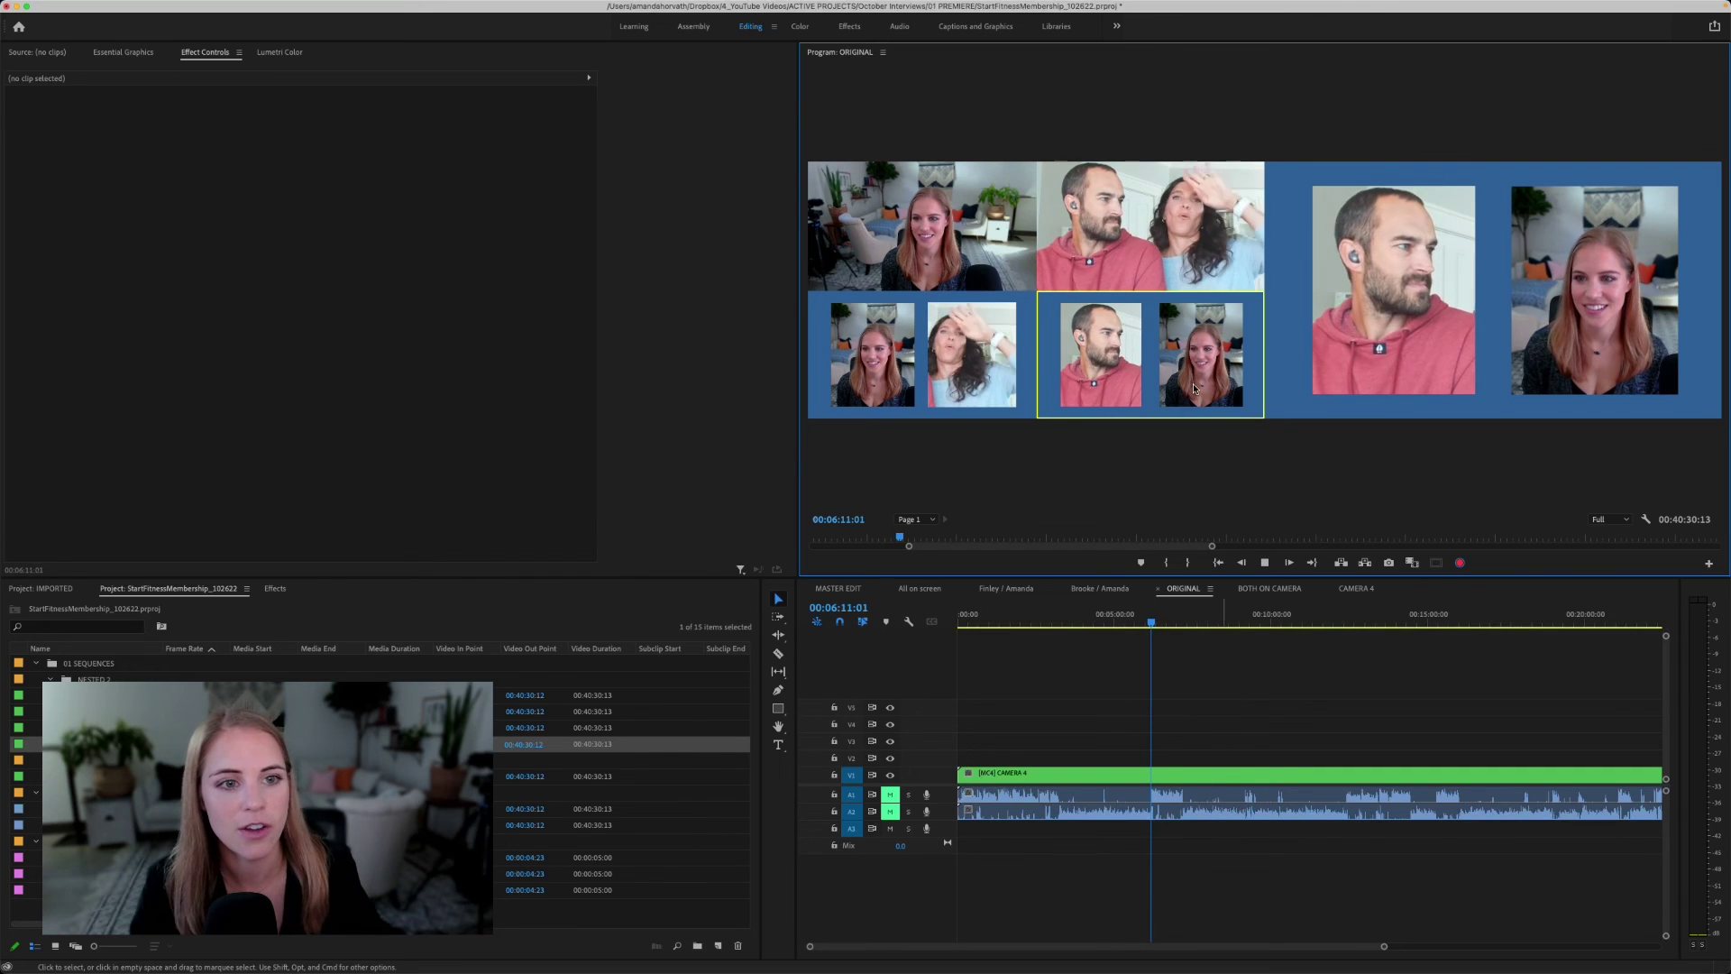
left_click(1134, 265)
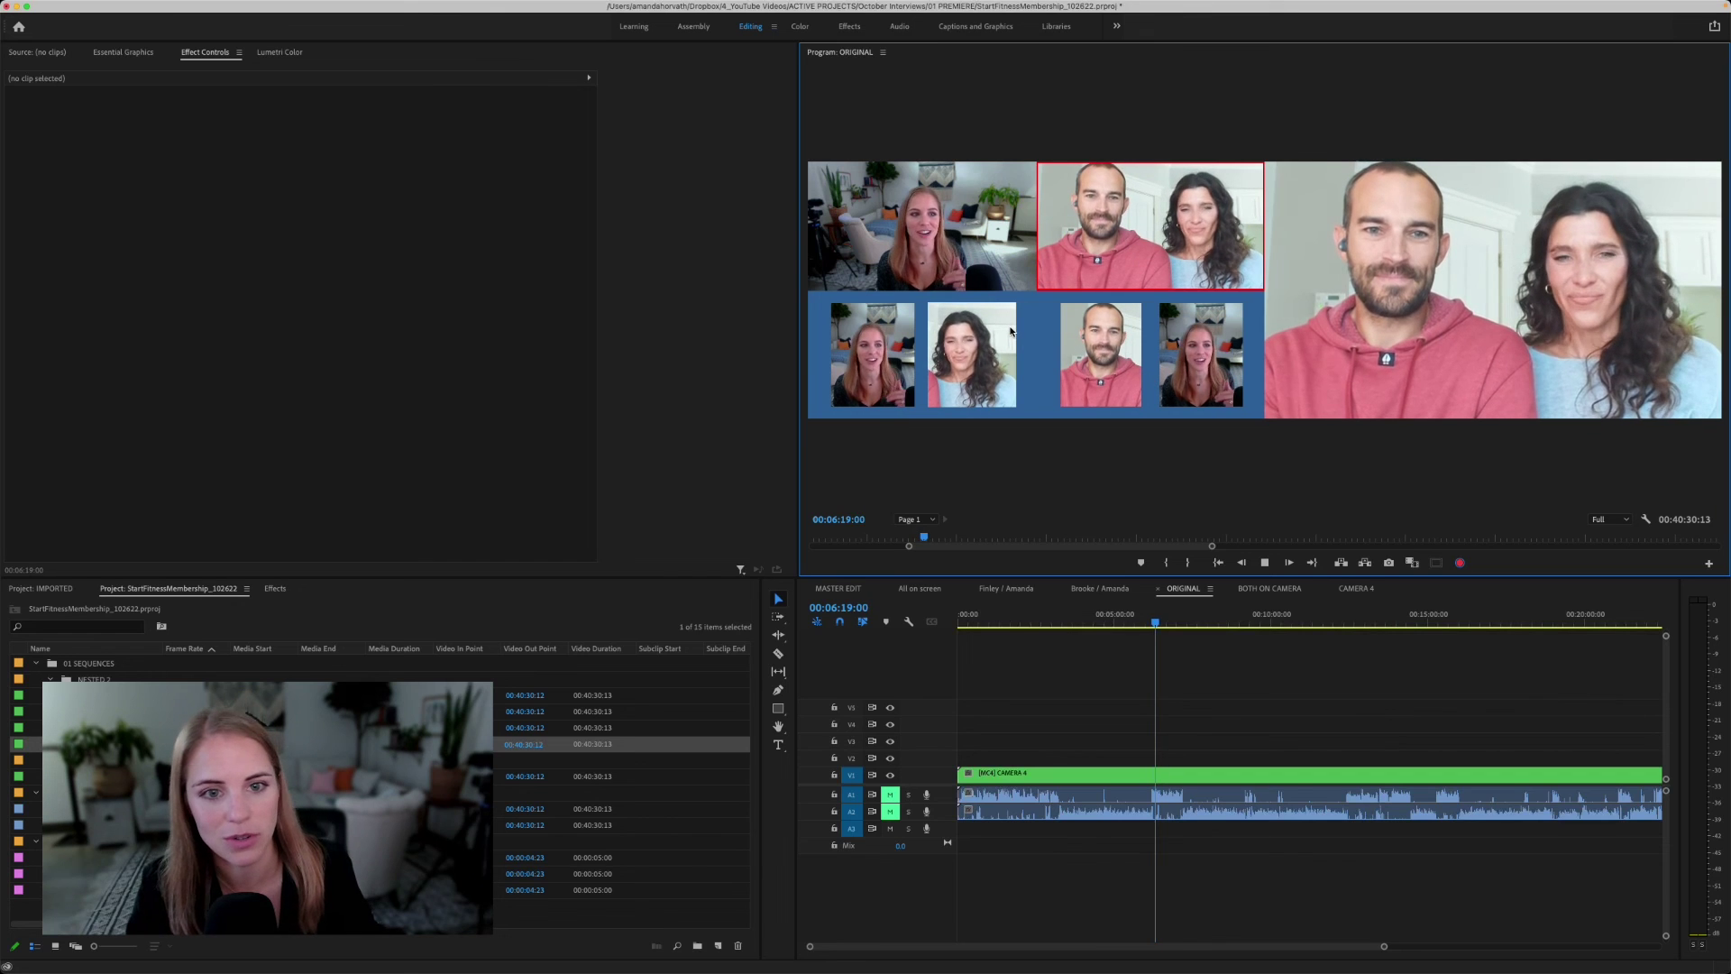
left_click(932, 236)
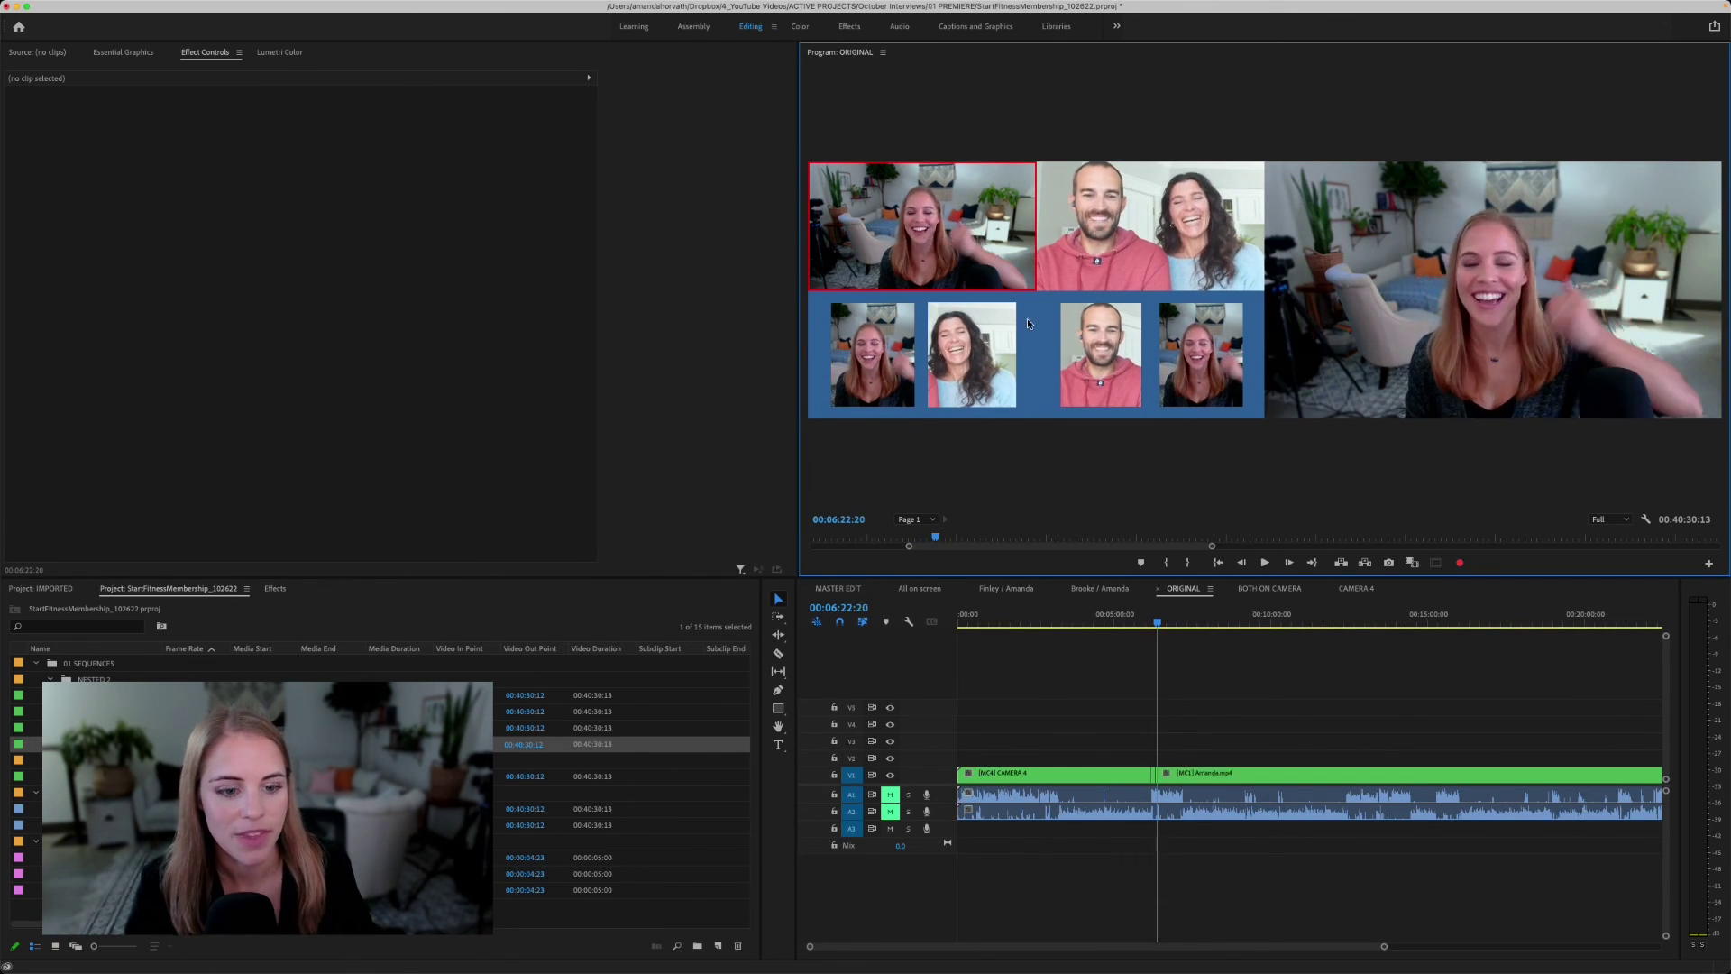
left_click(1204, 683)
key("=")
key("=")
key("=")
key("=")
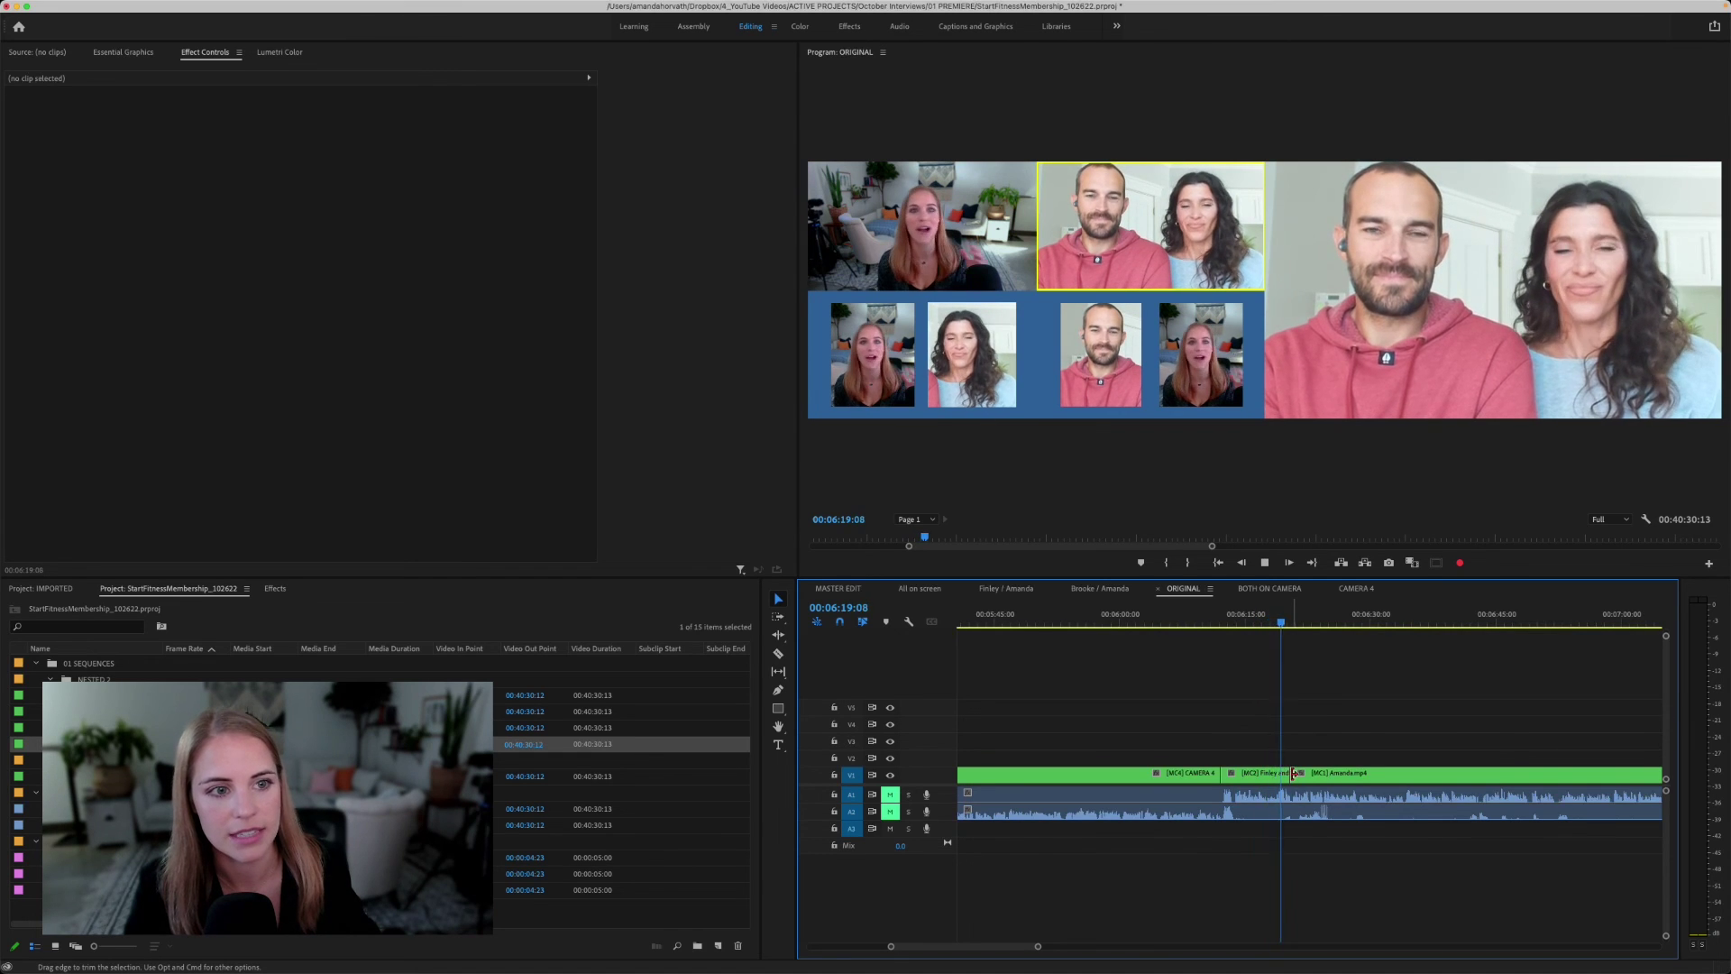
Step: From about 6:08, cut alternately between the couple's angle and the solo angle
left_click(1231, 620)
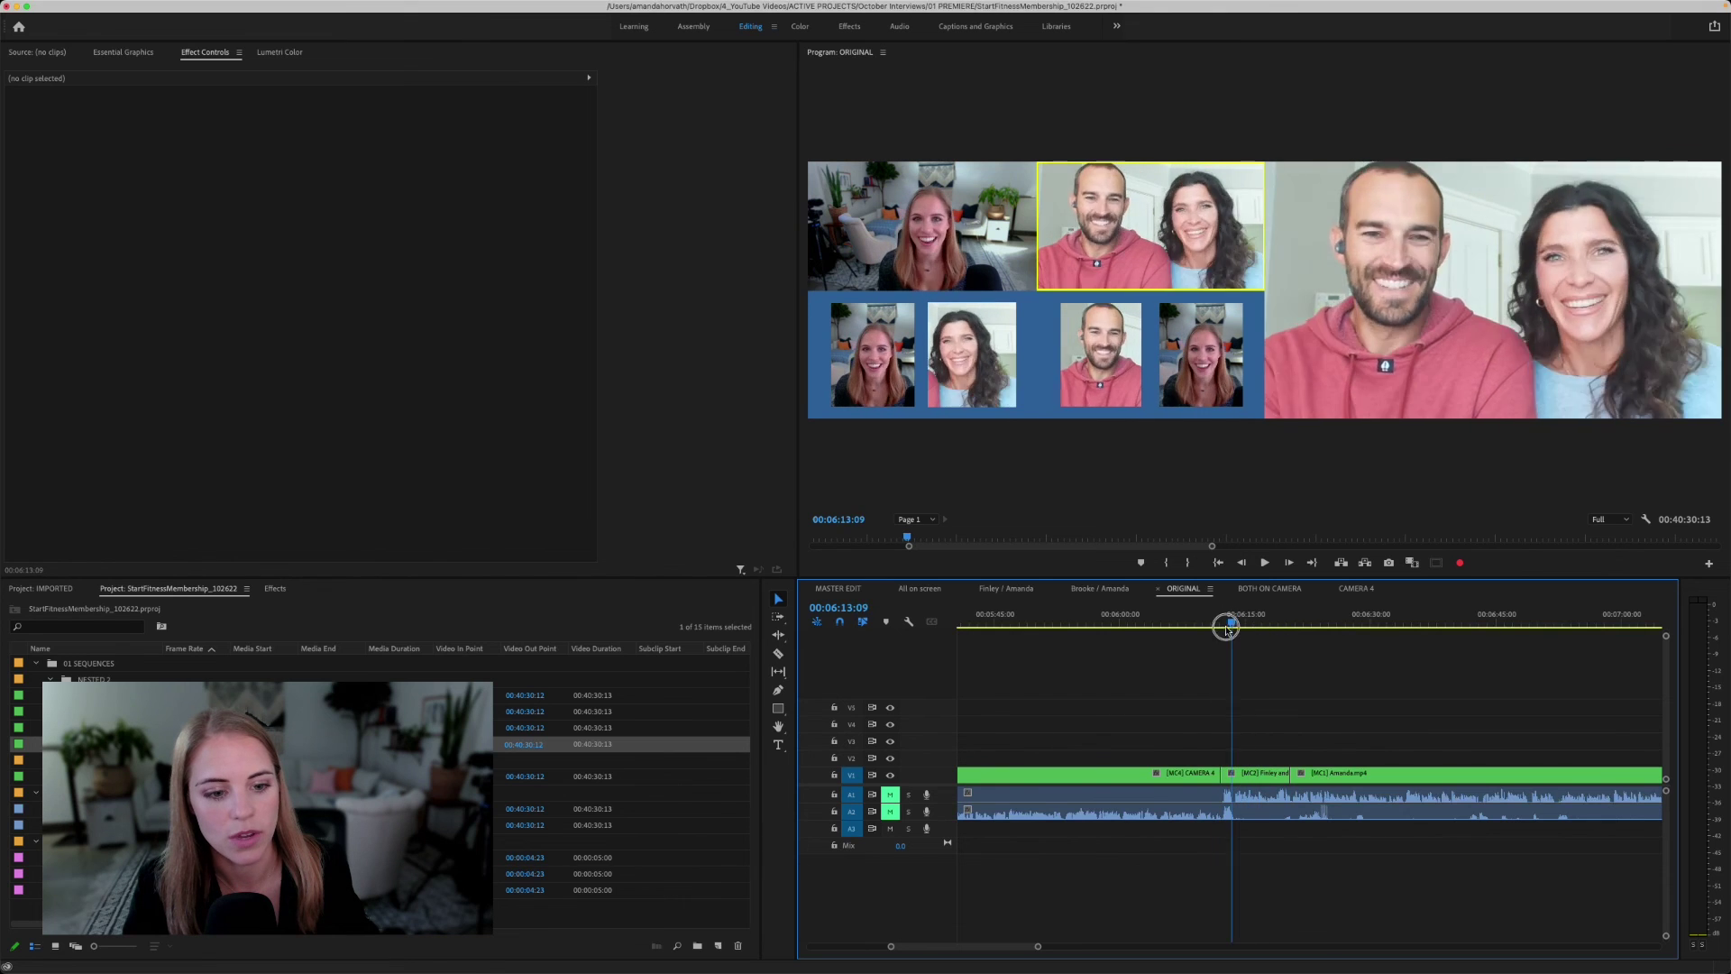
left_click_drag(1216, 624, 1190, 629)
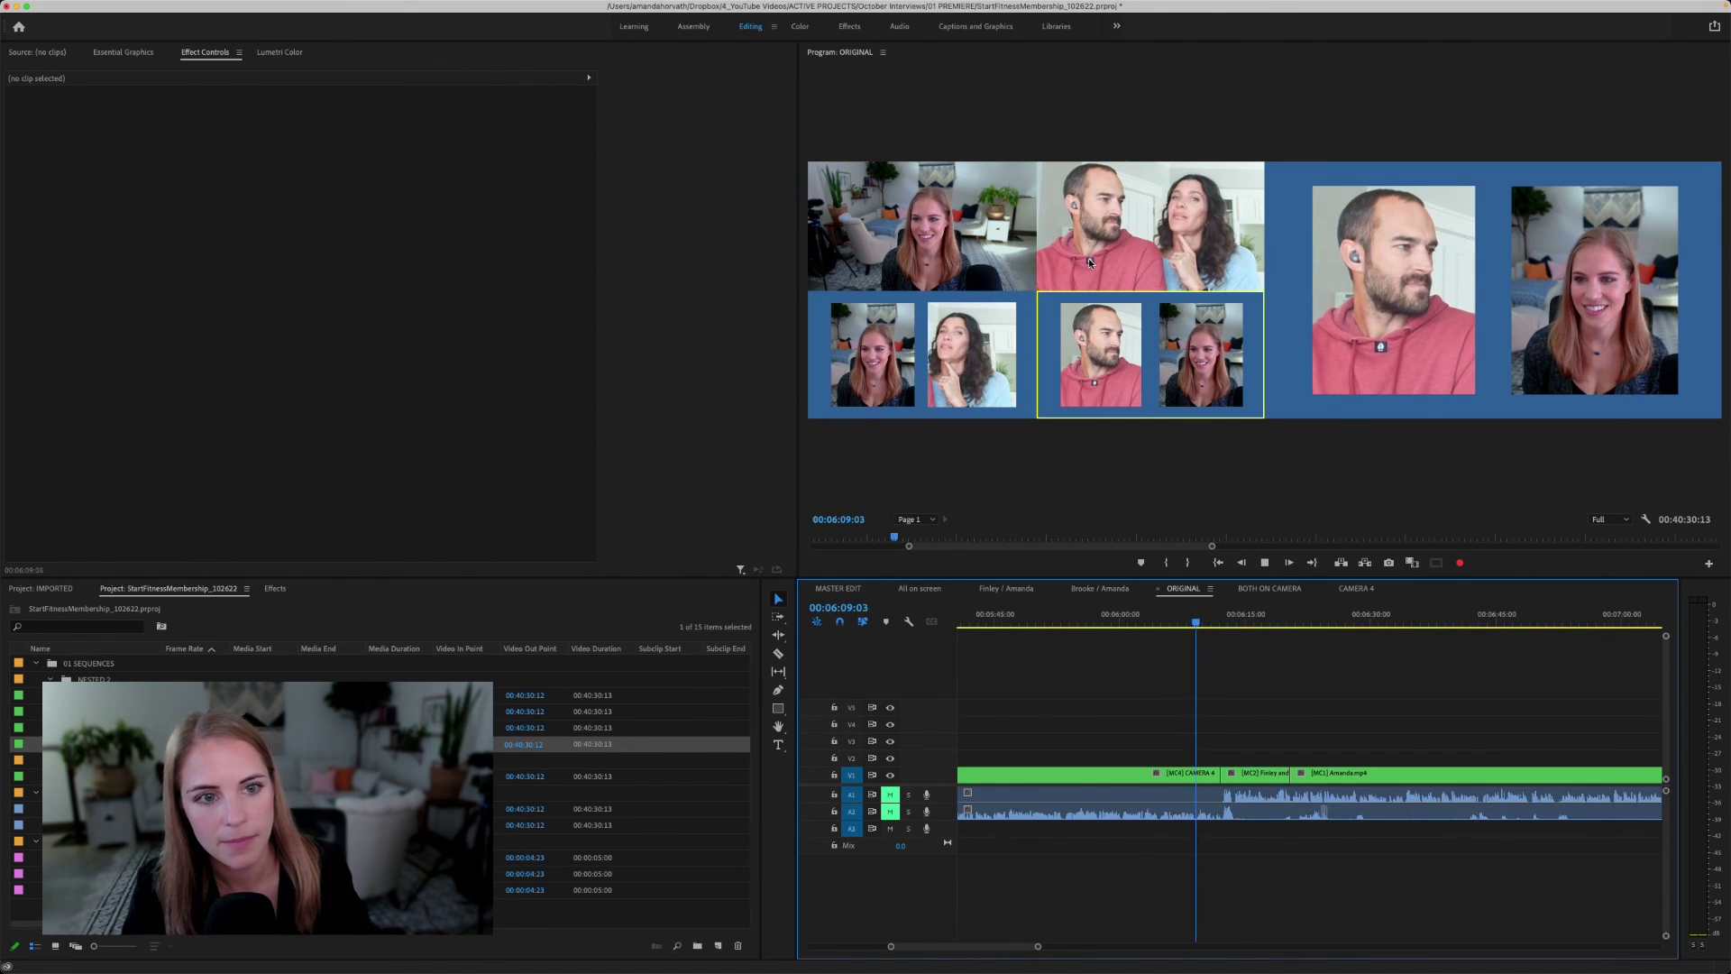
left_click(1260, 252)
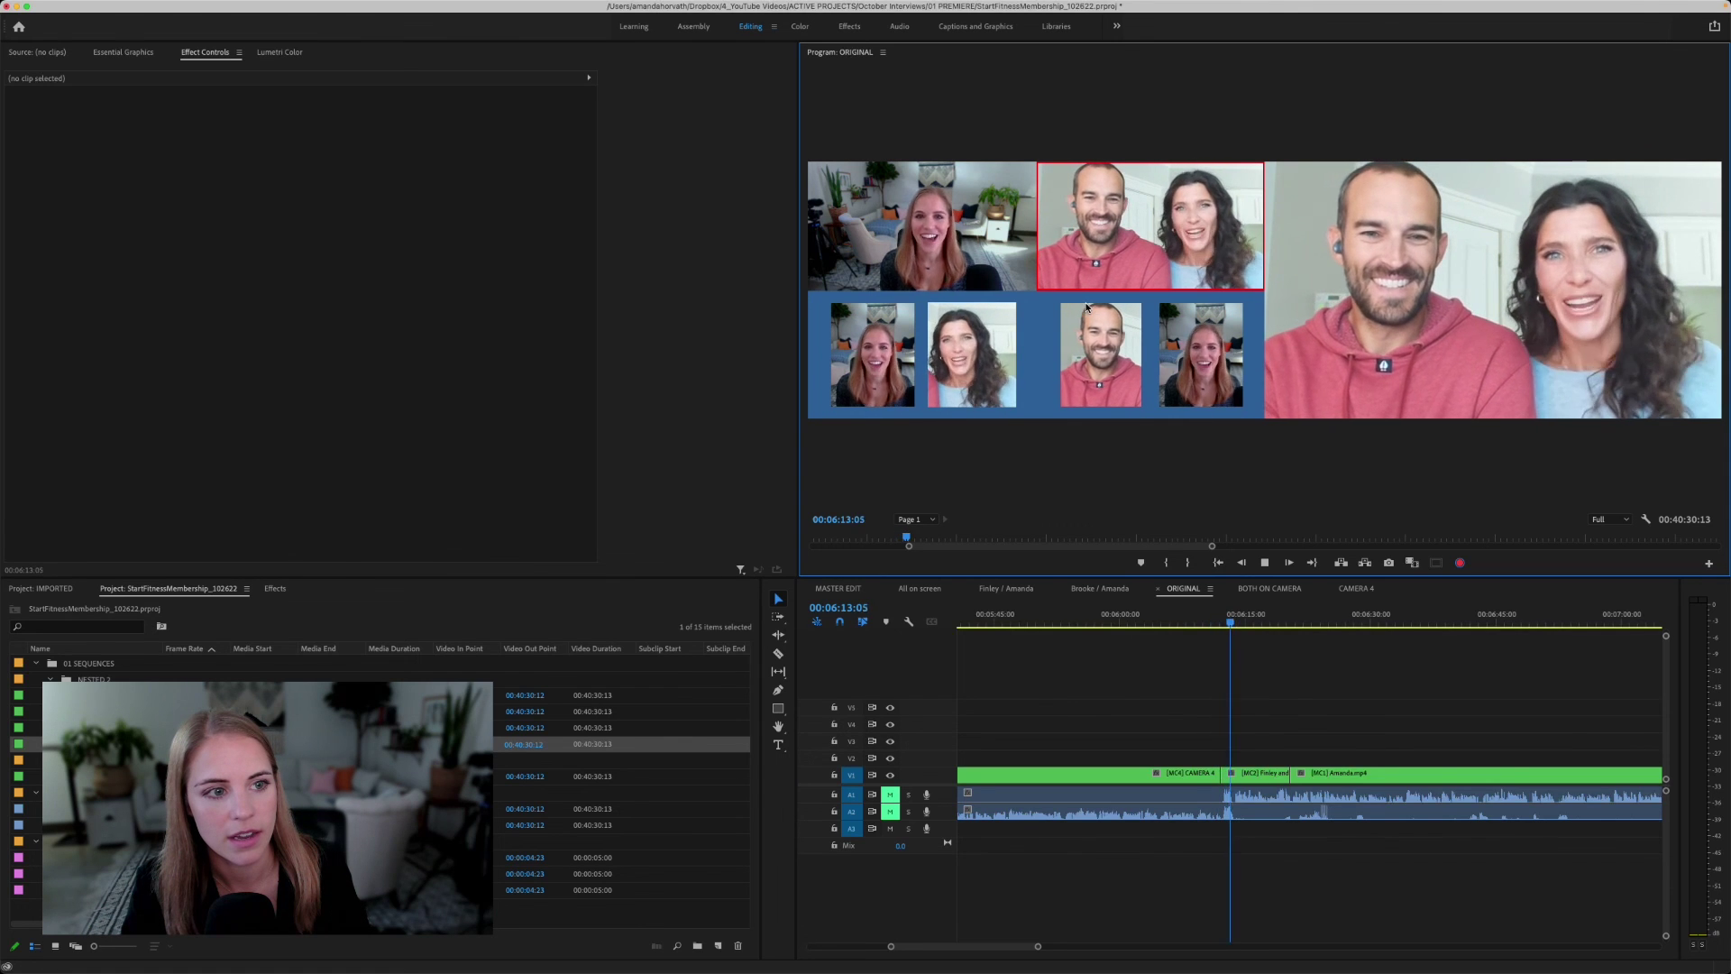
key("1")
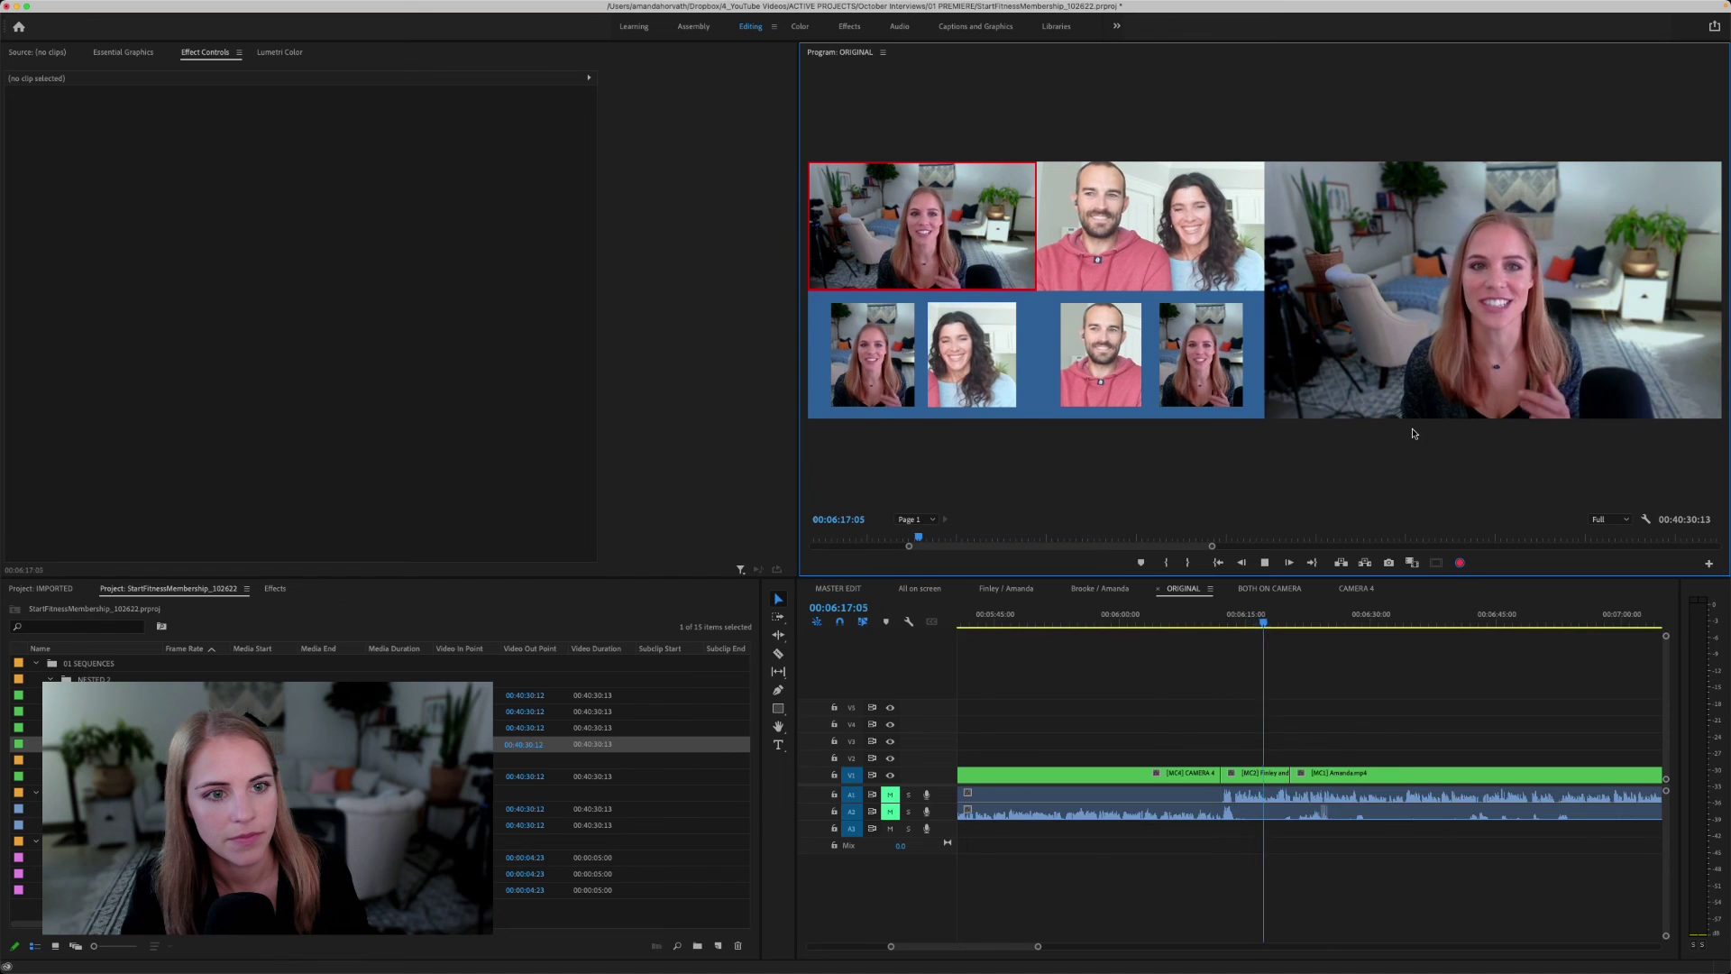
left_click(1160, 287)
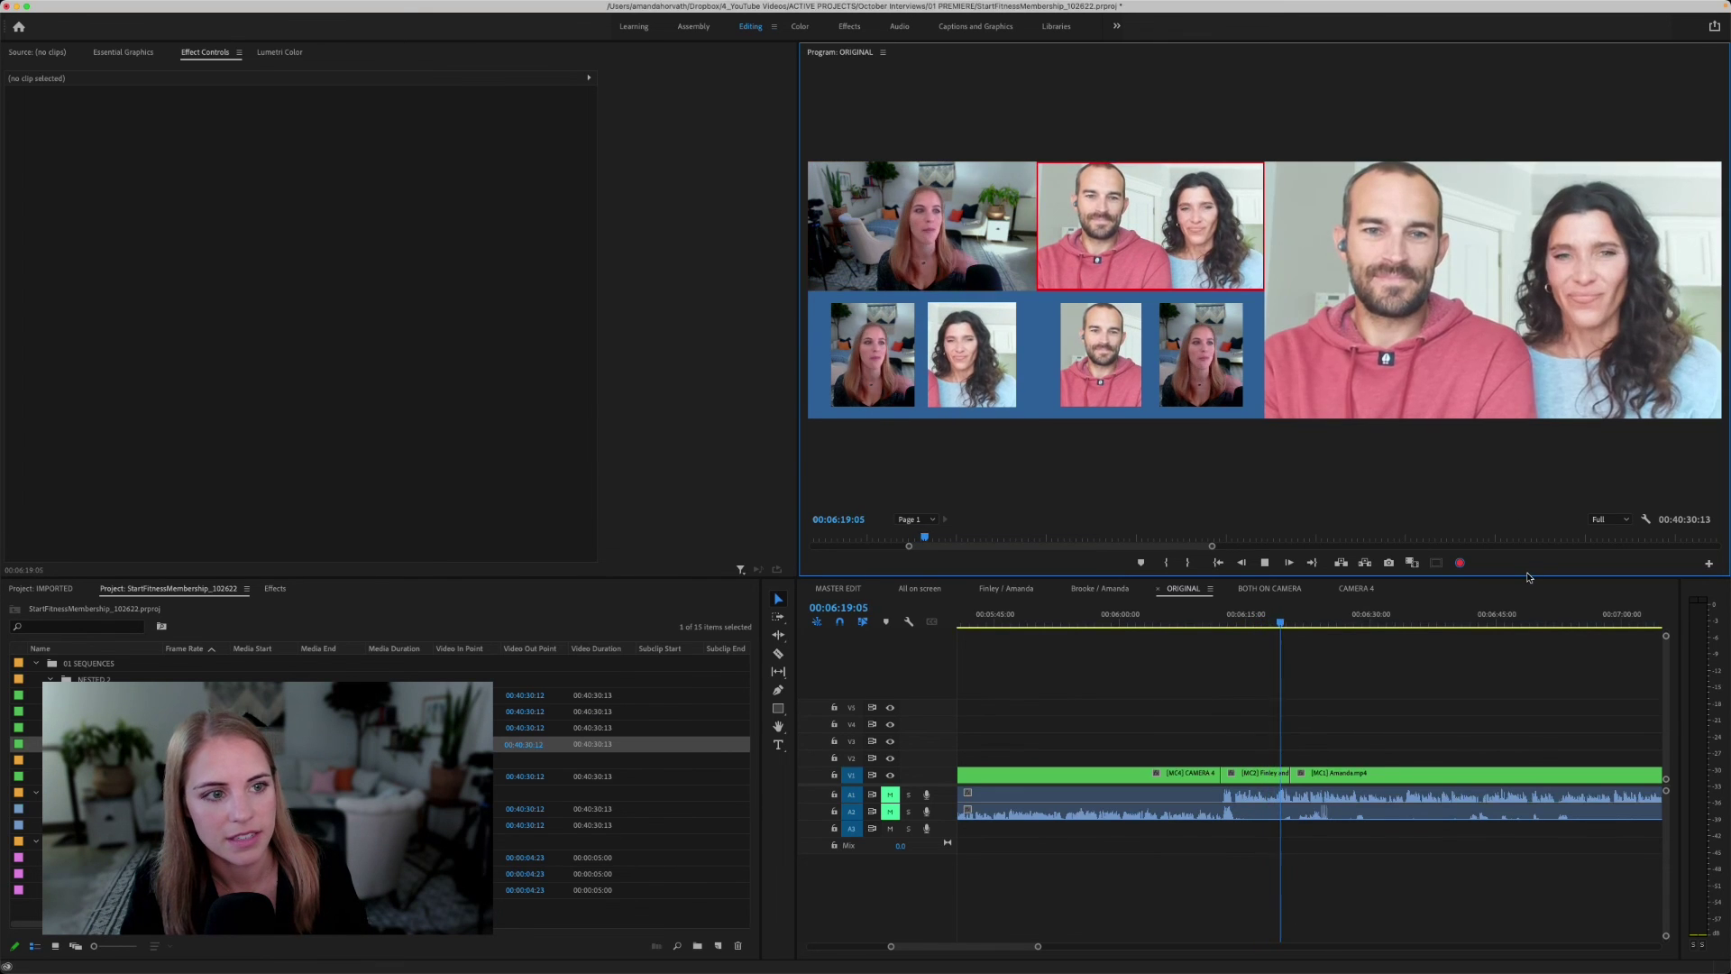
left_click(982, 288)
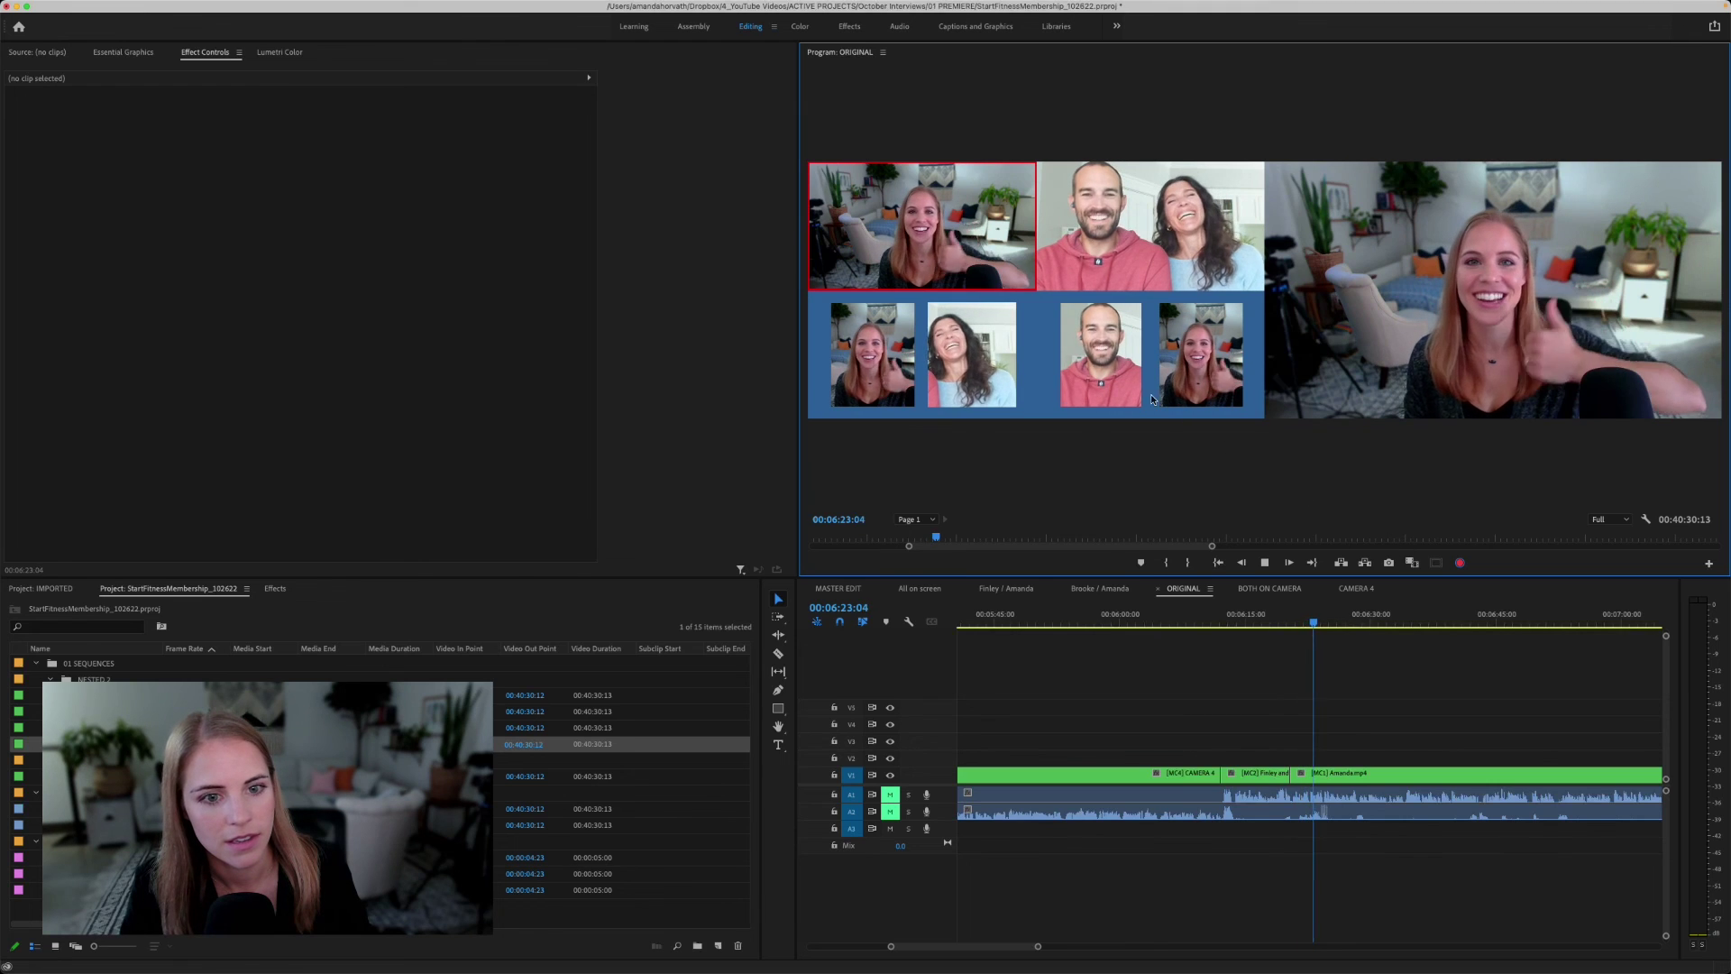
Step: Switch the clip segment at 06:18:23 to the host's solo angle
left_click(1278, 624)
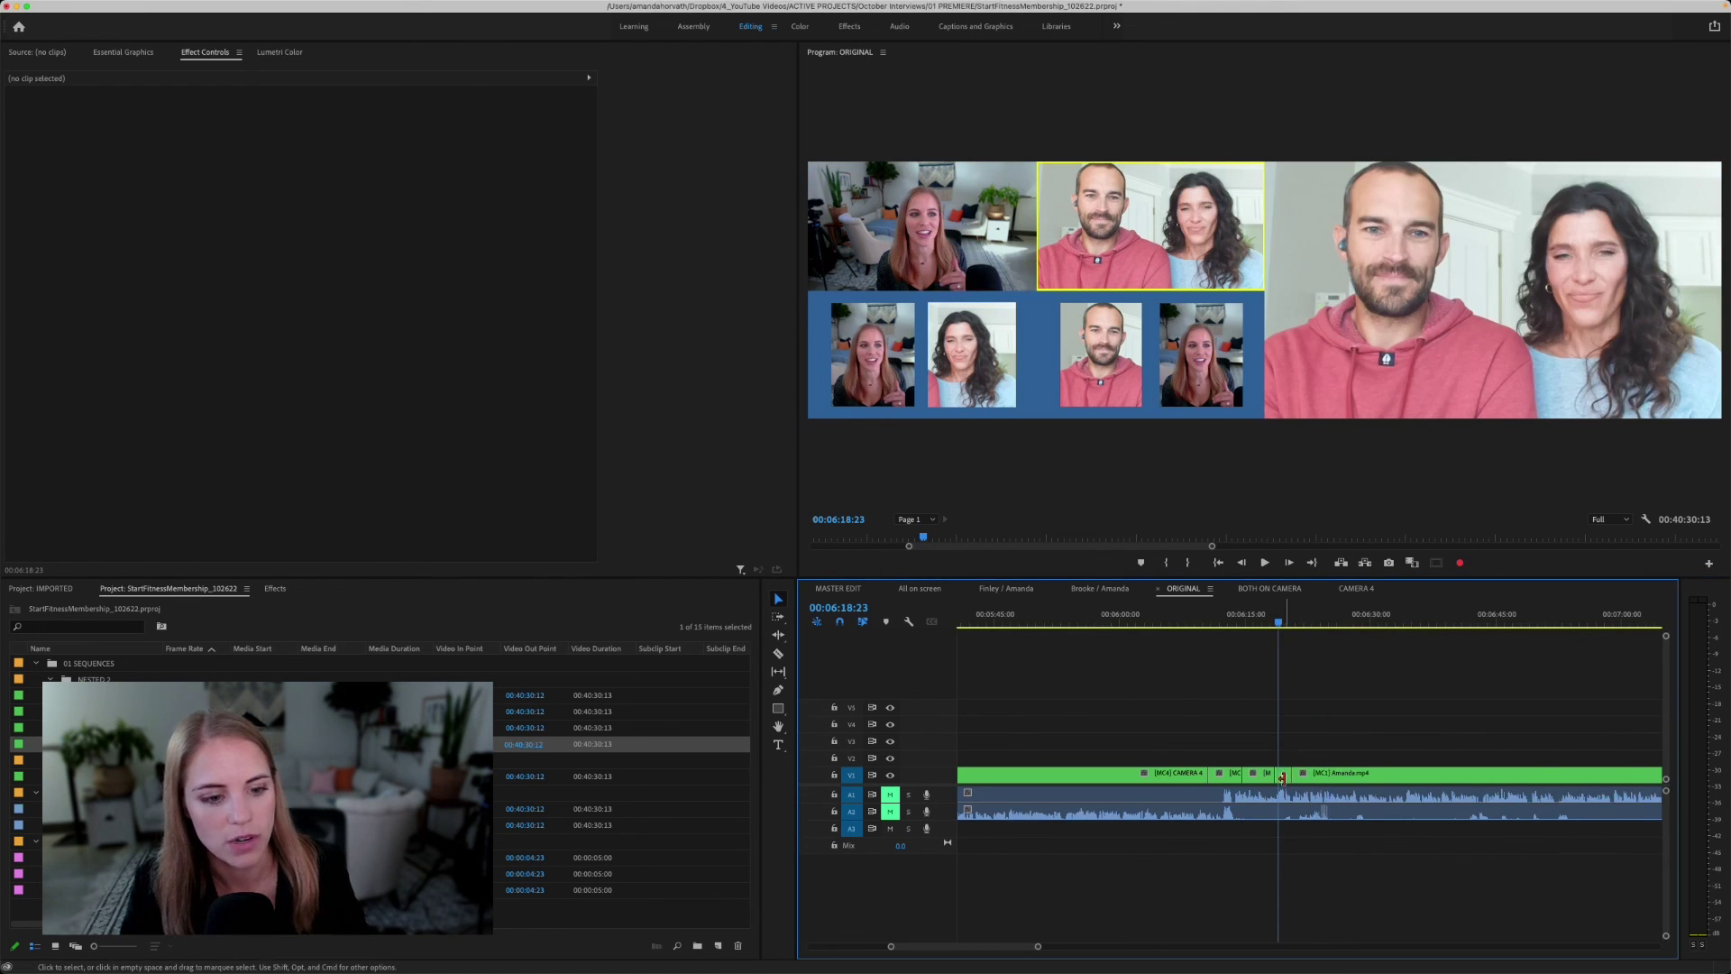
left_click(1284, 781)
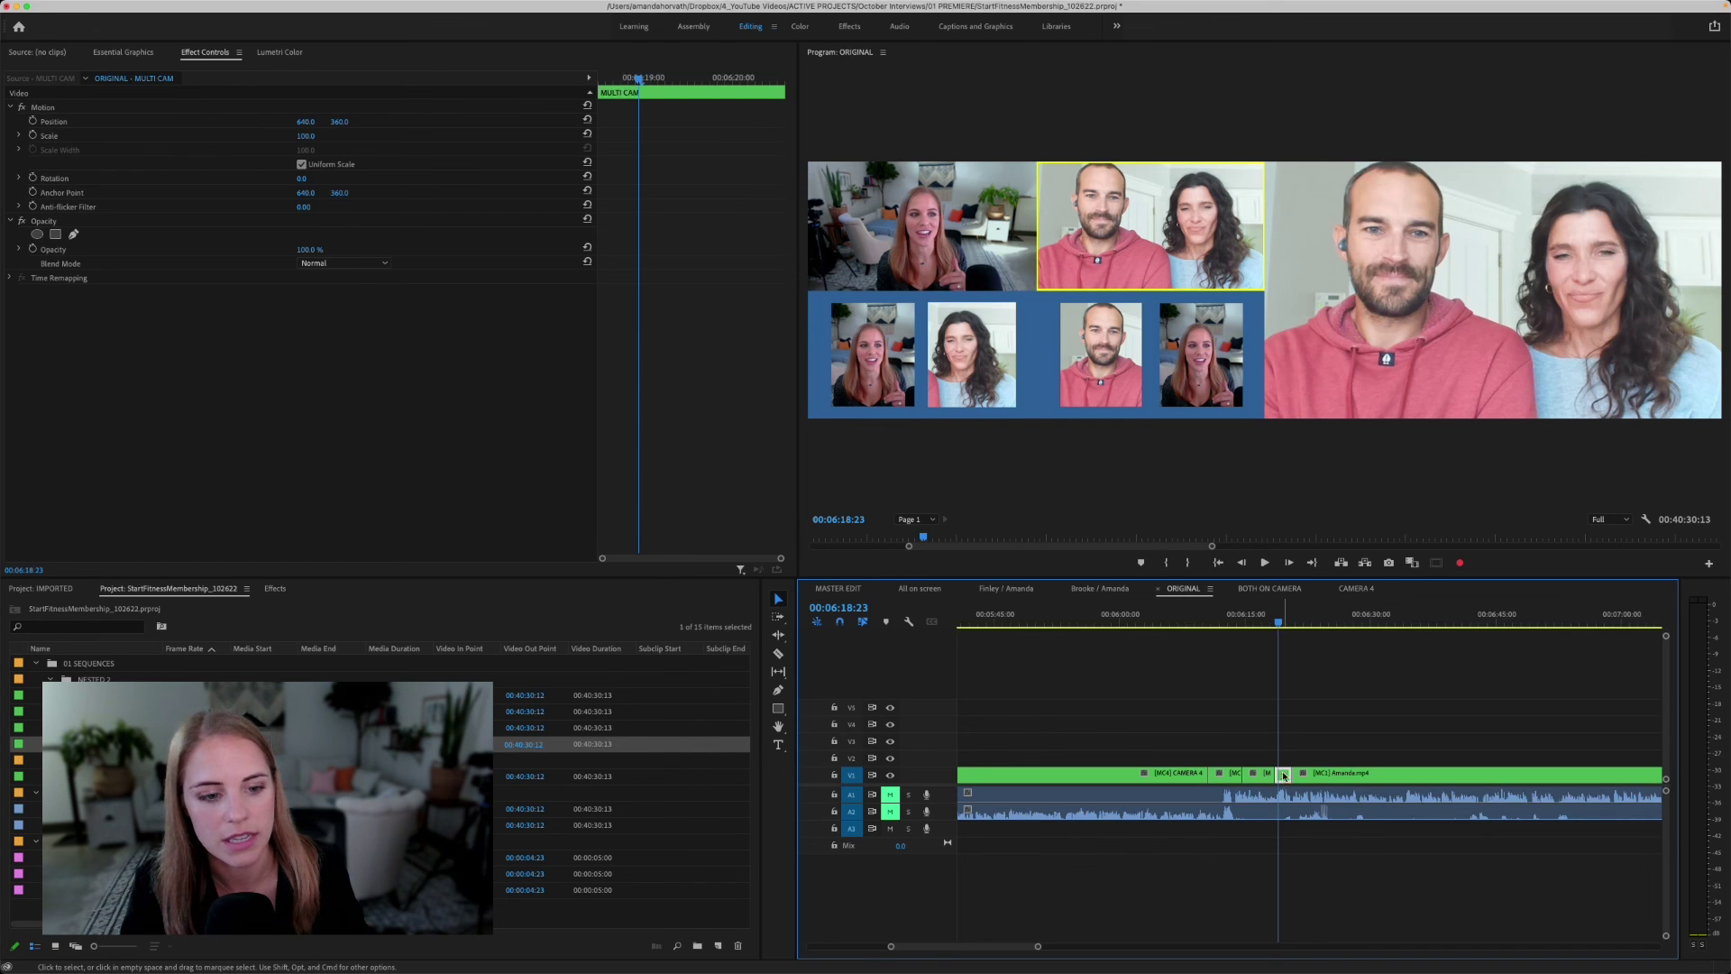
left_click(929, 238)
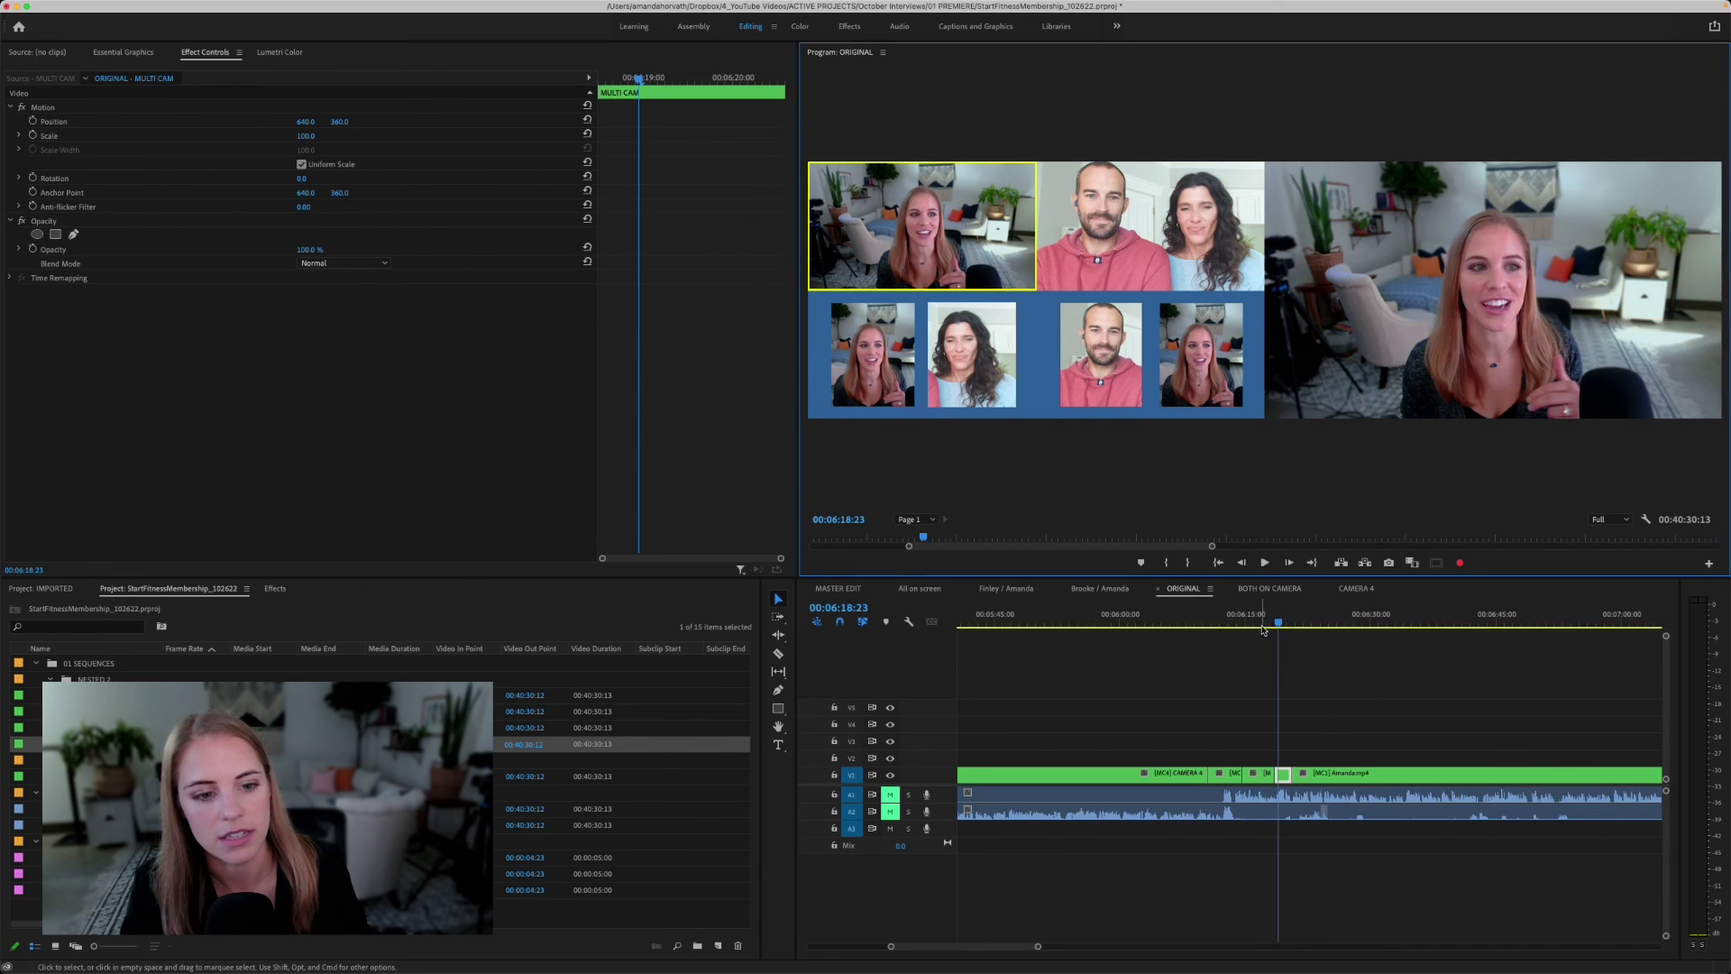